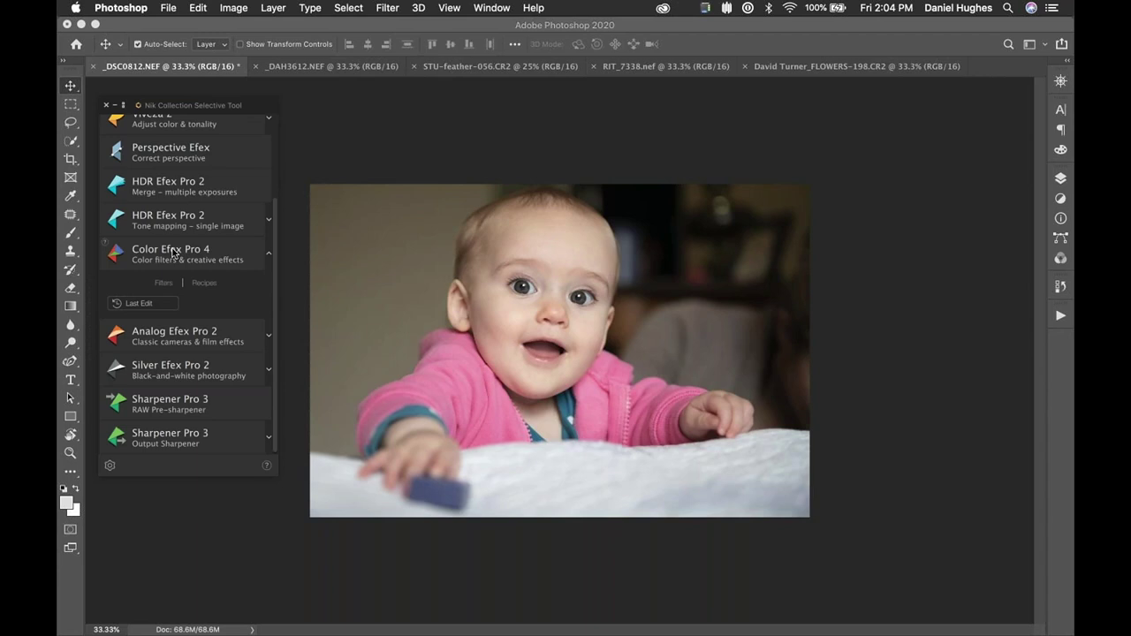
Launch Color Efex Pro 4 on the baby photo from the Nik Selective Tool panel.
click(173, 252)
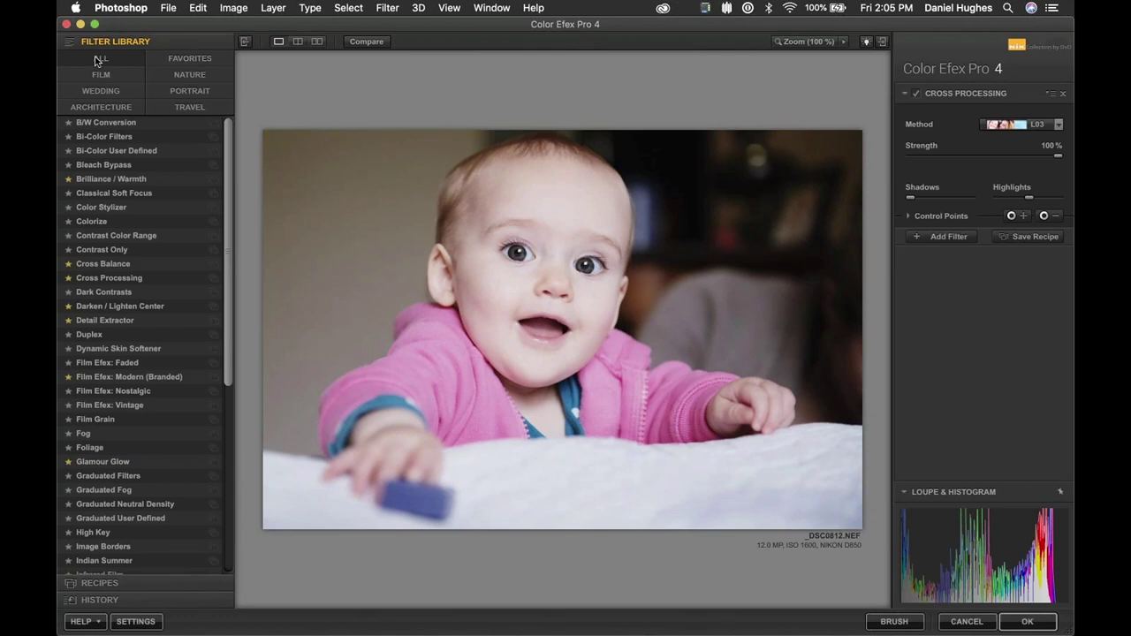
click(201, 60)
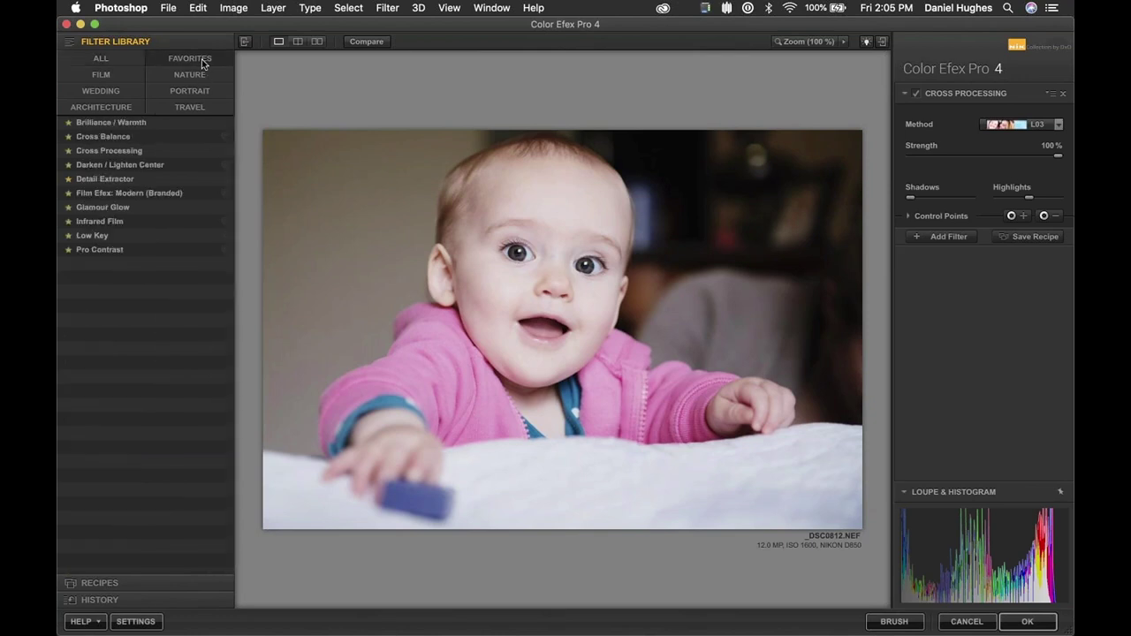
click(103, 60)
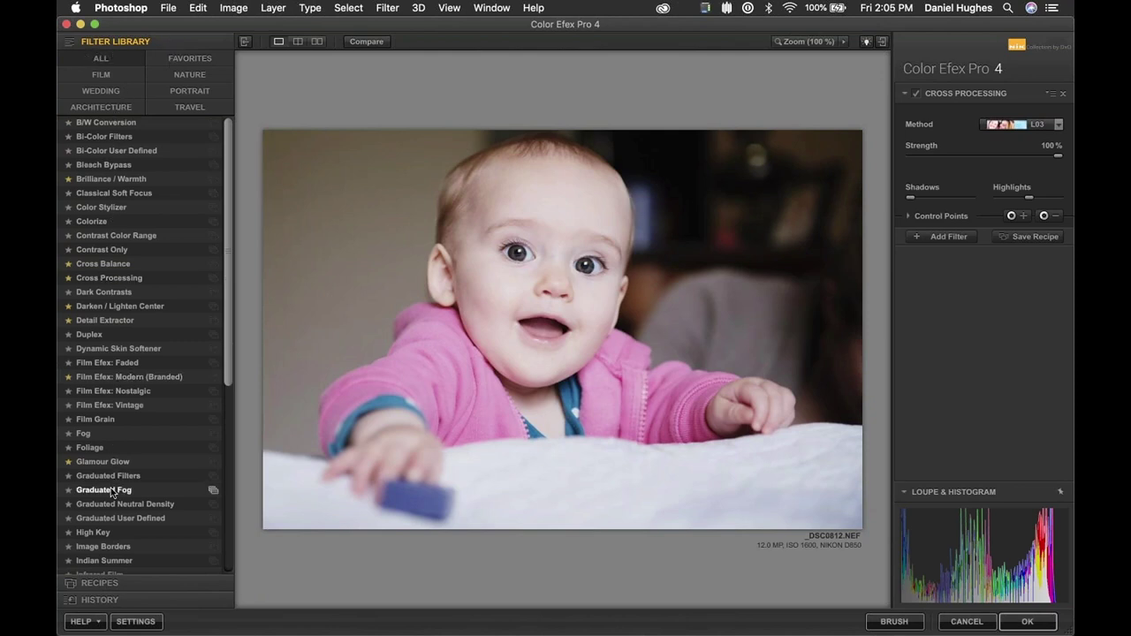
click(115, 76)
click(115, 98)
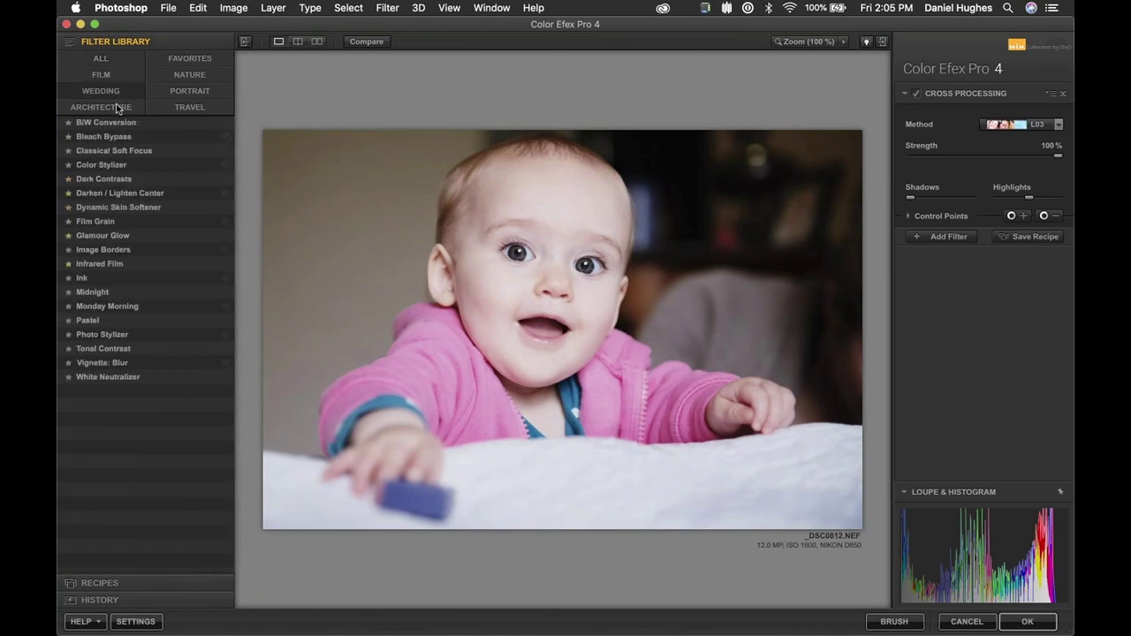
click(117, 106)
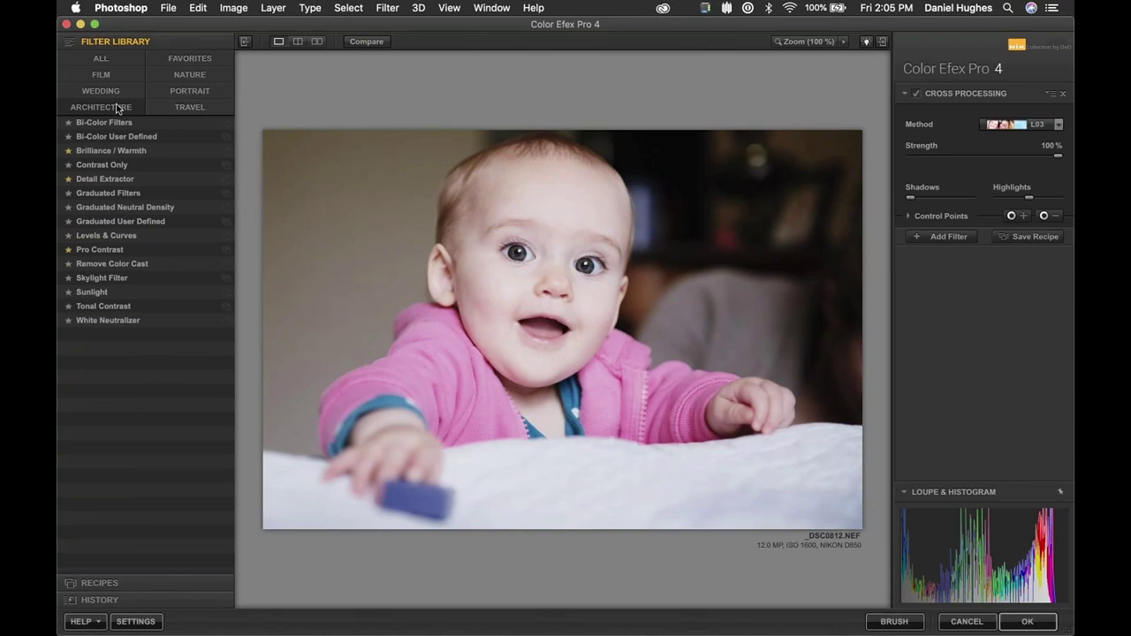
click(190, 60)
click(185, 79)
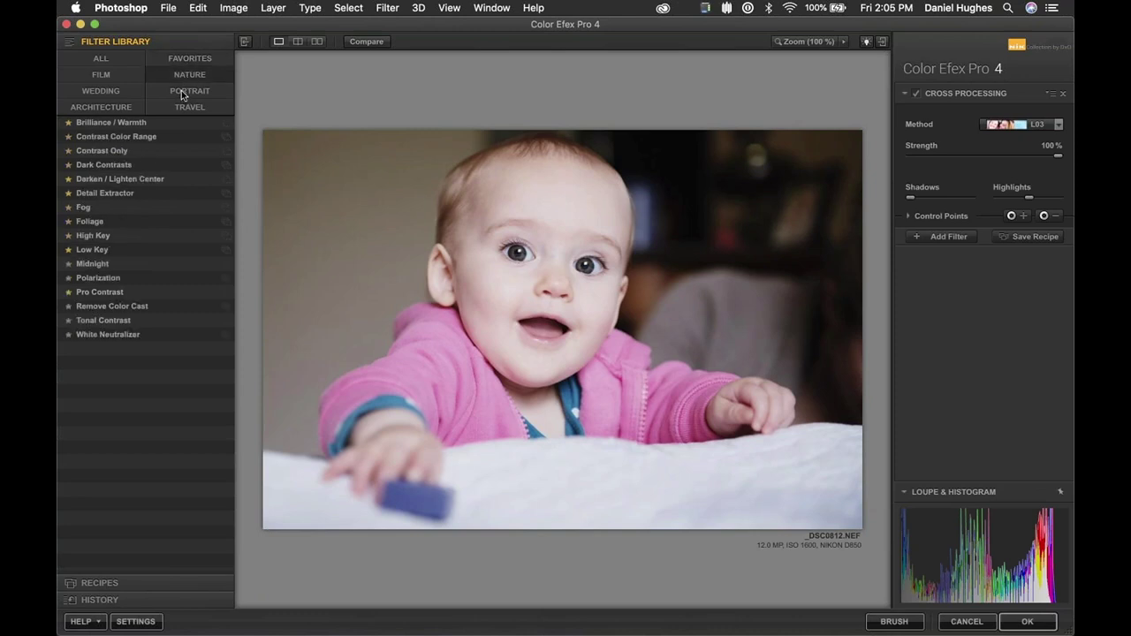
click(181, 98)
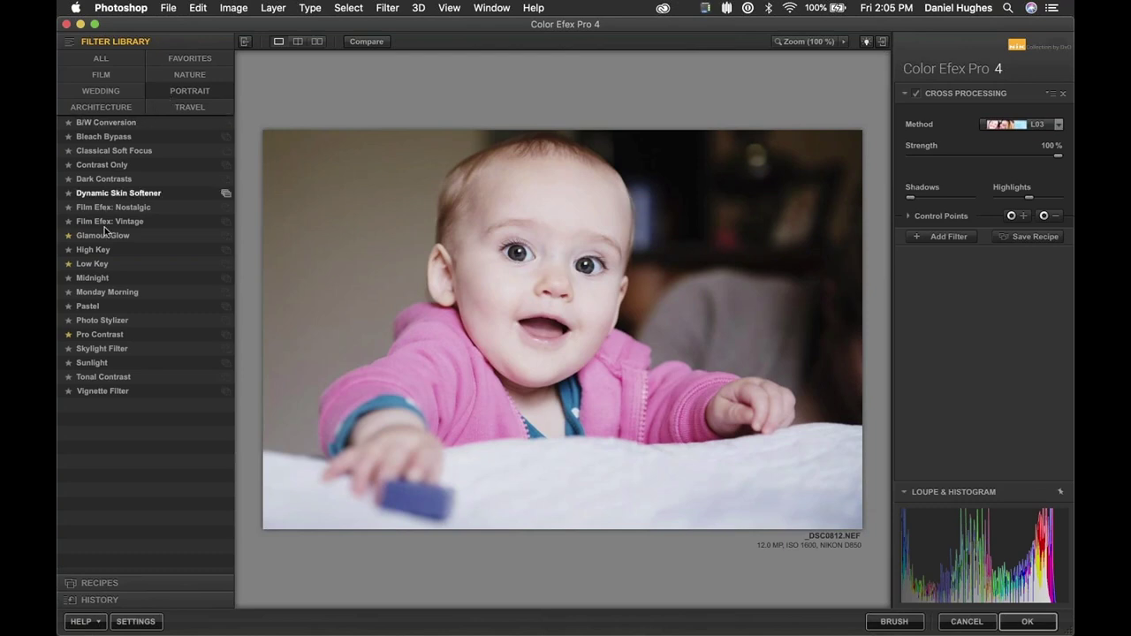
click(126, 60)
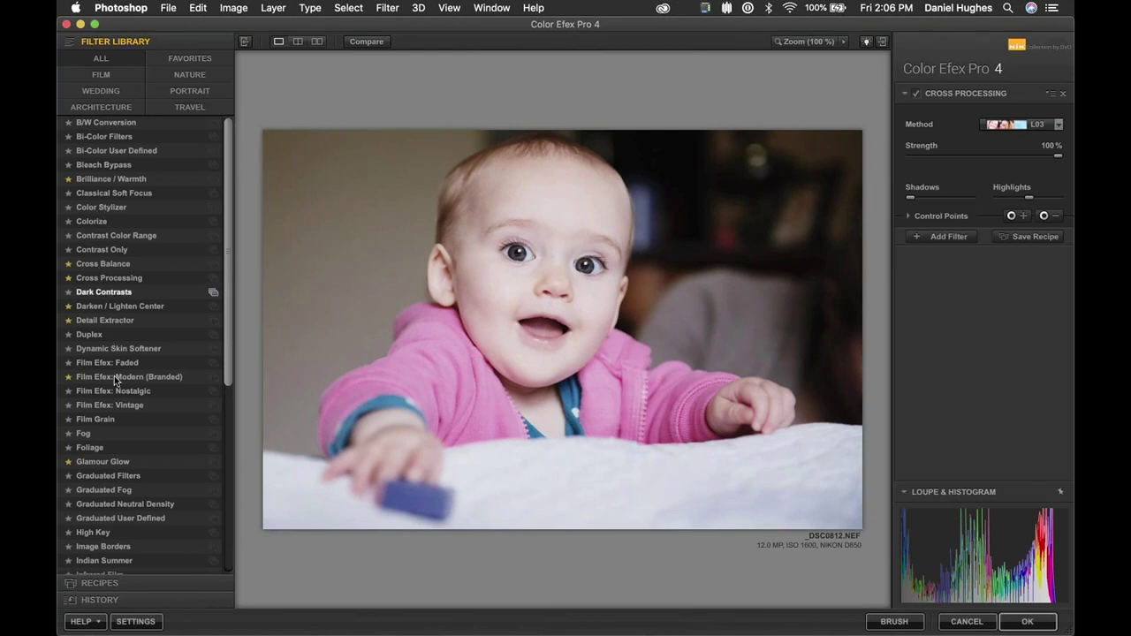
click(137, 623)
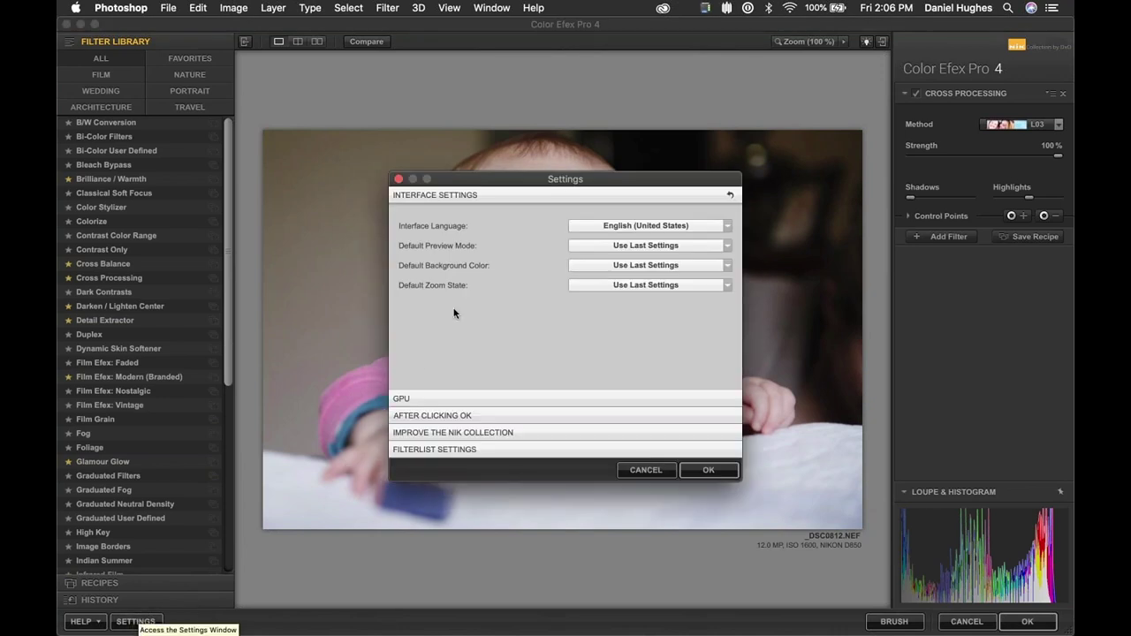
Move Settings up and expand GPU, After Clicking OK, Improve the Nik Collection and Filterlist Settings.
drag(500, 179, 442, 79)
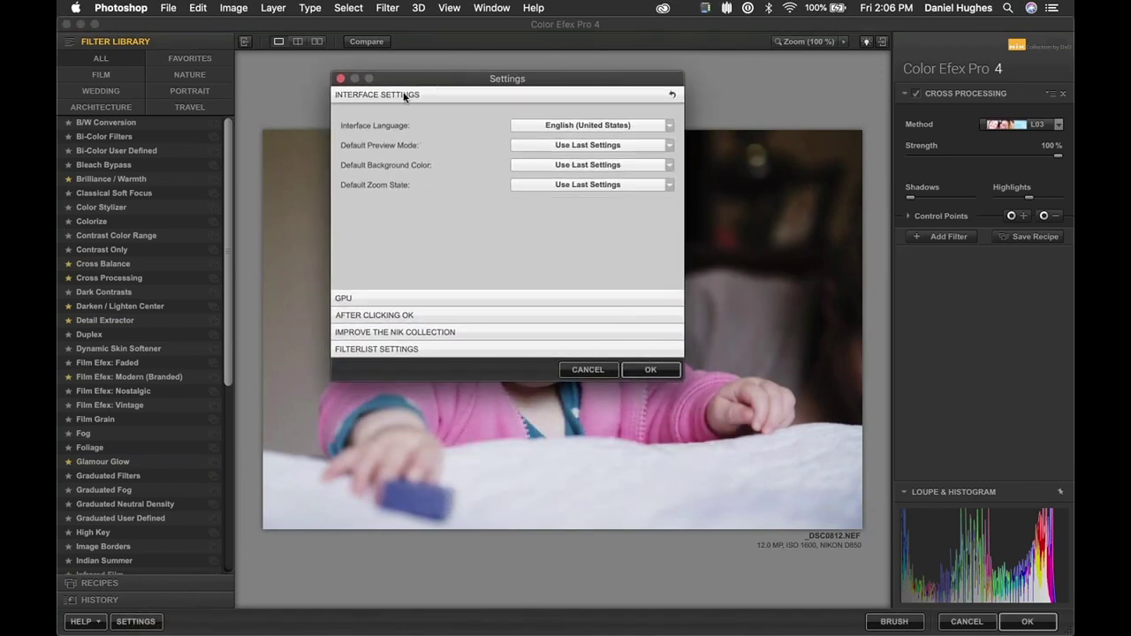
click(363, 301)
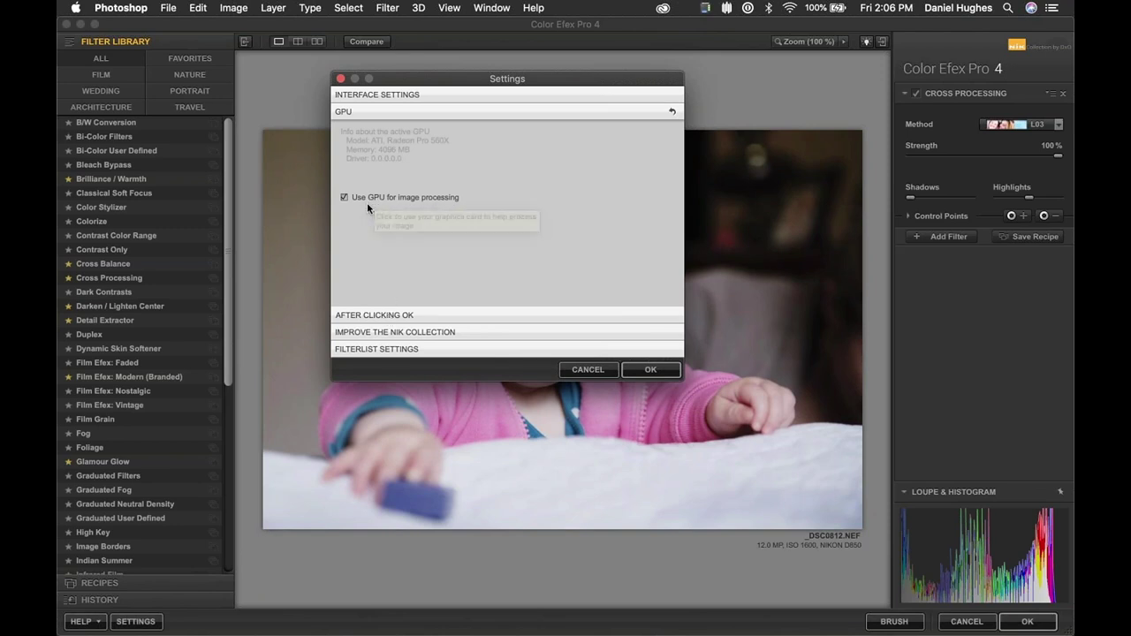
click(380, 316)
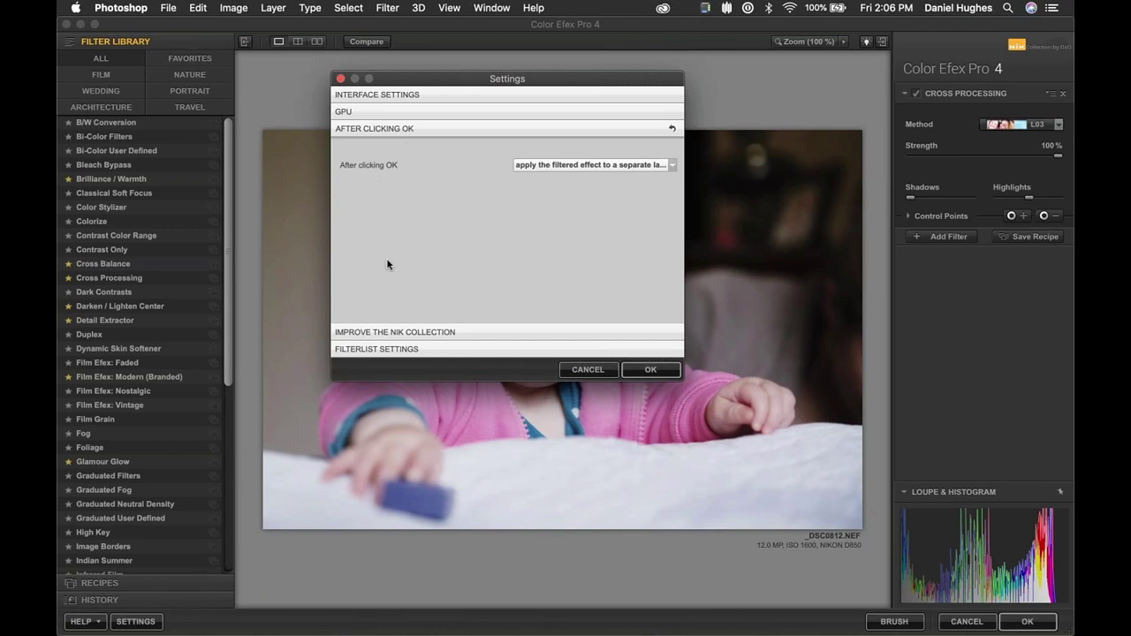
click(395, 333)
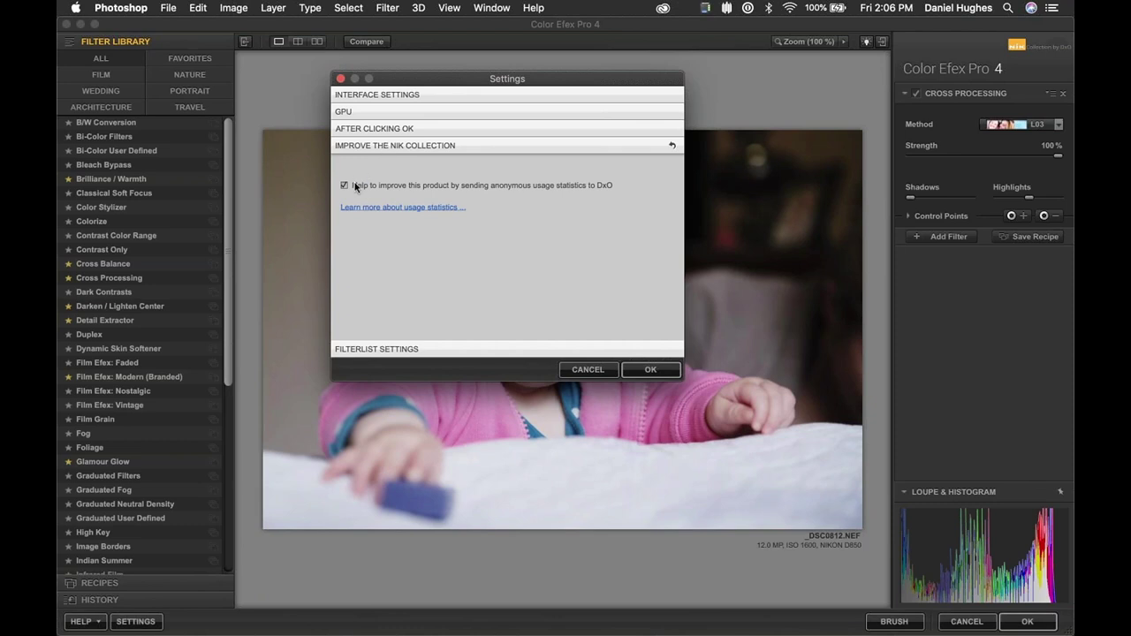
click(380, 349)
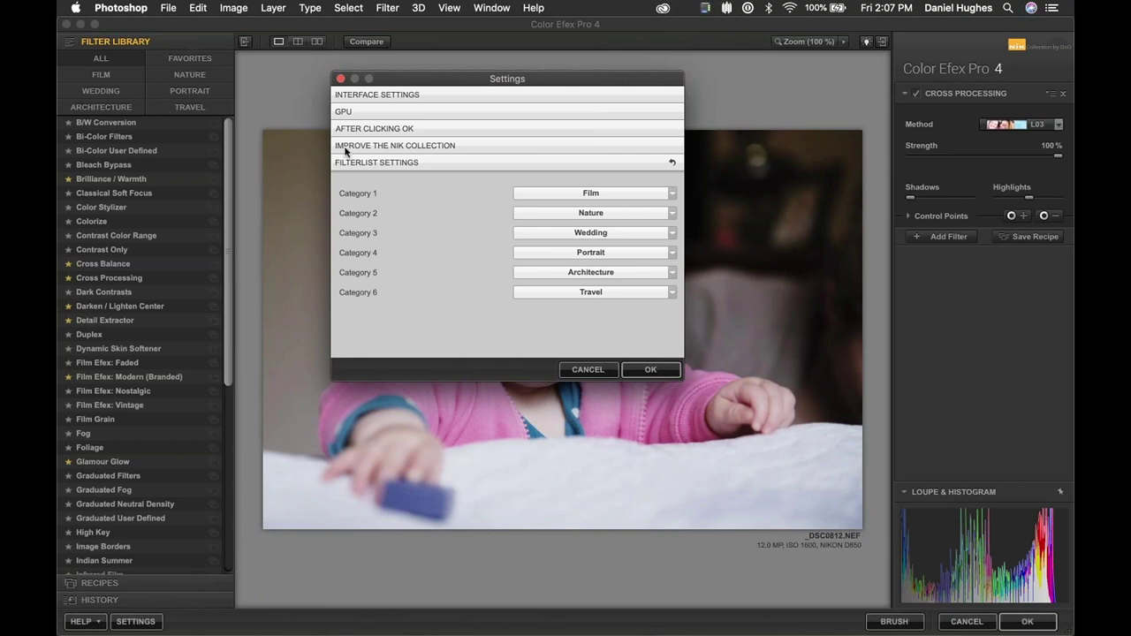
Set categories 1–6 to Landscape, Nature, Travel, Color, Contrast and Glass, and confirm with OK.
click(672, 195)
click(558, 233)
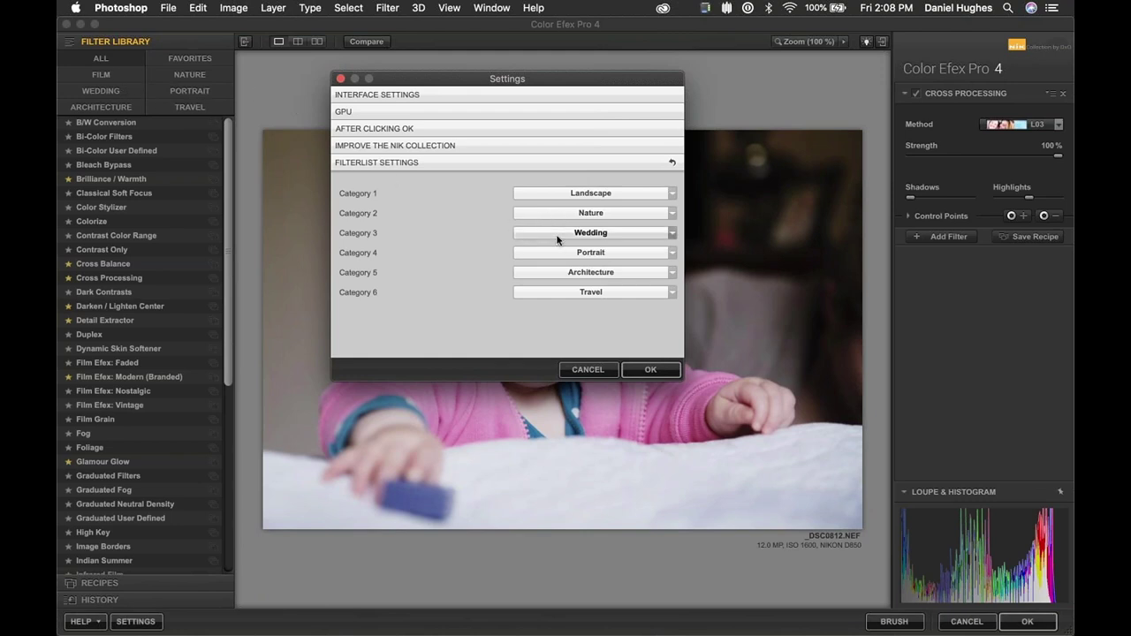
click(554, 216)
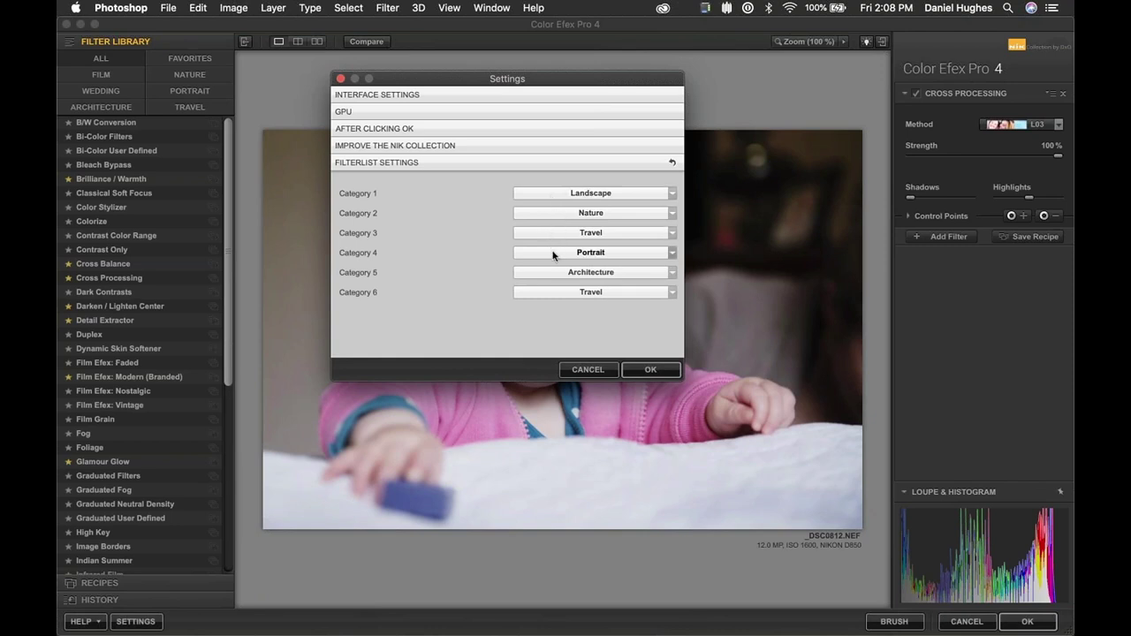
click(553, 252)
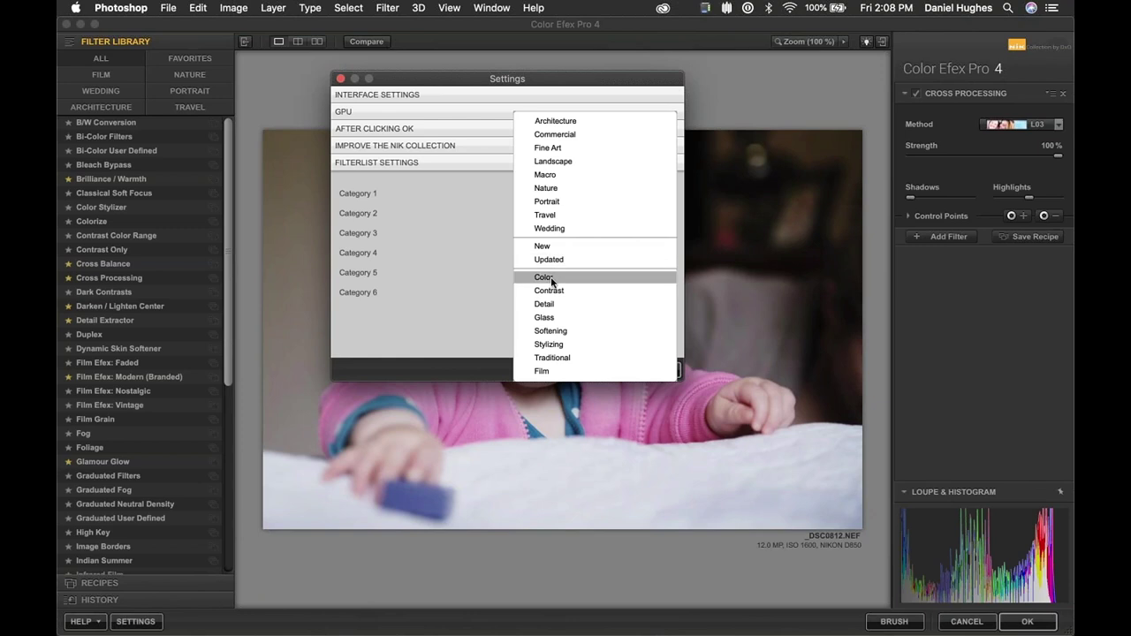
click(550, 277)
click(556, 276)
click(556, 294)
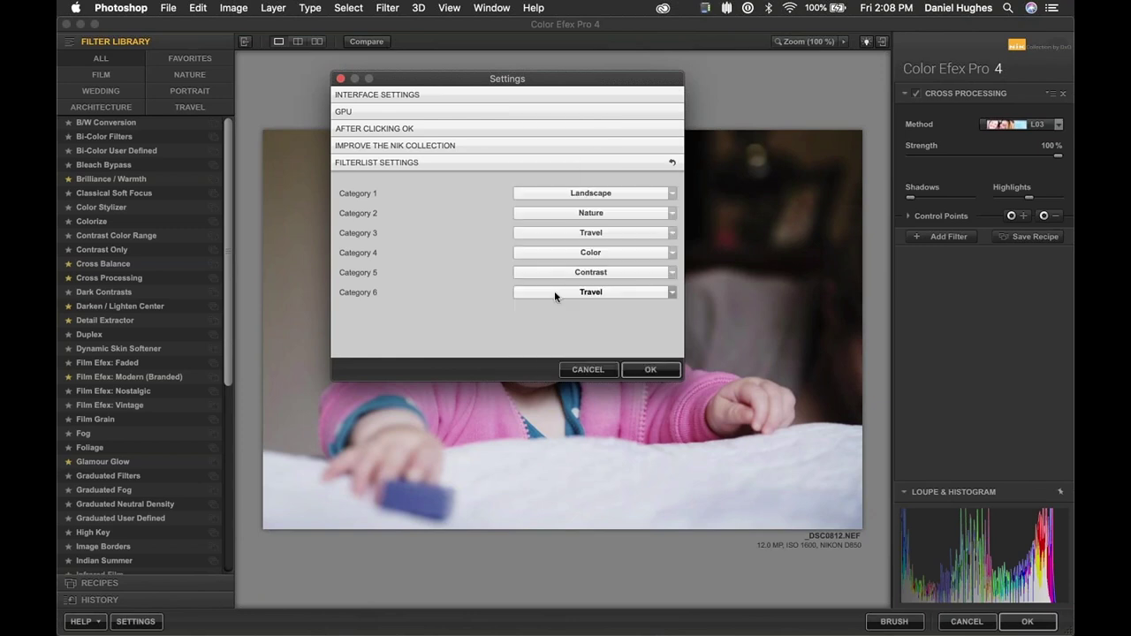
click(554, 291)
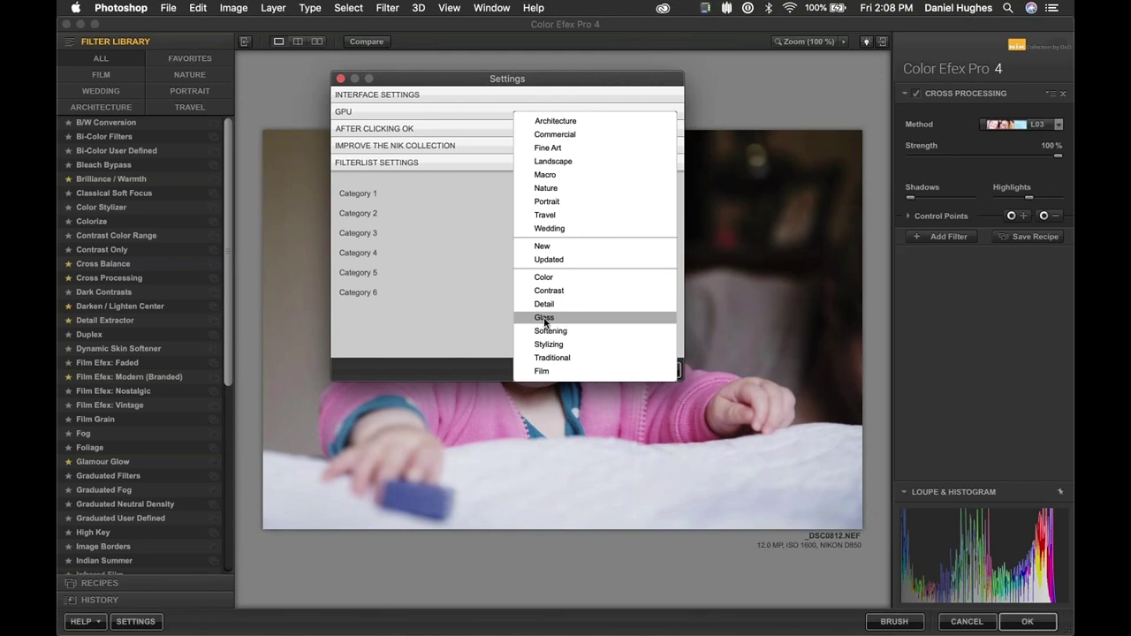
click(544, 320)
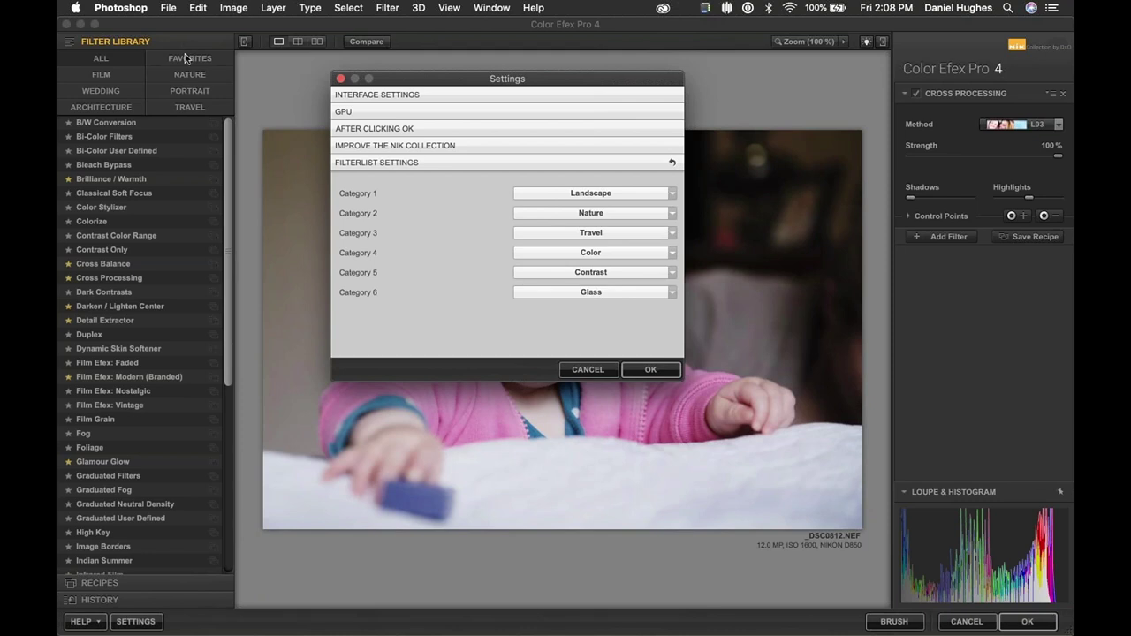
click(659, 372)
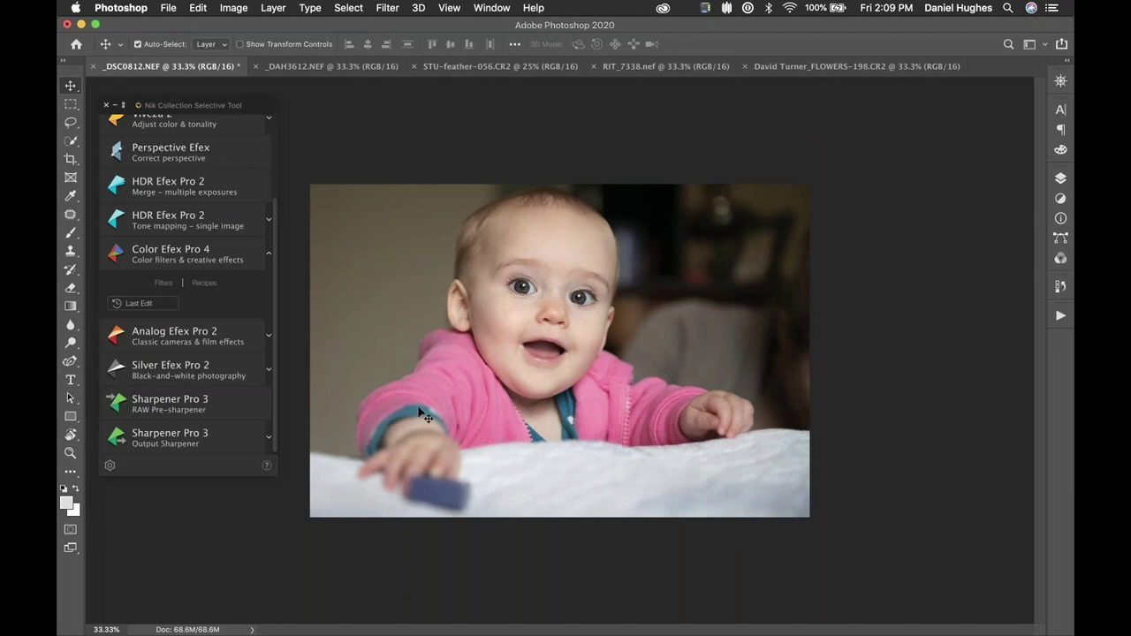
Relaunch Color Efex Pro 4 on the photo to show the new category tabs.
click(188, 254)
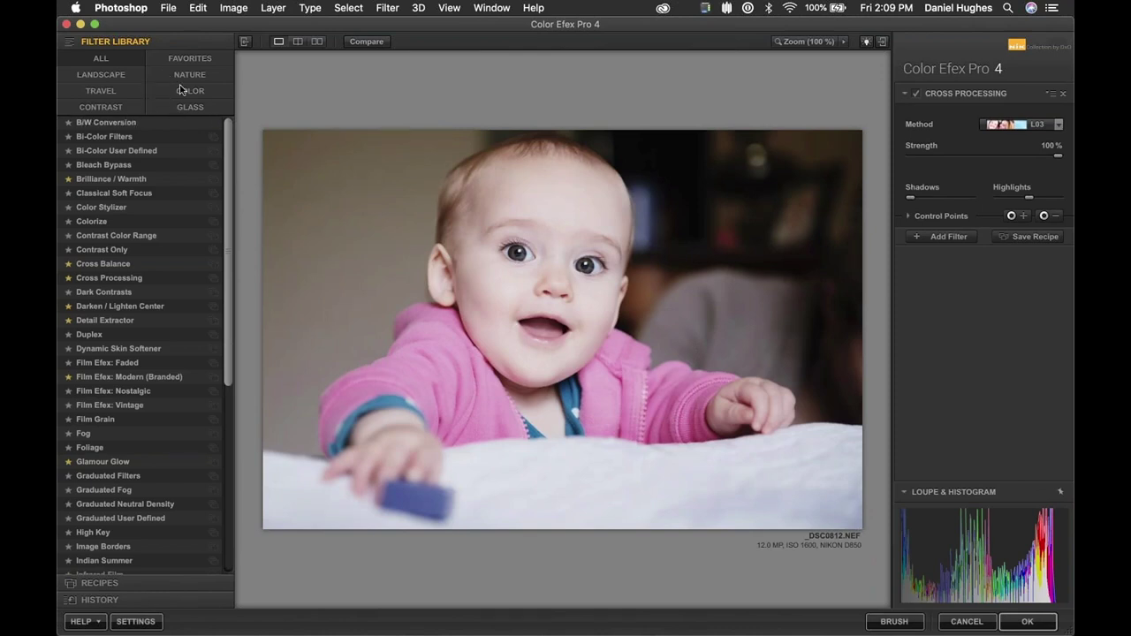
Browse the Contrast and Color filter categories, ending on the Glass filters.
click(107, 106)
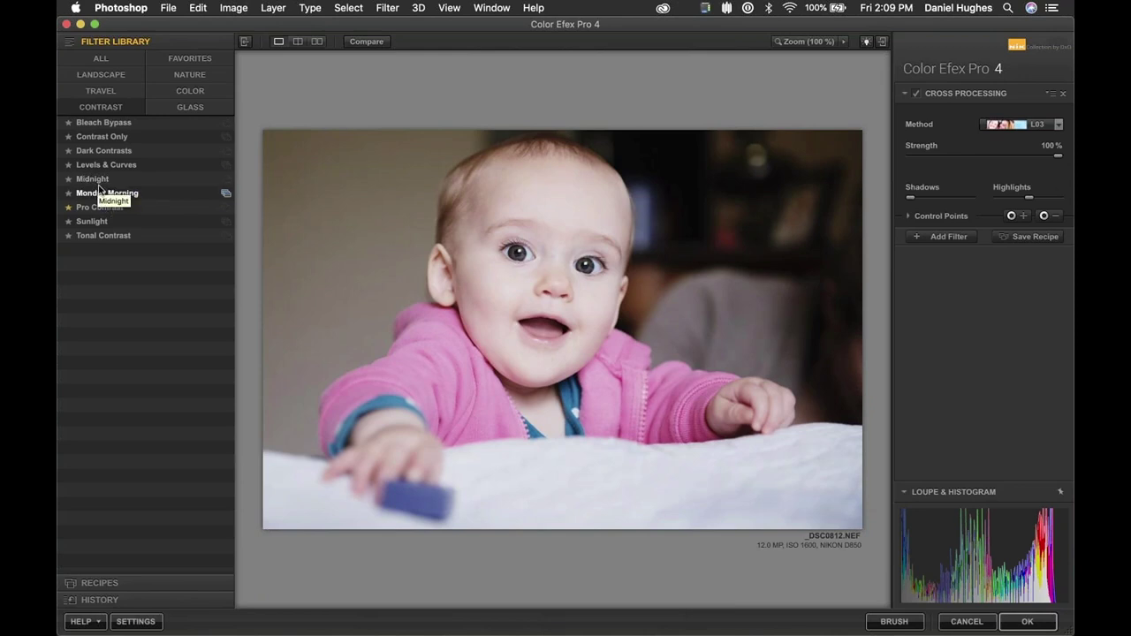
click(179, 94)
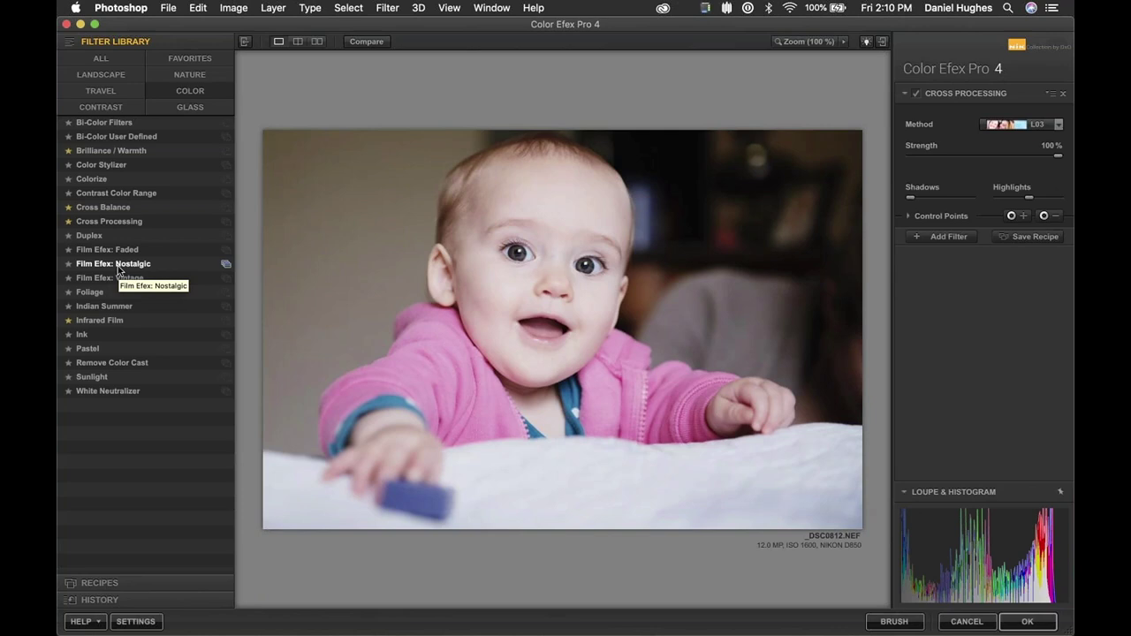
click(200, 108)
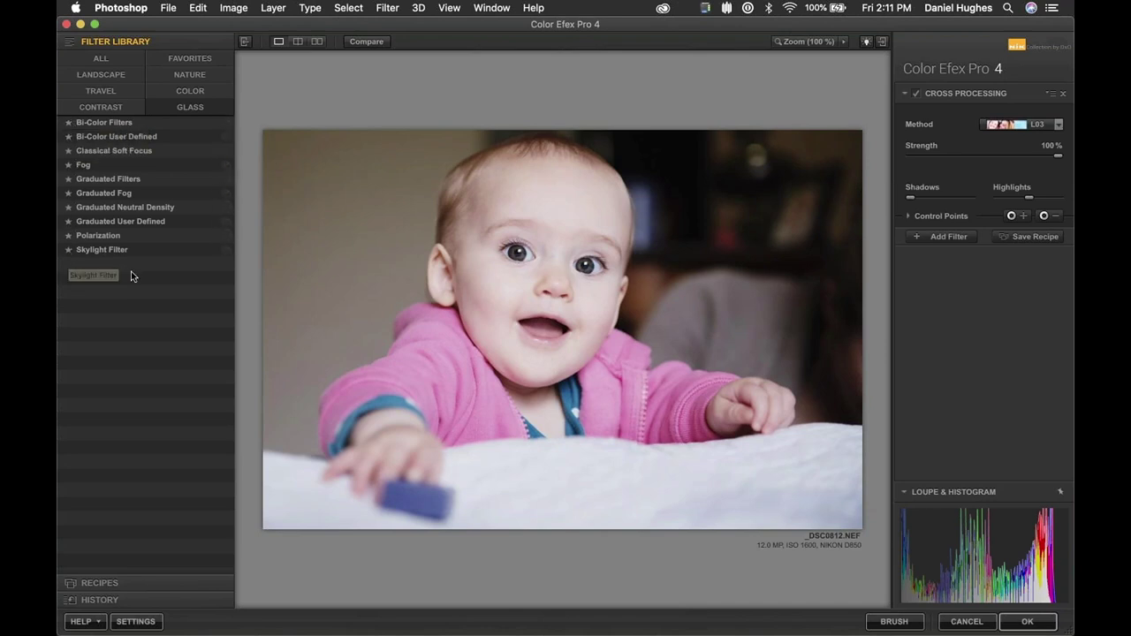
Star Polarization as a favorite, confirm it in Favorites, and return to the Glass list.
click(69, 237)
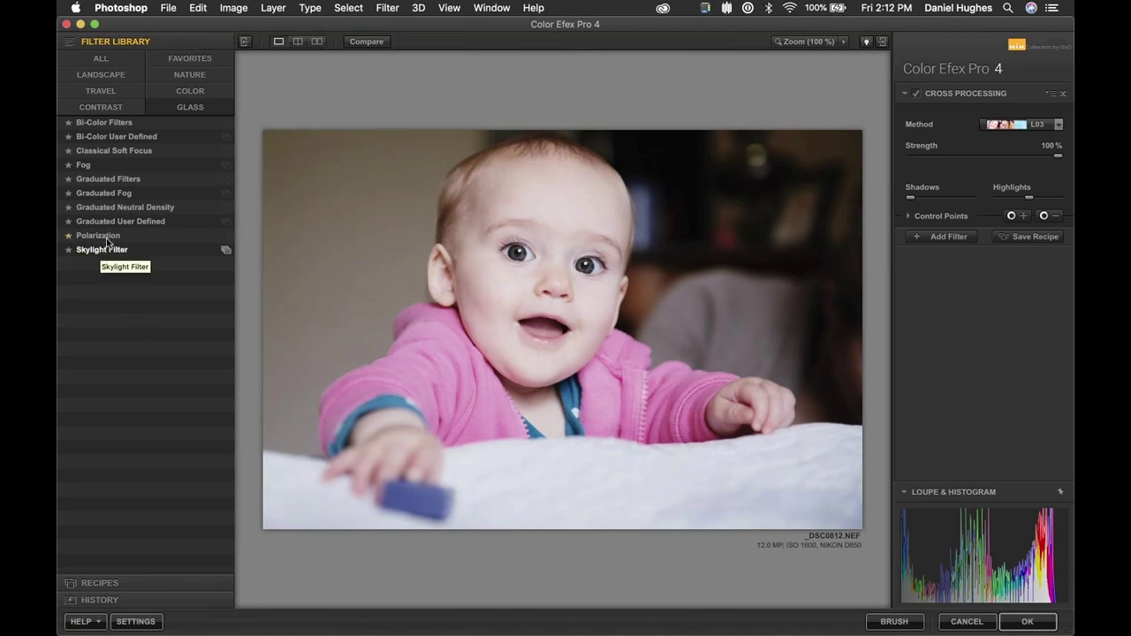
click(200, 58)
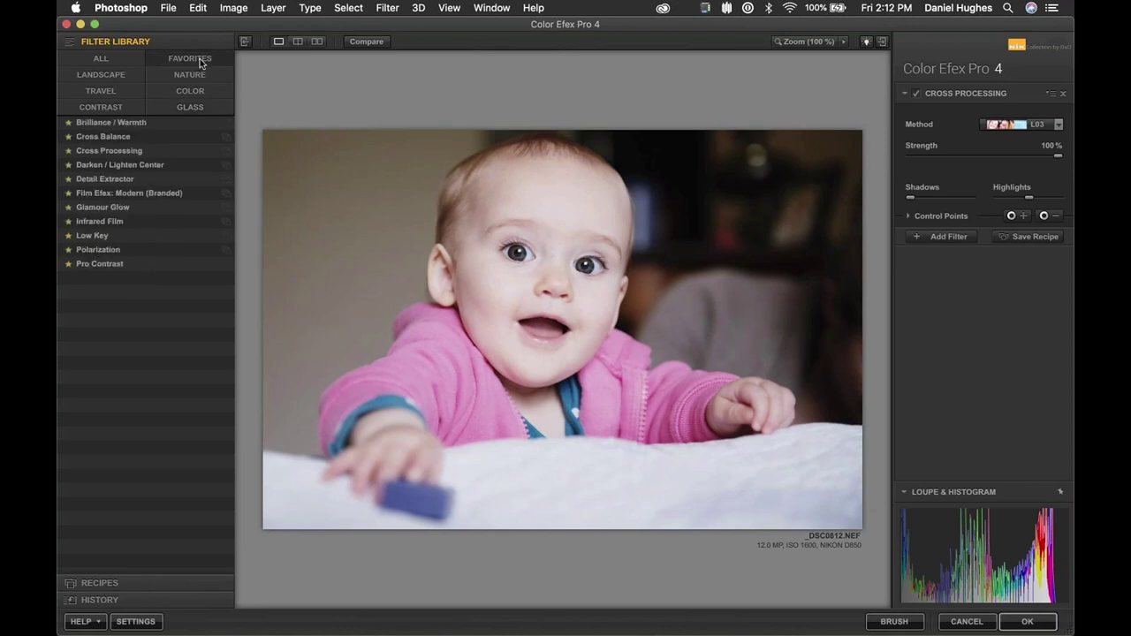
click(181, 108)
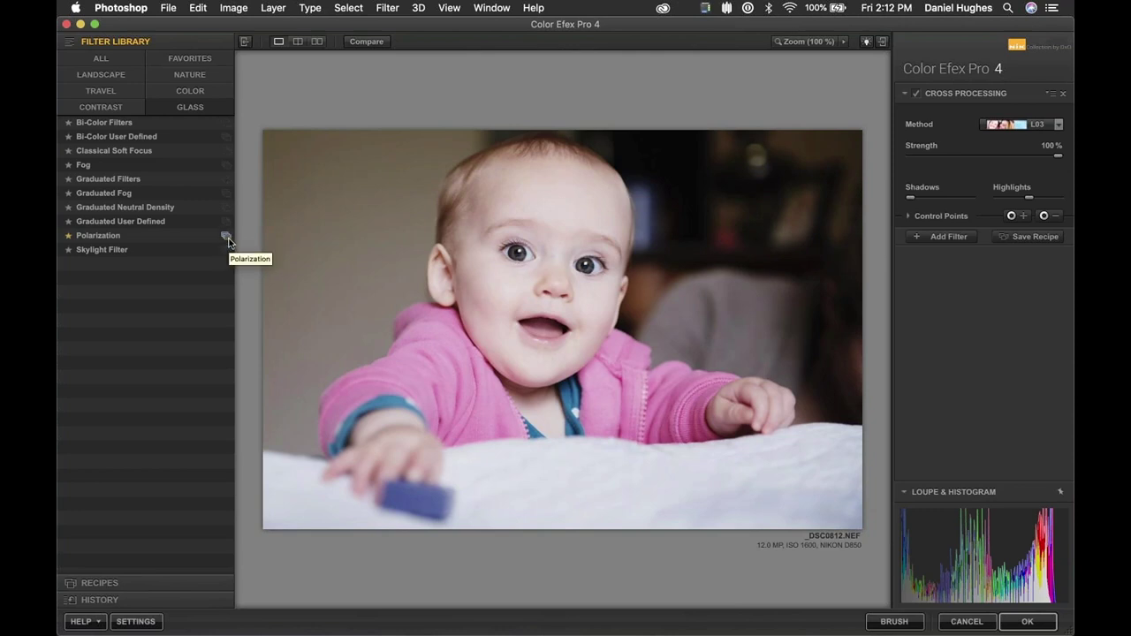
Apply Polarization, try the Subtle and Medium presets, and settle on 03 - Strong.
click(103, 236)
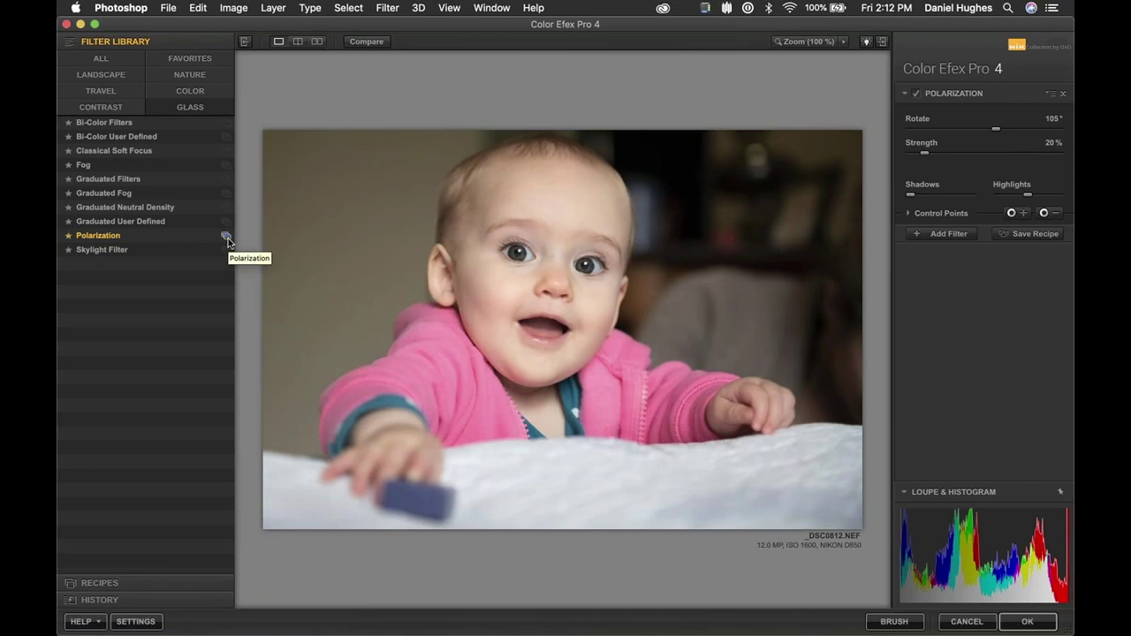
click(227, 237)
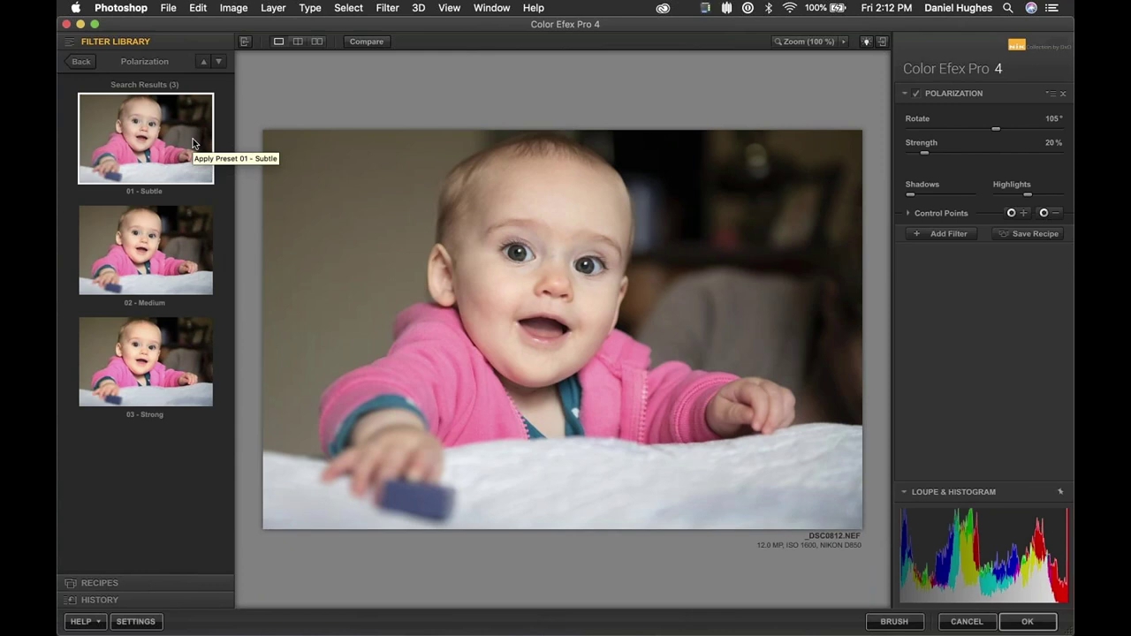
click(191, 142)
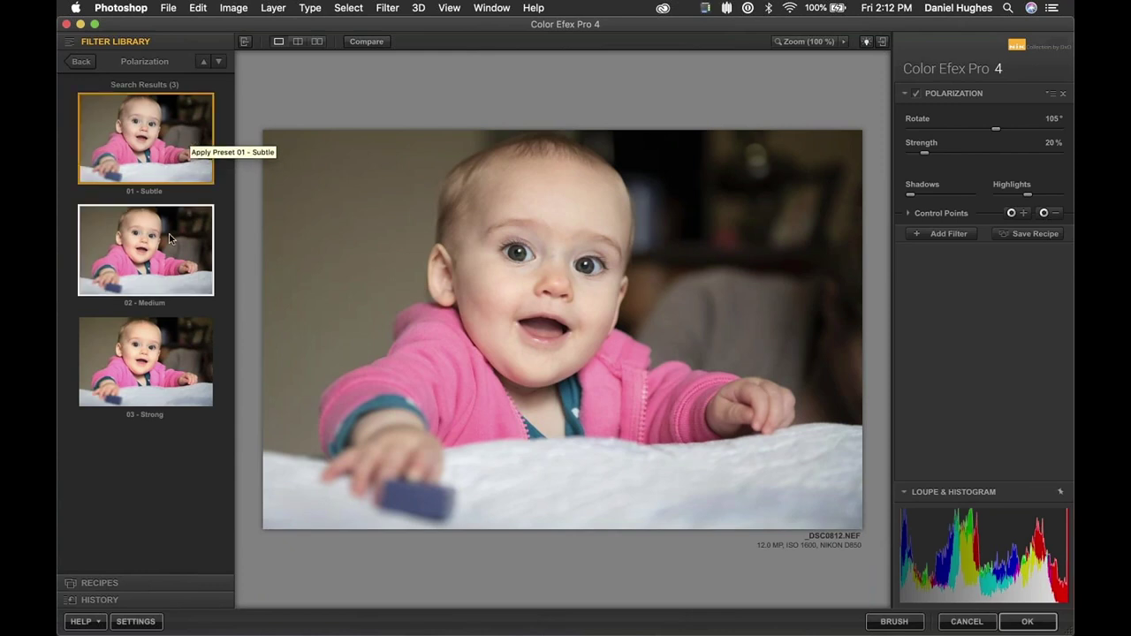
click(171, 238)
click(162, 375)
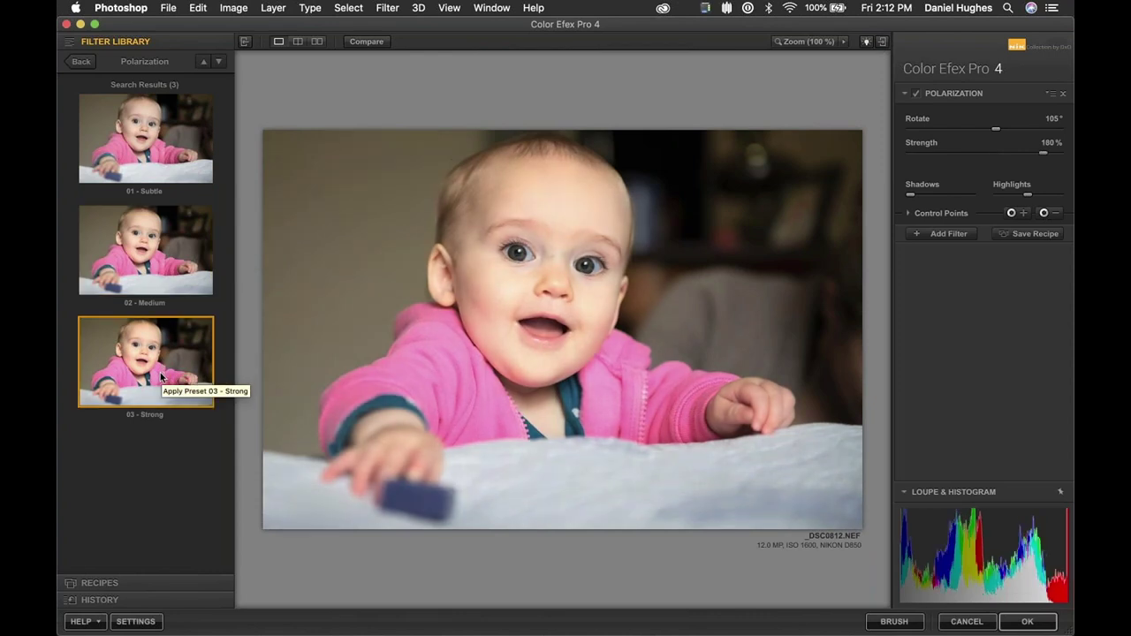
click(87, 62)
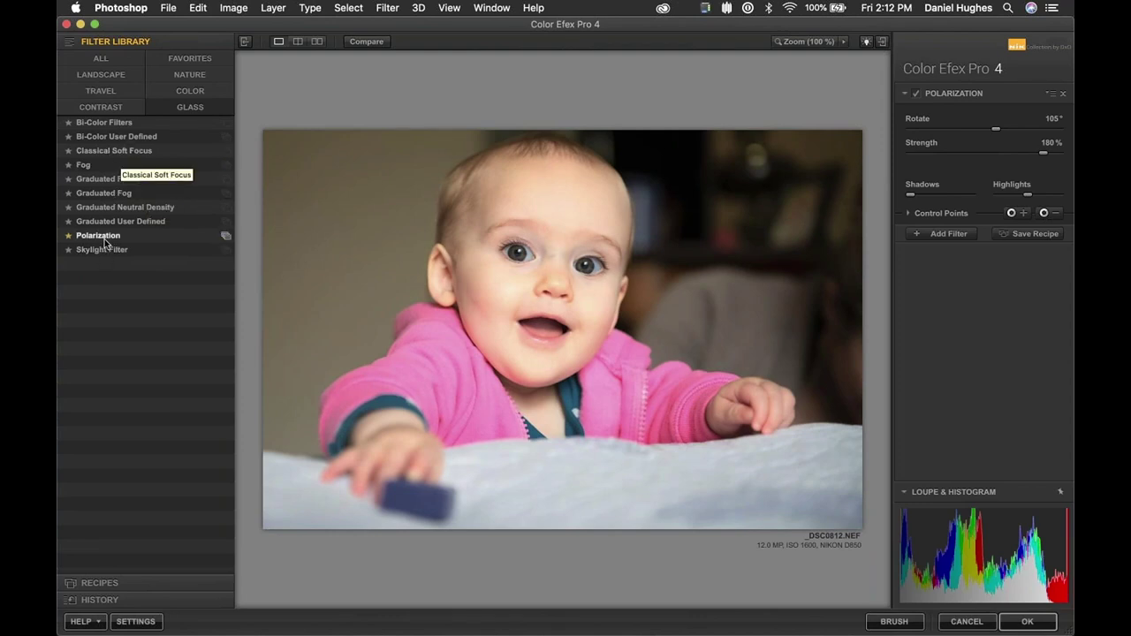
Apply Classical Soft Focus, try its four presets, and settle on 01 - Soft Focus.
click(108, 156)
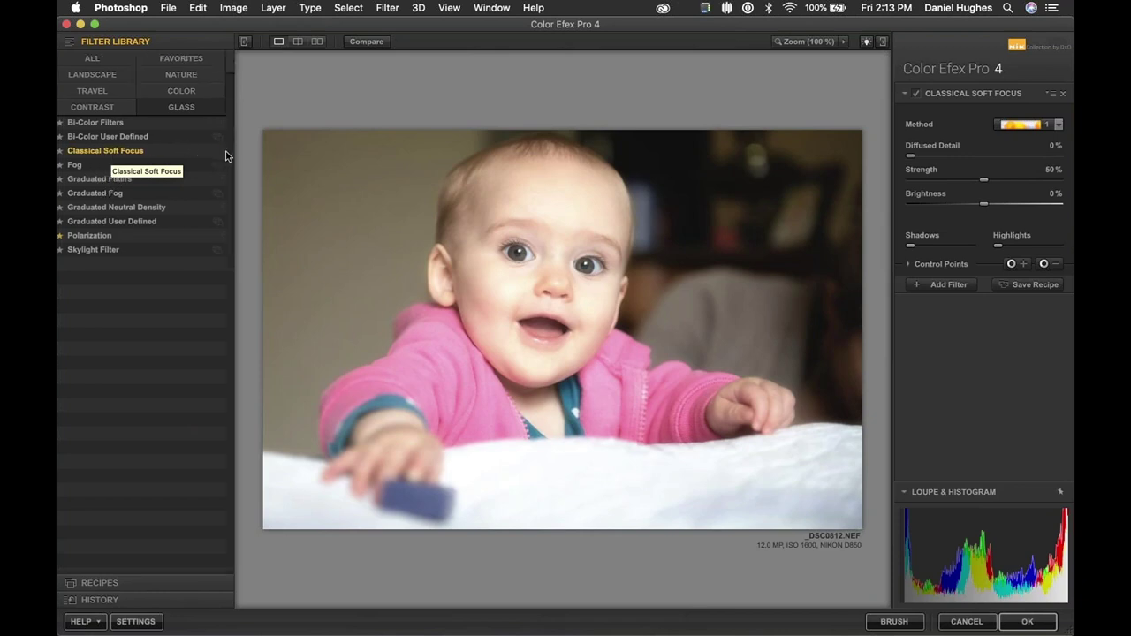
click(226, 154)
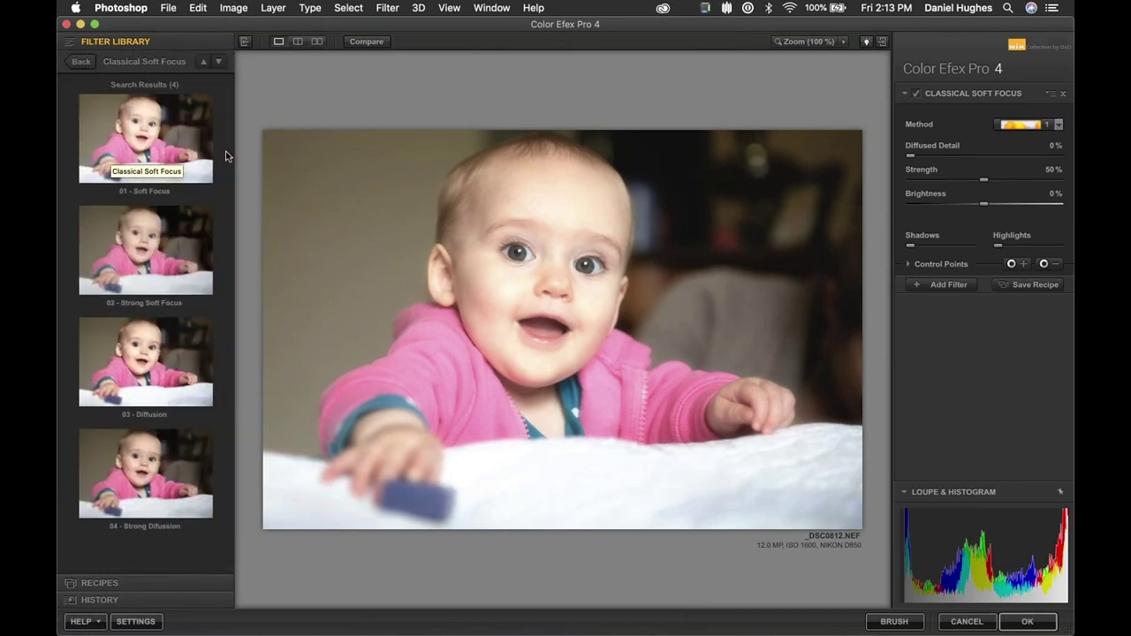
click(170, 472)
click(163, 373)
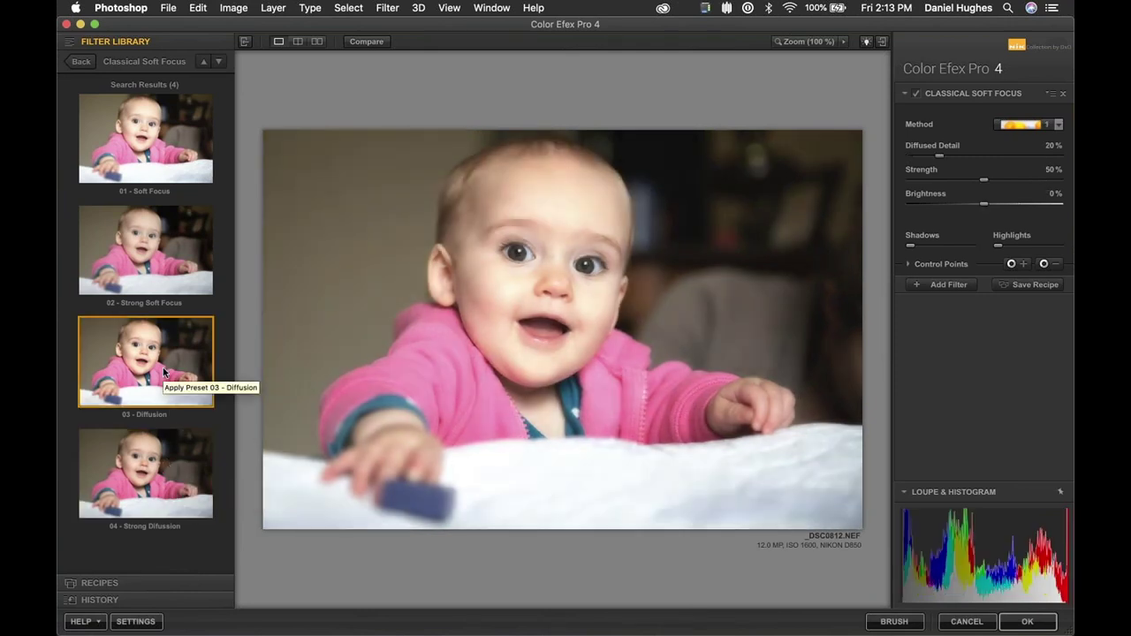
click(173, 272)
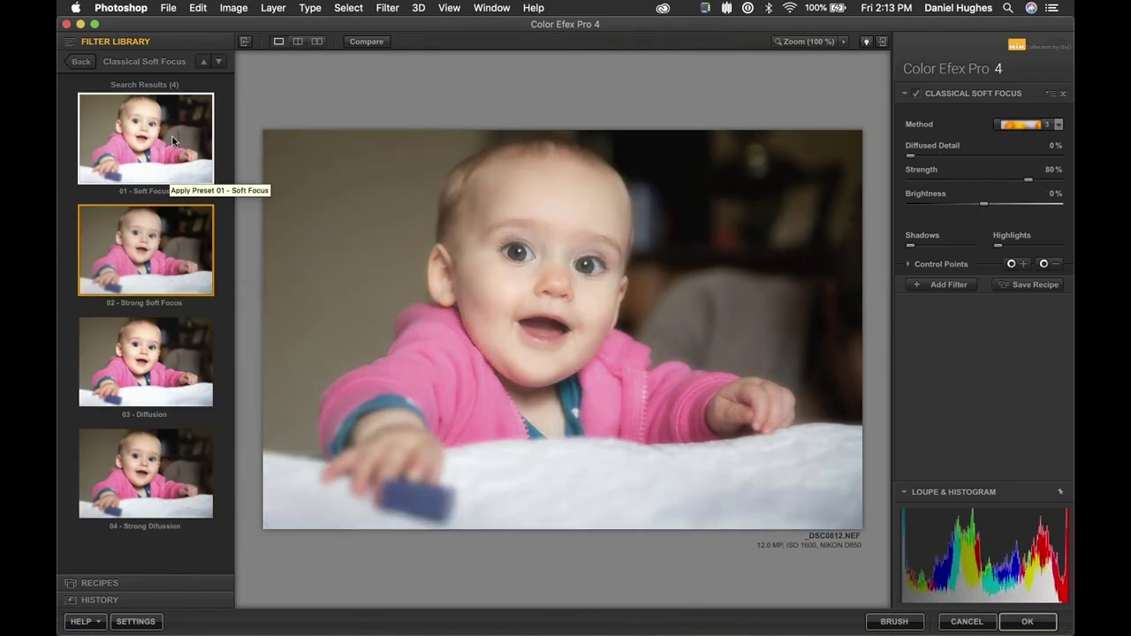
click(169, 176)
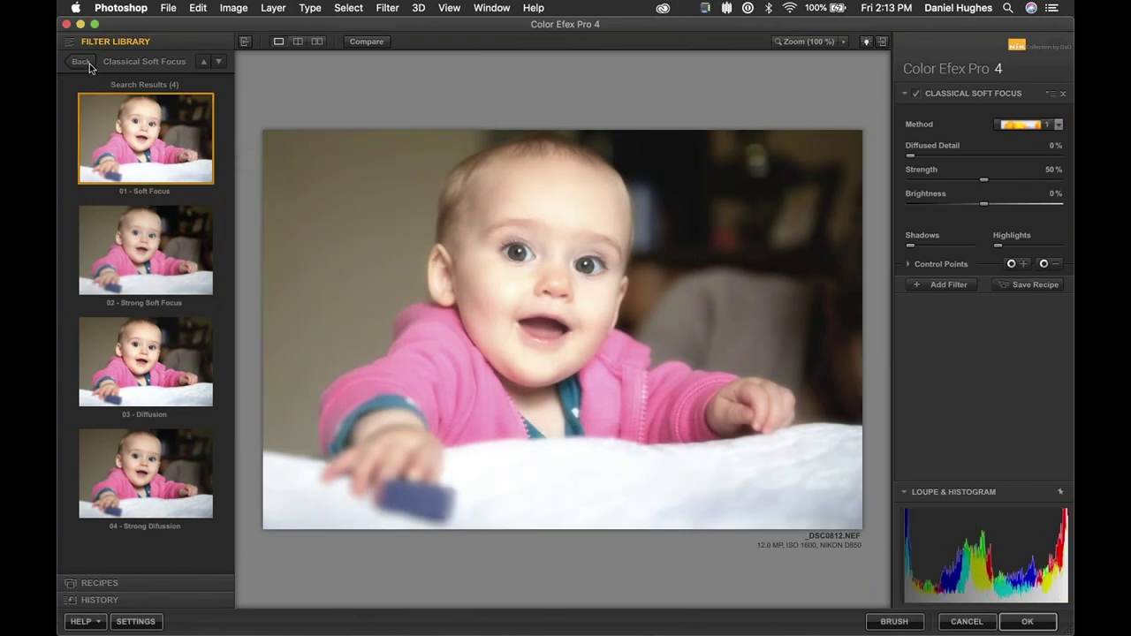
Return to the filter library, show the ALL category, and scroll through the filters.
click(90, 63)
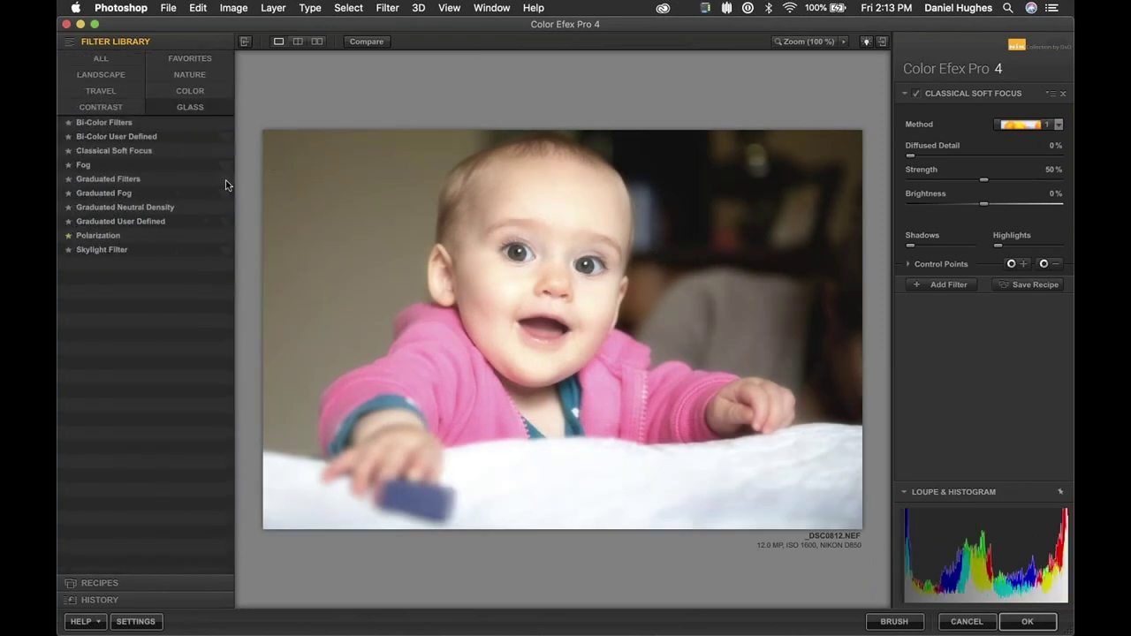
click(111, 61)
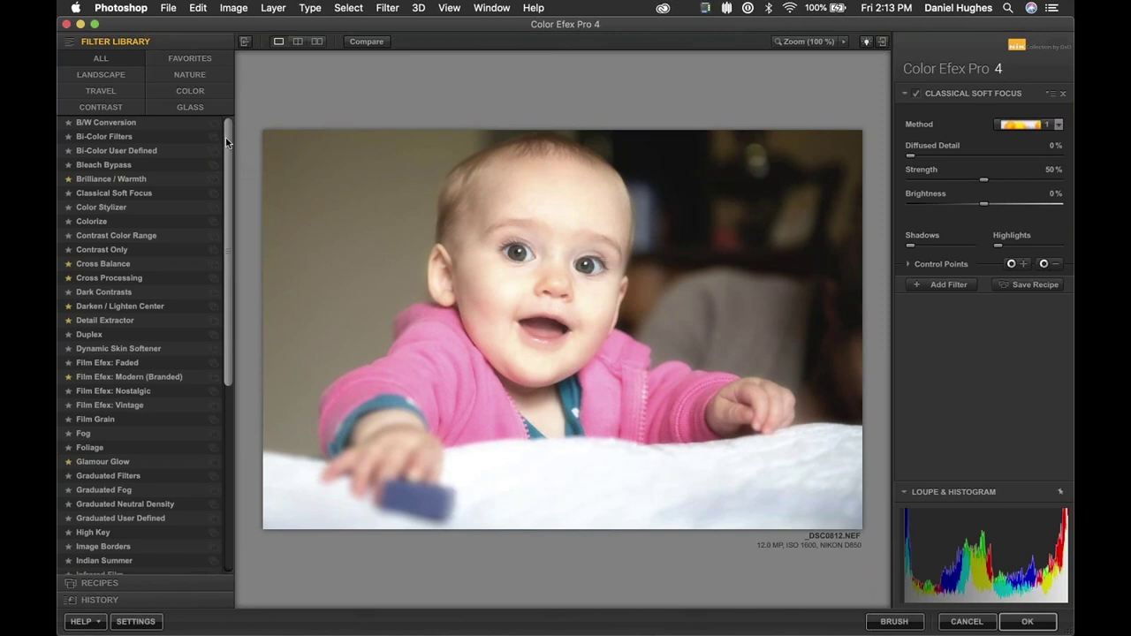
drag(227, 142, 228, 169)
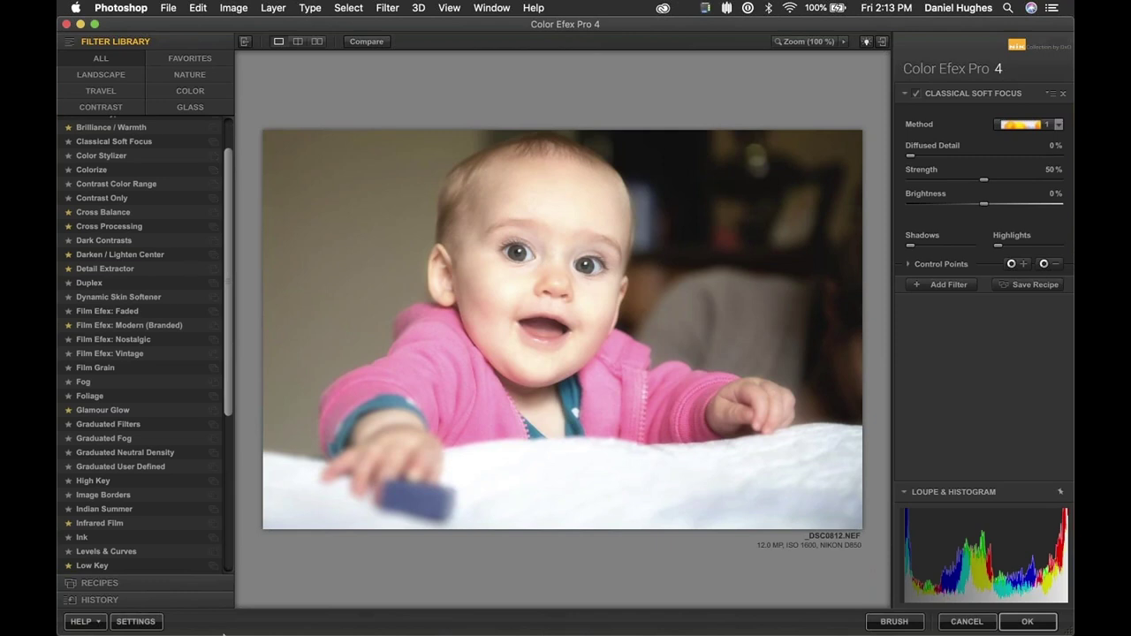
Switch between Recipes and Filter Library, then back out to the recipe categories list.
click(99, 584)
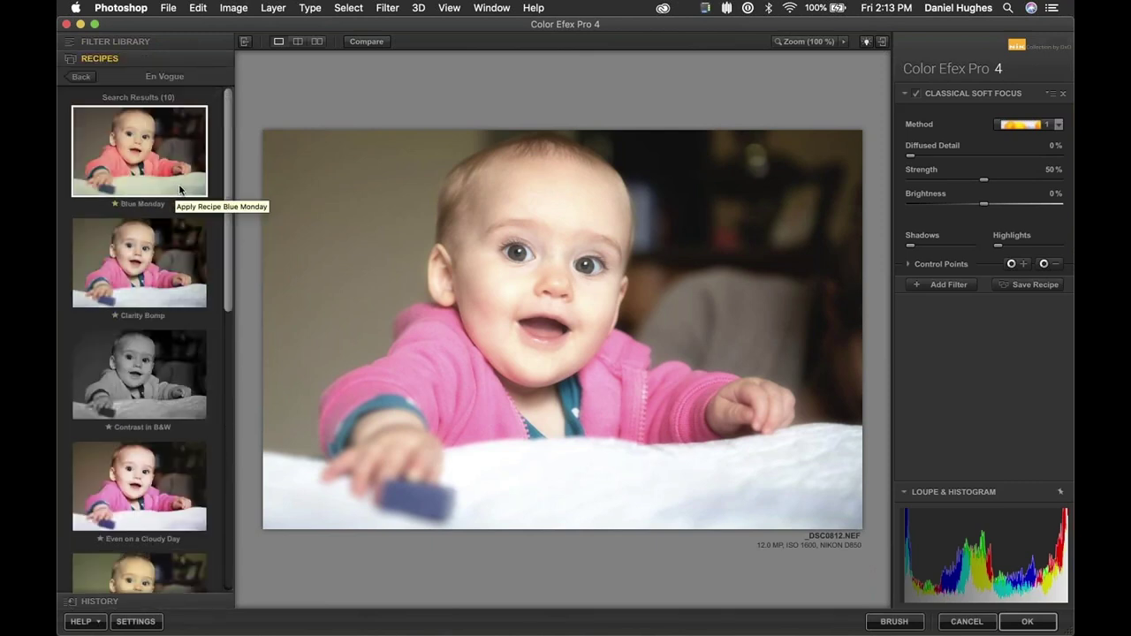
click(95, 45)
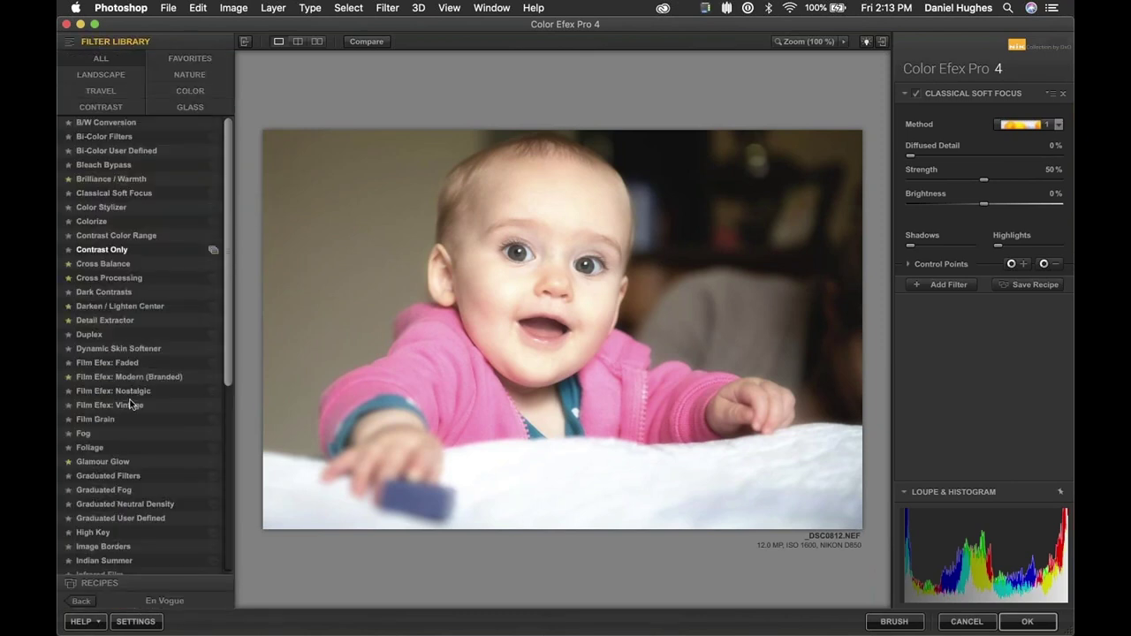
click(130, 583)
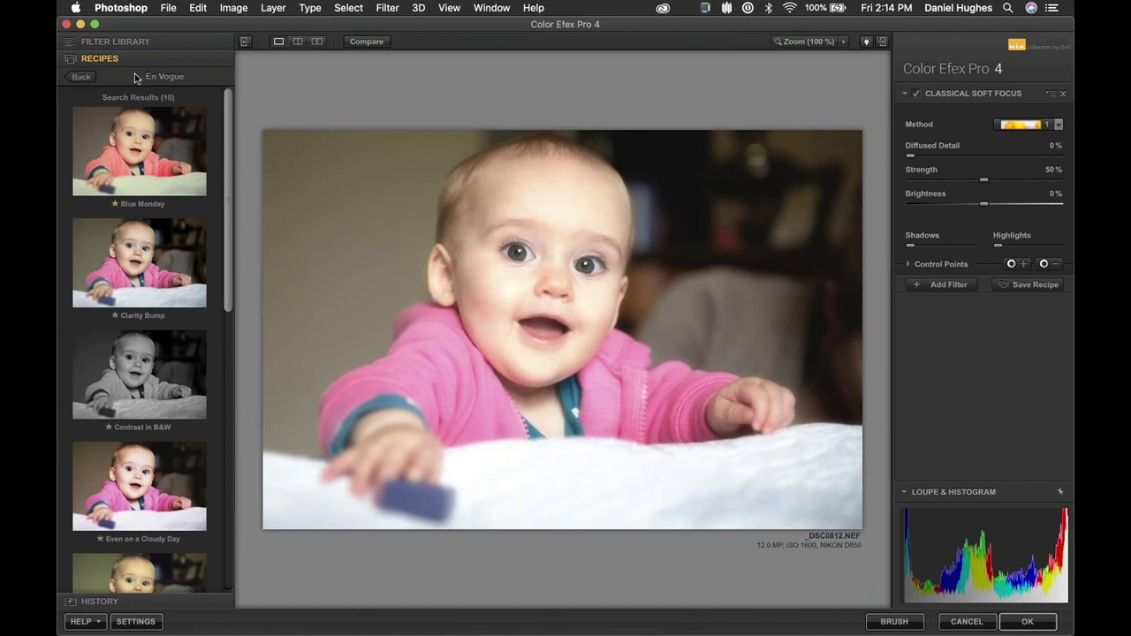
click(80, 78)
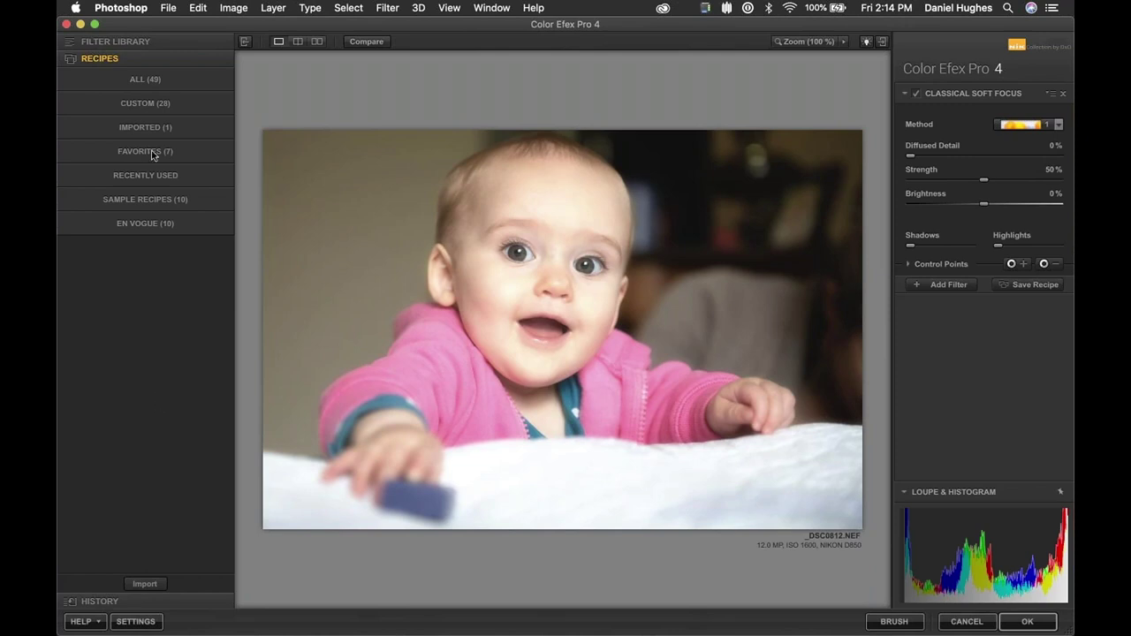
click(155, 587)
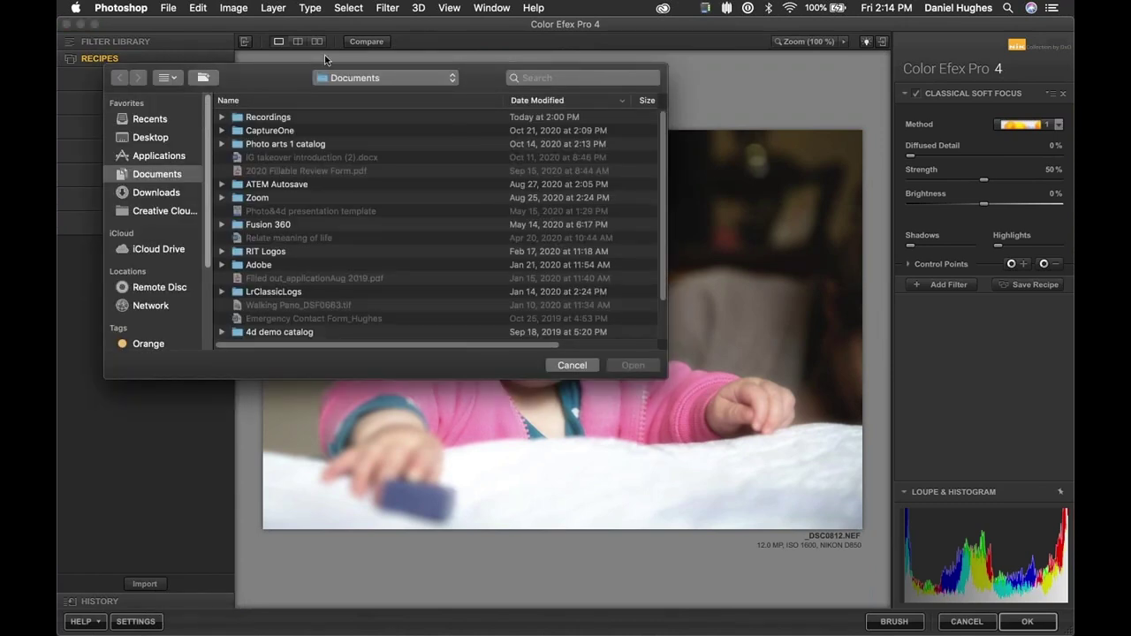
click(572, 365)
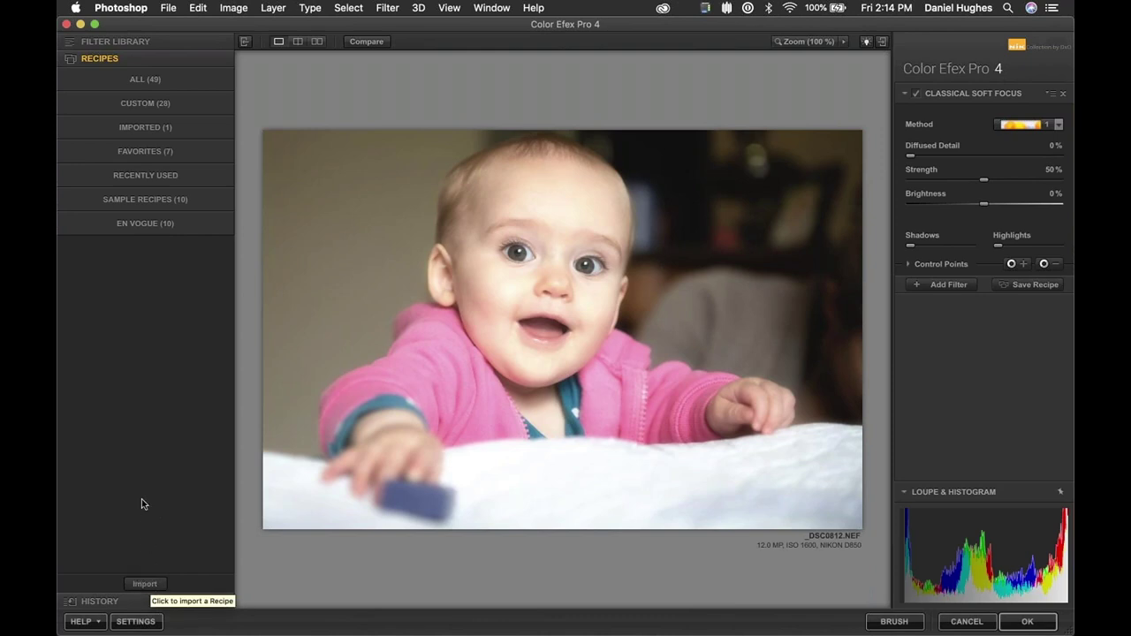
Open the Custom (28) recipes, scroll the thumbnails, and choose Inverted Glow.
click(133, 103)
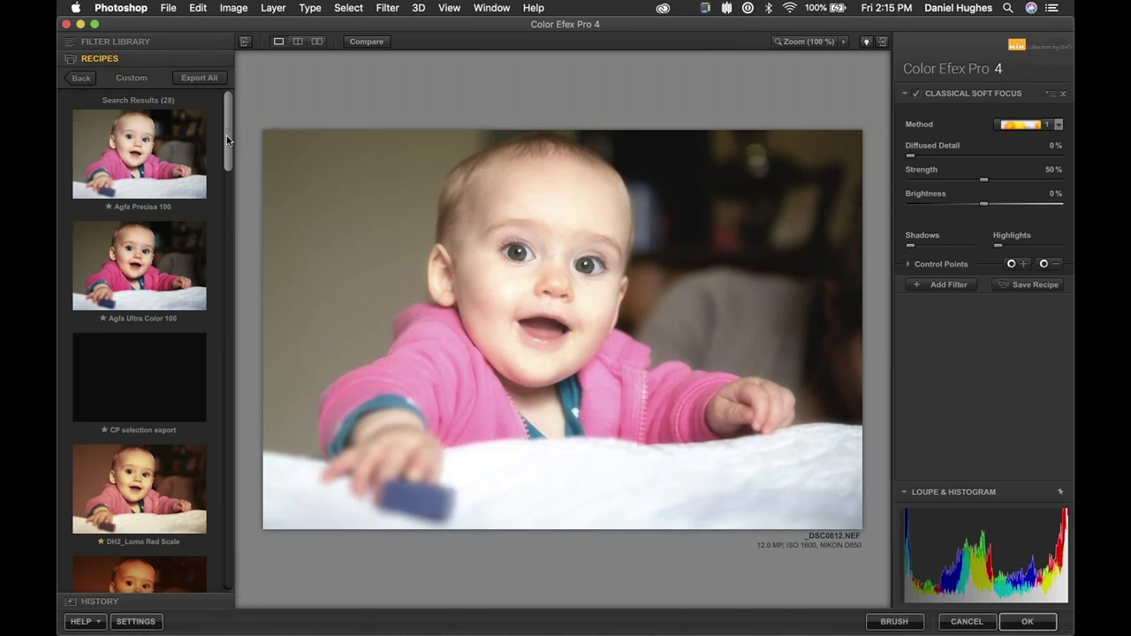
drag(228, 138, 250, 393)
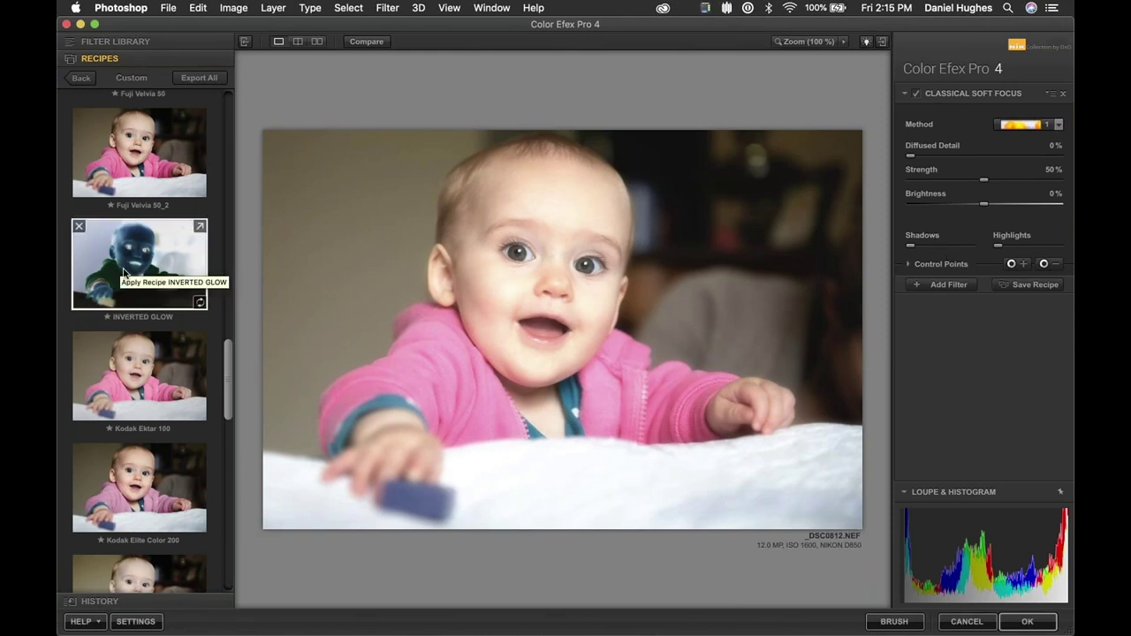
click(152, 259)
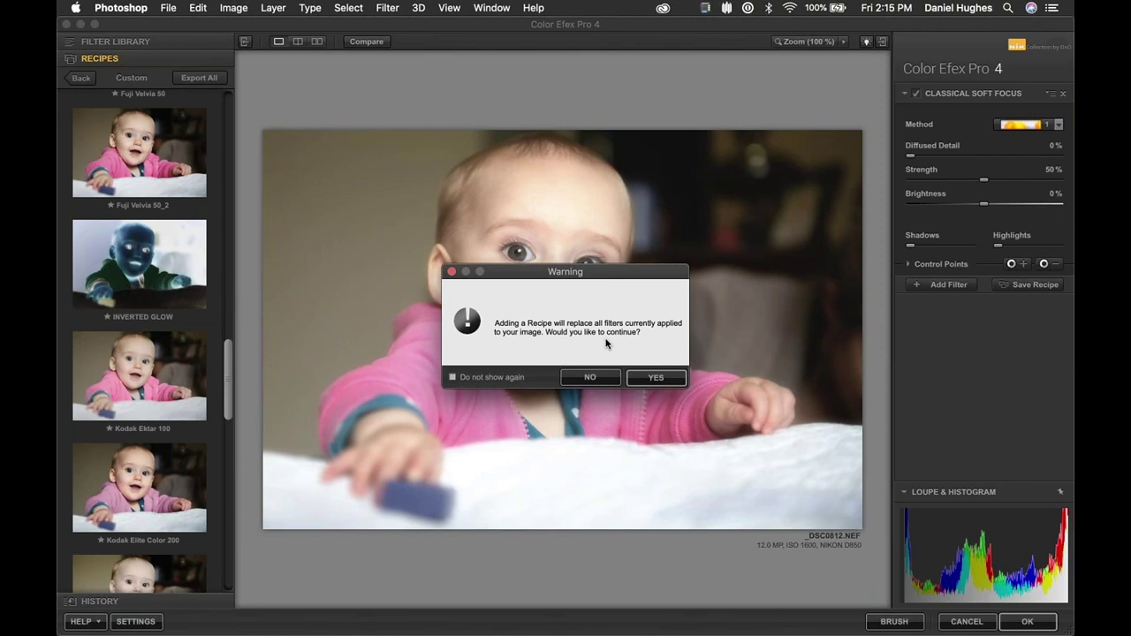
Apply the Inverted Glow recipe, replacing the current filters with Levels & Curves, Glamour Glow and Infrared Film.
drag(573, 273, 671, 158)
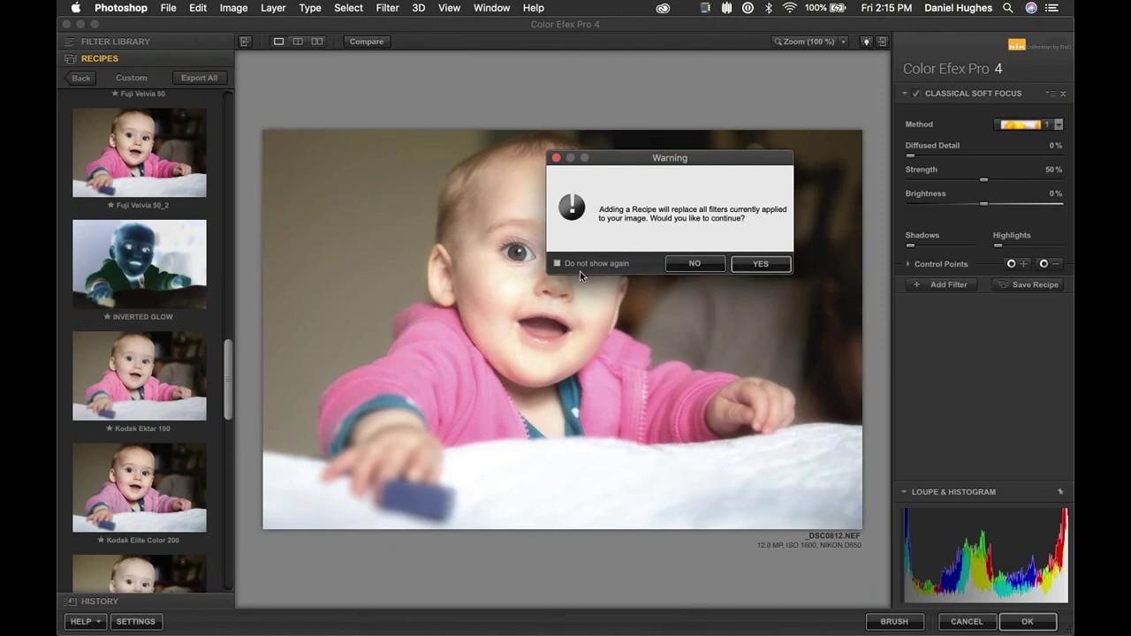
click(748, 264)
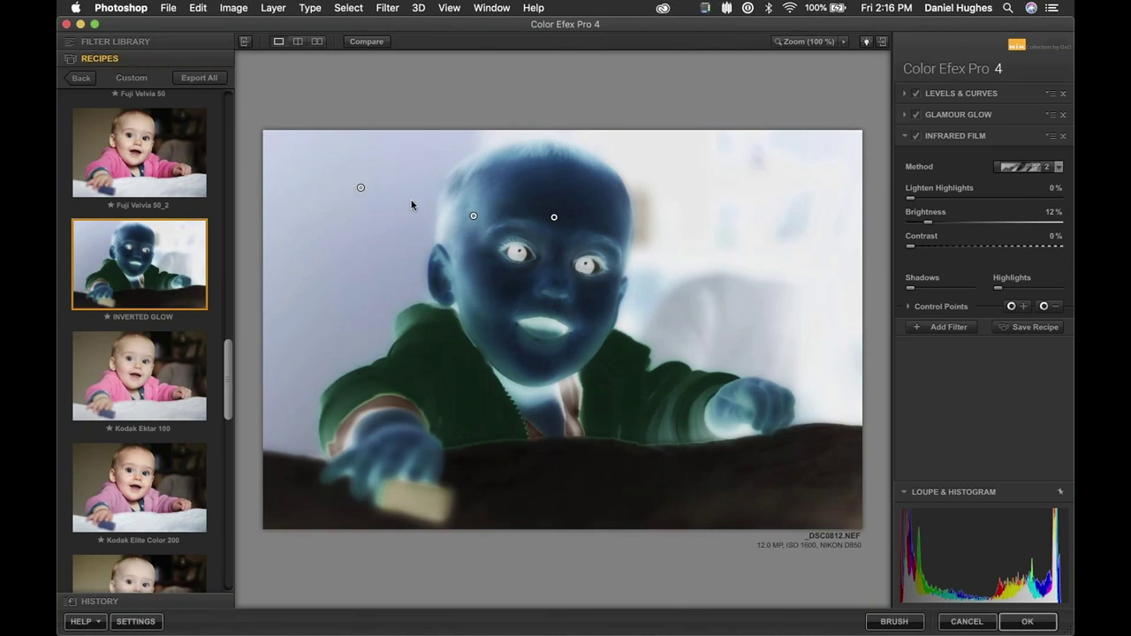
Move one control point onto the top of the head, then delete all three points.
drag(554, 217, 597, 200)
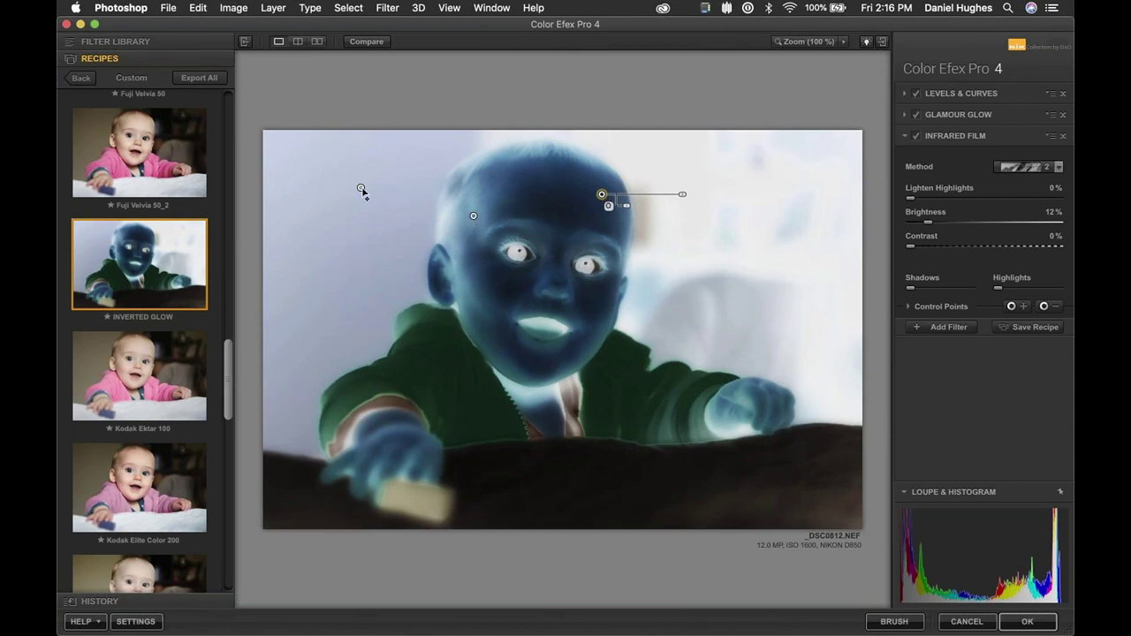
click(464, 180)
drag(318, 154, 704, 288)
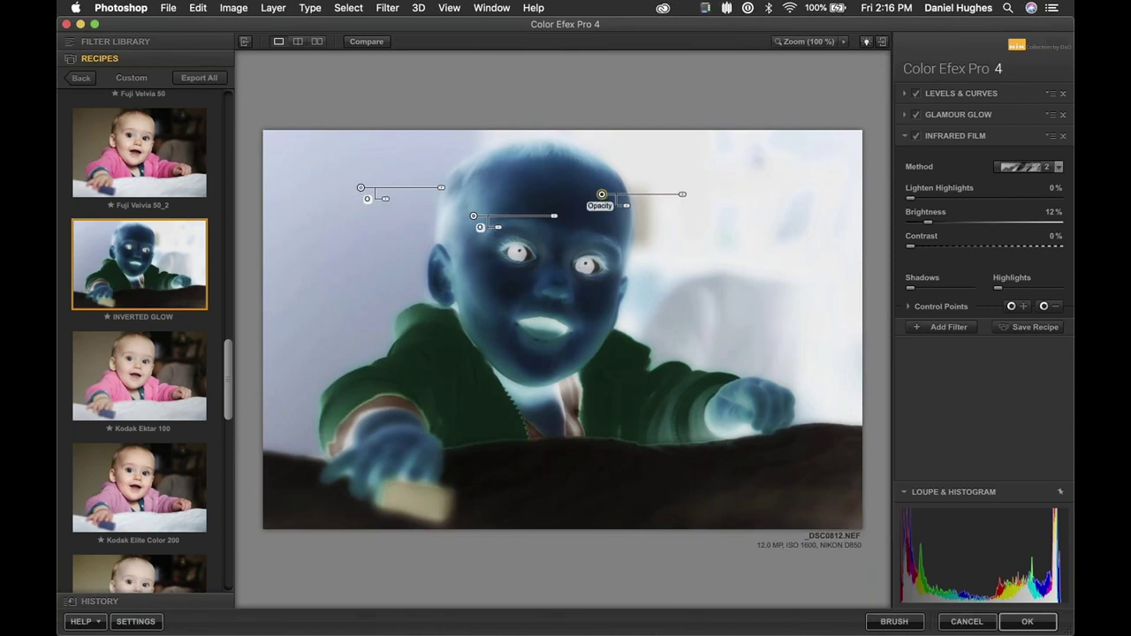
key(BackSpace)
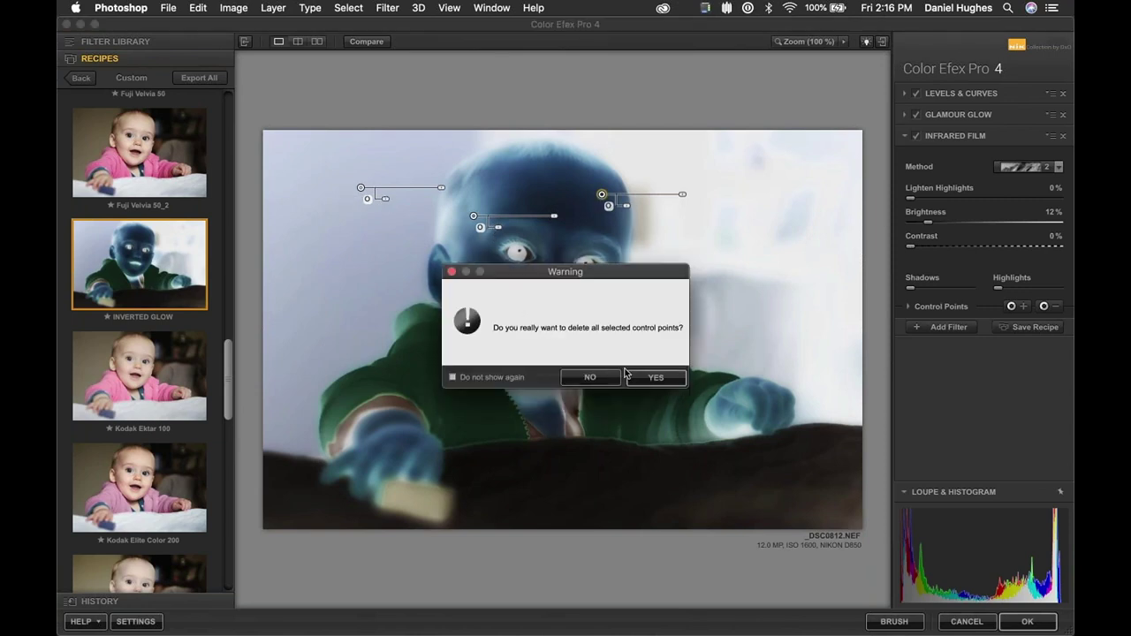
click(650, 377)
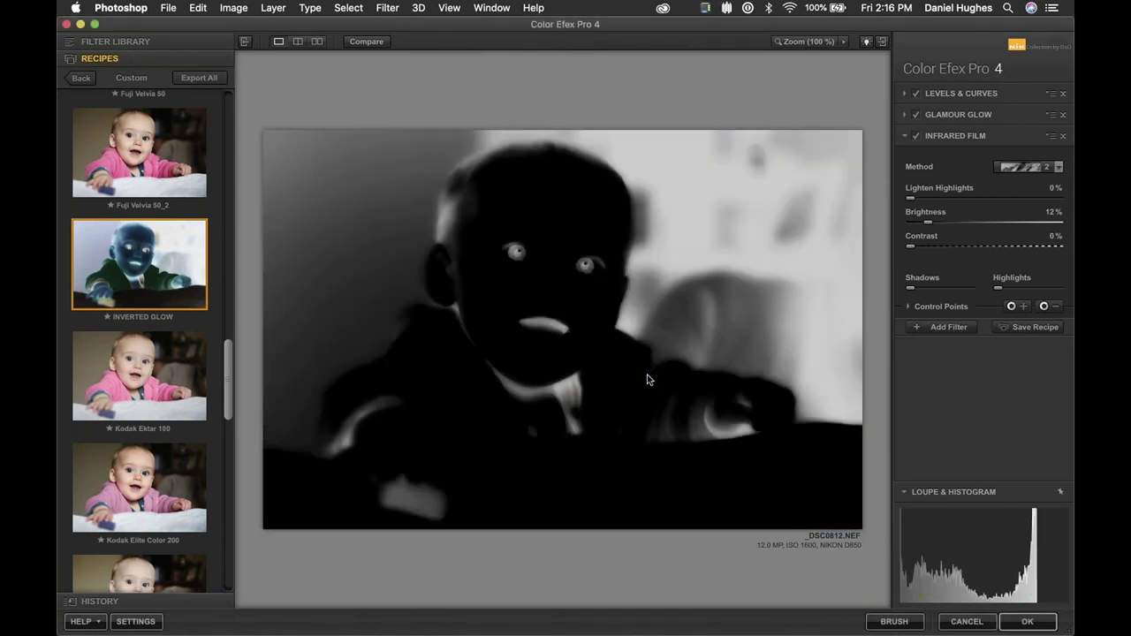
Restore the deleted control points and move one down beside the nose.
key(super+z)
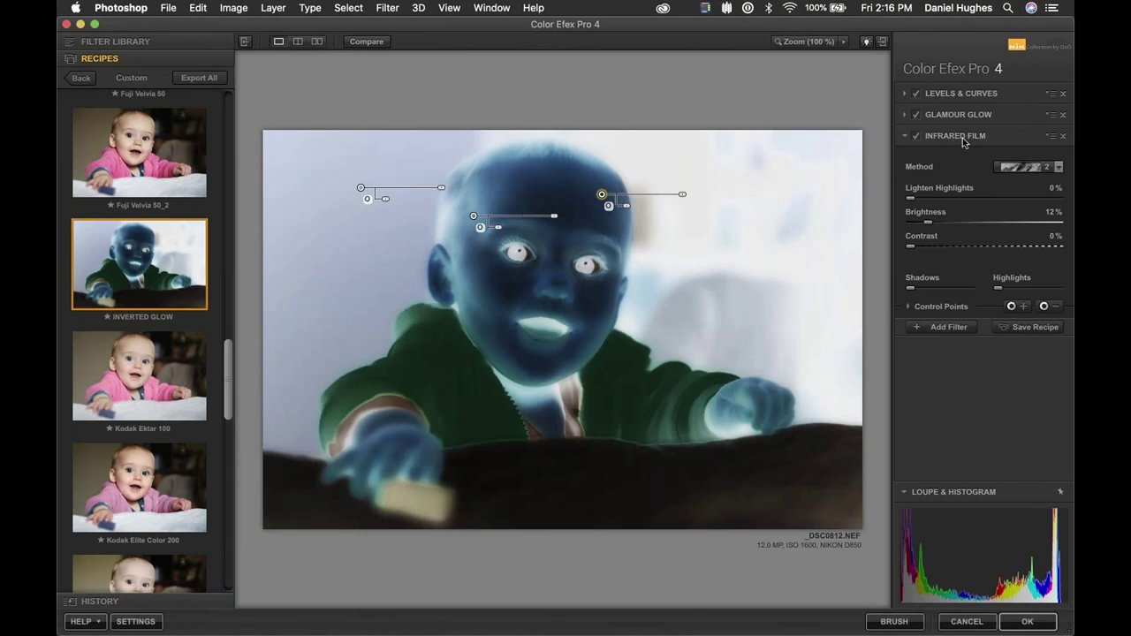
drag(475, 221, 525, 284)
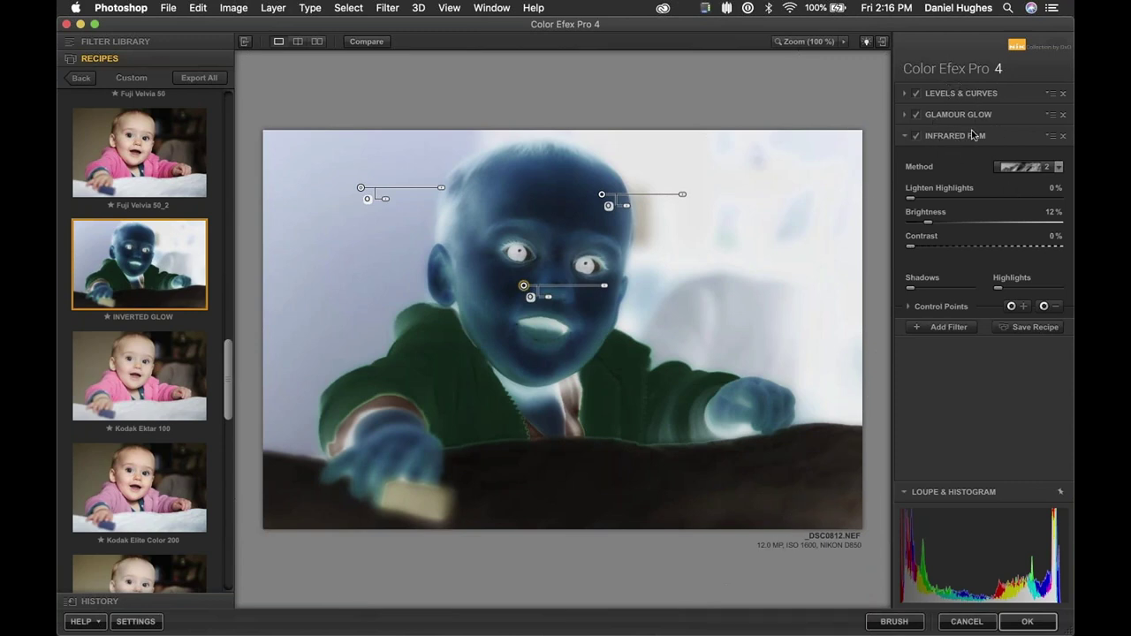
drag(229, 361, 250, 58)
Remove Infrared Film, Glamour Glow and Levels & Curves from the stack in the Filter Library view.
click(141, 42)
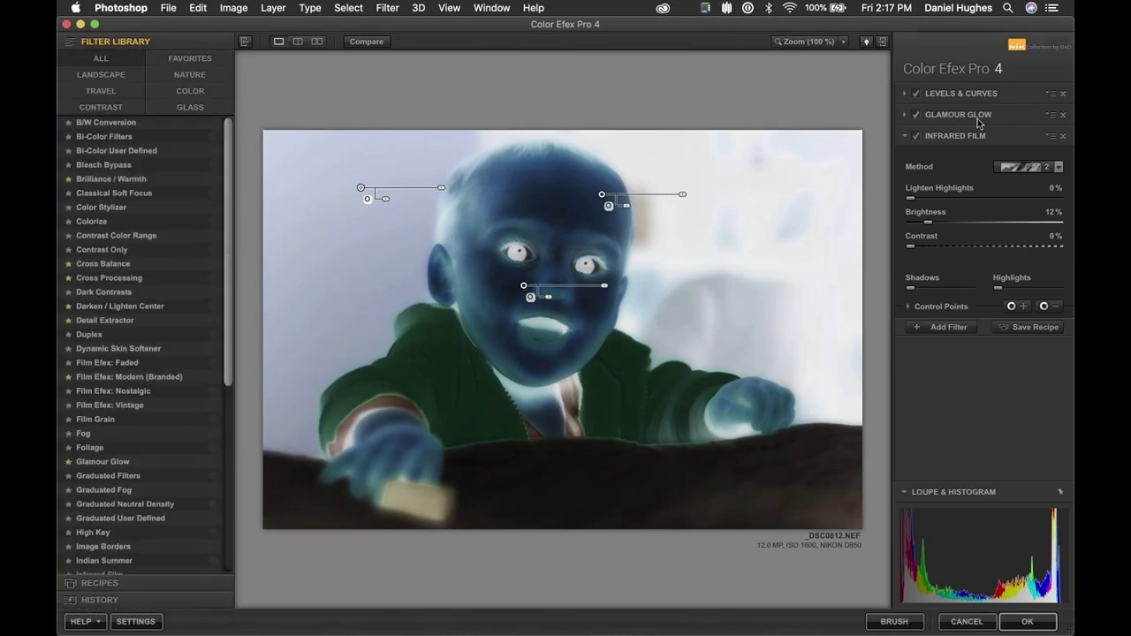
click(1065, 139)
click(1063, 115)
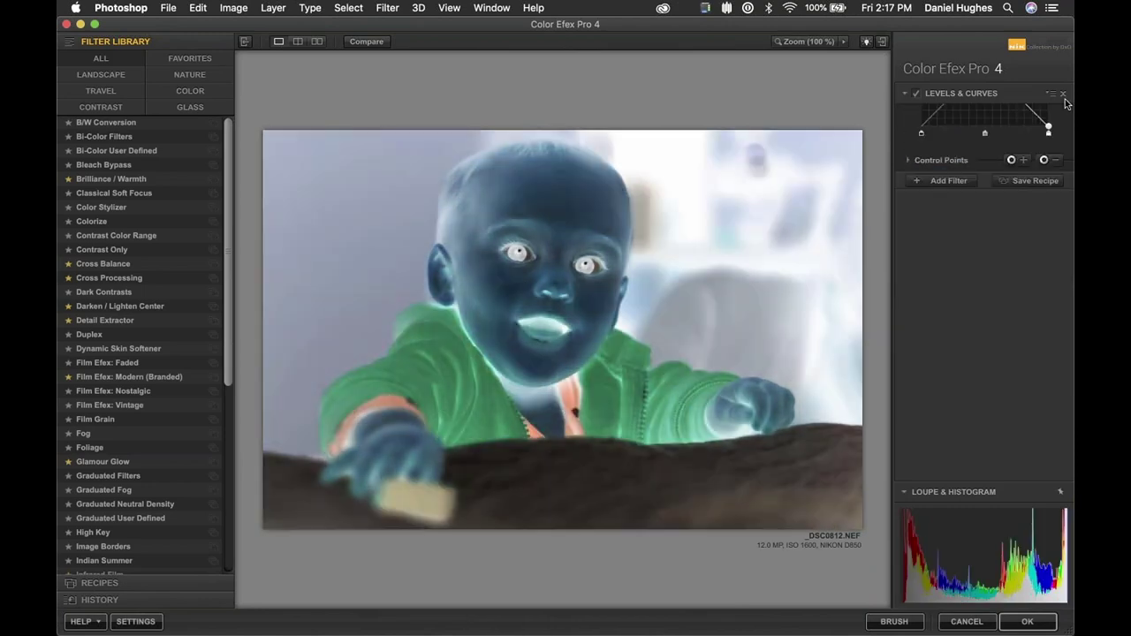
click(1064, 95)
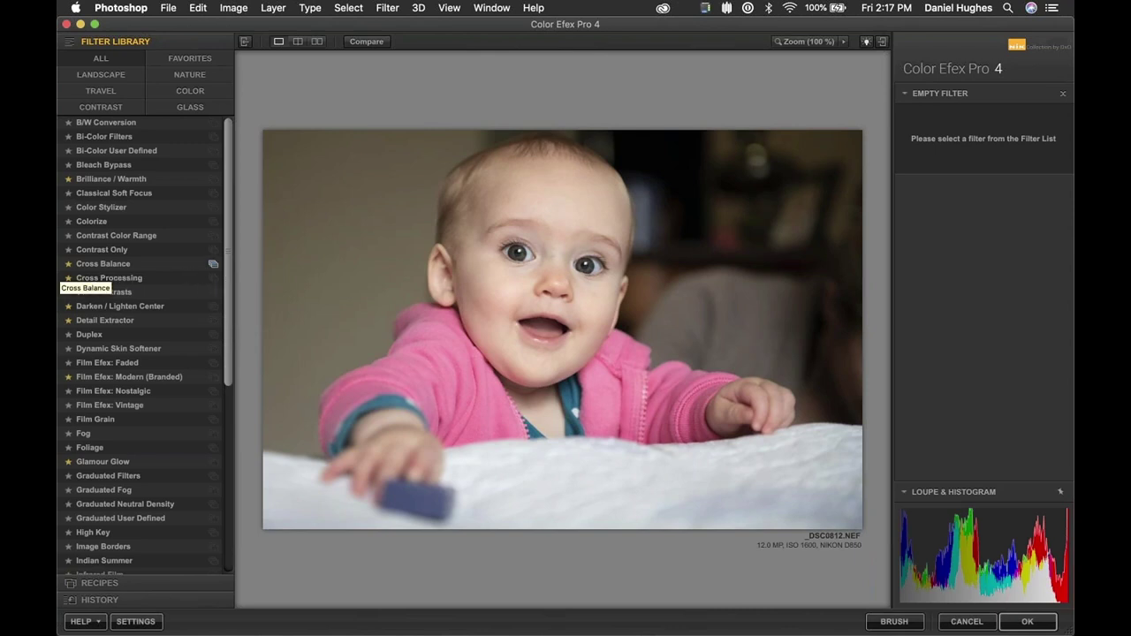
Apply Bleach Bypass with 20% contrast, 15% local contrast and 0% saturation.
click(100, 165)
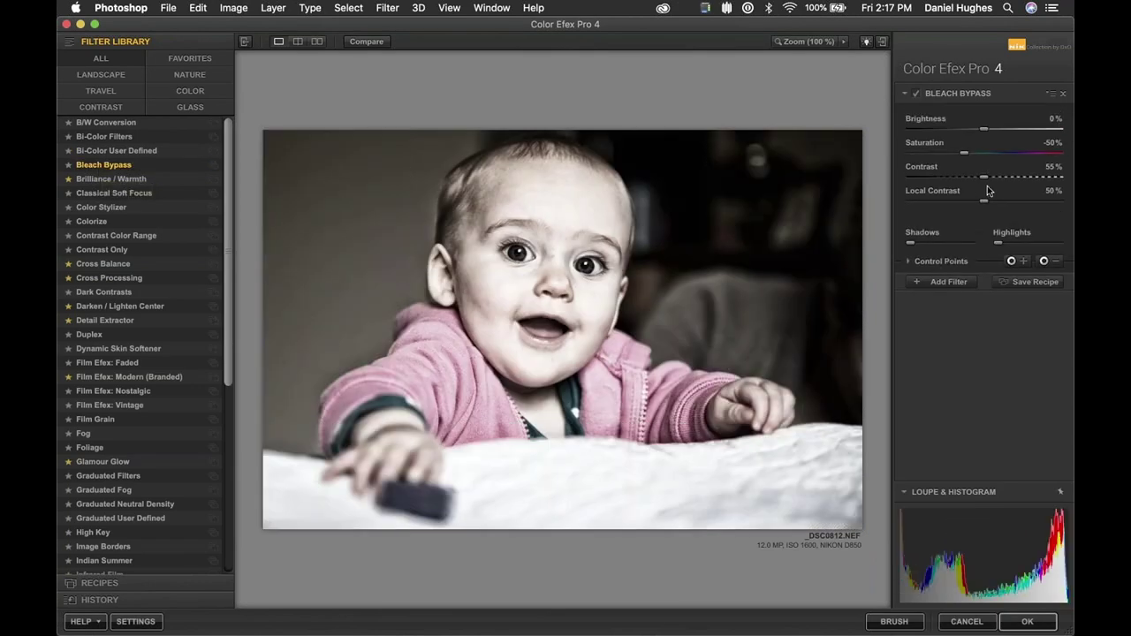
drag(983, 177, 924, 205)
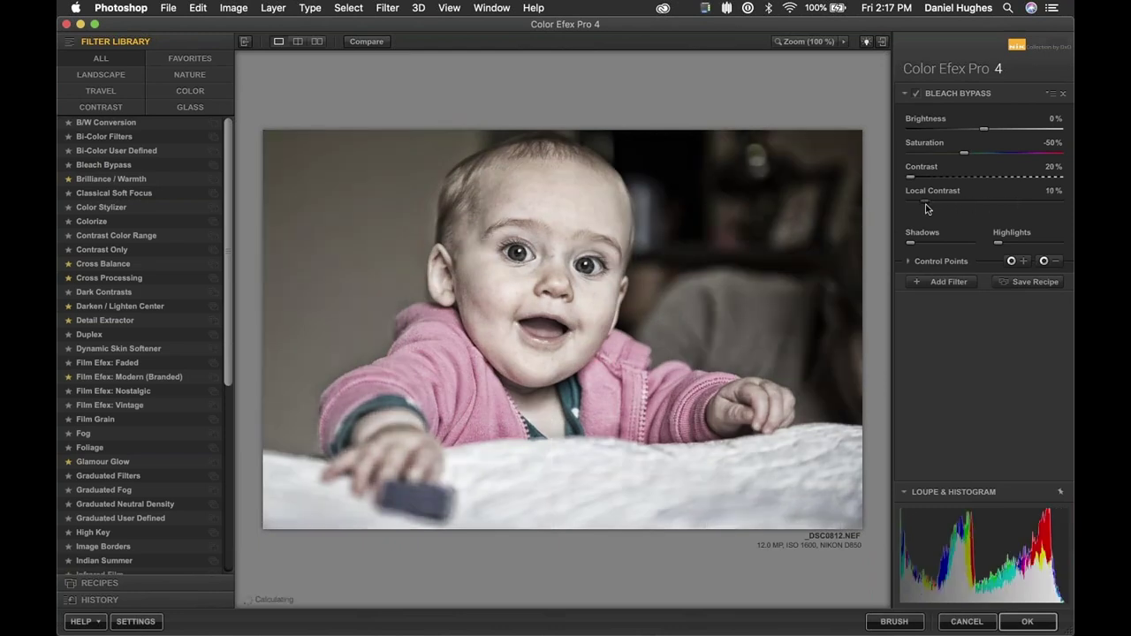
click(964, 153)
drag(1018, 153, 1030, 152)
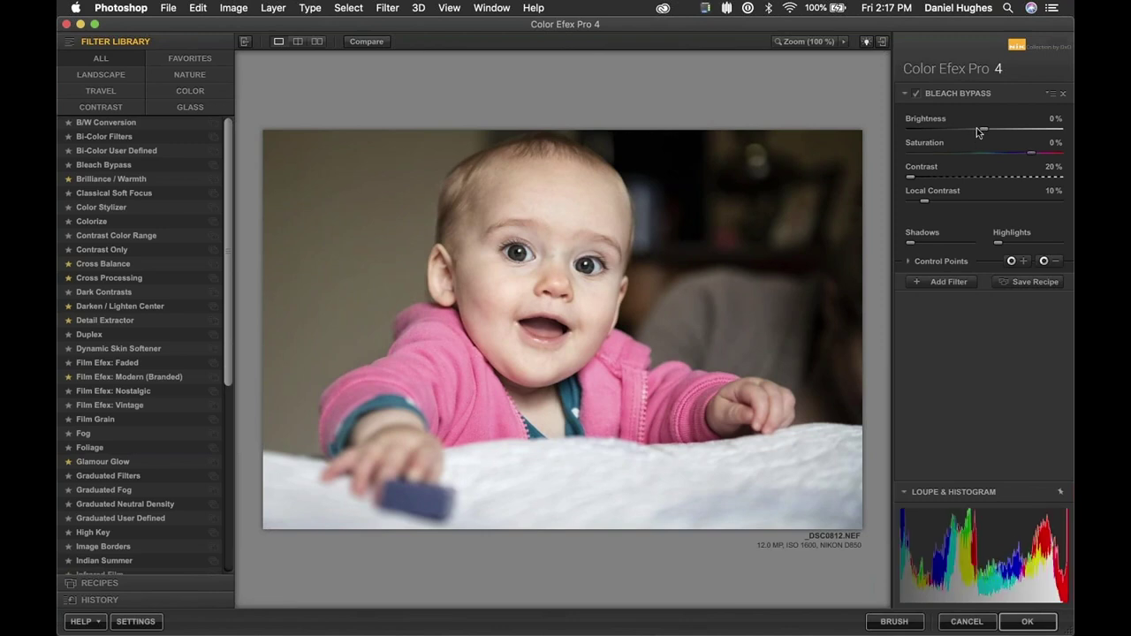
drag(925, 202, 933, 204)
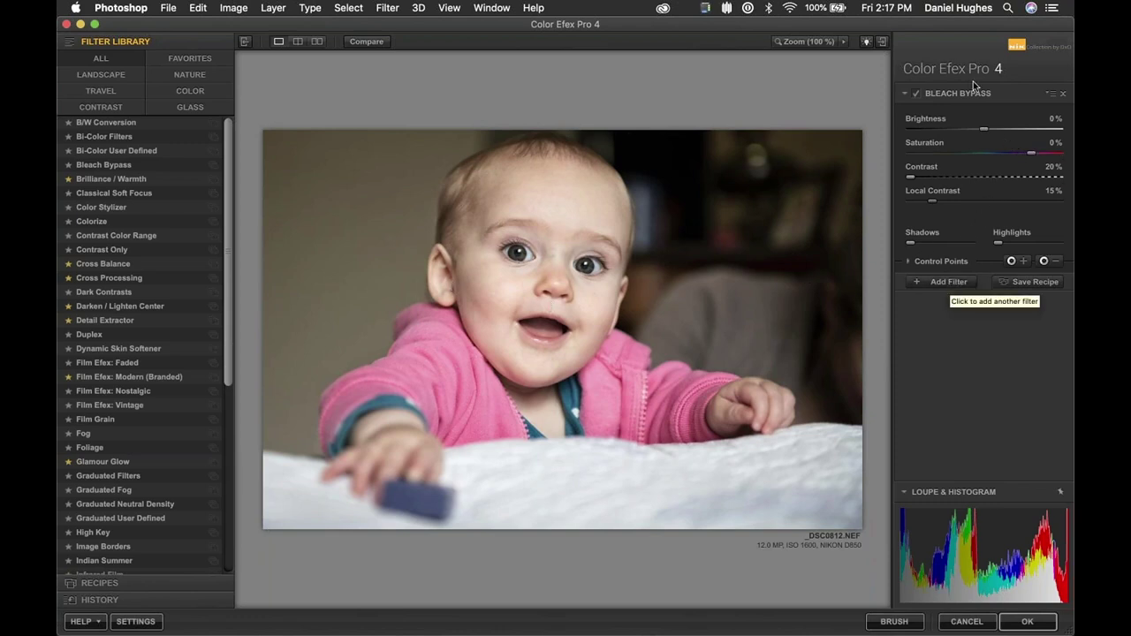
Toggle Bleach Bypass off and on to compare, then add an empty filter slot.
click(915, 94)
click(915, 94)
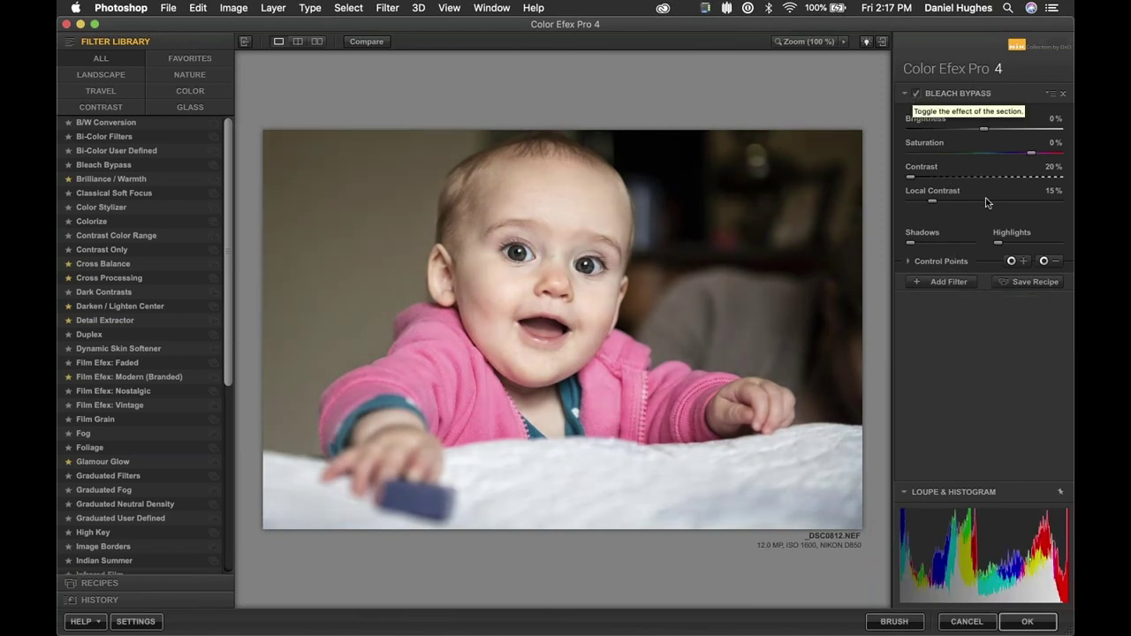
click(943, 288)
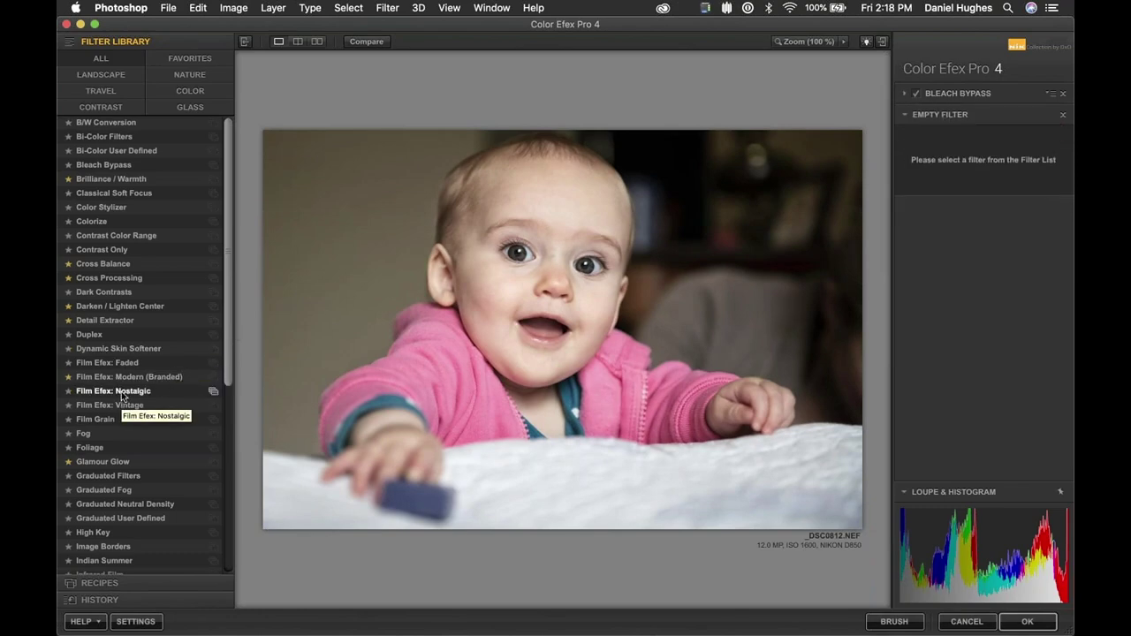
Apply Film Efex: Nostalgic with film type 10, 32% saturation, 58% strength, 0% vignette, 56% glow.
click(121, 397)
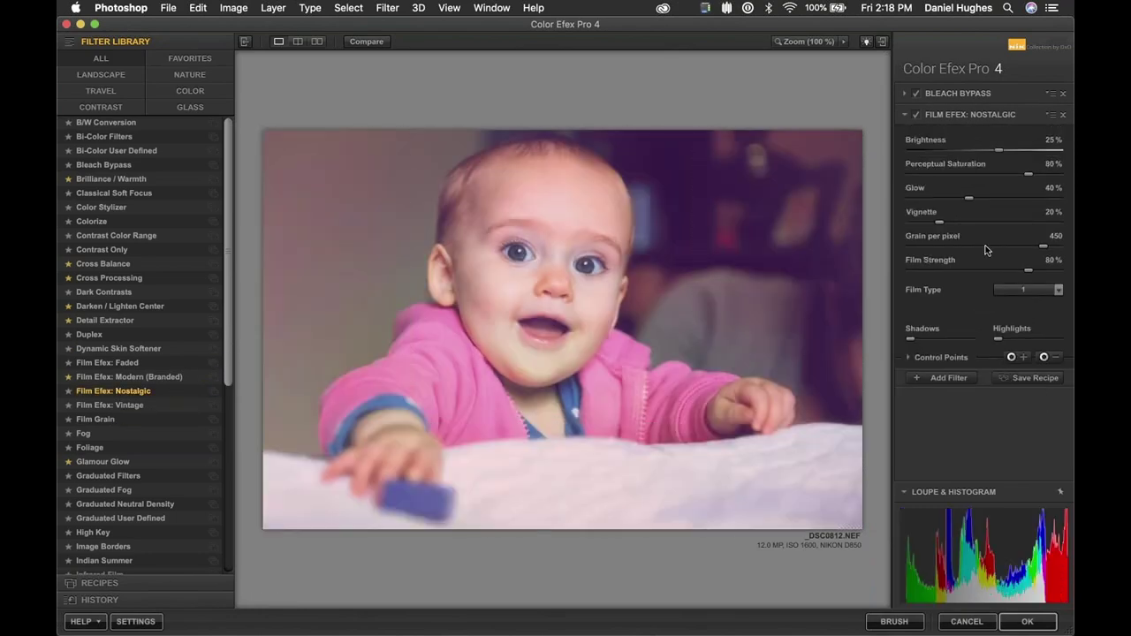
click(1025, 289)
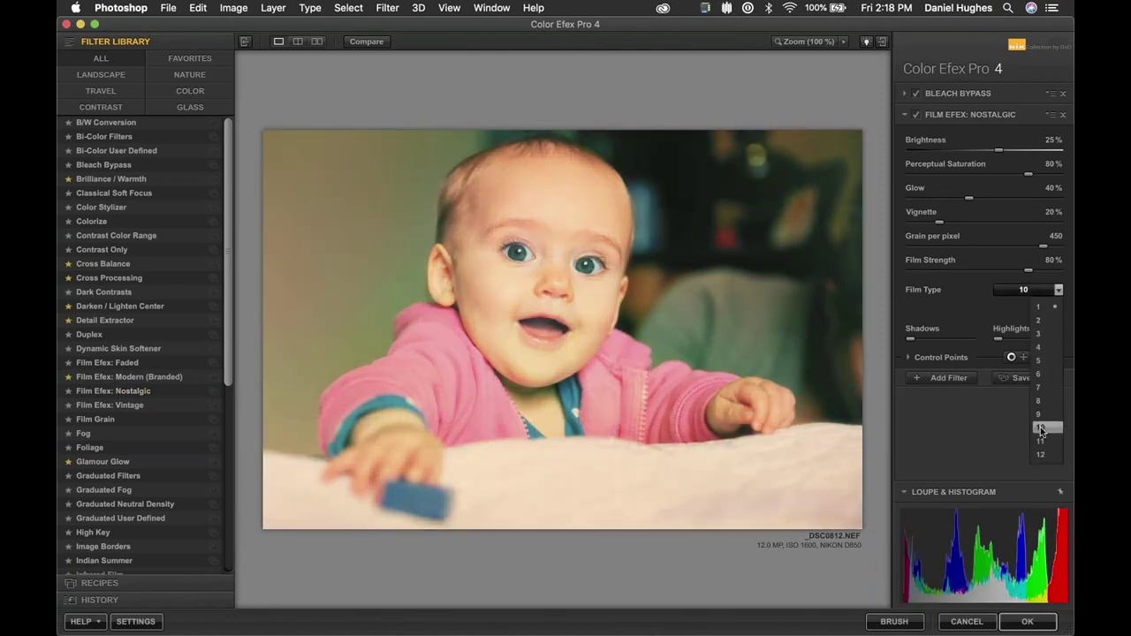
click(1040, 428)
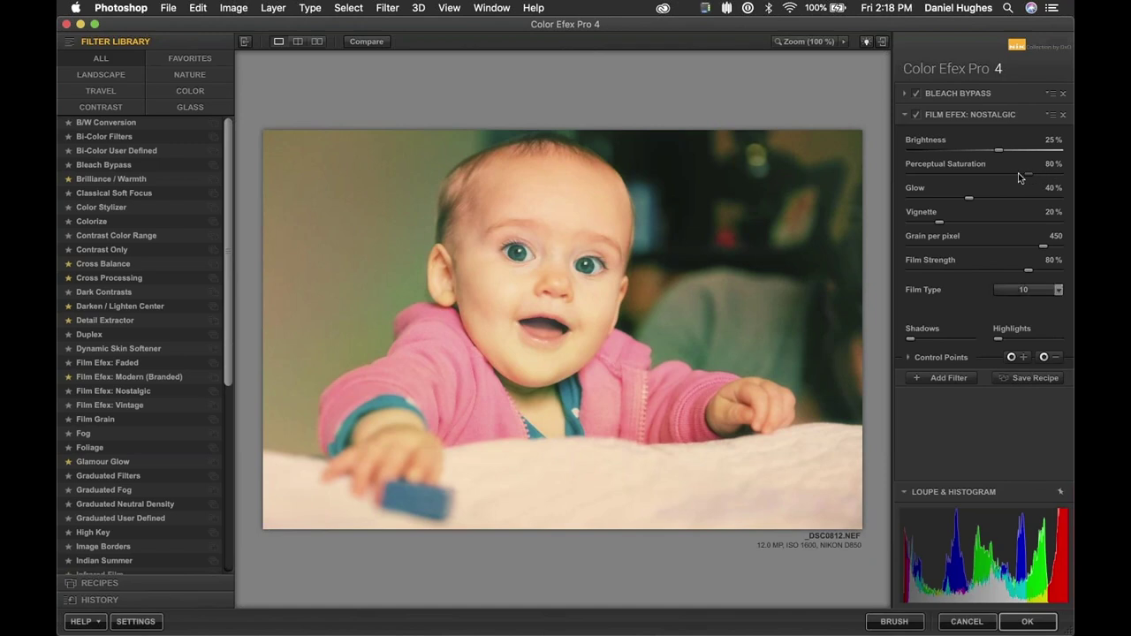
drag(972, 173, 958, 173)
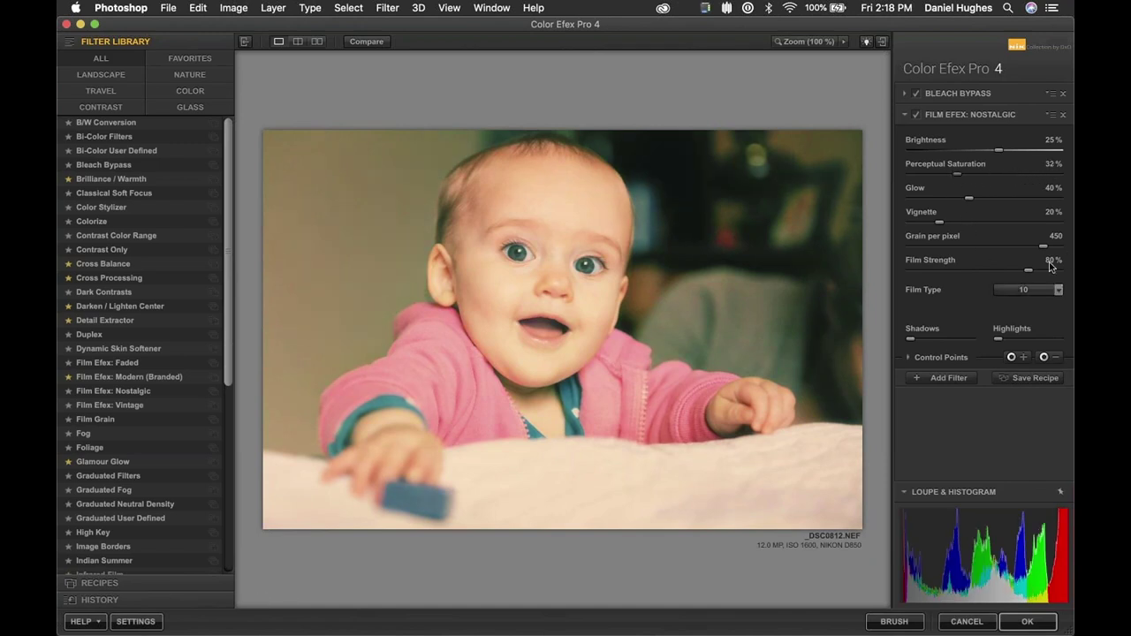
drag(1028, 271, 996, 271)
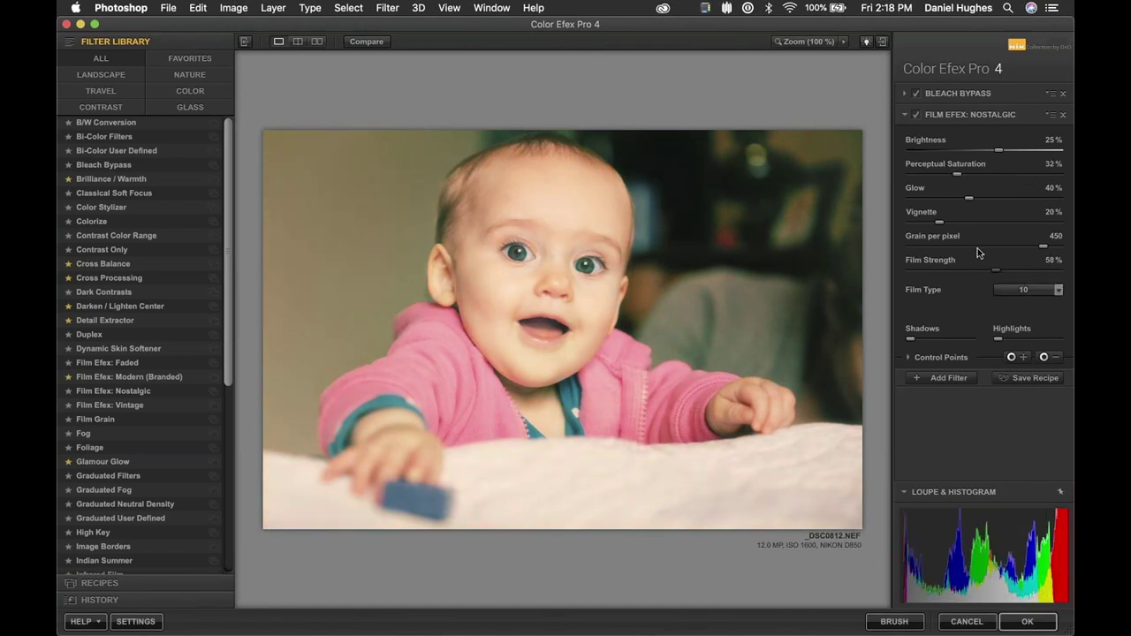
drag(942, 222, 912, 221)
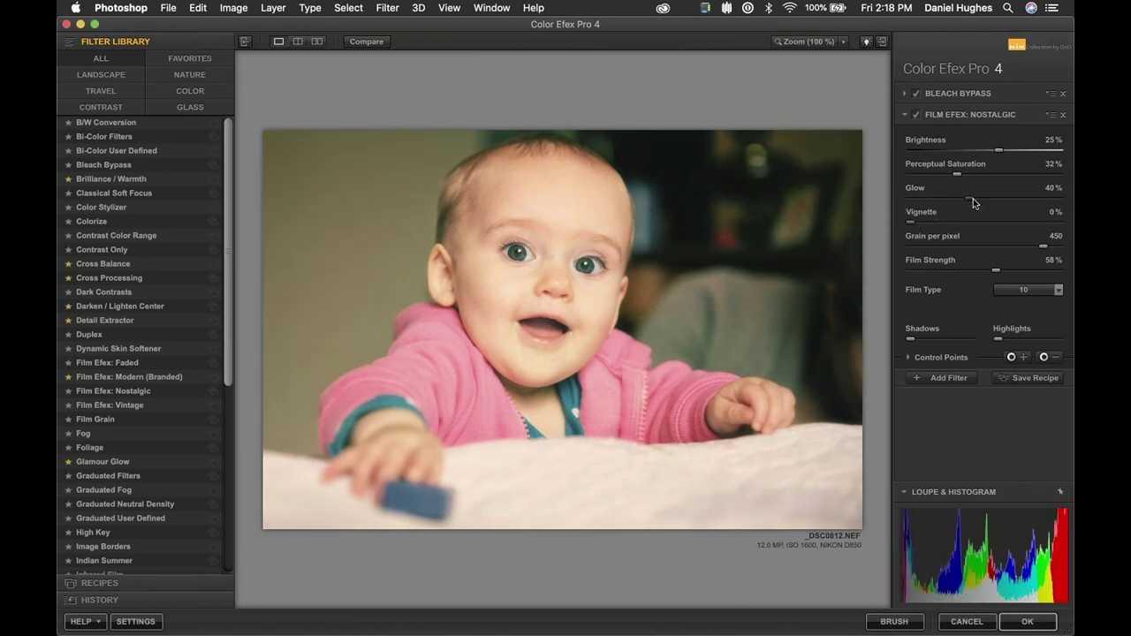
drag(984, 198, 996, 198)
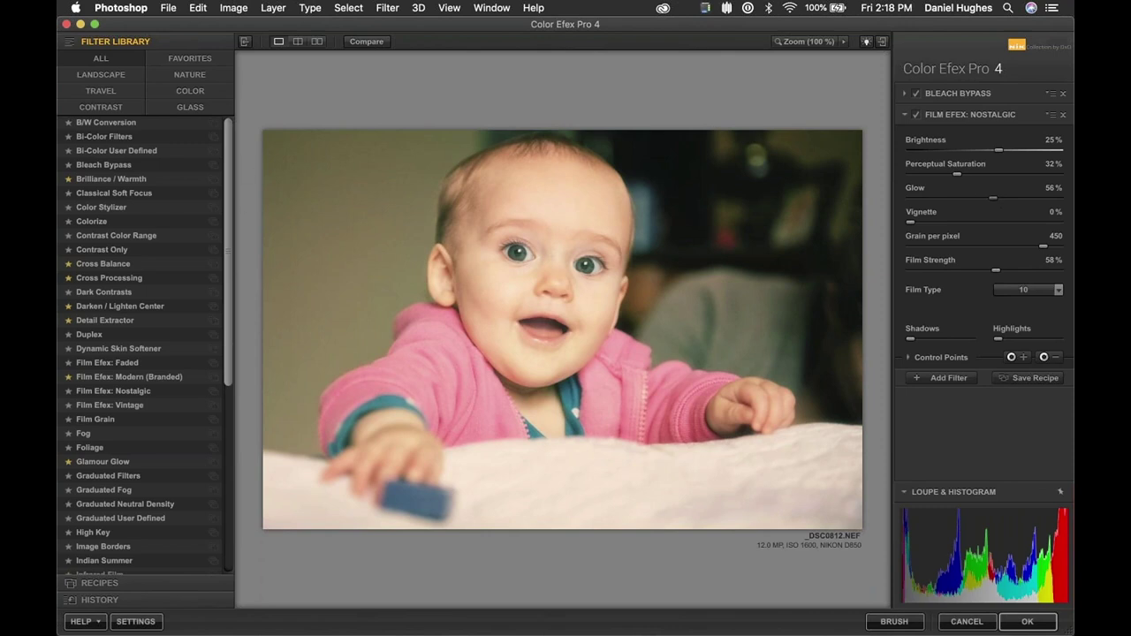
Add Cross Balance as a third filter using the Daylight To Tungsten (1) preset at 18% strength.
click(944, 377)
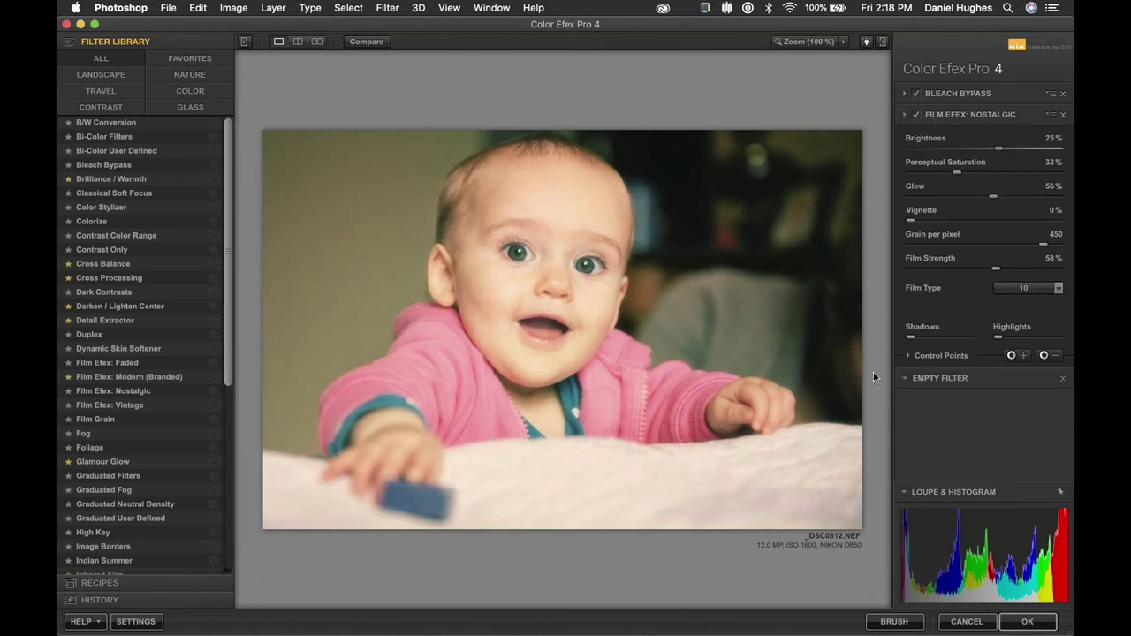
scroll(210, 372, down, 5)
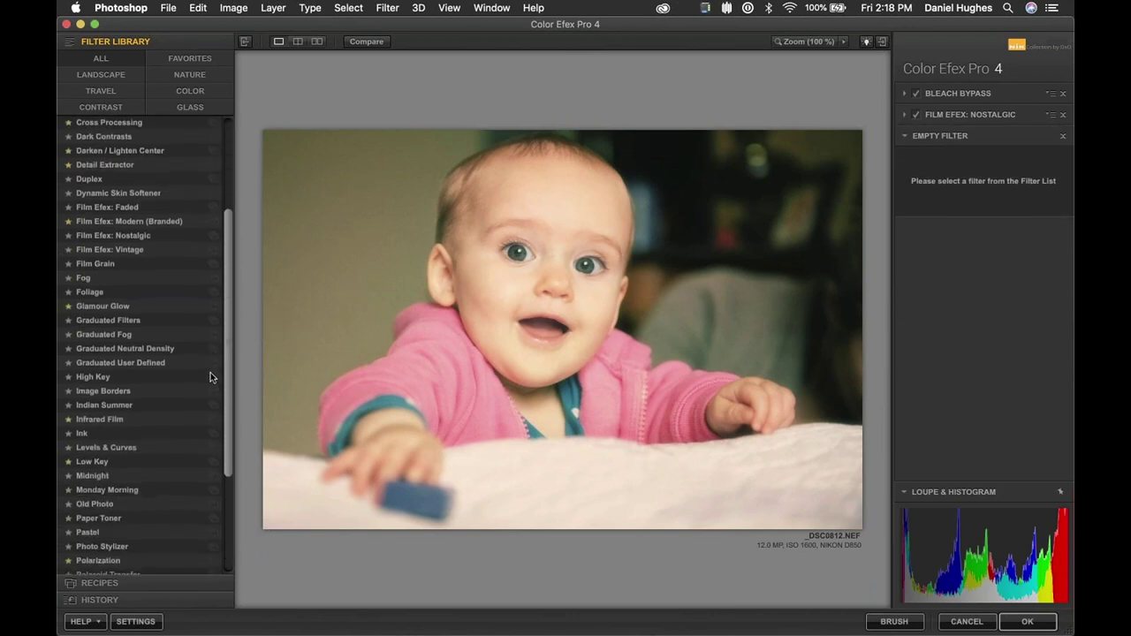
scroll(211, 372, up, 5)
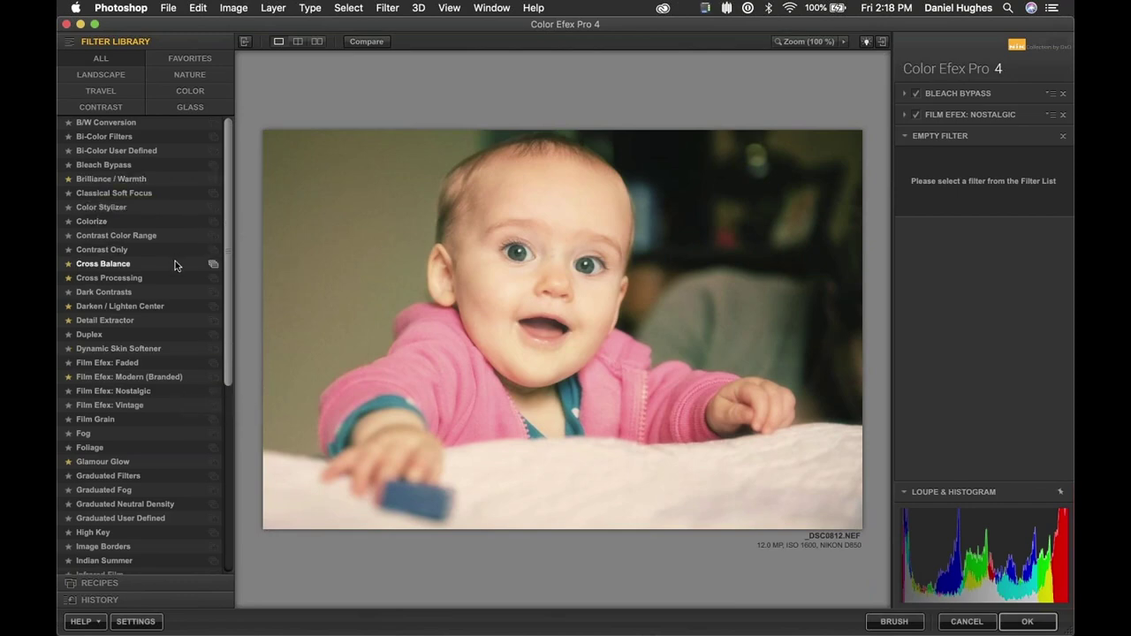
click(112, 266)
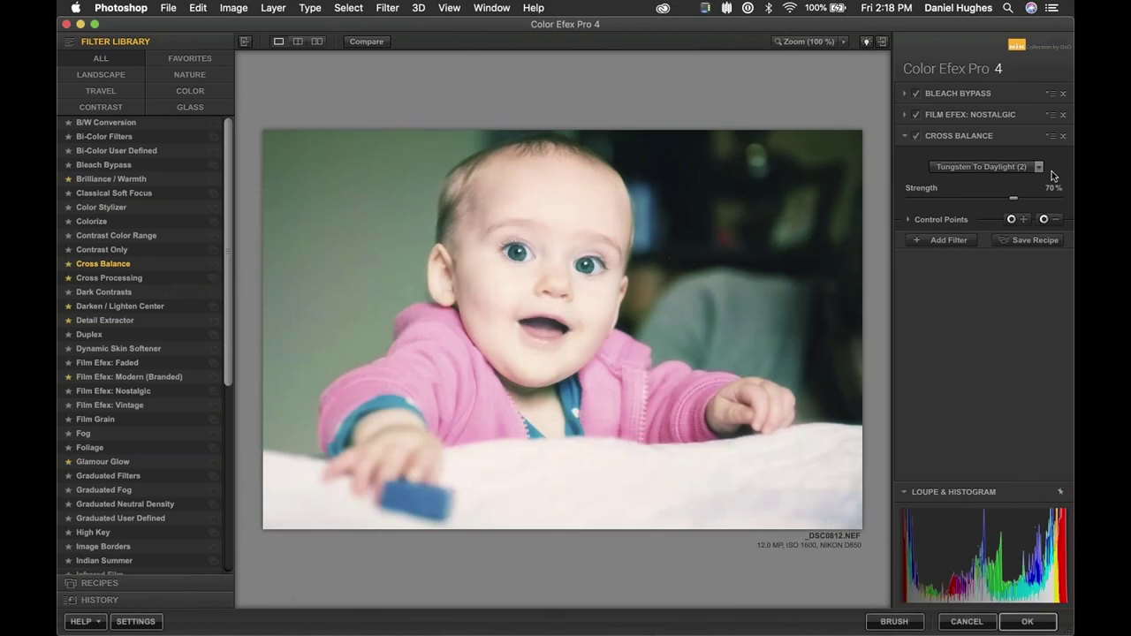
click(1007, 167)
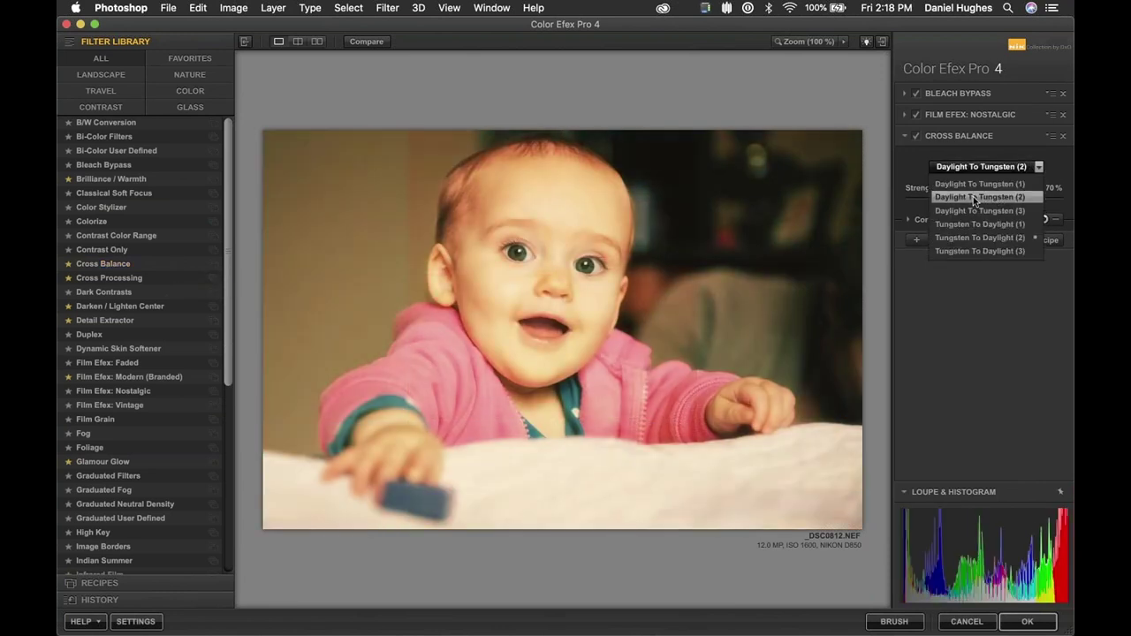
click(977, 189)
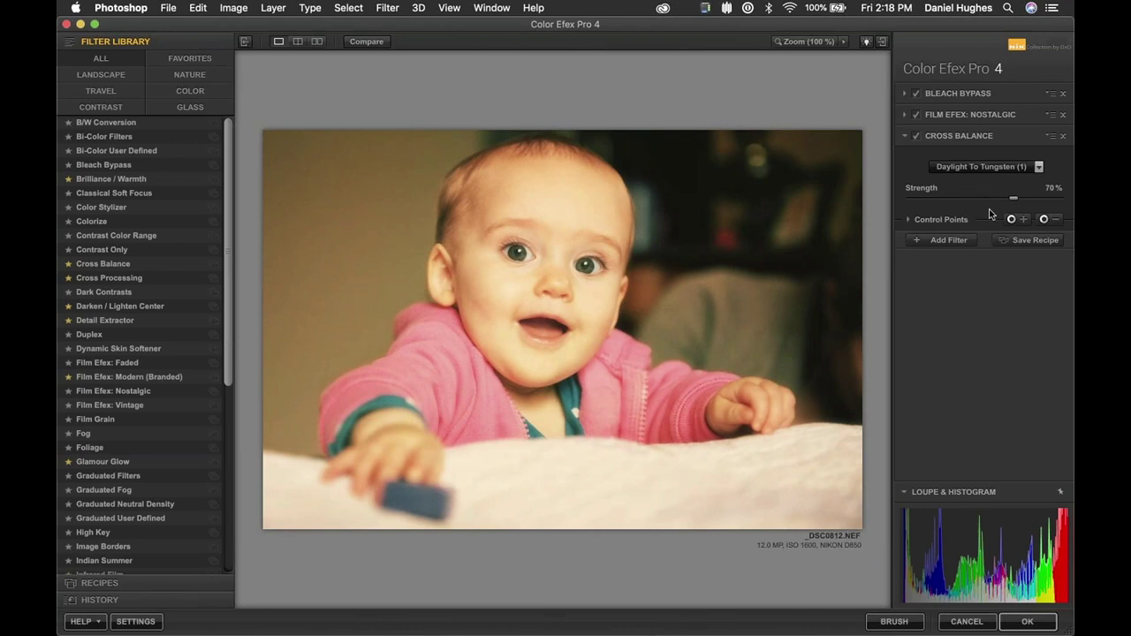
drag(1013, 198, 937, 203)
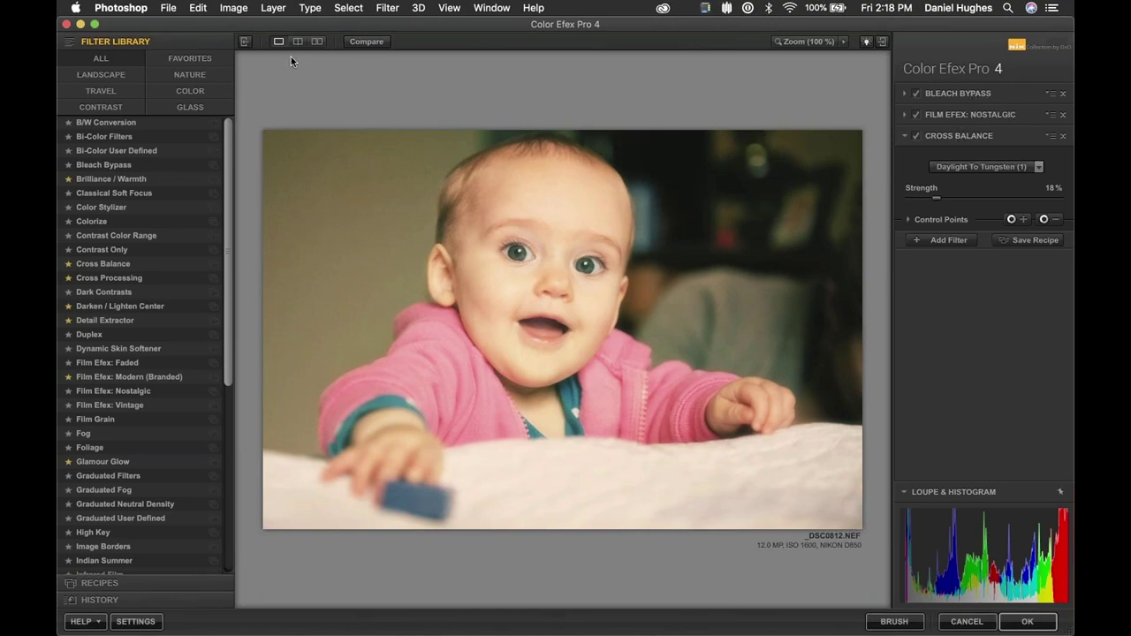
click(366, 44)
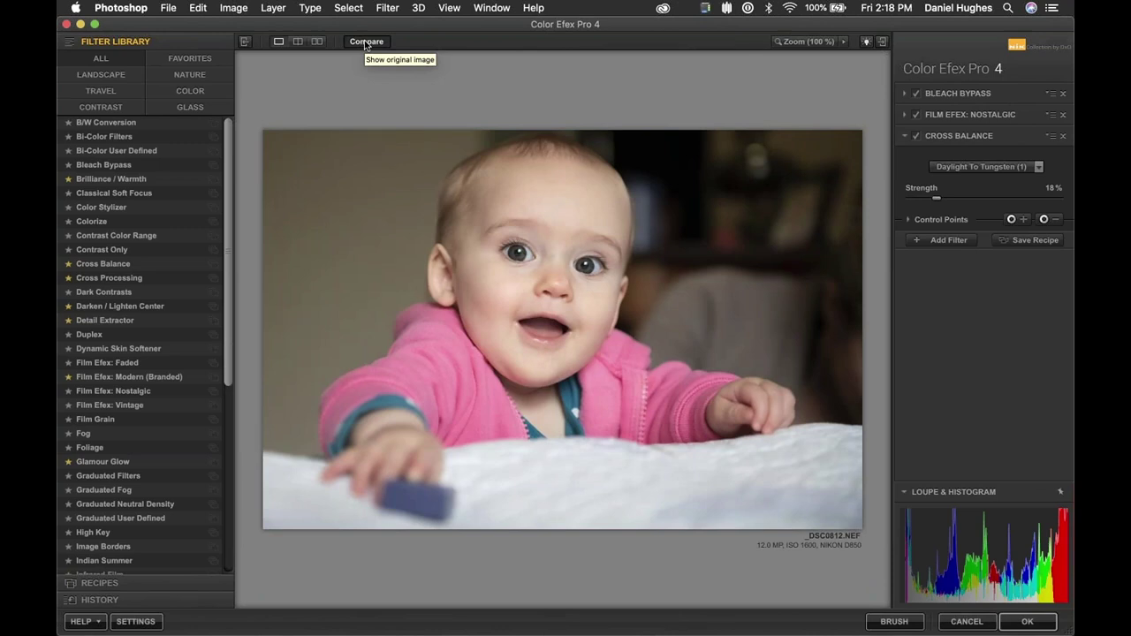
click(366, 44)
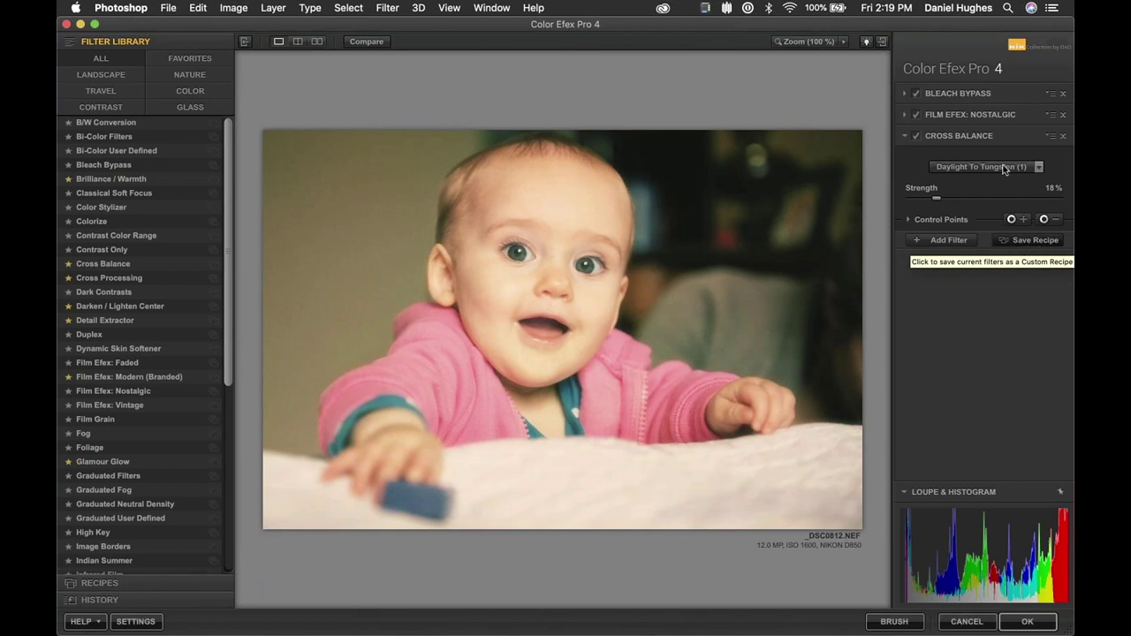
Save the three-filter stack as a custom recipe named 'faded portrait 1'.
click(1035, 241)
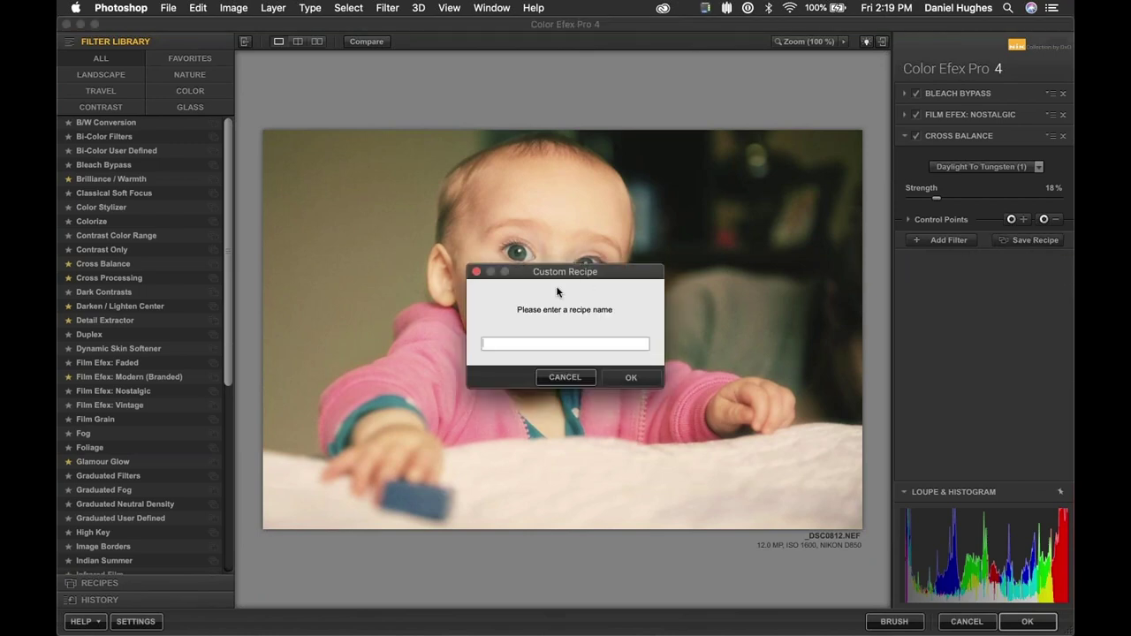
drag(731, 233, 776, 190)
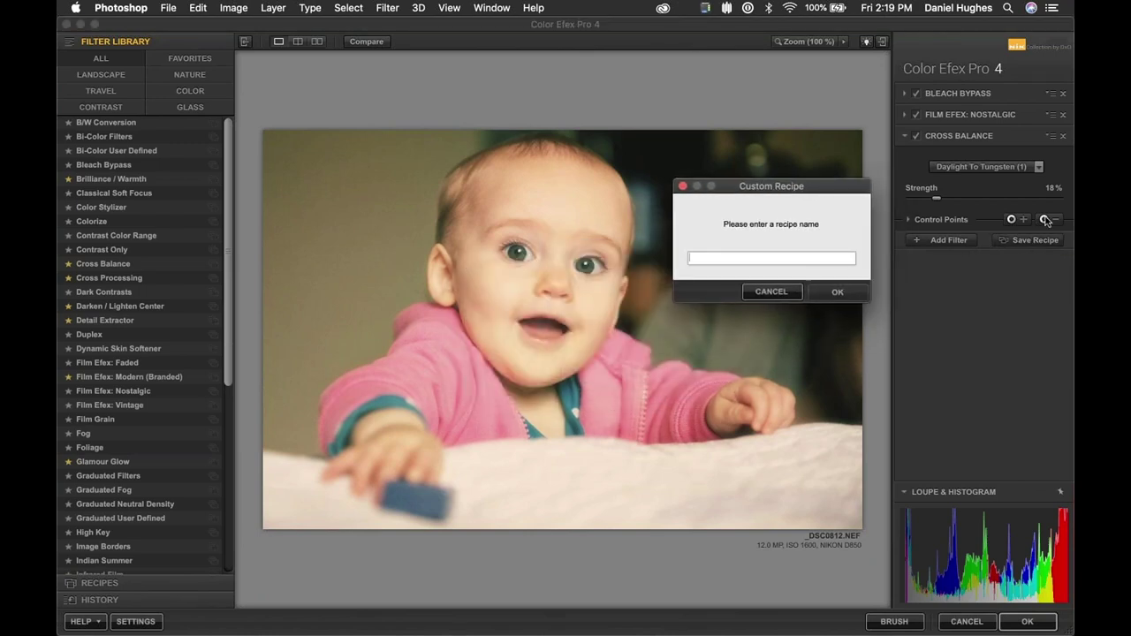
text(faded por)
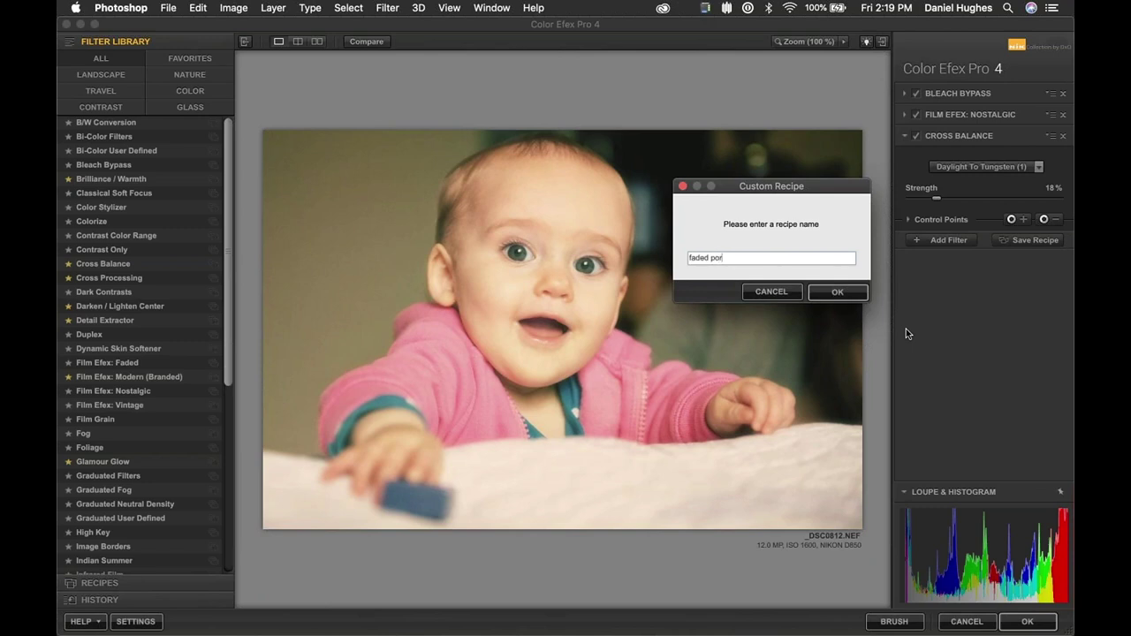
text(trait 1)
click(835, 293)
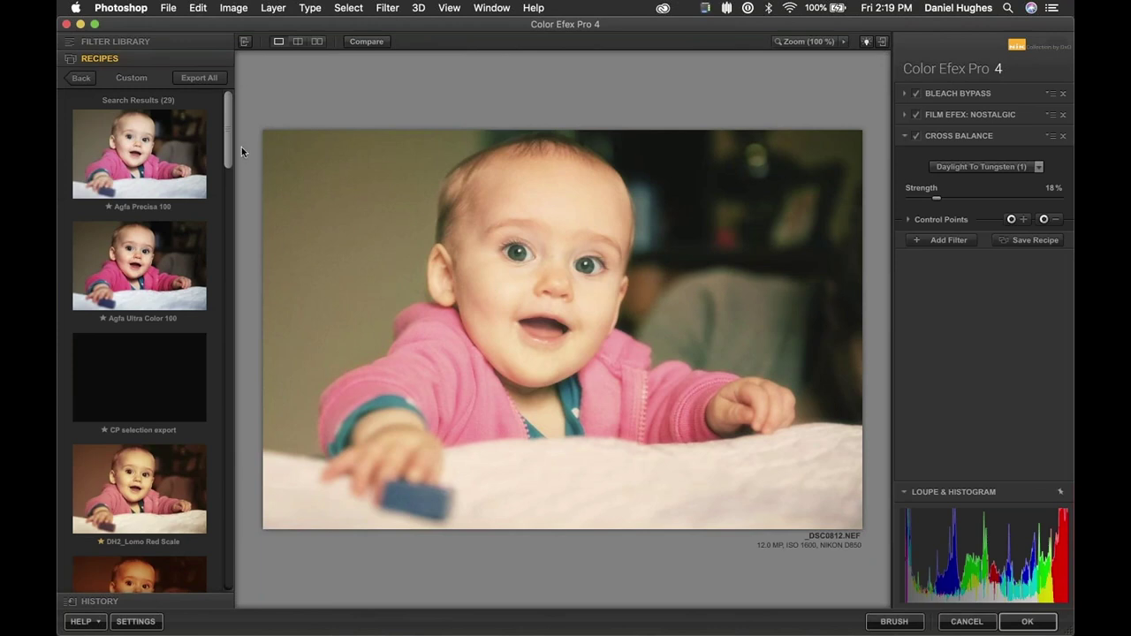
Open the Custom recipes collection and delete the landscape filters basic recipe.
click(86, 79)
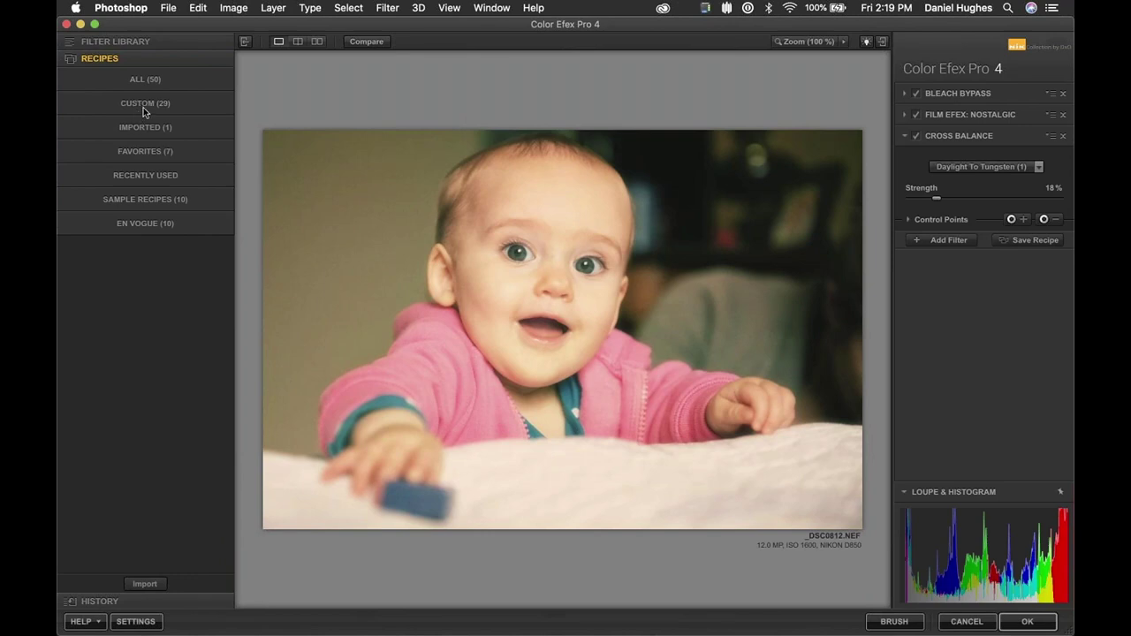
click(144, 107)
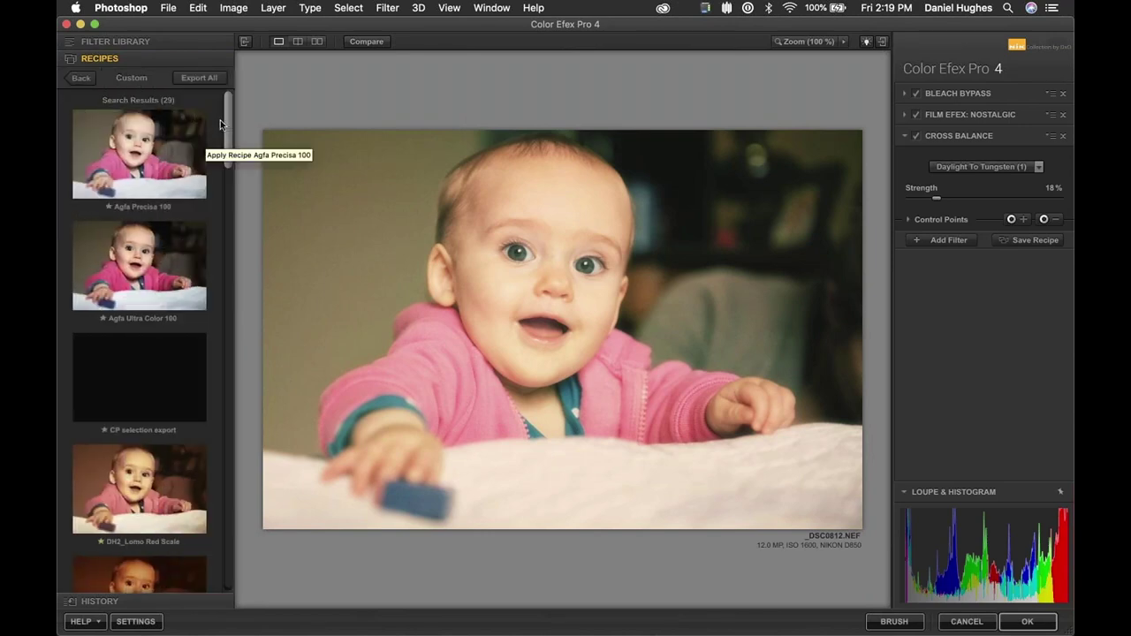
drag(228, 128, 235, 212)
scroll(234, 216, down, 5)
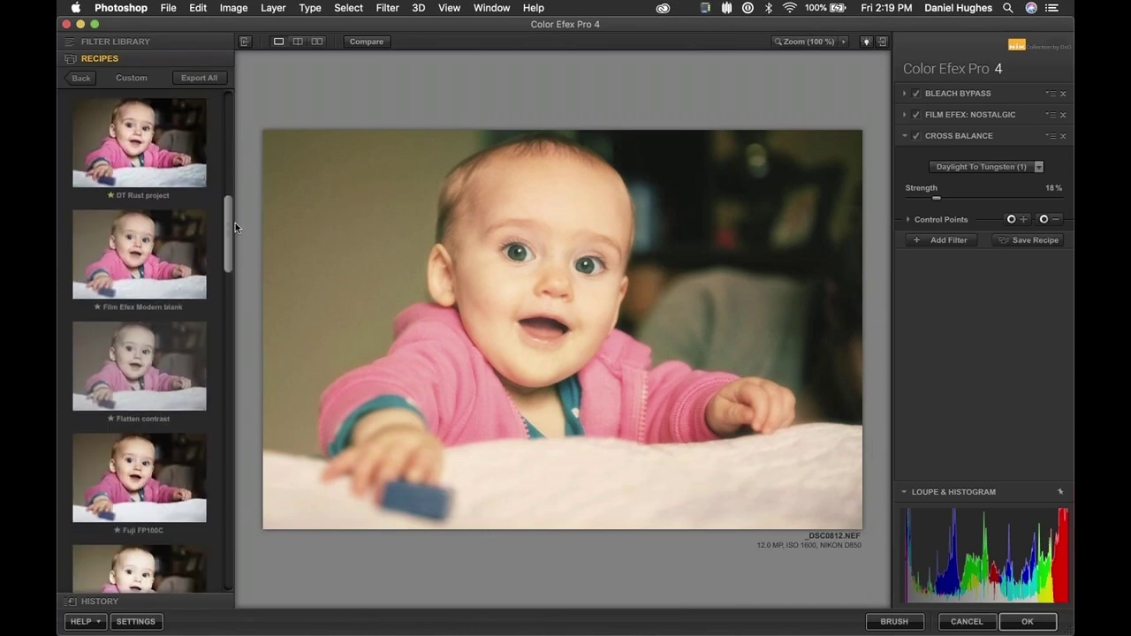
drag(235, 226, 268, 617)
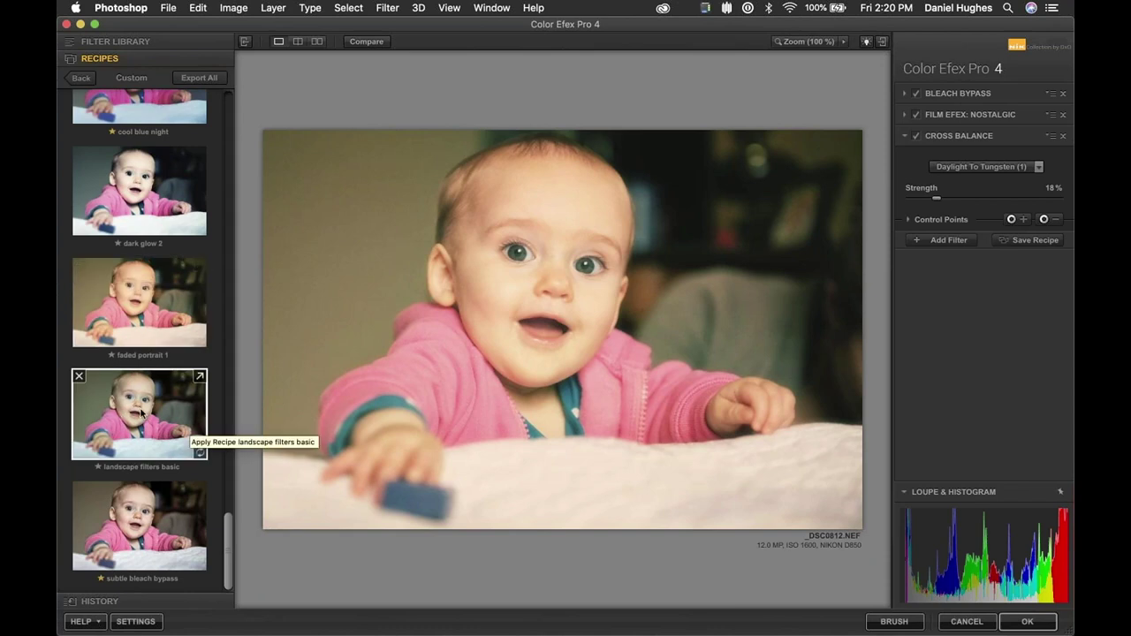
click(79, 378)
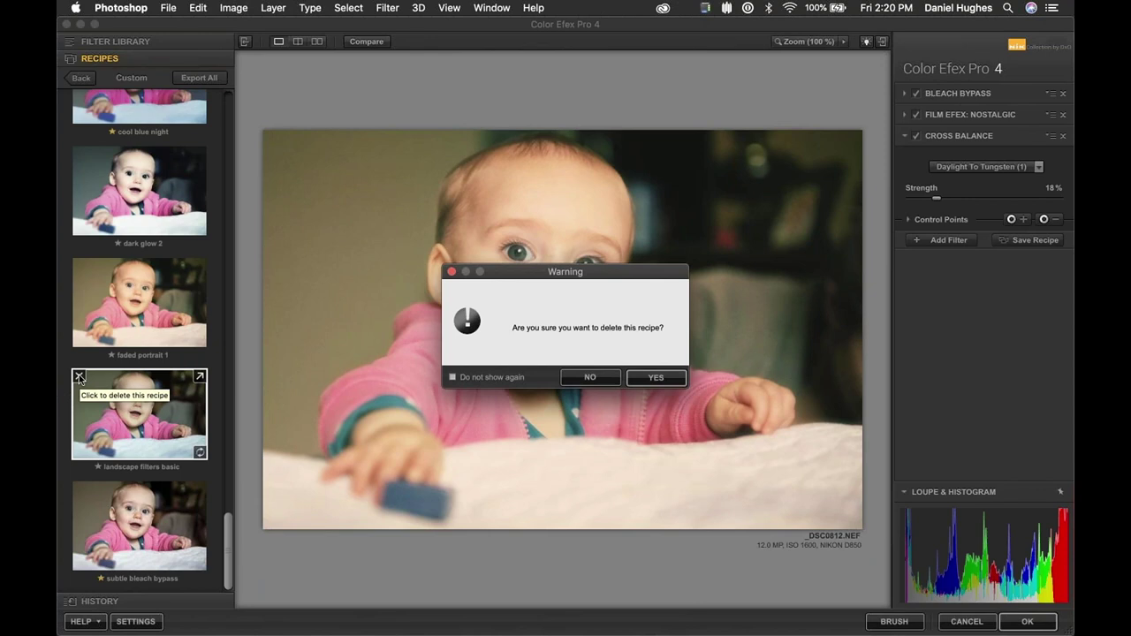
click(656, 378)
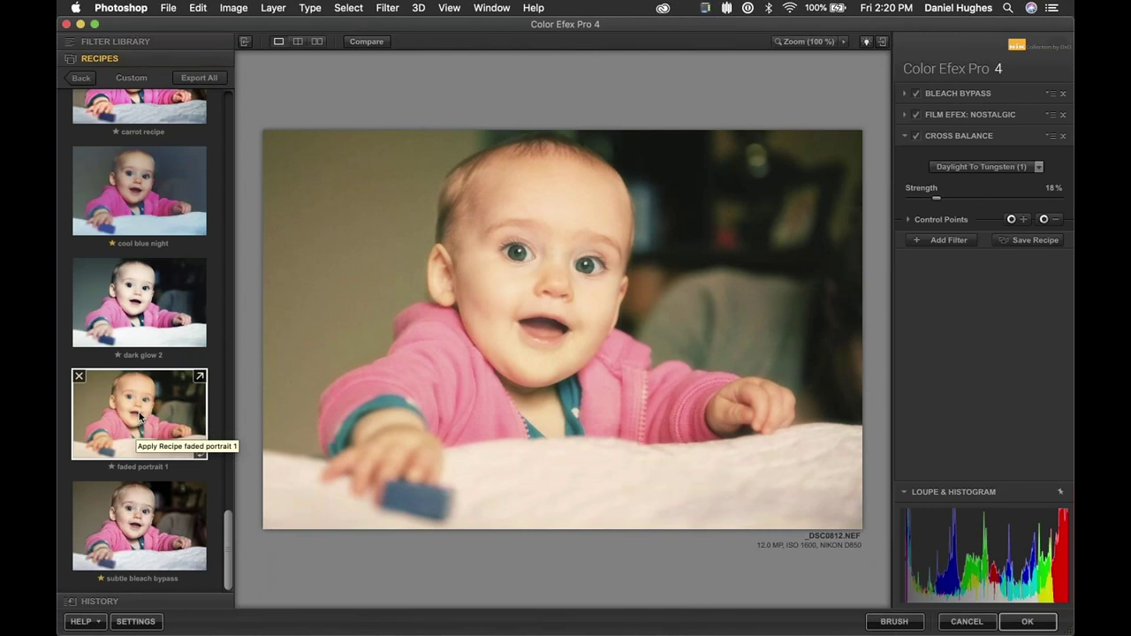
Export faded portrait 1 as faded portrait 1.np into a new Desktop folder 'CEP4 recipes'.
click(200, 378)
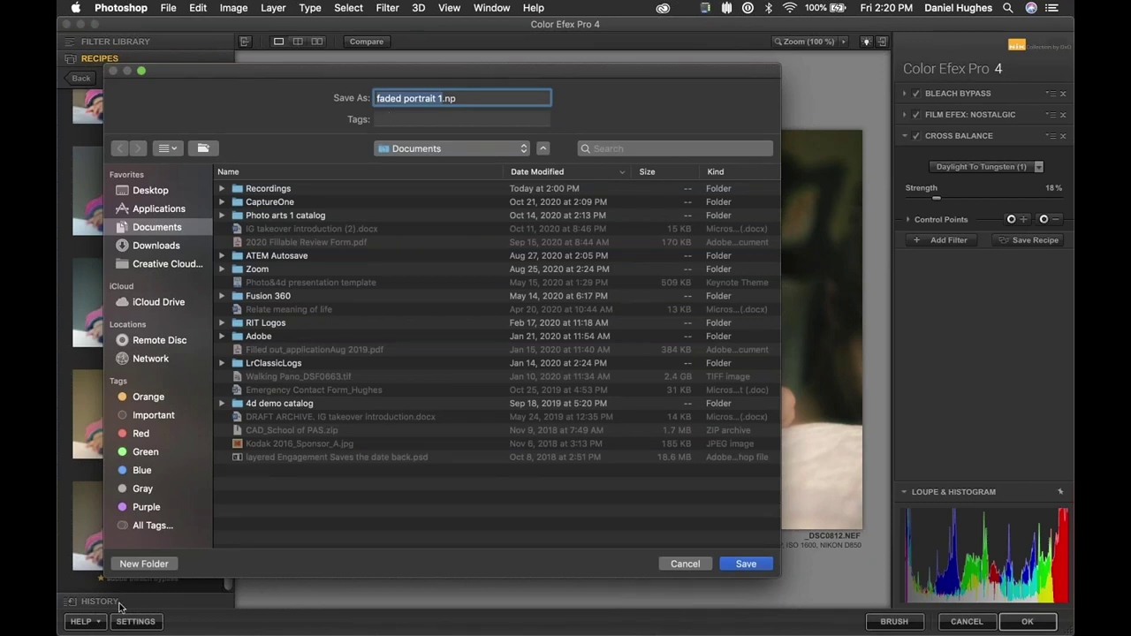
key(super+shift+d)
click(144, 564)
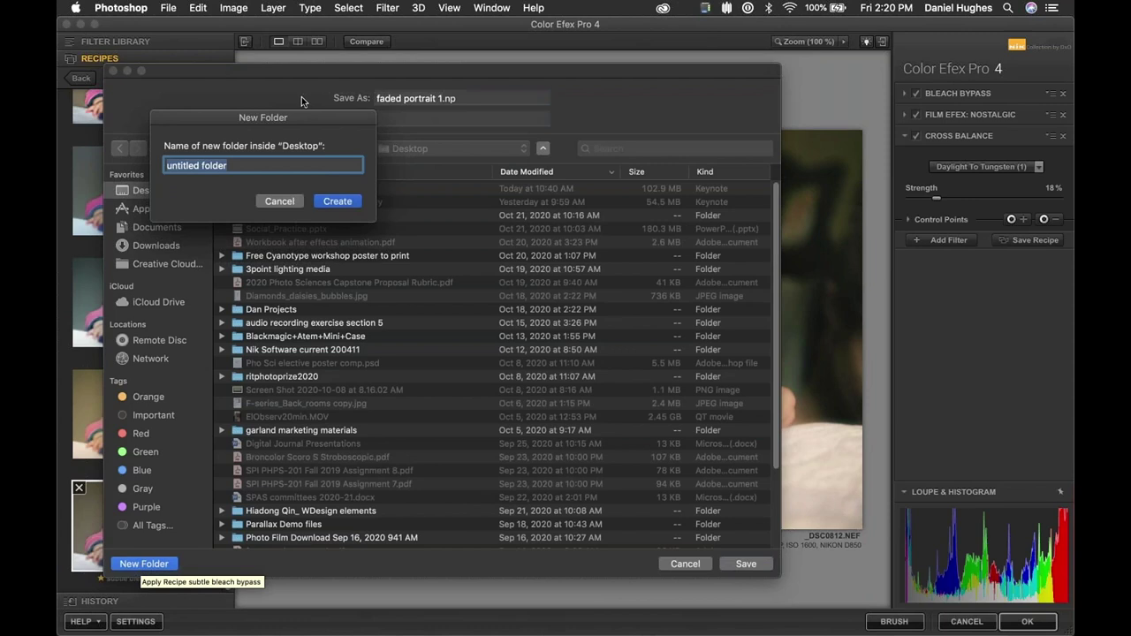
text(CEP4 )
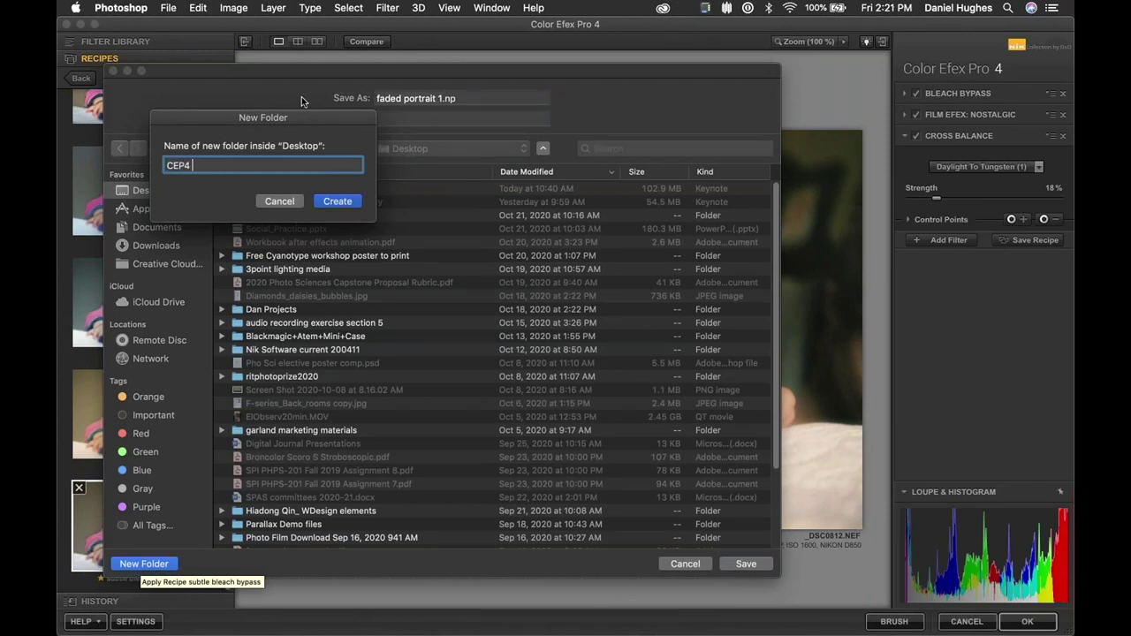
text(recipes)
click(337, 201)
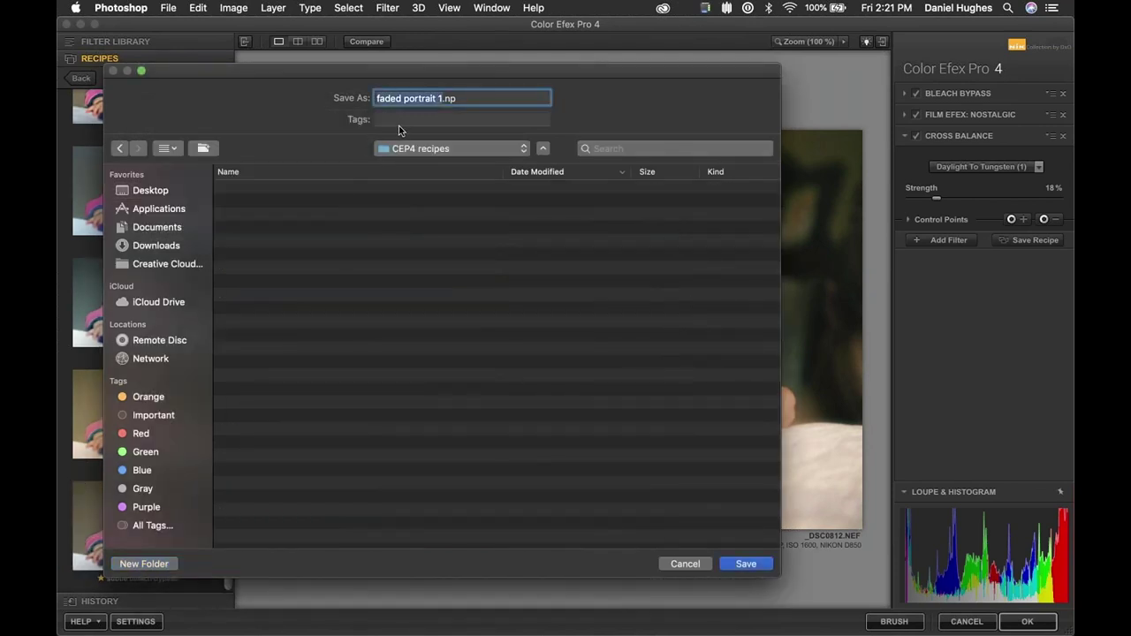
drag(318, 73, 438, 68)
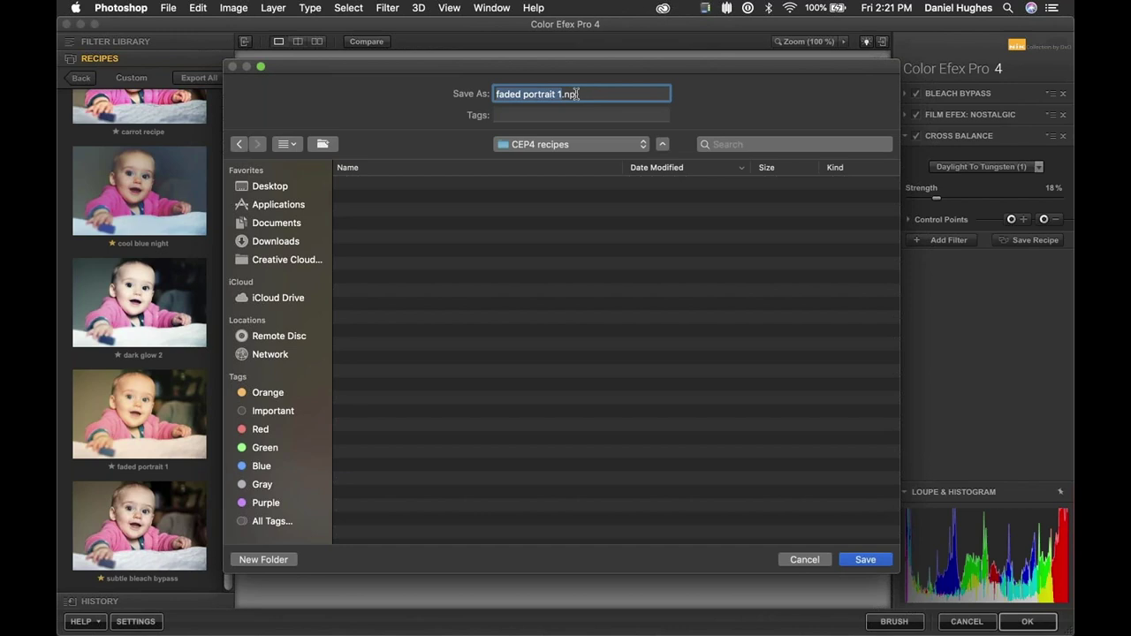
click(866, 559)
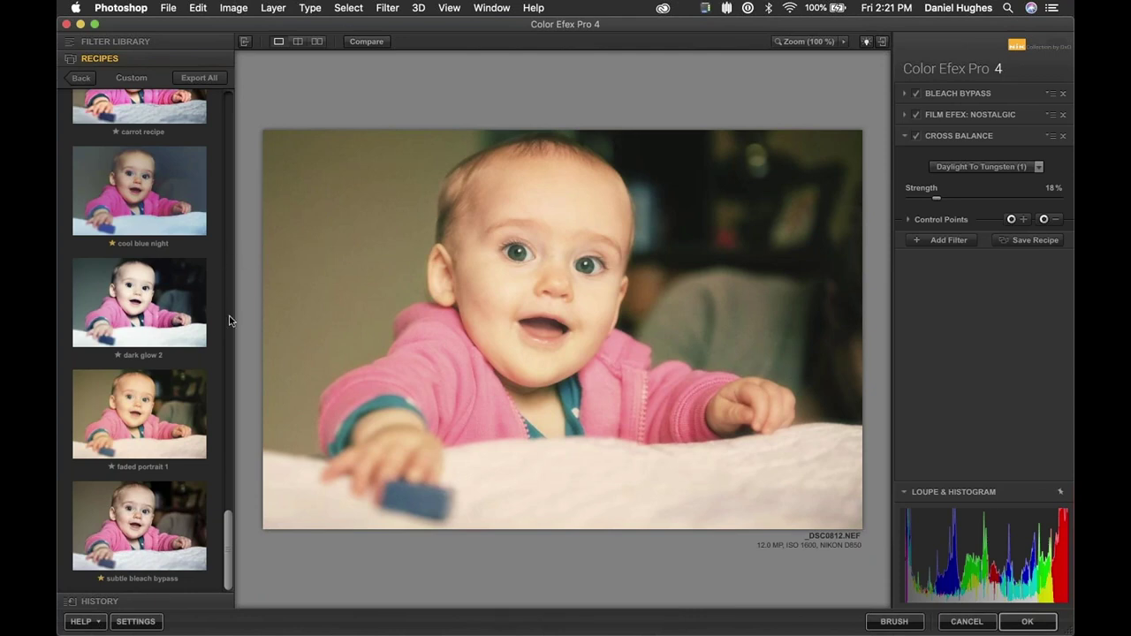
mouse_move(198, 404)
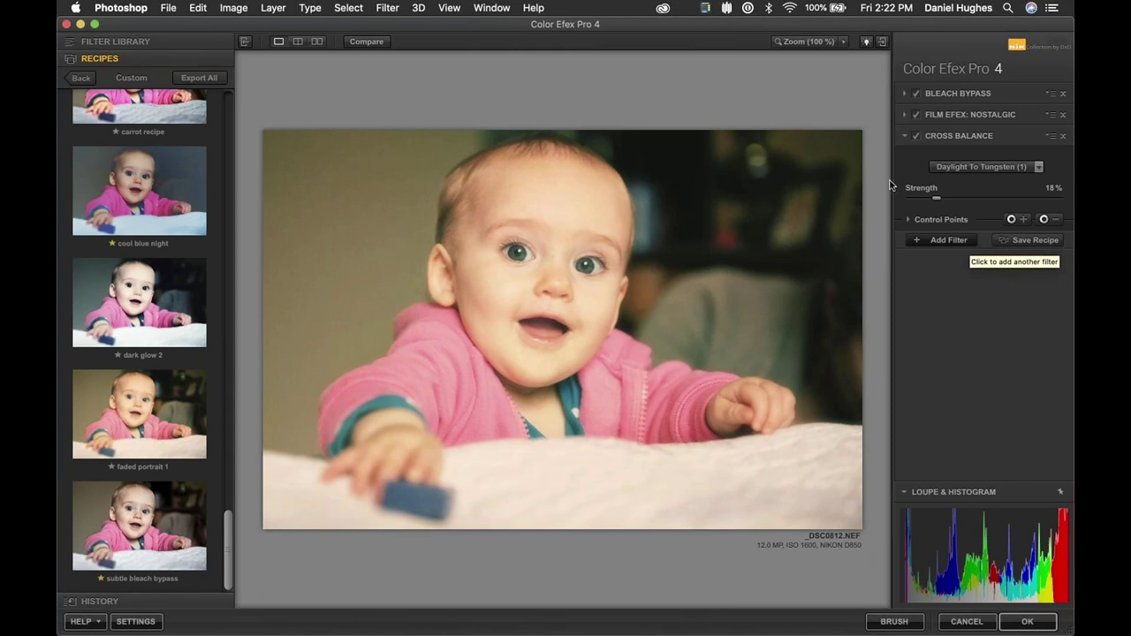
Add Darken / Lighten Center with 30% center luminosity, -66% border luminosity and 40% center size.
click(952, 243)
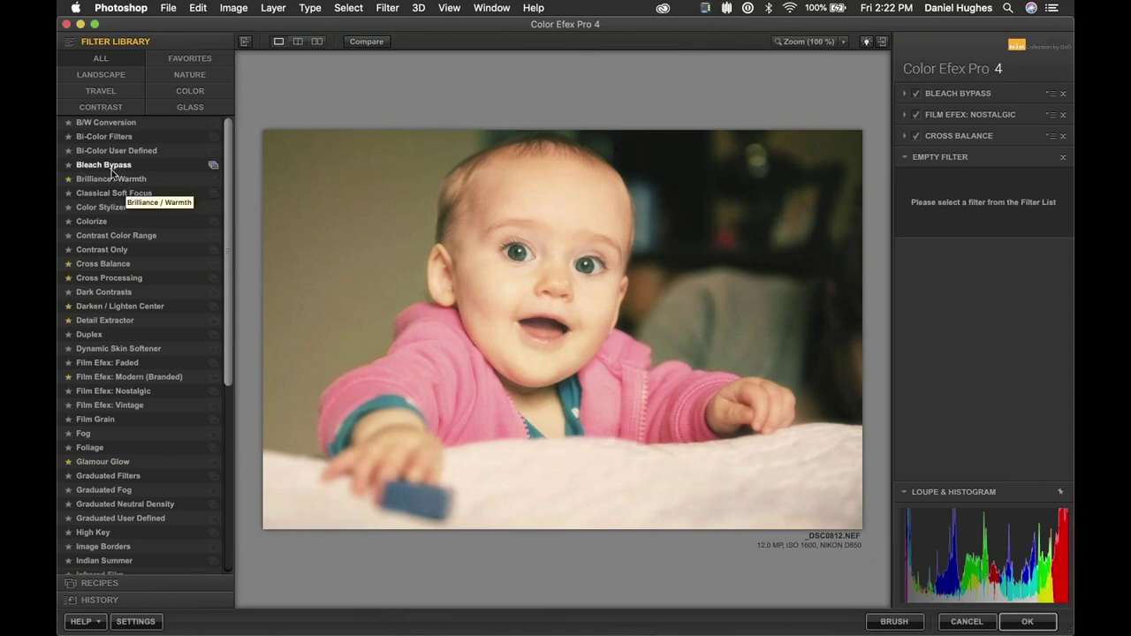
click(110, 306)
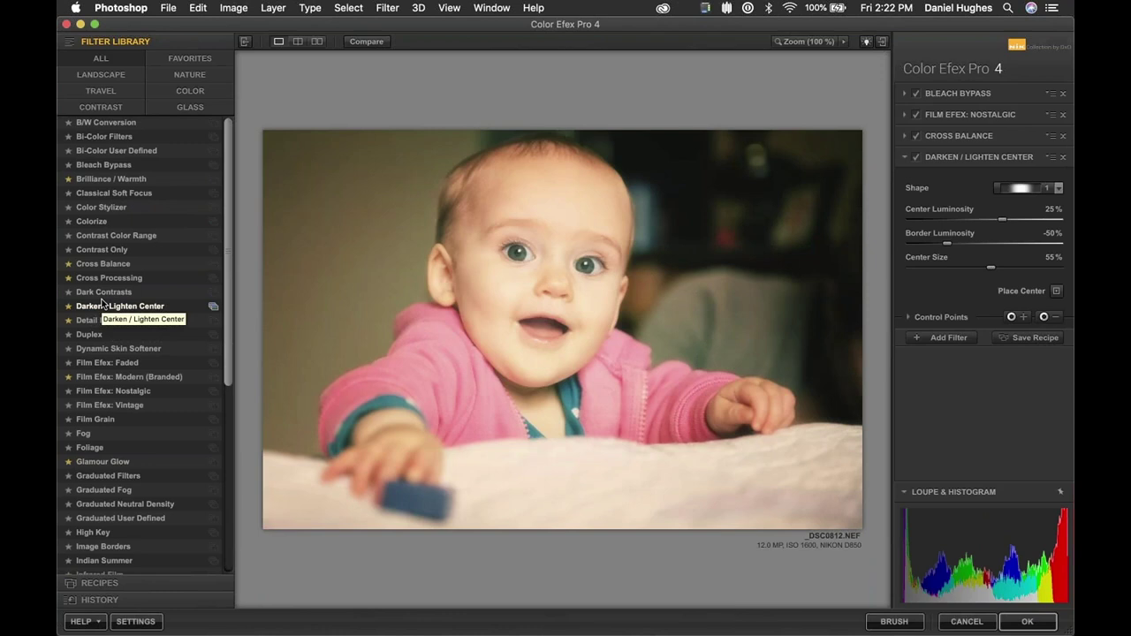
mouse_move(1004, 220)
mouse_down()
mouse_move(1018, 217)
mouse_move(1006, 219)
mouse_up()
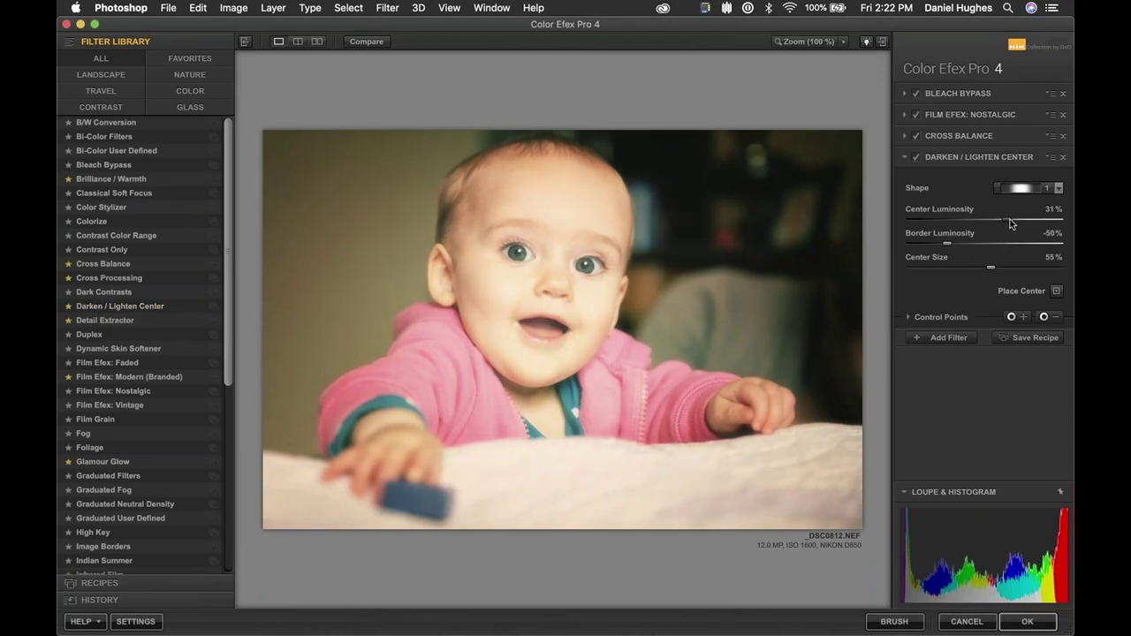
drag(942, 244, 939, 244)
click(1056, 291)
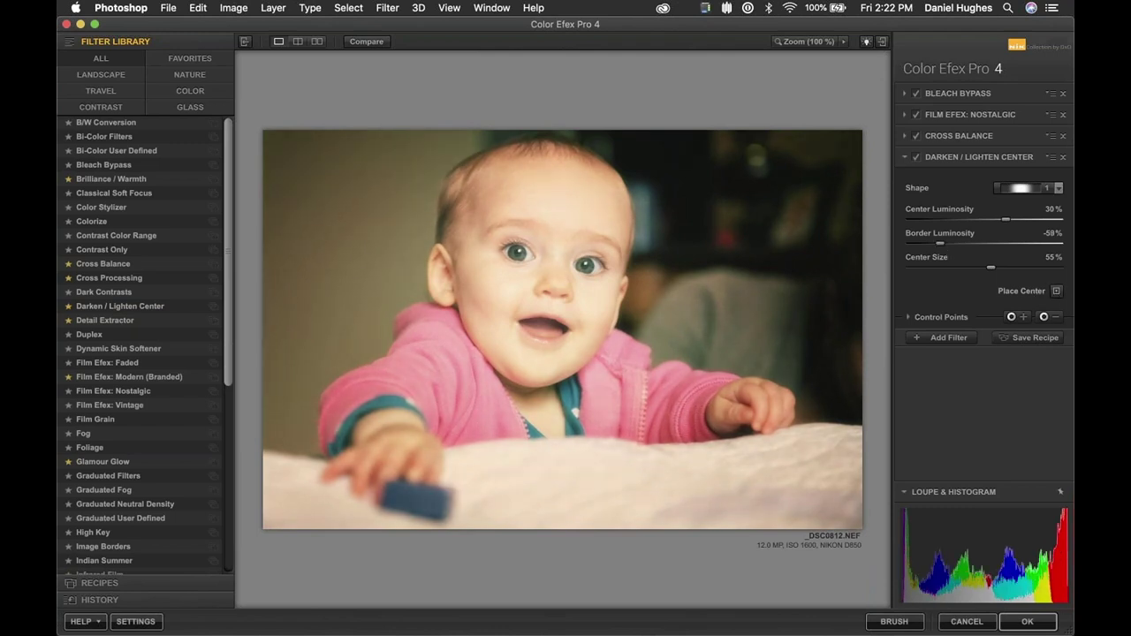
drag(942, 245, 936, 245)
drag(992, 268, 970, 269)
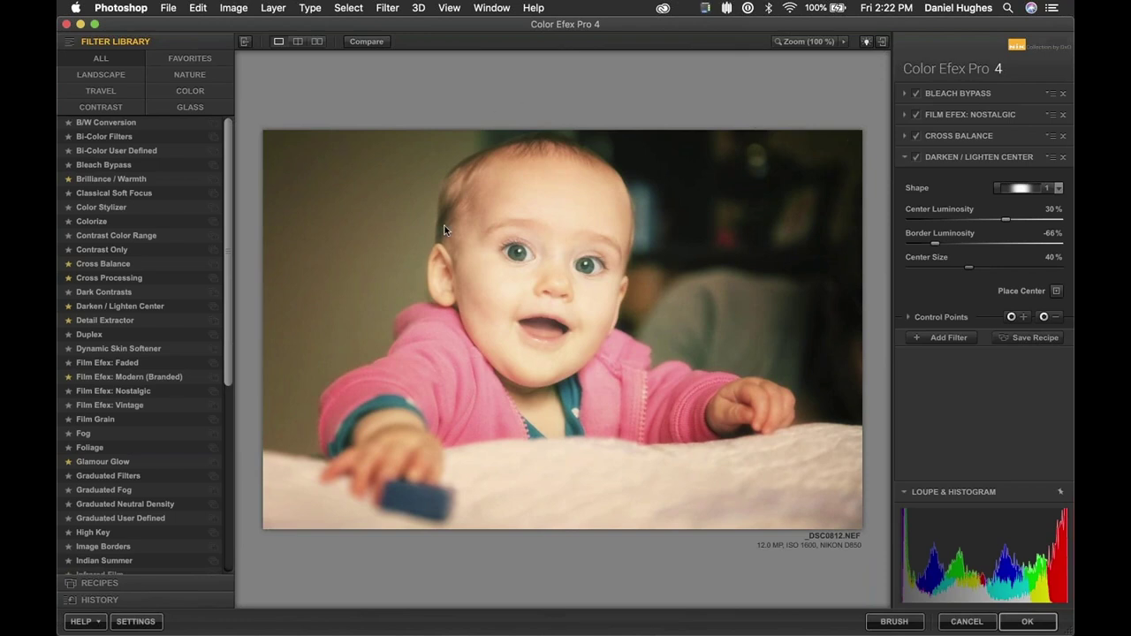
Overwrite the faded portrait 1 recipe with the current filter stack and apply the result to Photoshop.
click(117, 585)
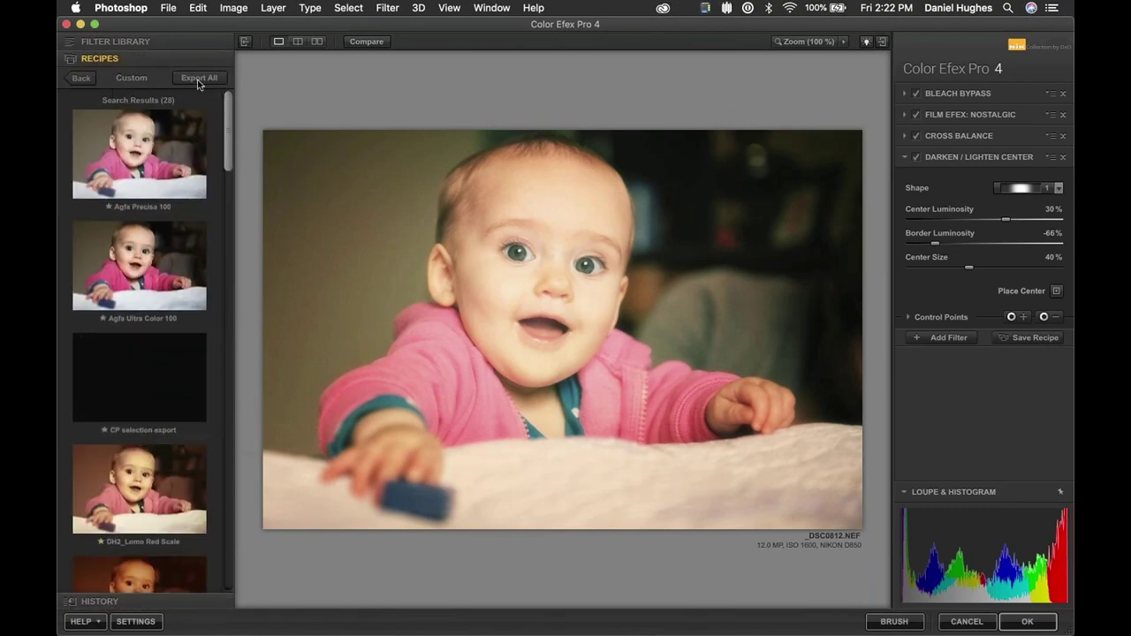
drag(232, 130, 206, 535)
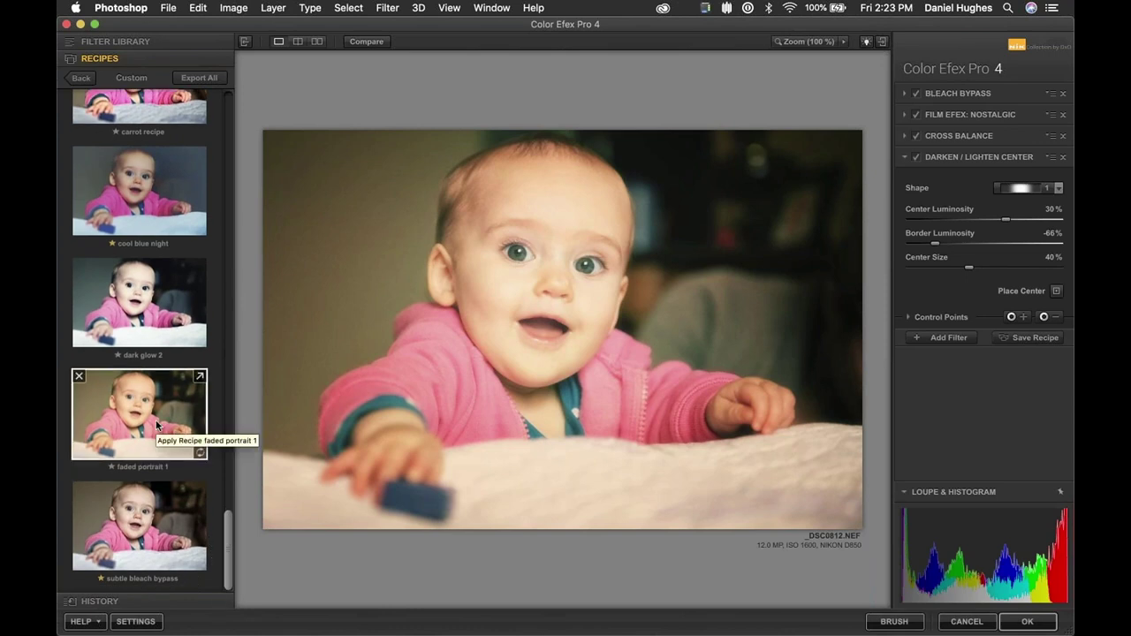
click(200, 454)
click(674, 381)
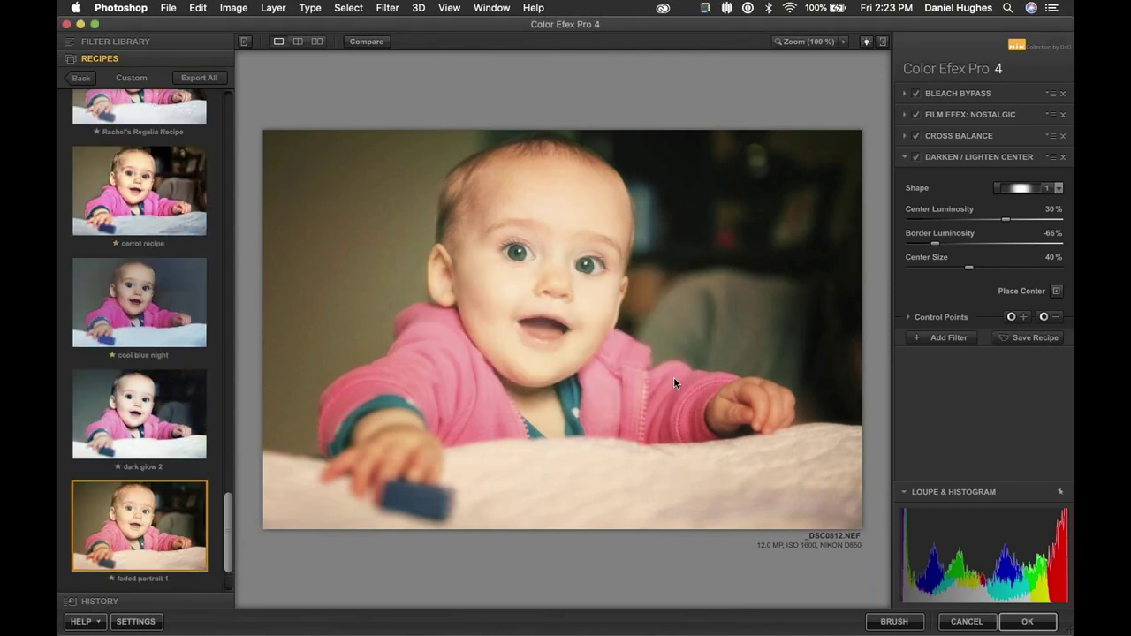
mouse_move(161, 511)
click(1028, 622)
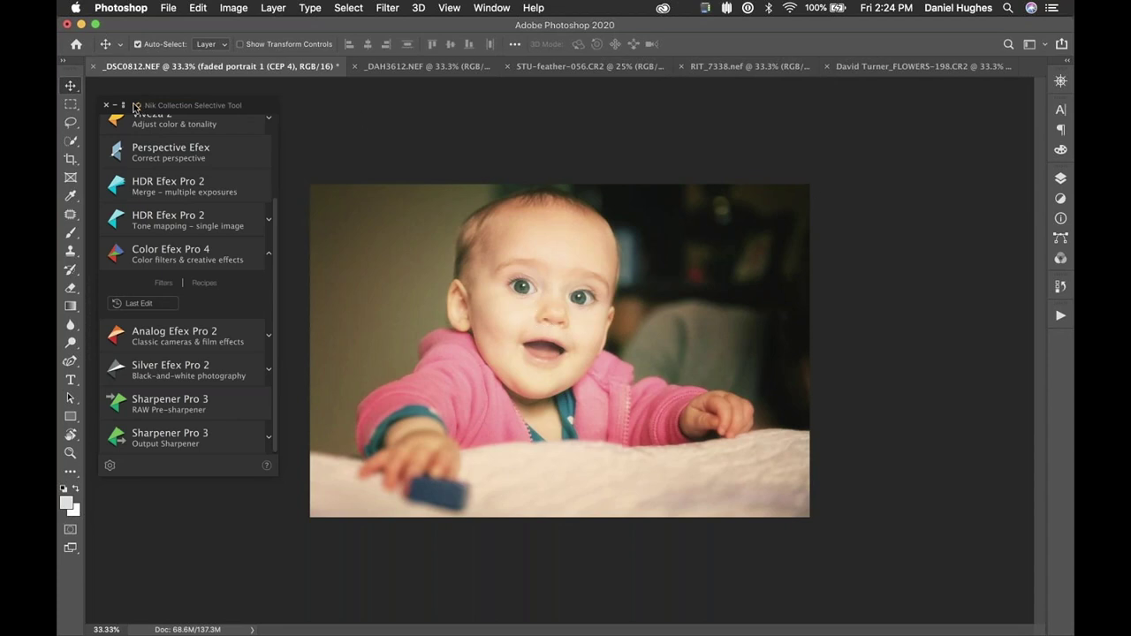
Close _DSC0812.NEF without saving and open _DAH3612.NEF in Color Efex Pro 4.
click(92, 67)
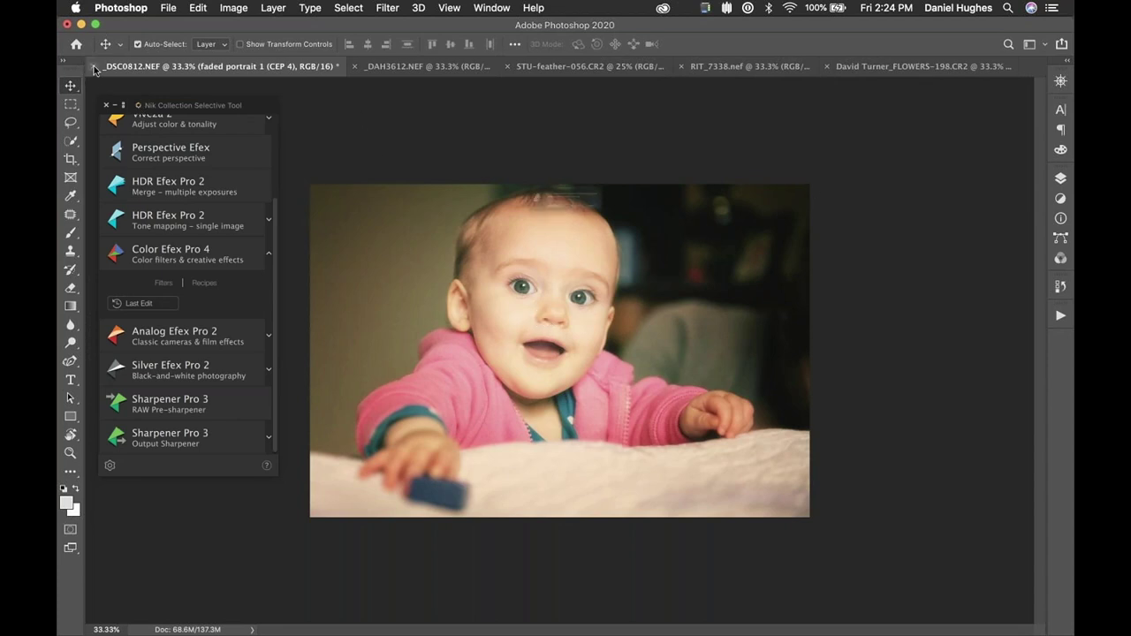
click(517, 232)
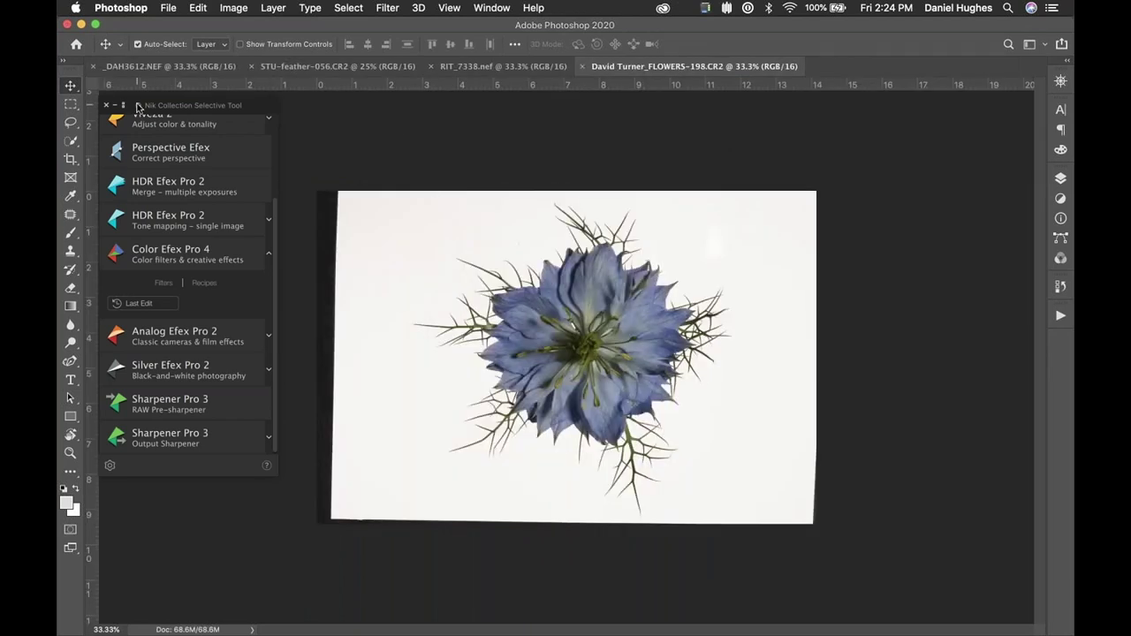
click(165, 65)
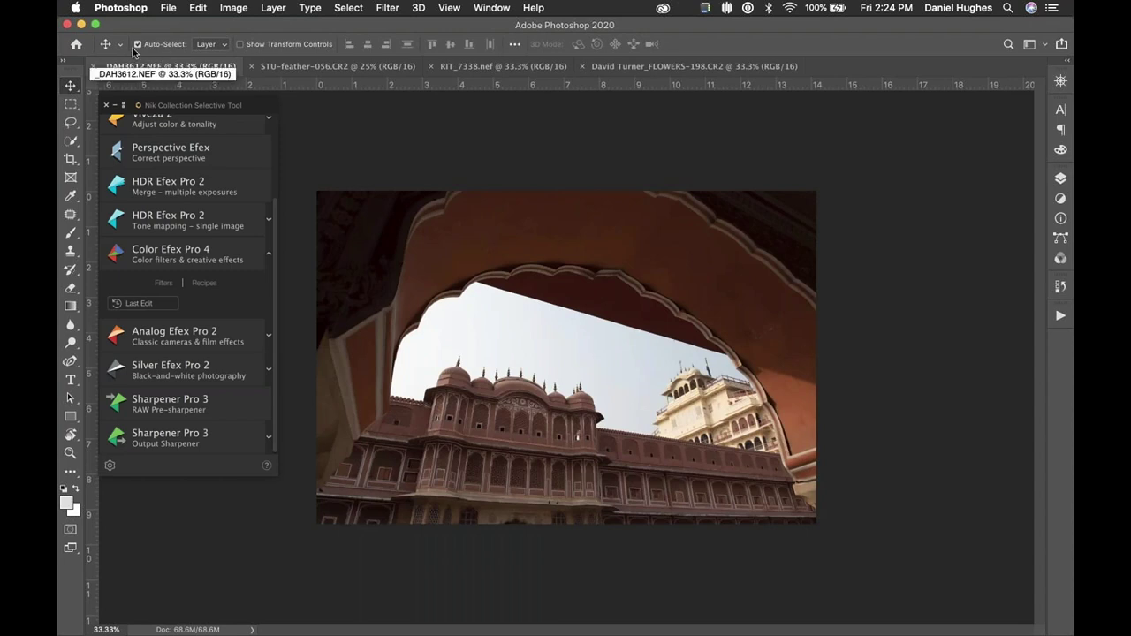
click(159, 259)
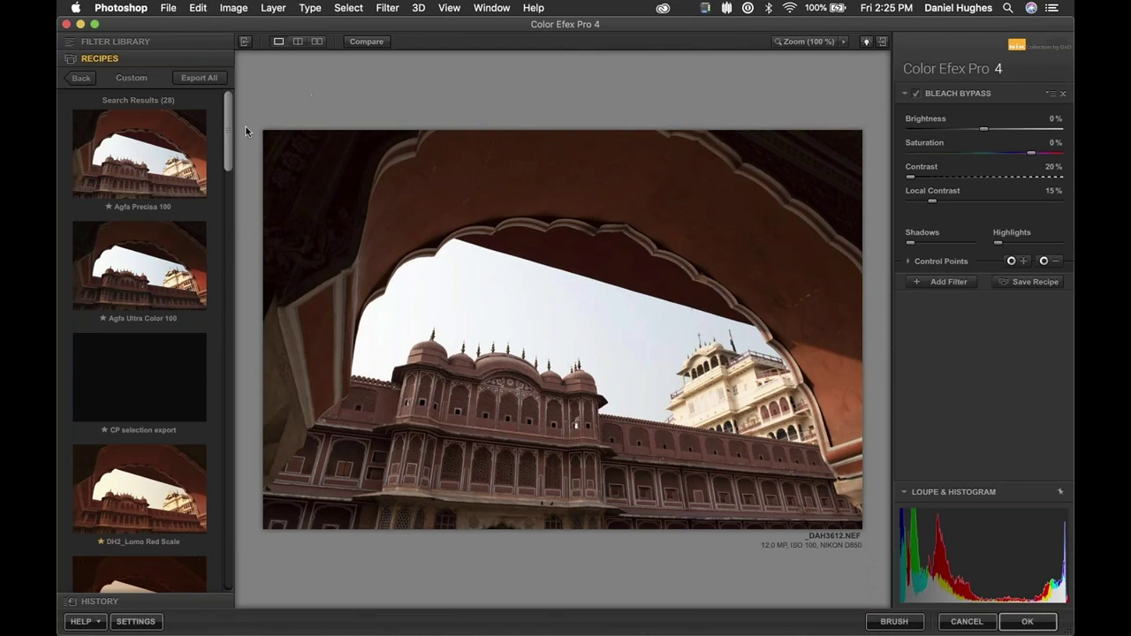
Decline replacing Bleach Bypass with the DH2_Lomo Red Scale recipe and show the full filter list.
scroll(228, 123, down, 5)
click(162, 249)
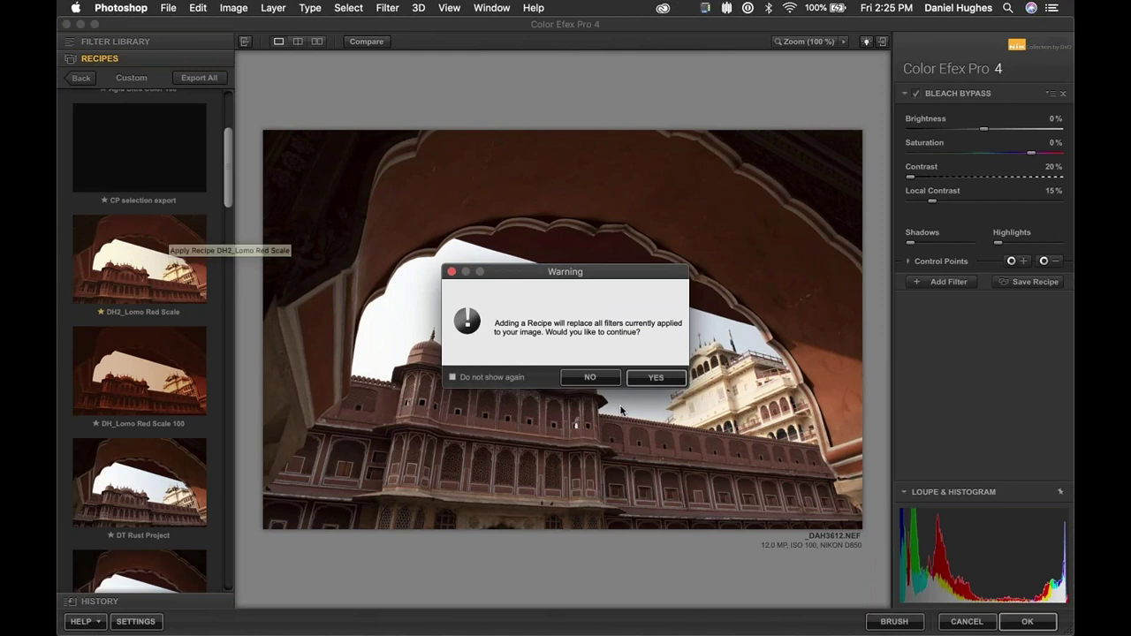
click(590, 377)
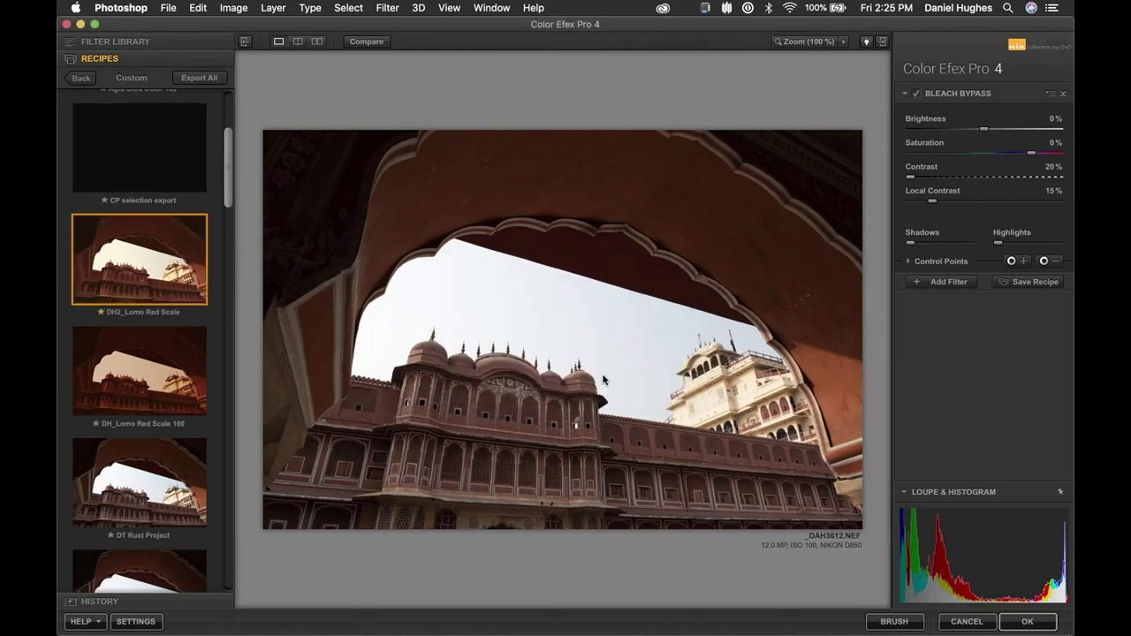
click(119, 44)
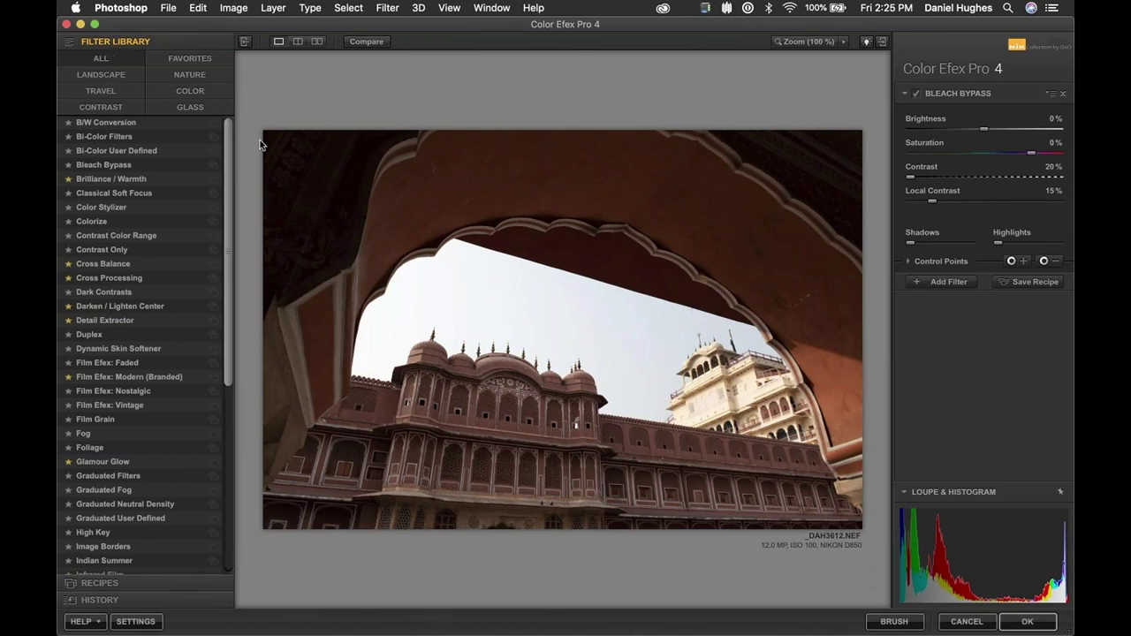
Apply Pro Contrast at Color Cast 17%, Contrast 32%, Dynamic Contrast 37%, then add a second filter slot.
drag(230, 158, 271, 439)
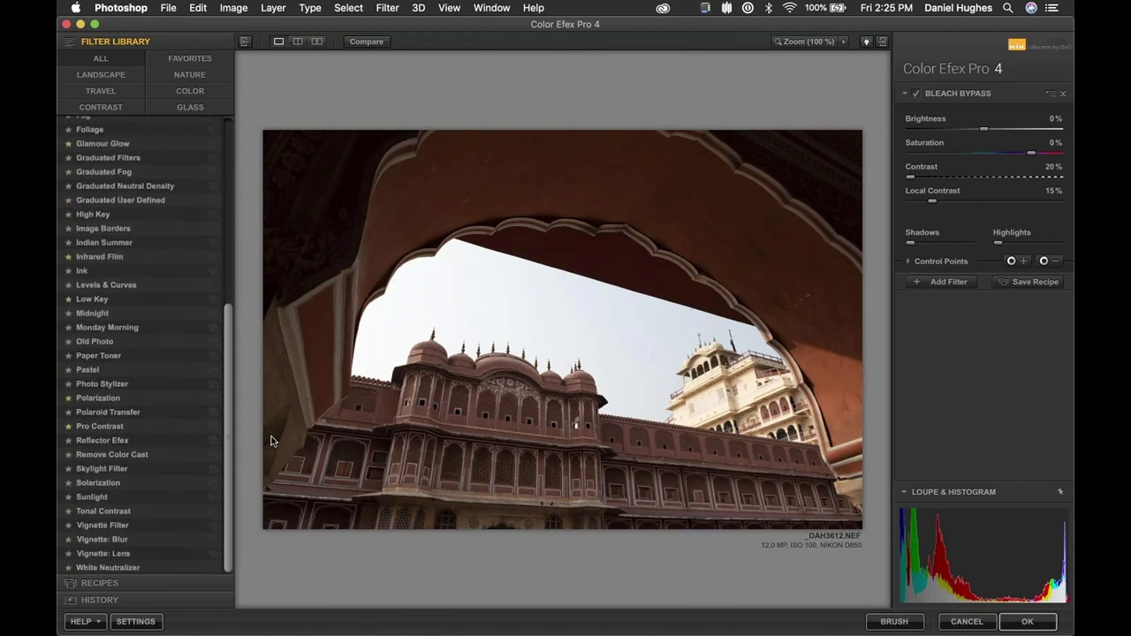
click(100, 428)
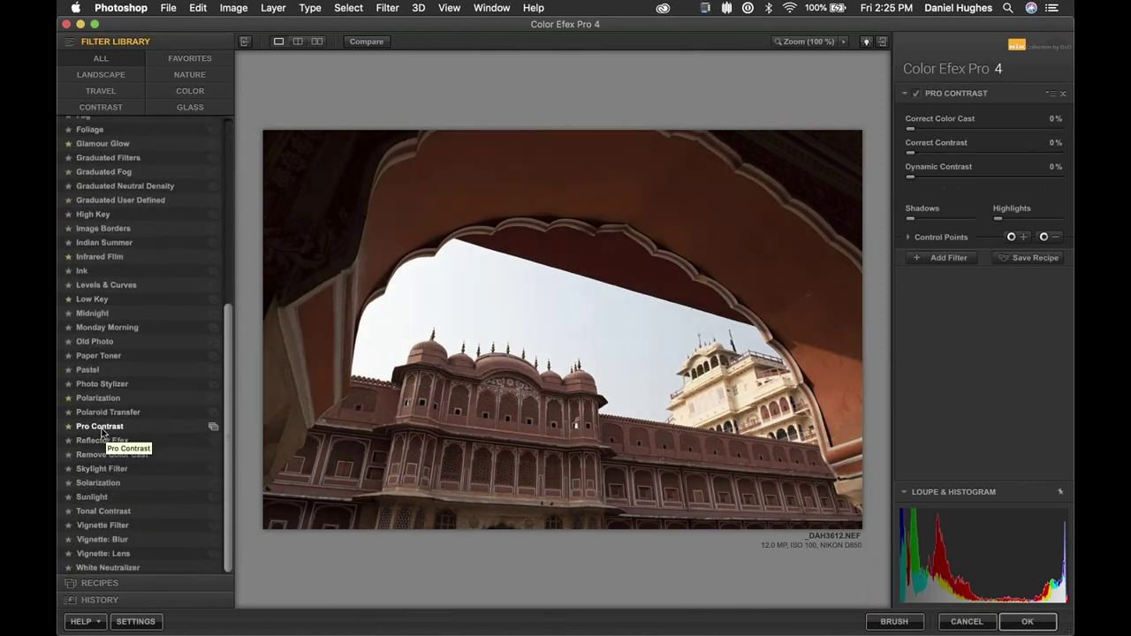
drag(911, 154, 965, 178)
drag(910, 129, 937, 130)
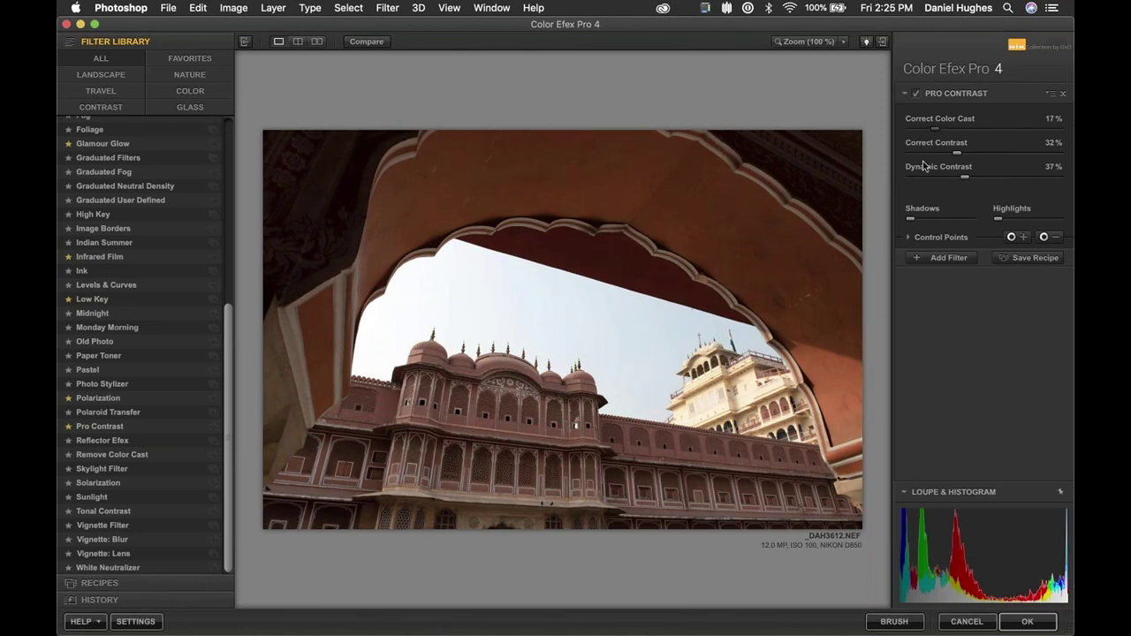
click(924, 257)
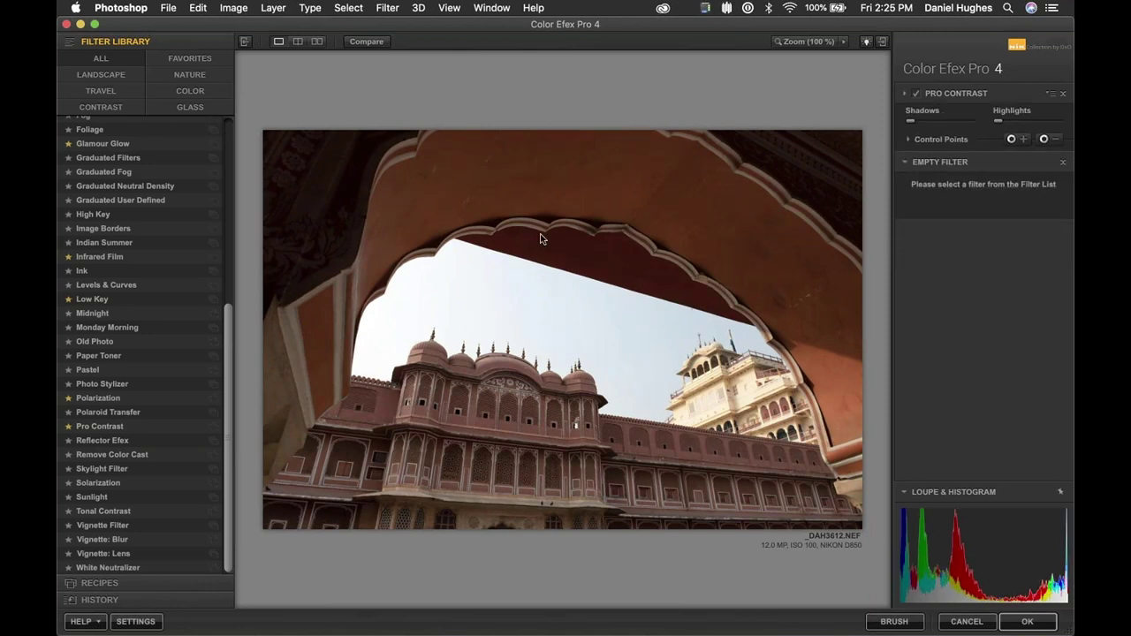
drag(227, 364, 227, 178)
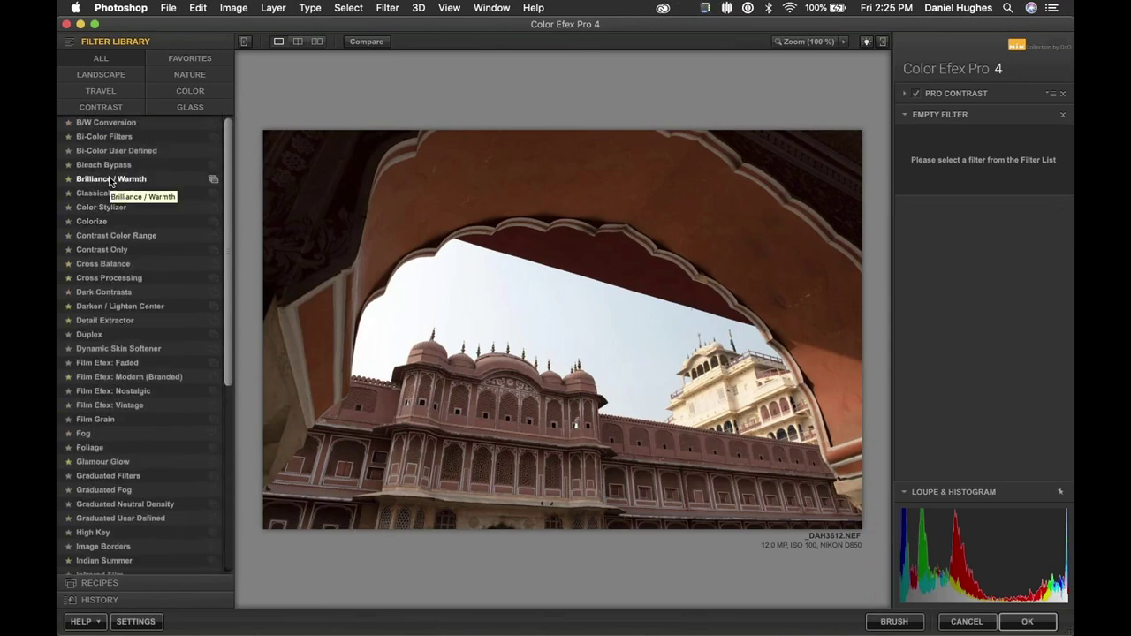
Add Brilliance / Warmth with Perceptual Saturation 27%, Saturation 30% and Warmth left at 0%.
click(110, 180)
drag(911, 202, 978, 201)
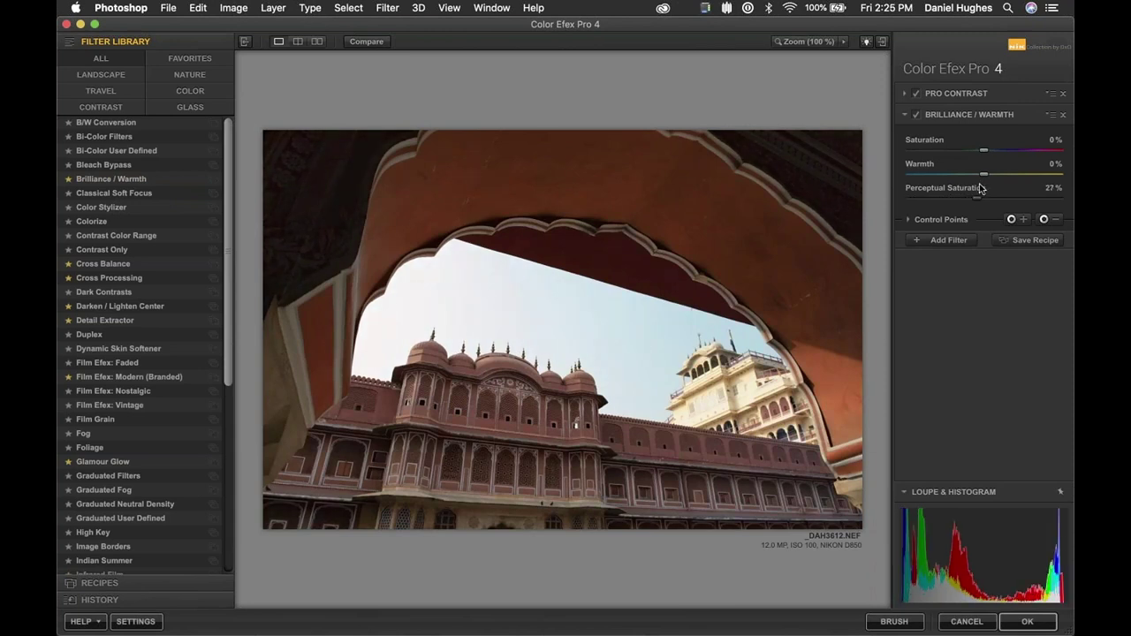
drag(985, 150, 1004, 152)
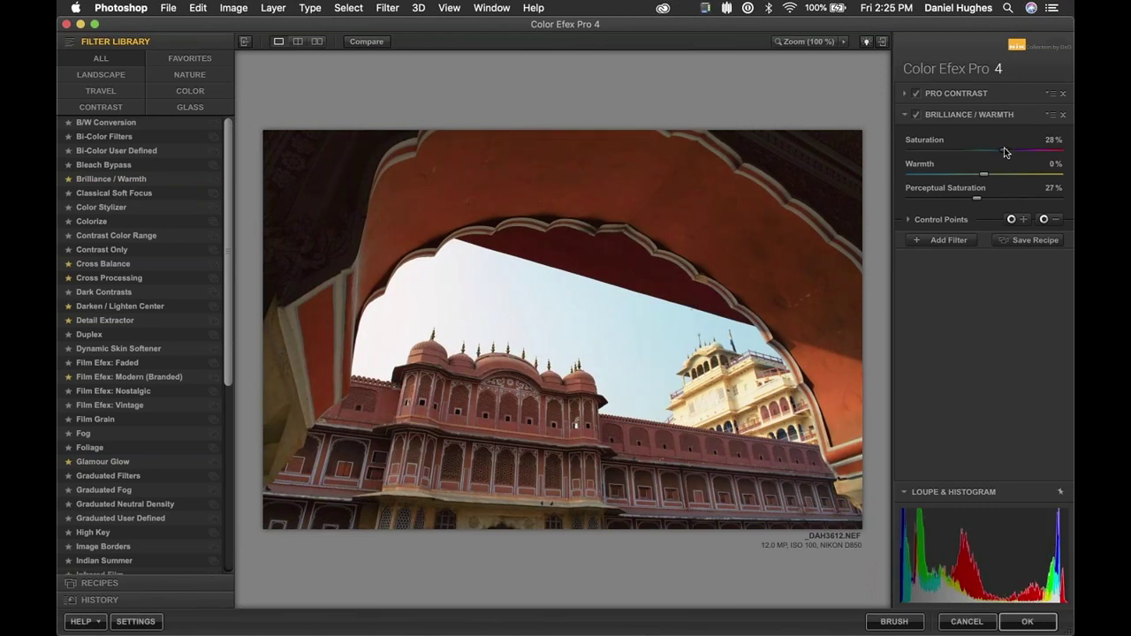
drag(1006, 148, 1007, 149)
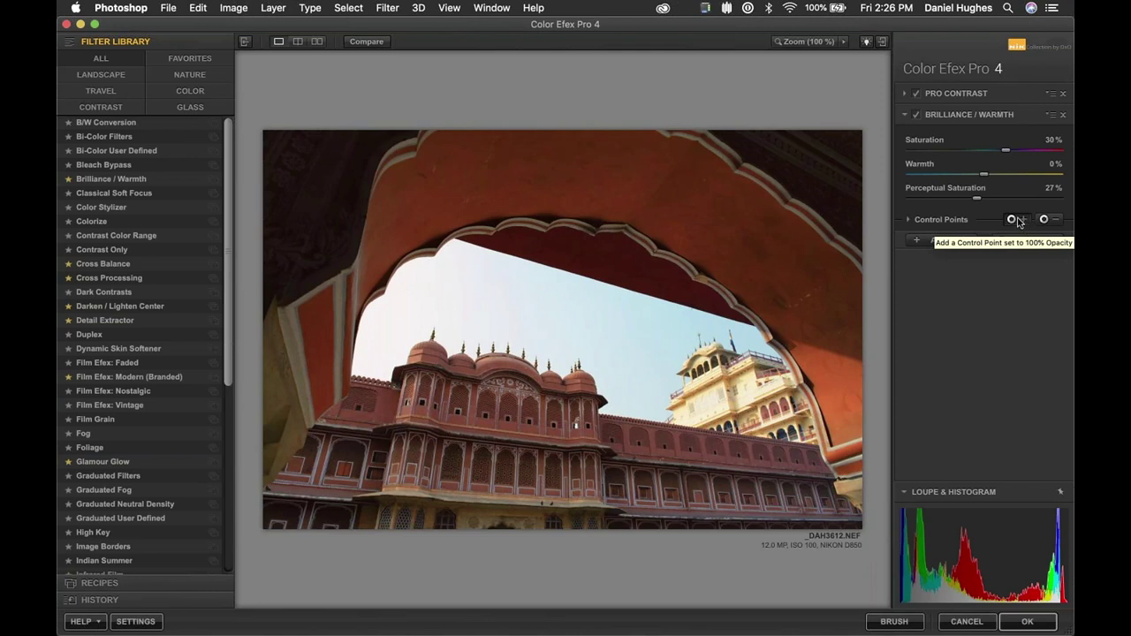
click(1023, 220)
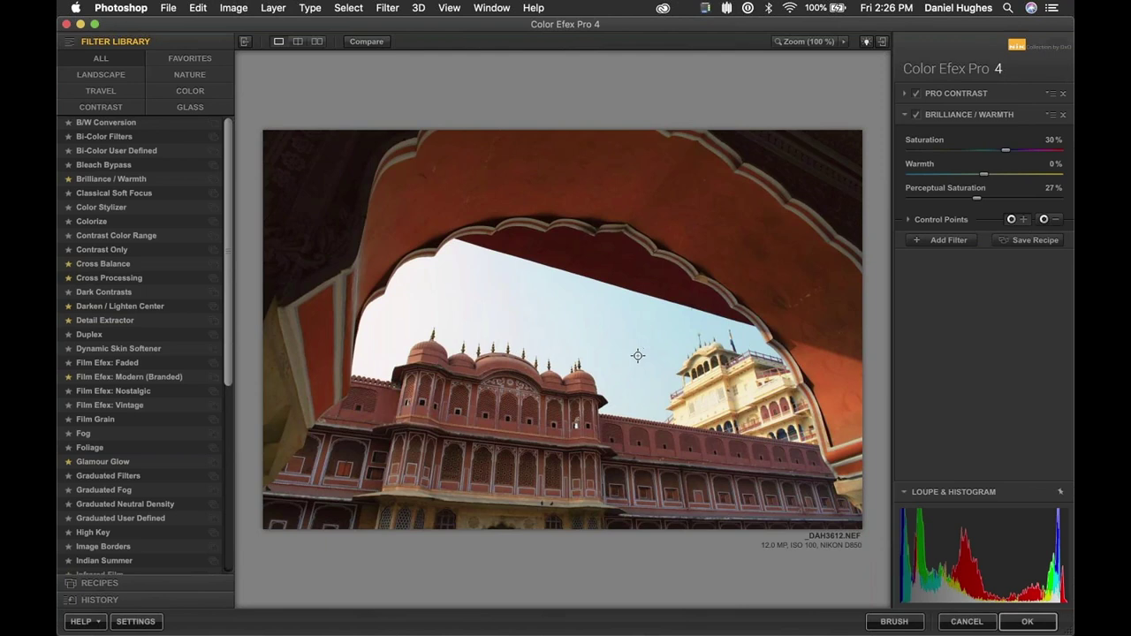
click(645, 355)
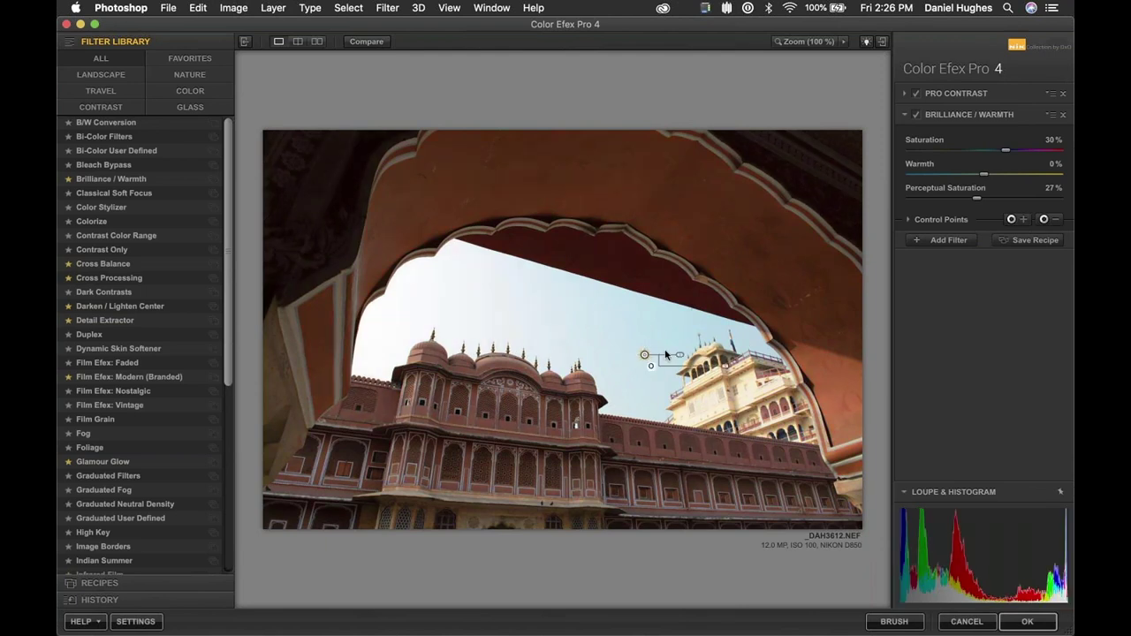
mouse_move(649, 358)
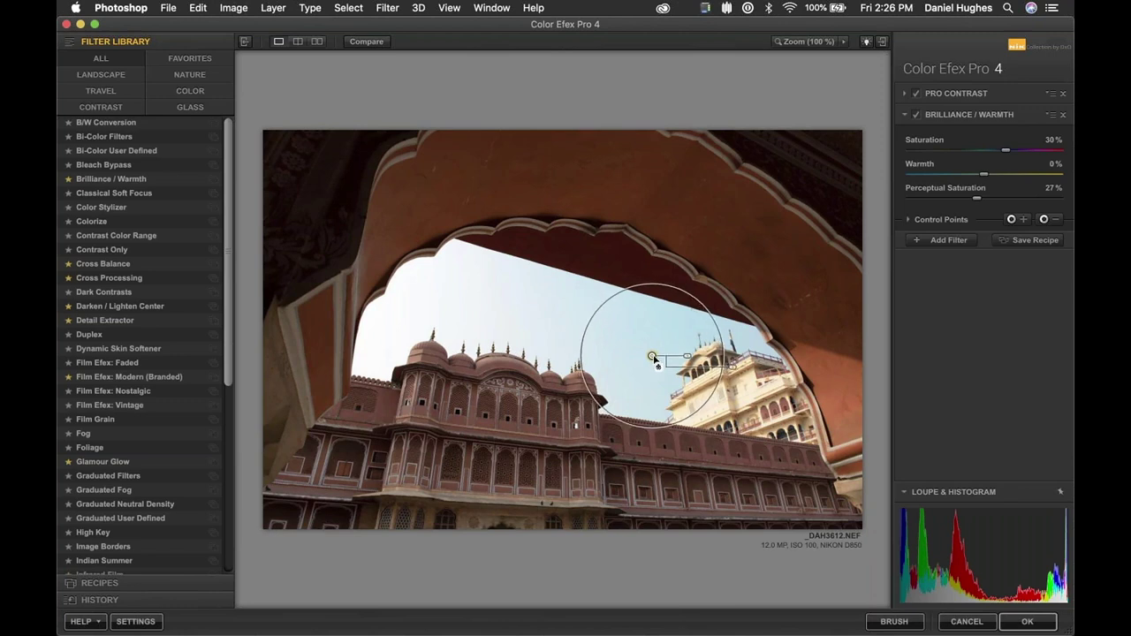
drag(649, 357, 701, 358)
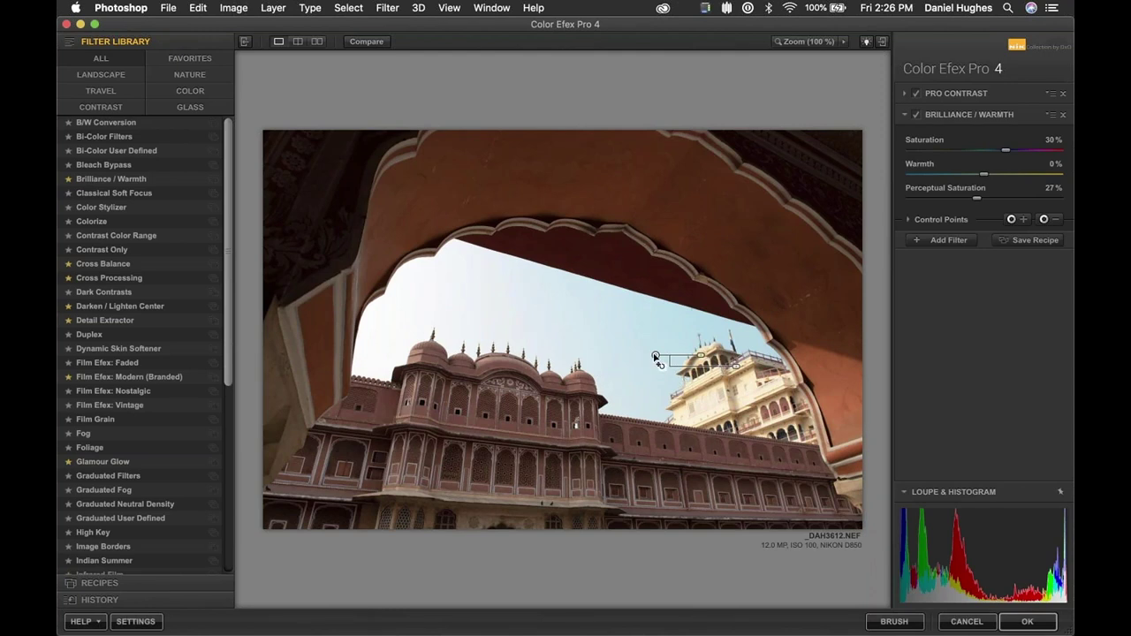
mouse_move(656, 357)
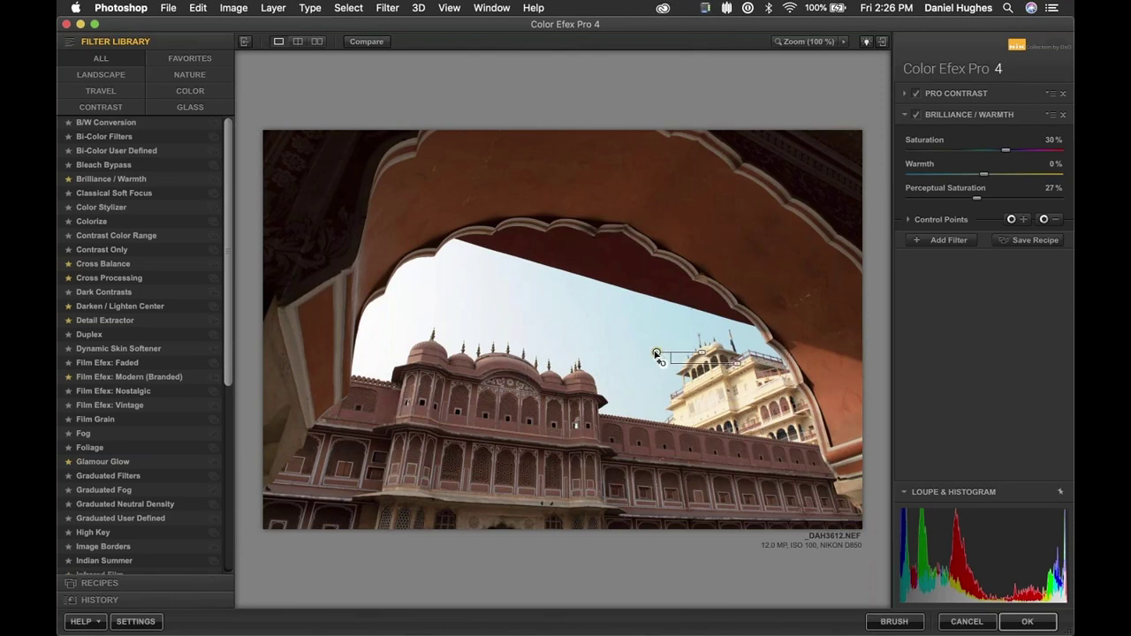
key(Delete)
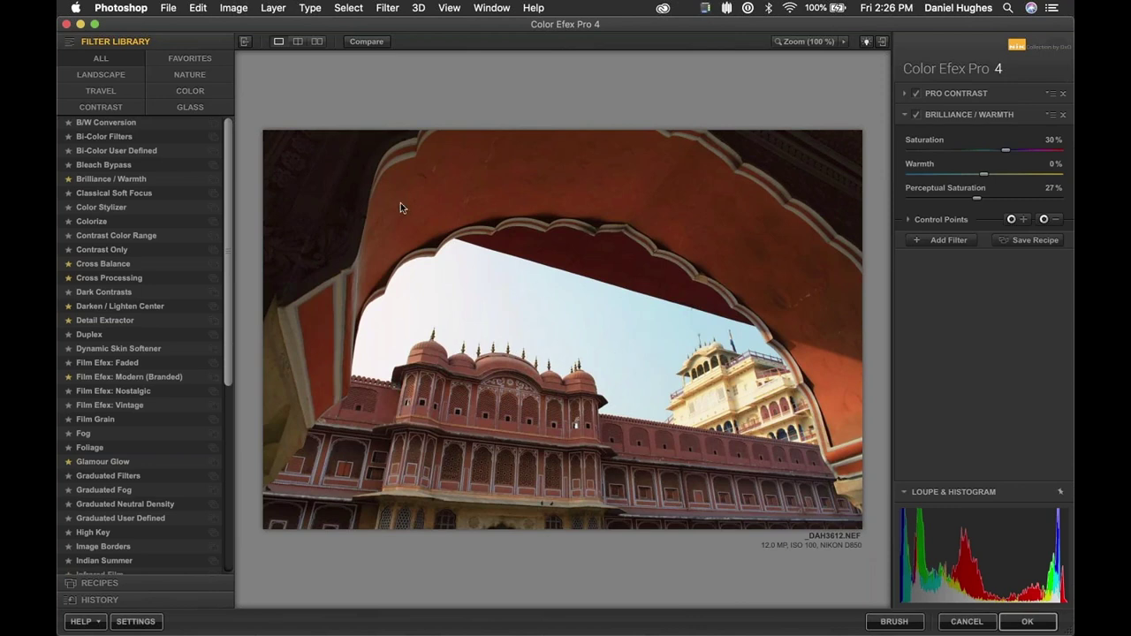
Place an enlarged control point in the sky beside the white tower.
click(1023, 220)
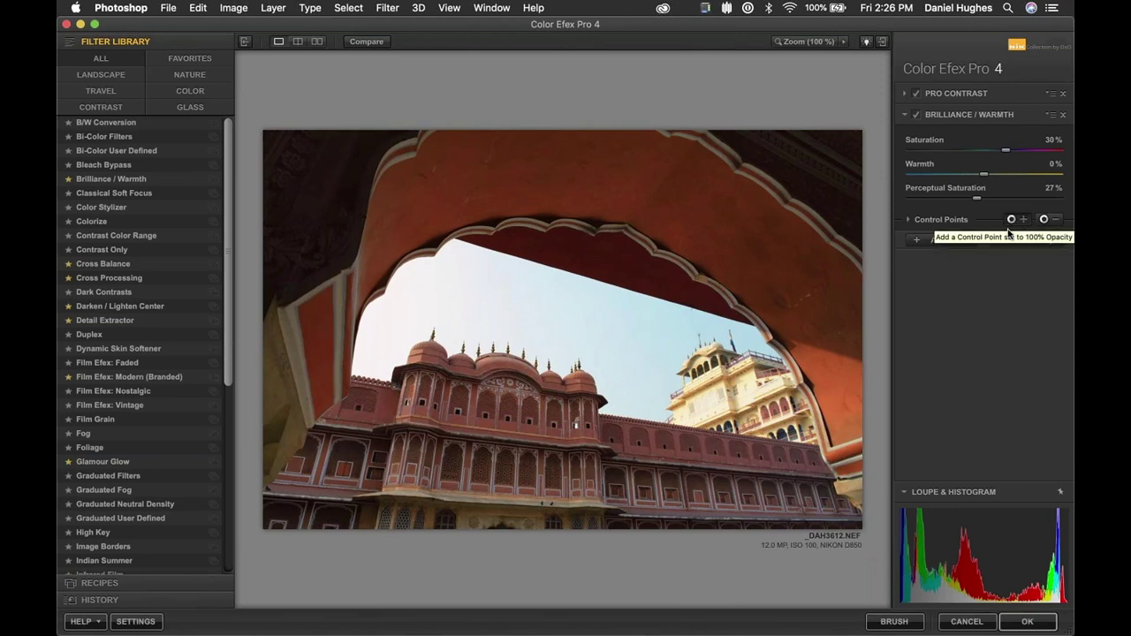
click(644, 351)
drag(679, 351, 692, 352)
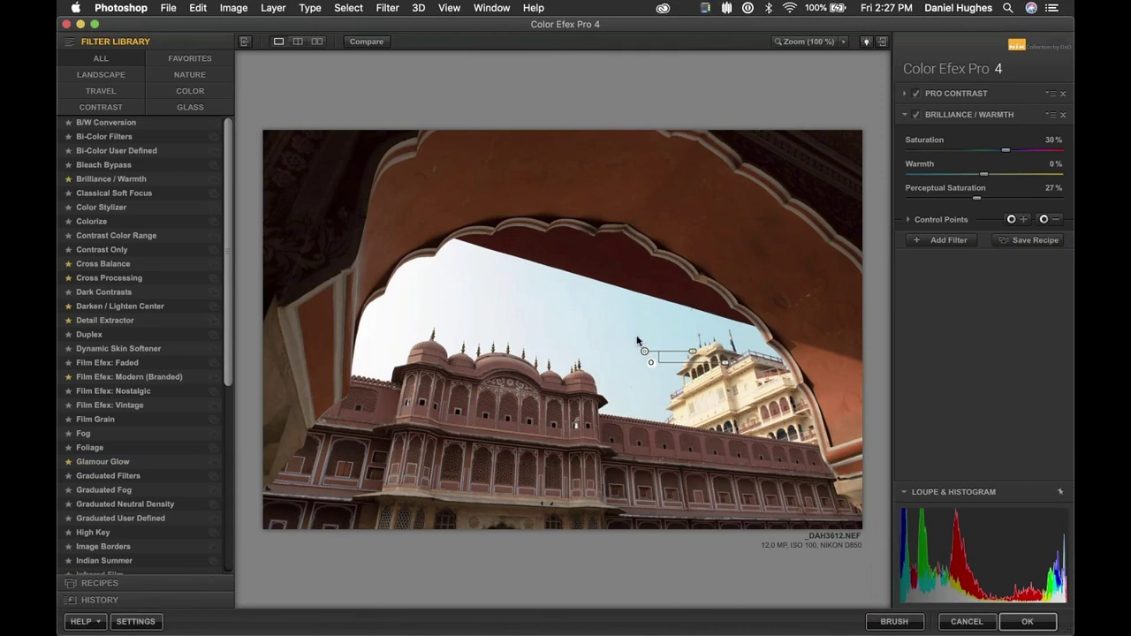
drag(645, 353, 657, 360)
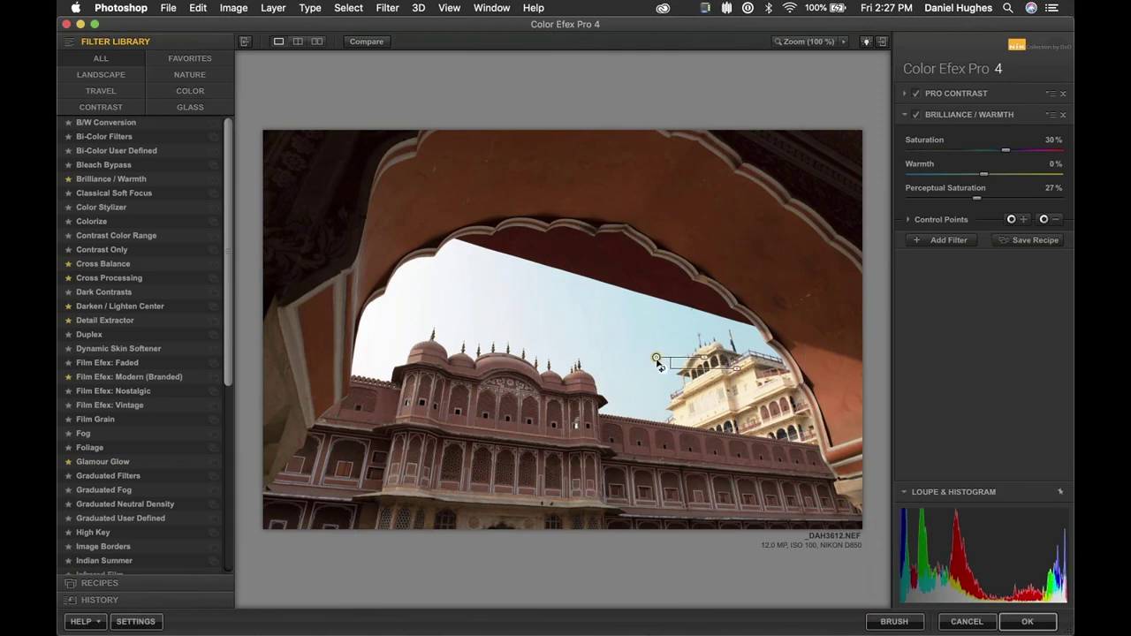
Add further control points higher and to the upper left of the sky, plus one on the tower.
click(1024, 220)
click(572, 316)
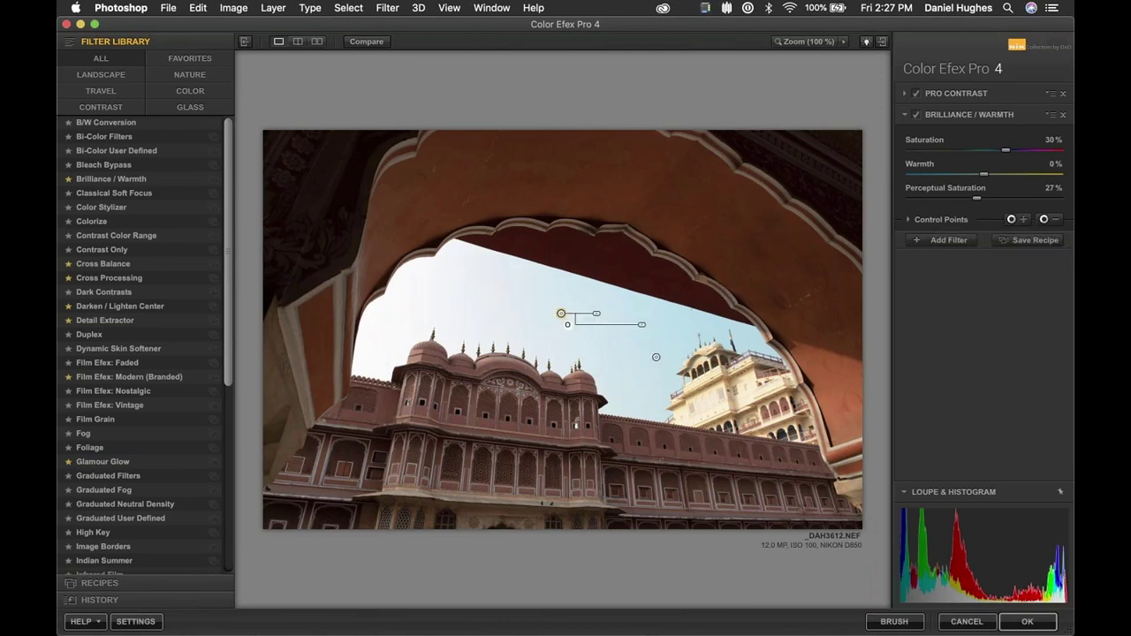
drag(574, 316, 594, 329)
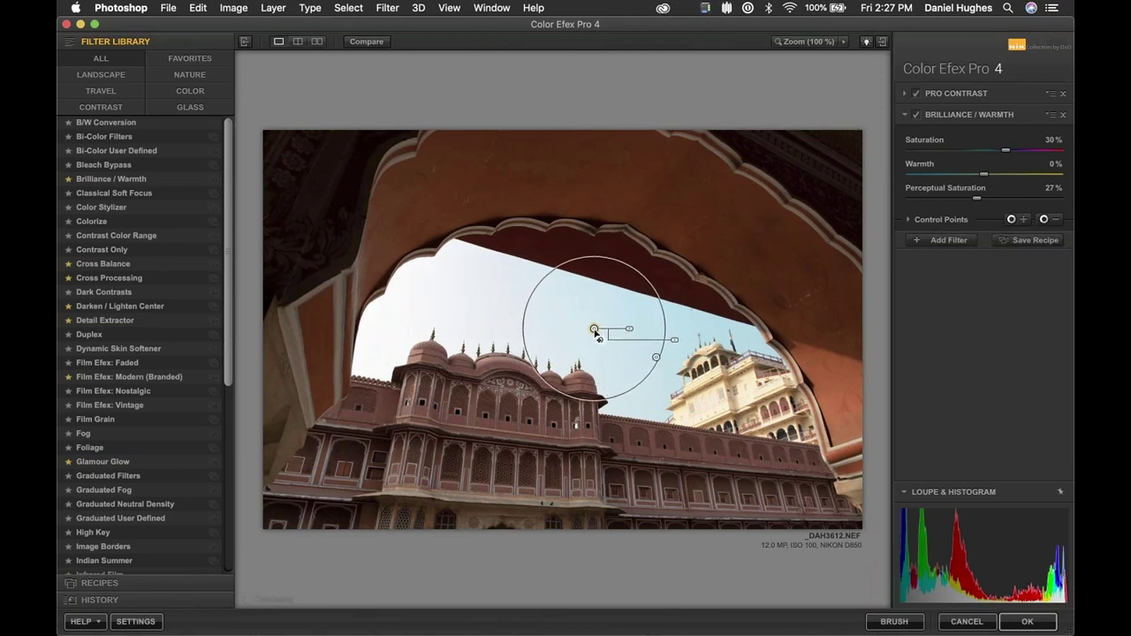
click(1023, 219)
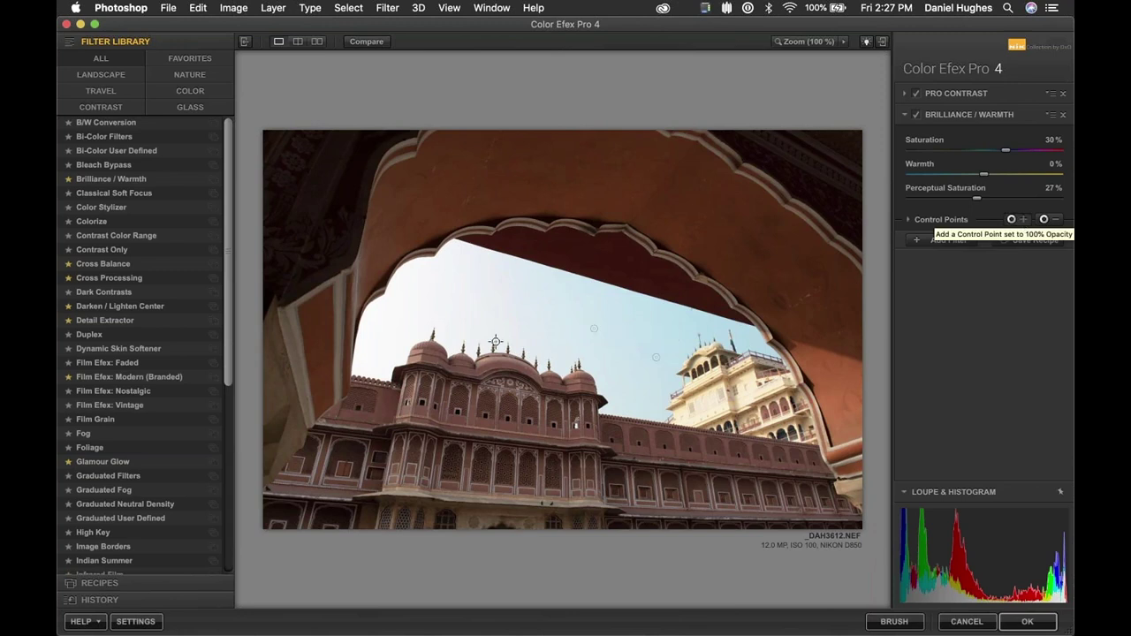
click(504, 301)
drag(505, 301, 460, 303)
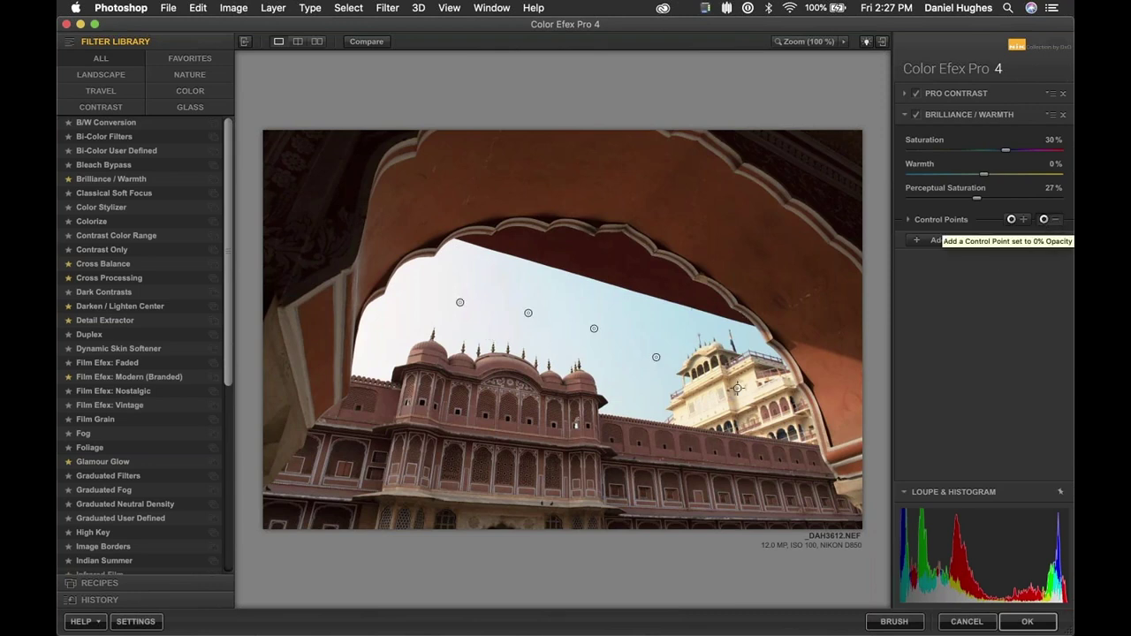
click(706, 390)
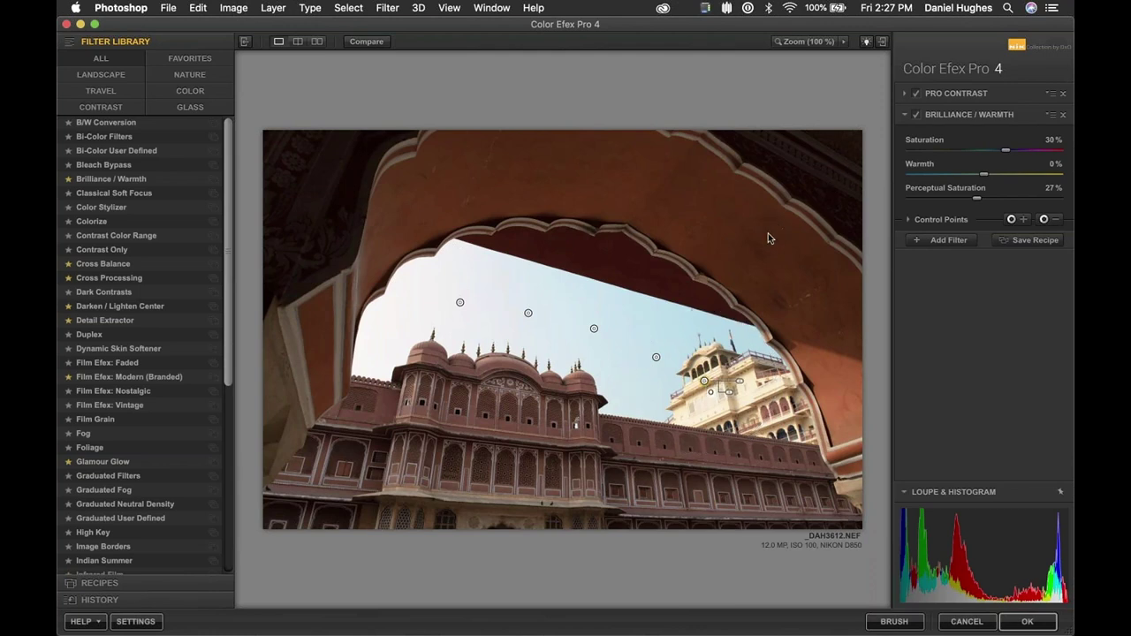
click(657, 359)
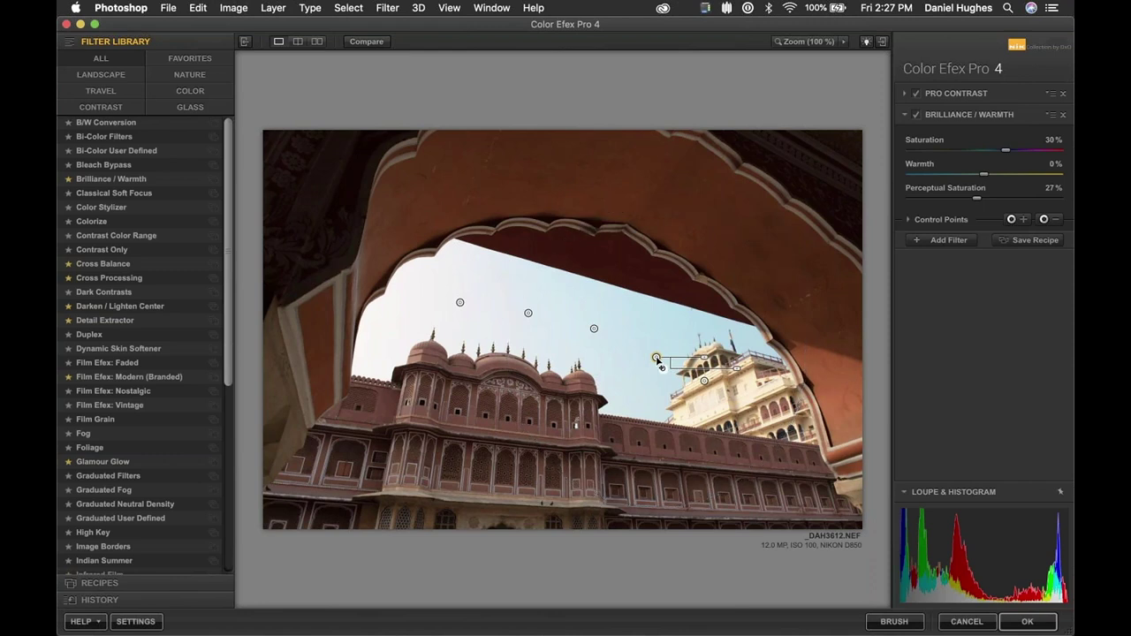
click(916, 118)
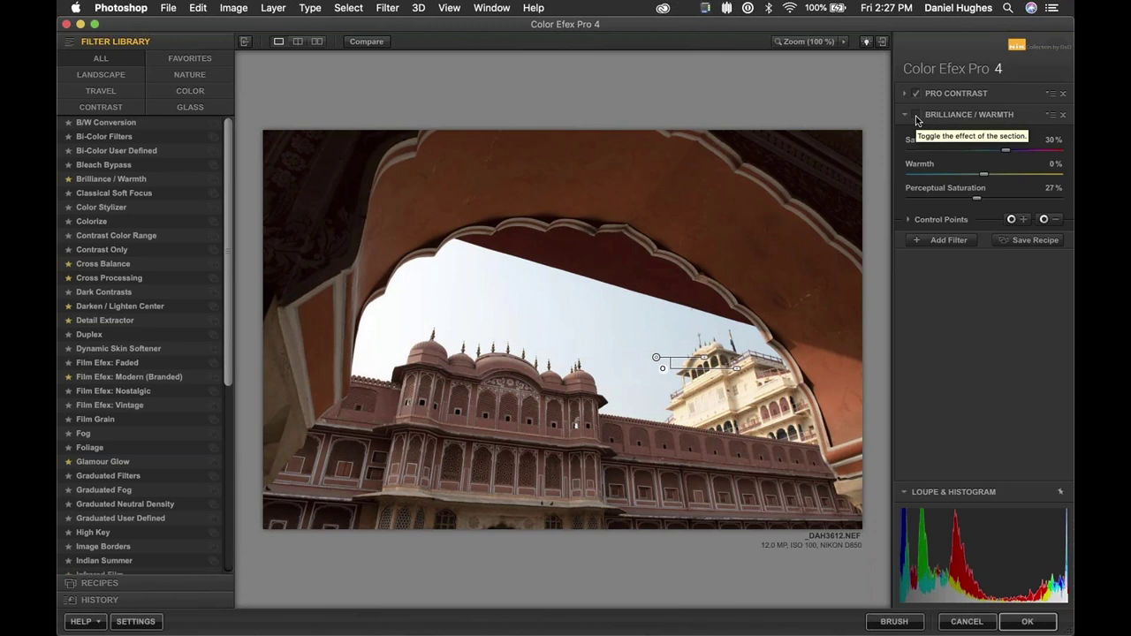
click(916, 118)
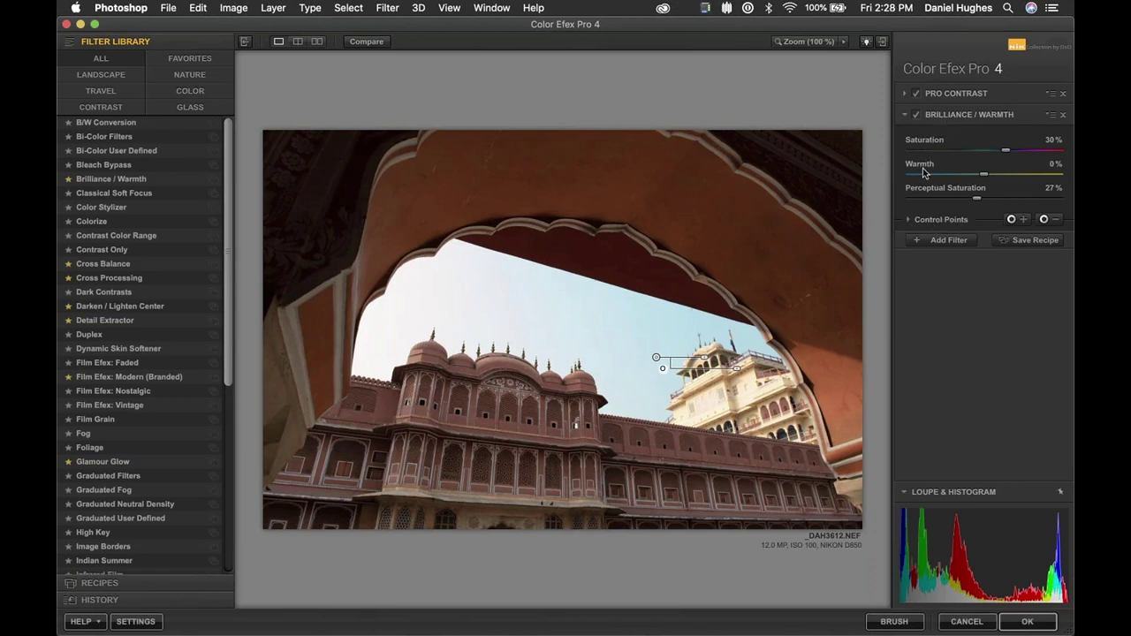
Set Brilliance / Warmth's opacity outside the control points to 15%, checking Control Points 5 and 3.
click(928, 223)
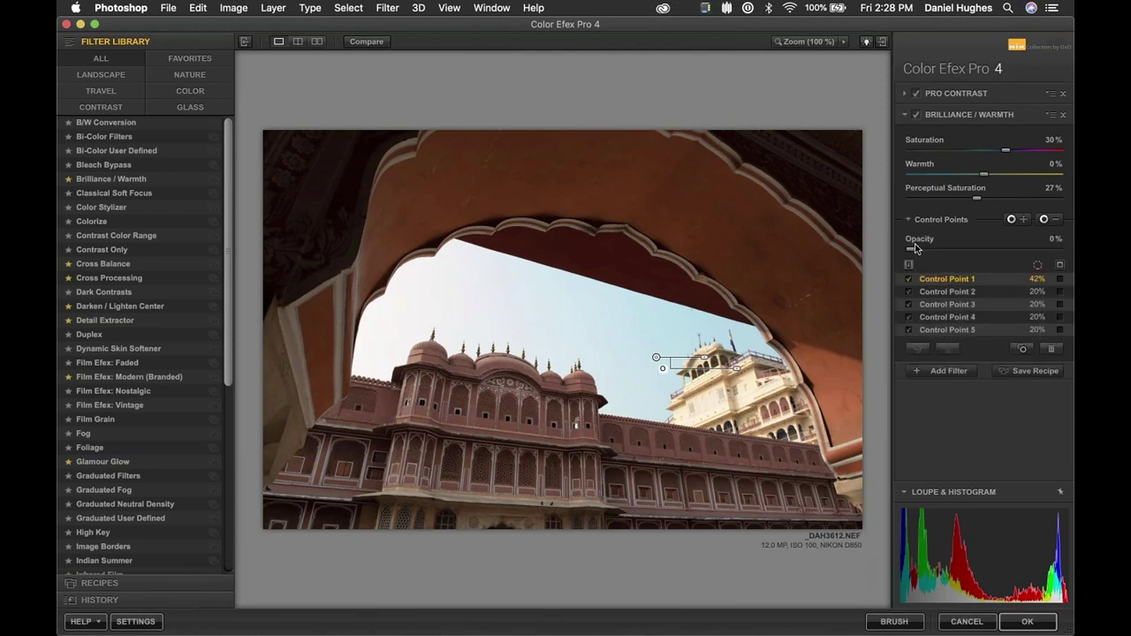
drag(913, 247, 1036, 254)
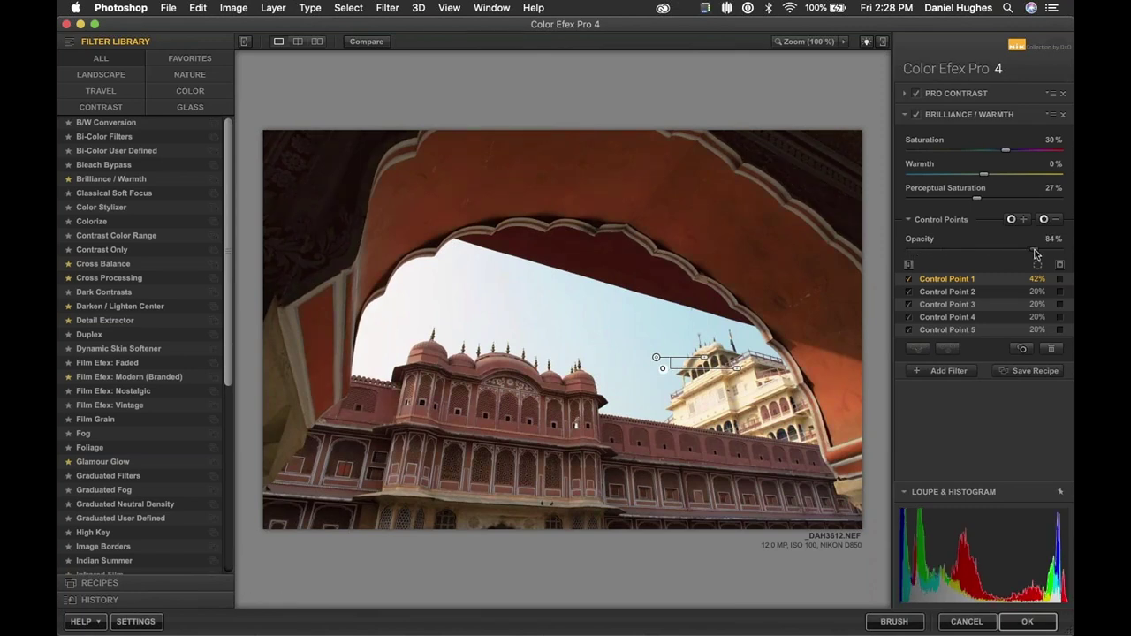
drag(1037, 254, 1066, 257)
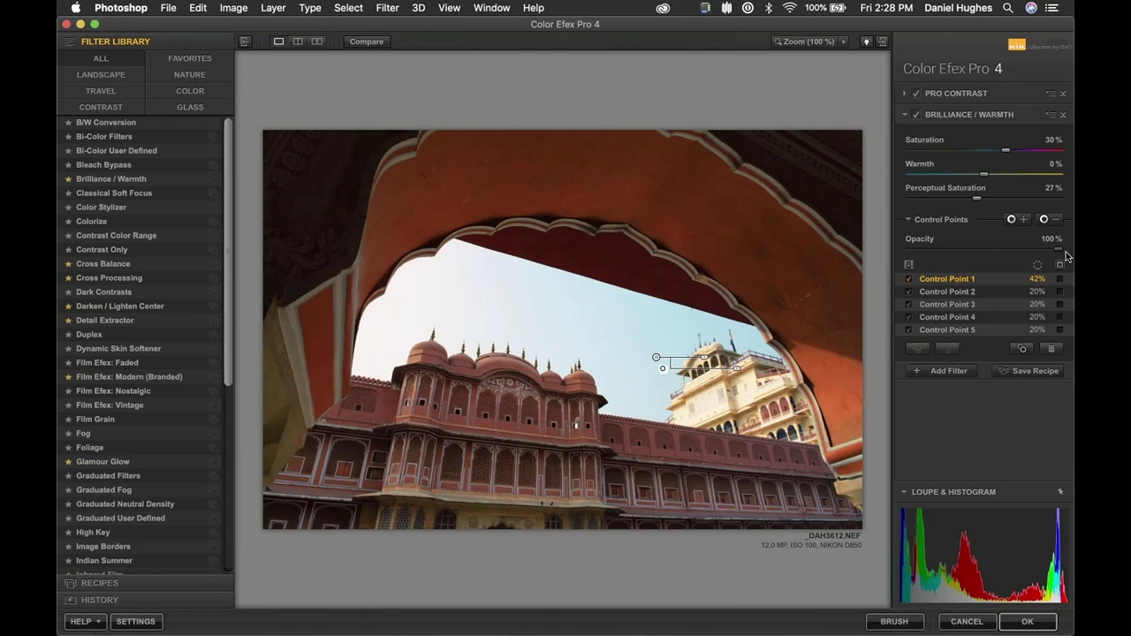
drag(1058, 253, 949, 256)
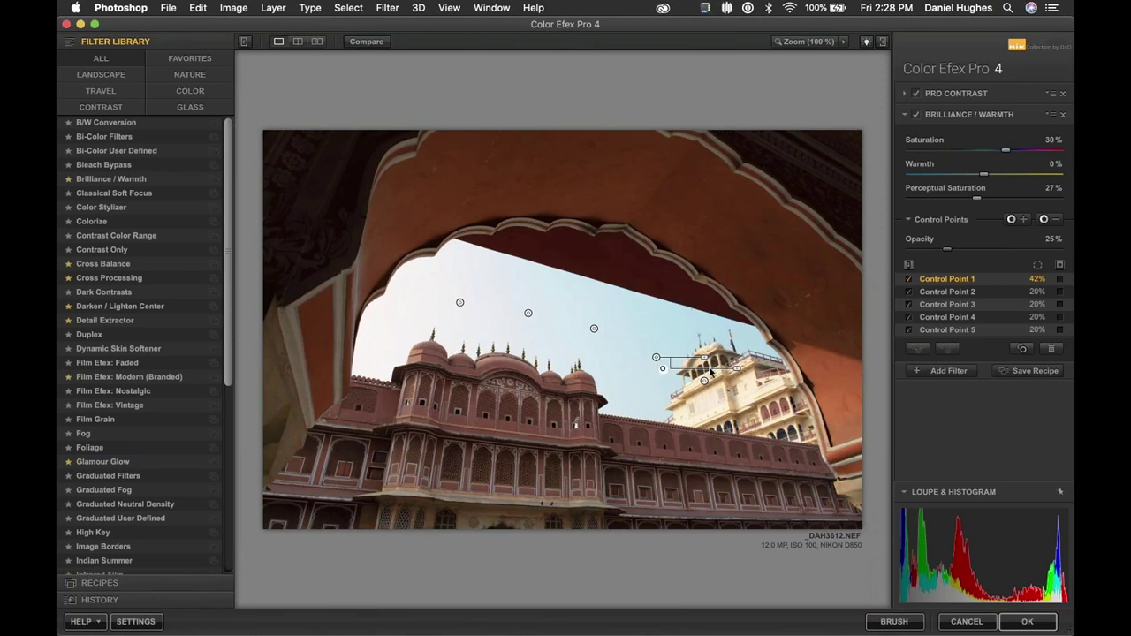
mouse_move(738, 372)
click(704, 382)
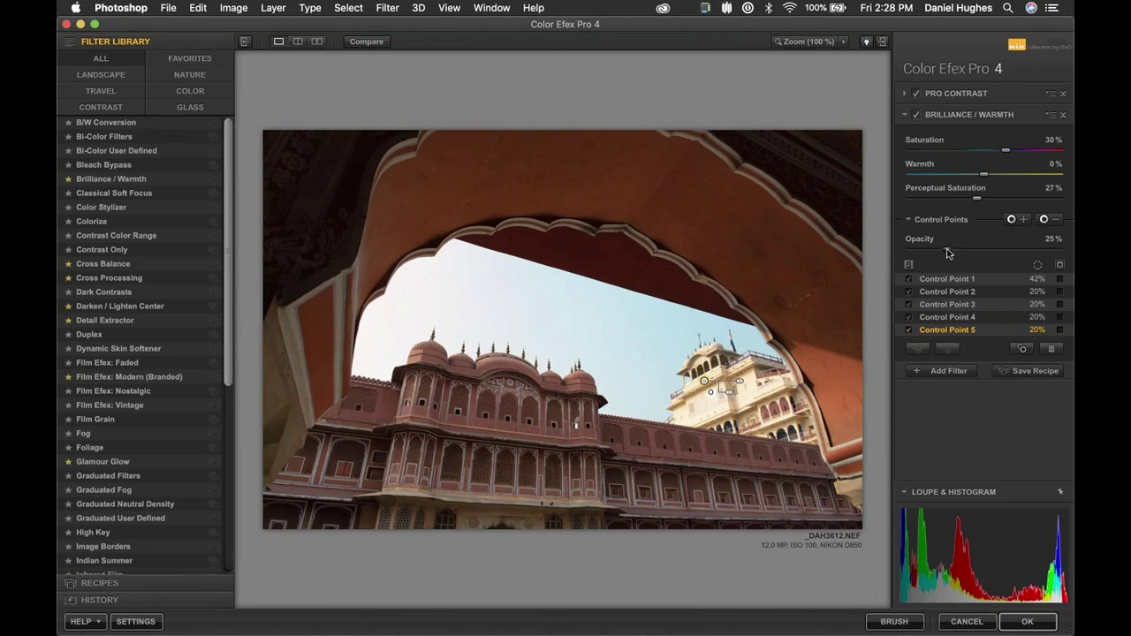
drag(946, 252, 949, 254)
mouse_move(946, 254)
mouse_down()
mouse_move(906, 256)
mouse_move(932, 252)
mouse_up()
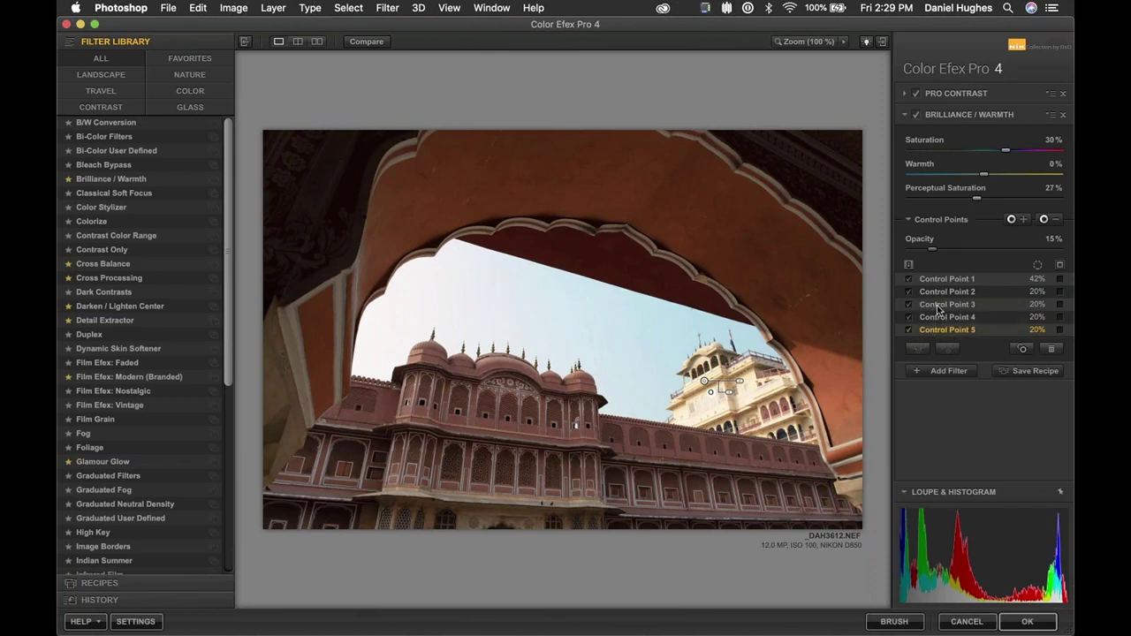
click(941, 306)
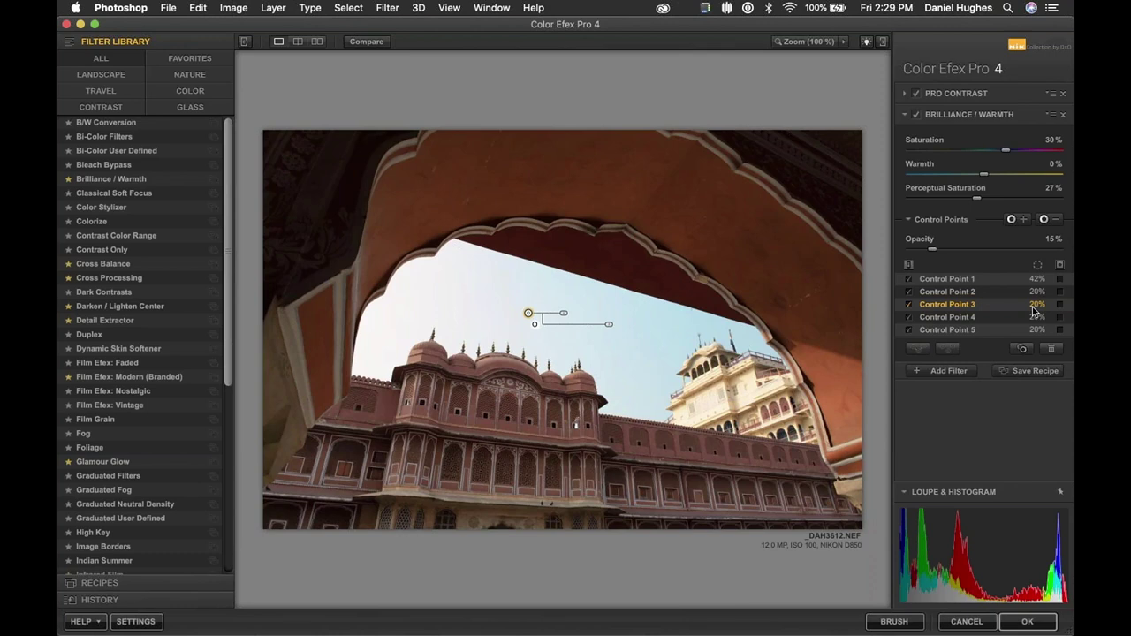
Raise Control Point 3's opacity to 30% and display its selection as a grayscale mask.
drag(563, 314, 571, 318)
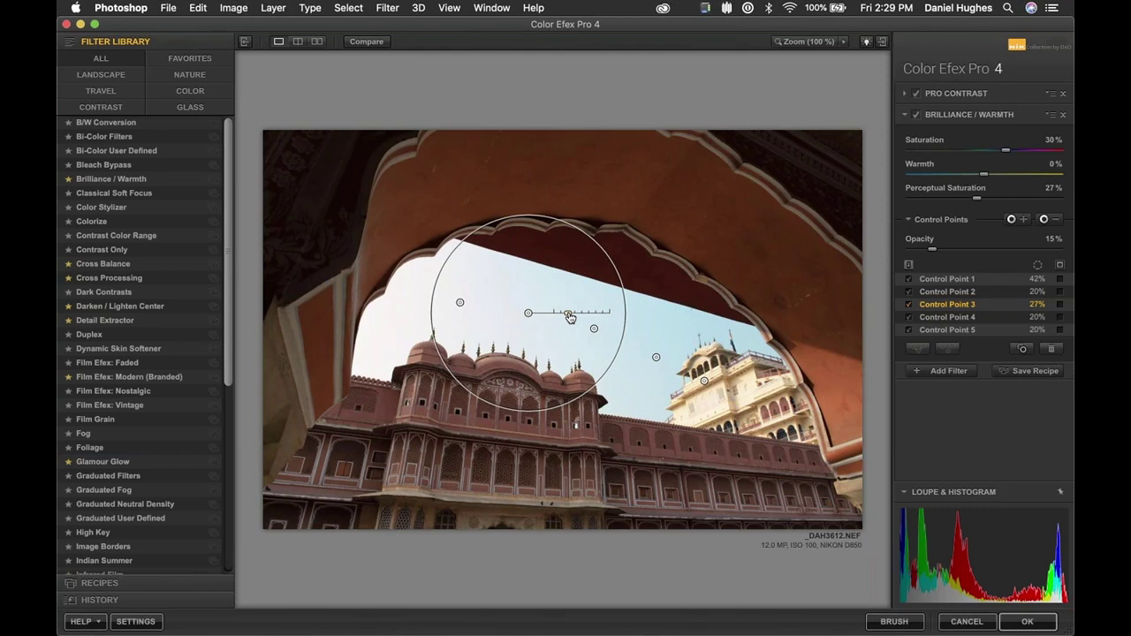
drag(570, 319, 532, 313)
mouse_move(530, 316)
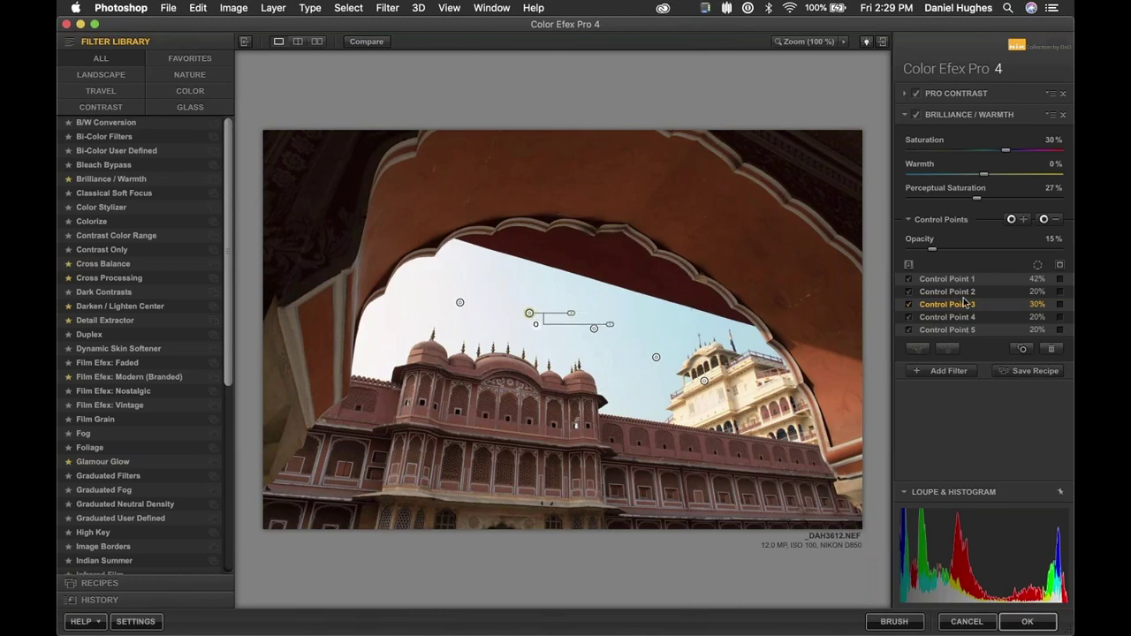
click(1060, 305)
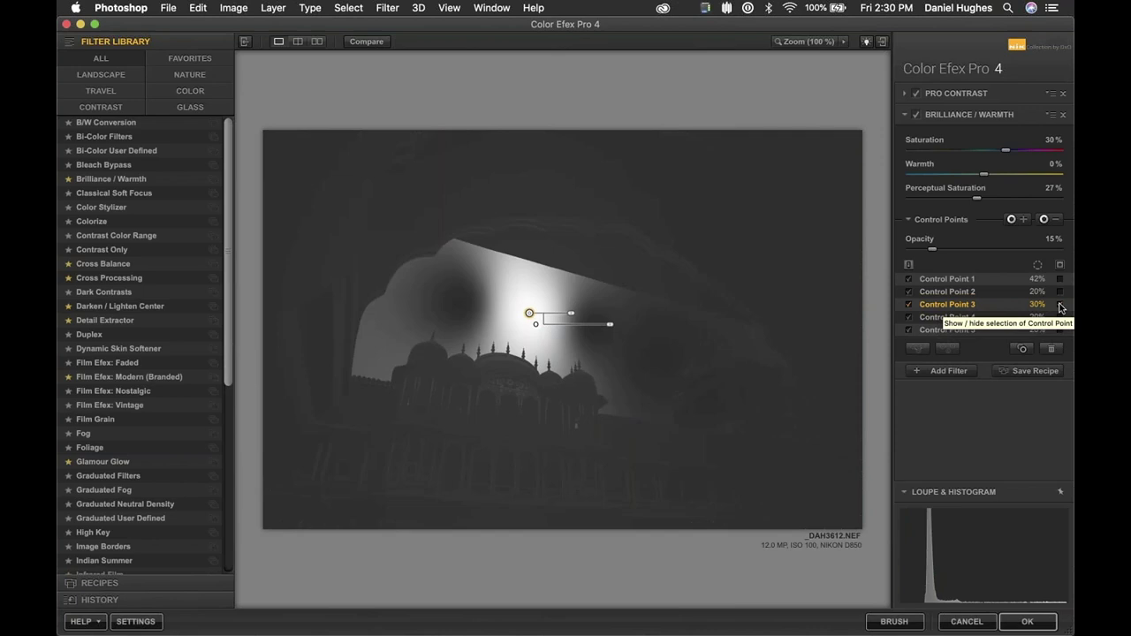
Raise Control Point 3 to 32%, show the combined mask of points 1–4, and set opacity to 0%.
click(1059, 305)
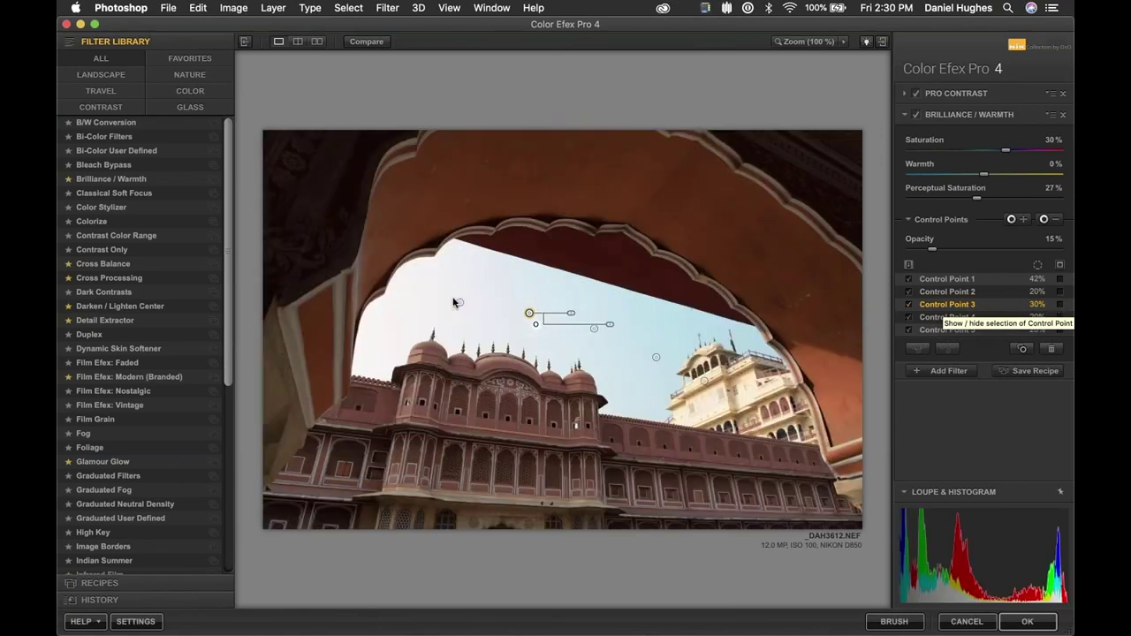
drag(571, 314, 573, 316)
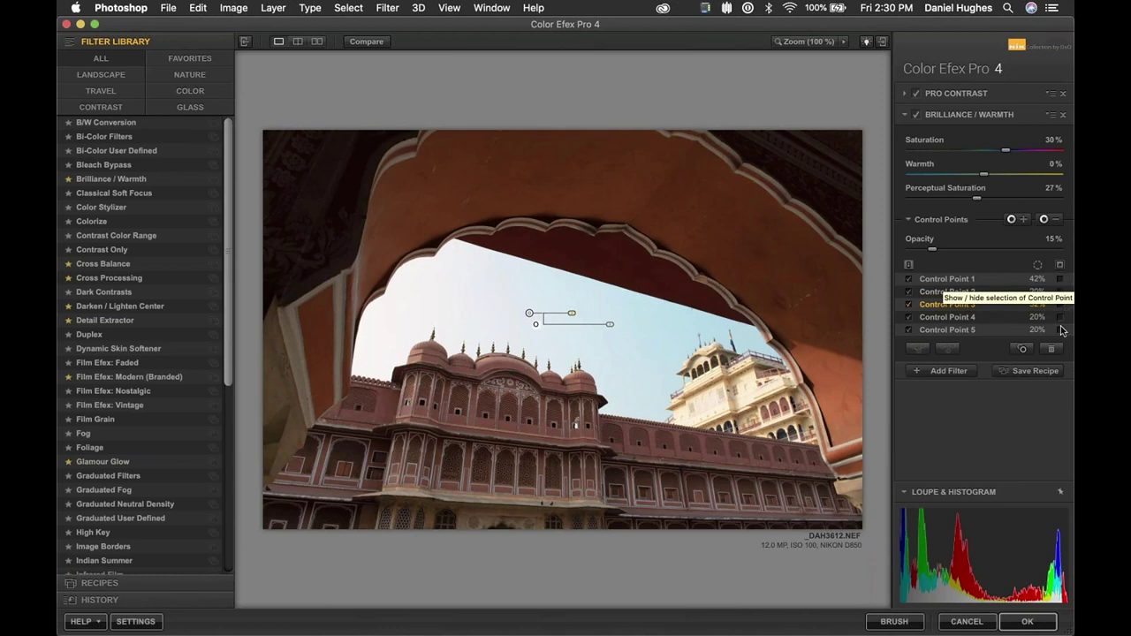
click(1061, 279)
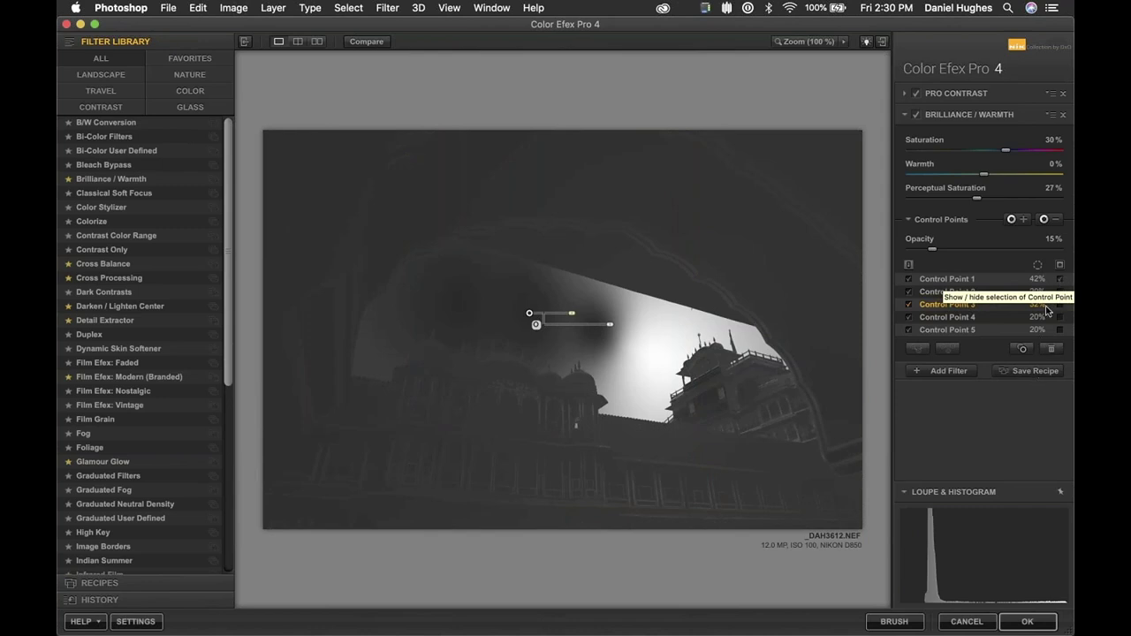
click(1060, 292)
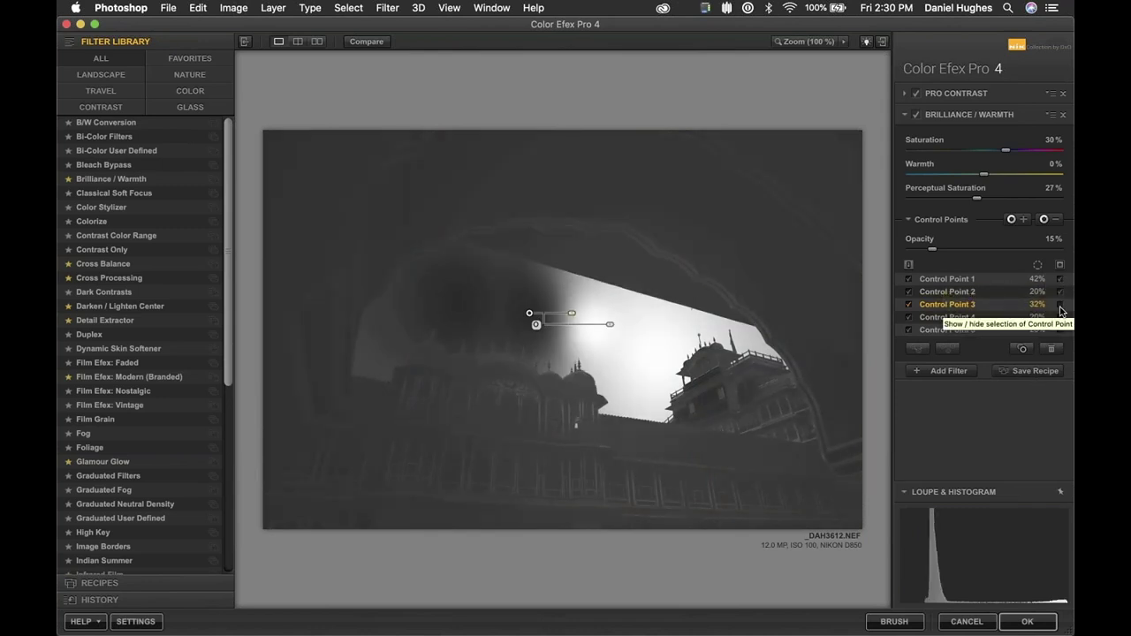
click(1060, 304)
click(1061, 317)
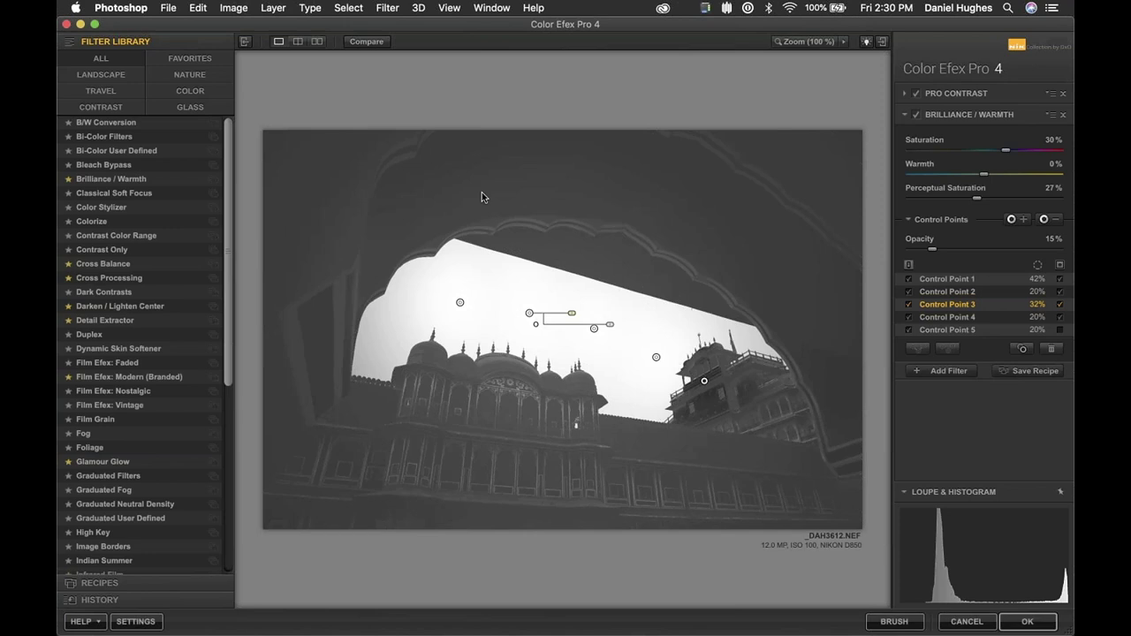
drag(934, 253, 876, 246)
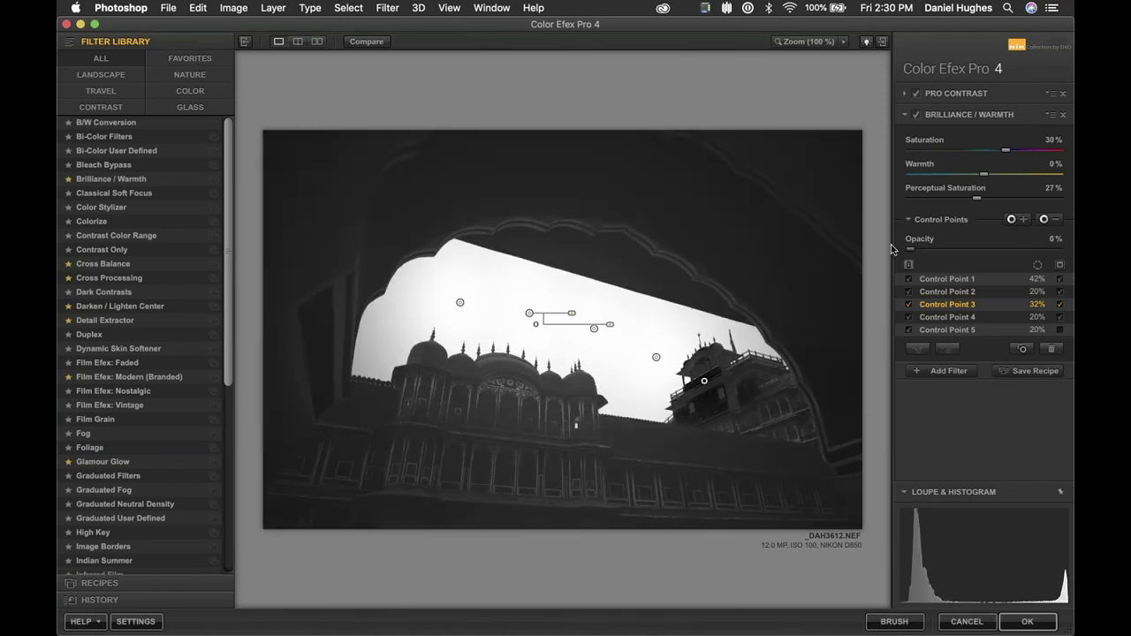
Add a small control point on the upper-right of the dark arch.
click(1059, 330)
click(1012, 219)
click(811, 165)
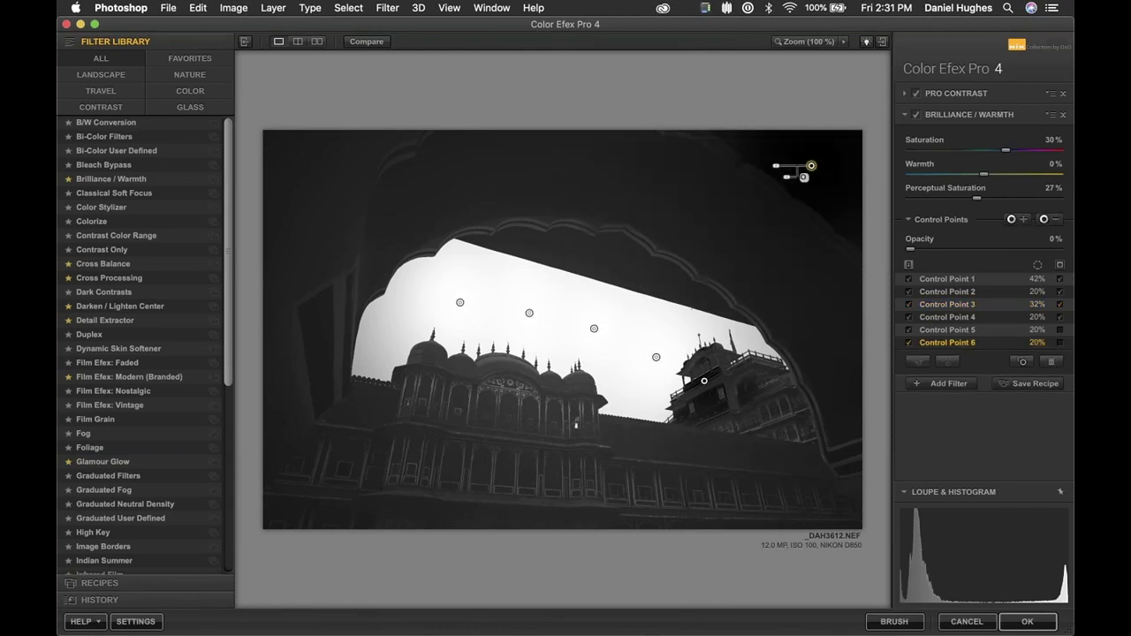
drag(762, 166, 769, 166)
Duplicate the 30% control point across the upper-left arch and the lower building facade.
drag(811, 166, 815, 325)
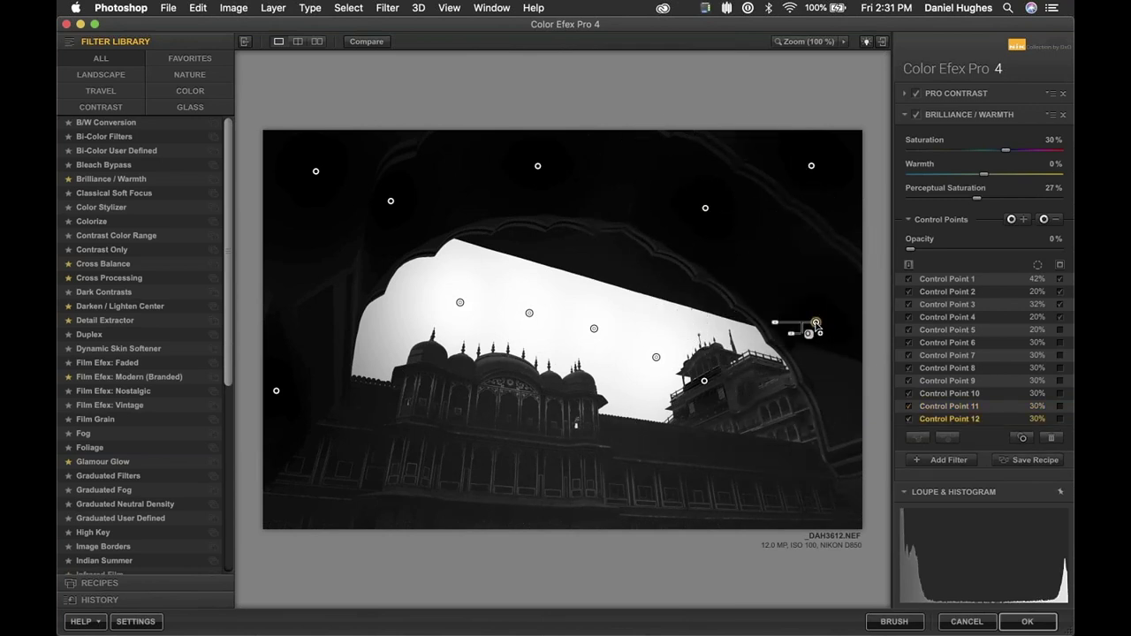
drag(816, 323, 329, 431)
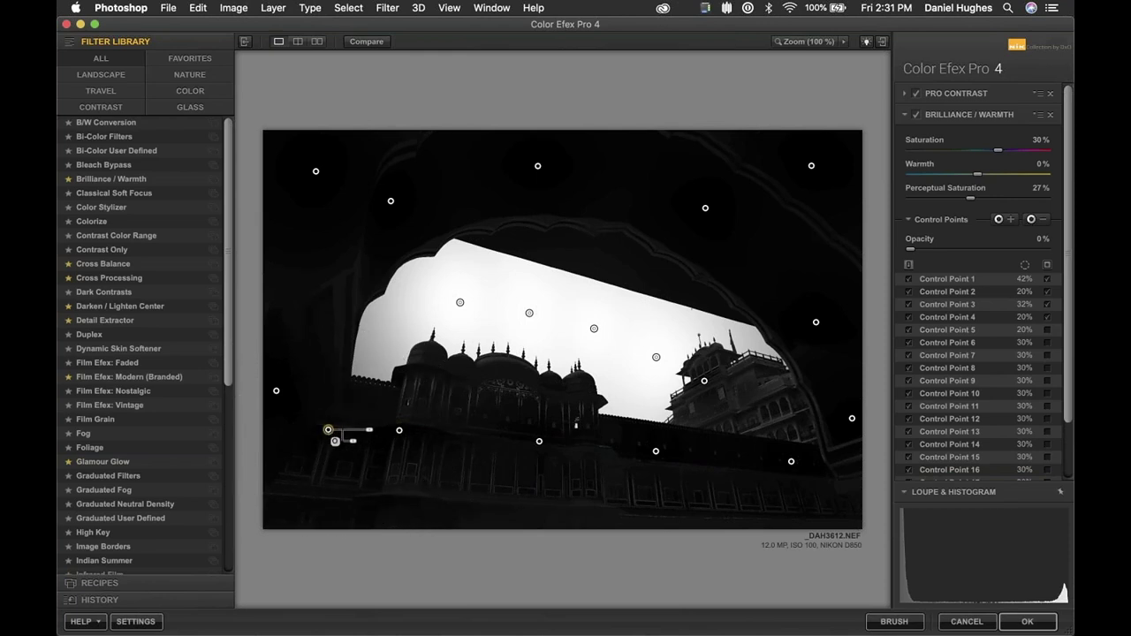
click(484, 399)
drag(1069, 196, 1071, 259)
scroll(989, 253, up, 3)
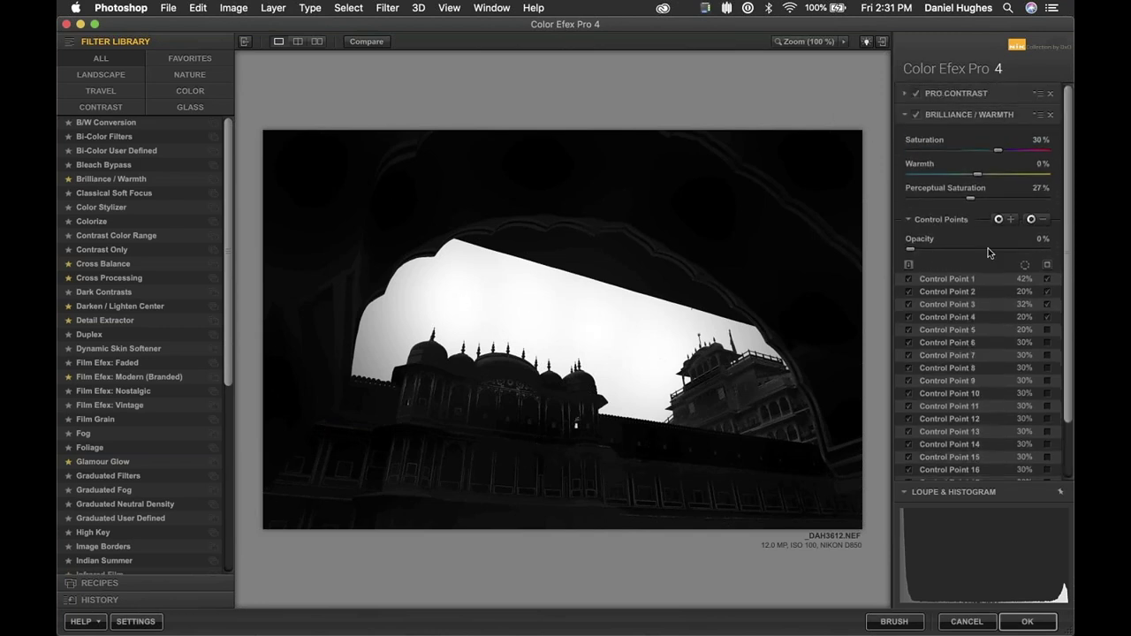
Toggle every control point's mask on and off, ending on the full-colour arch photo.
click(1047, 266)
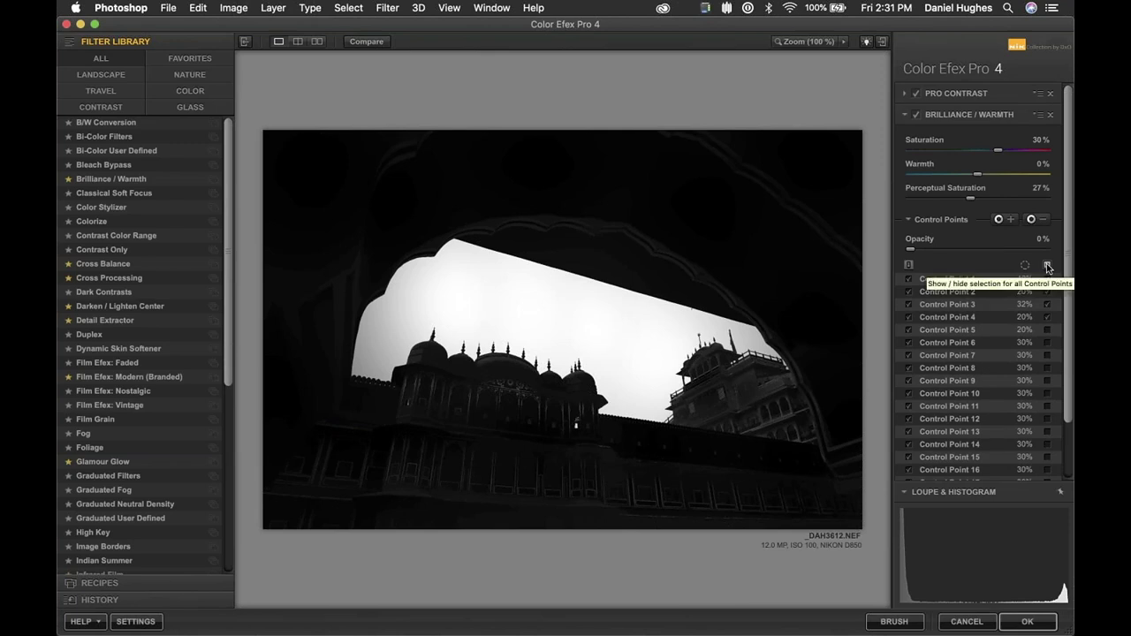
click(1047, 265)
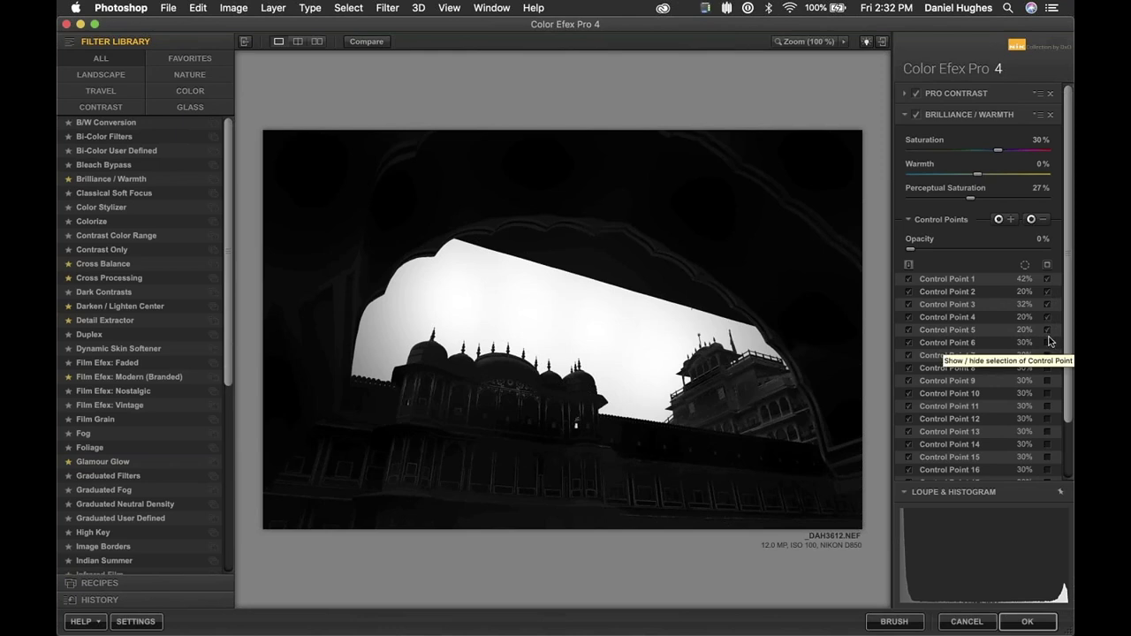
click(1048, 266)
click(1048, 266)
click(1048, 267)
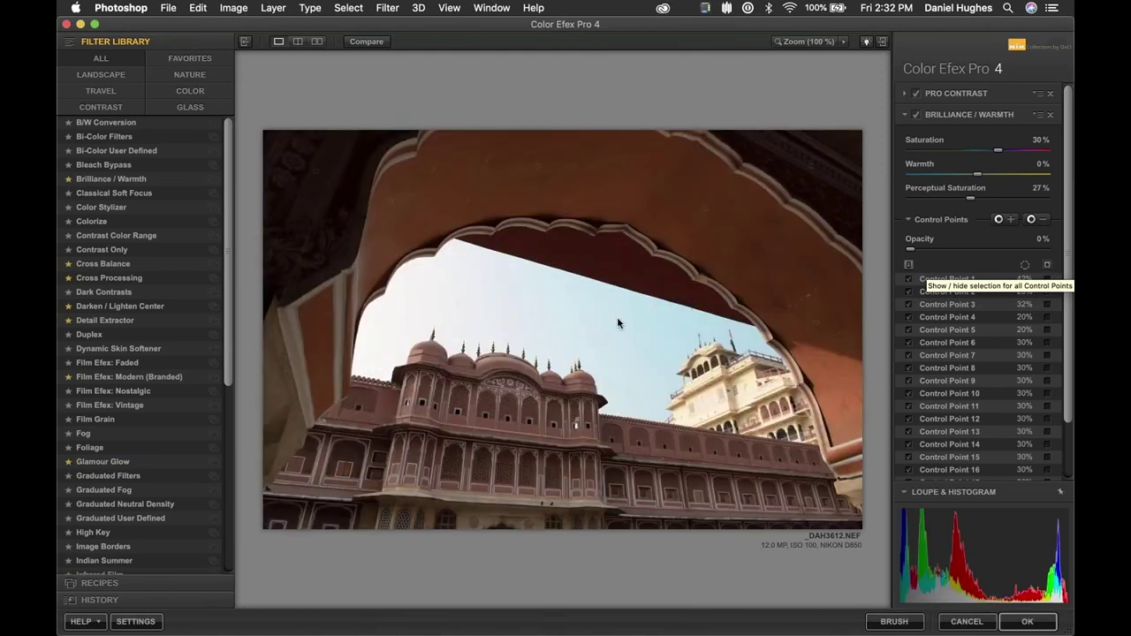
mouse_move(619, 324)
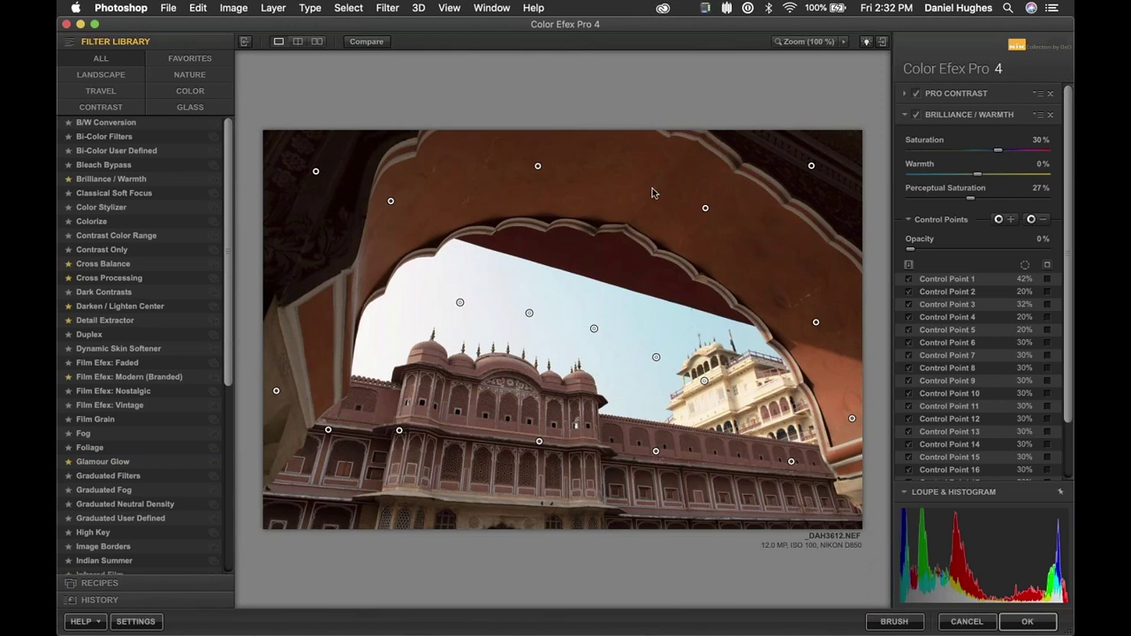
key(super+a)
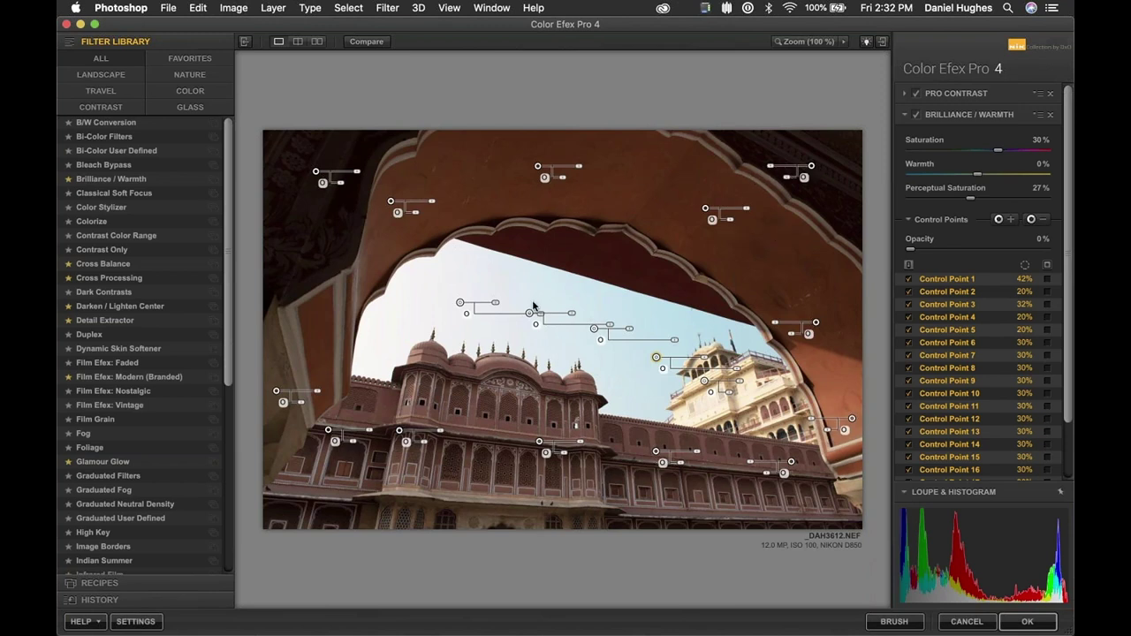
click(557, 369)
key(super+a)
click(599, 208)
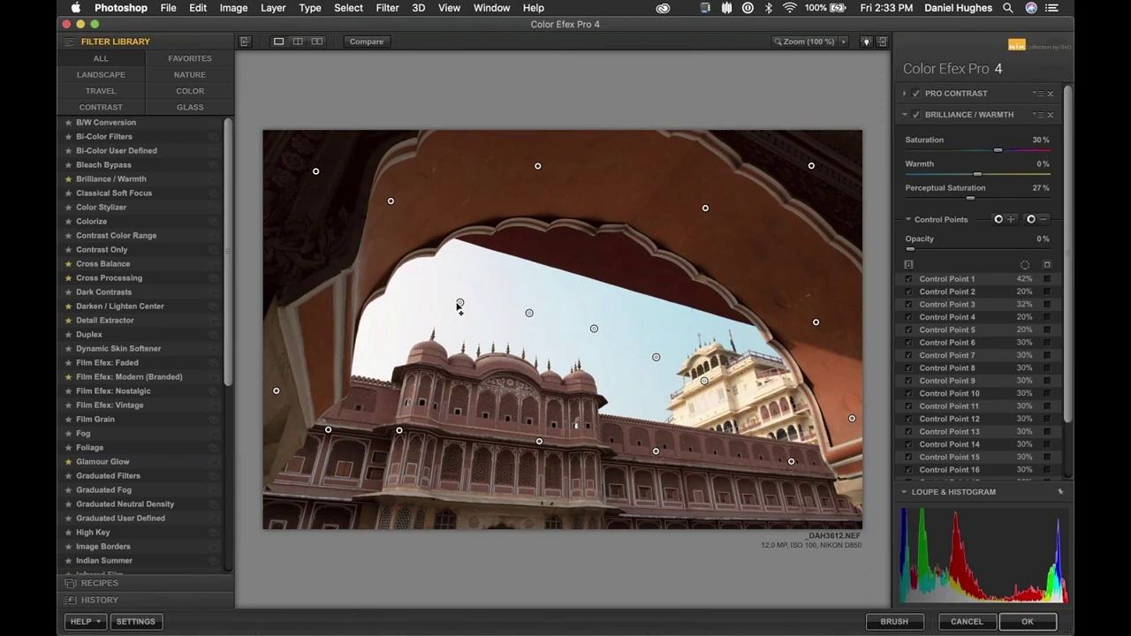
Select sky Control Points 1–4 with a marquee, add Points 2 and 1 individually, then deselect.
drag(418, 263, 672, 391)
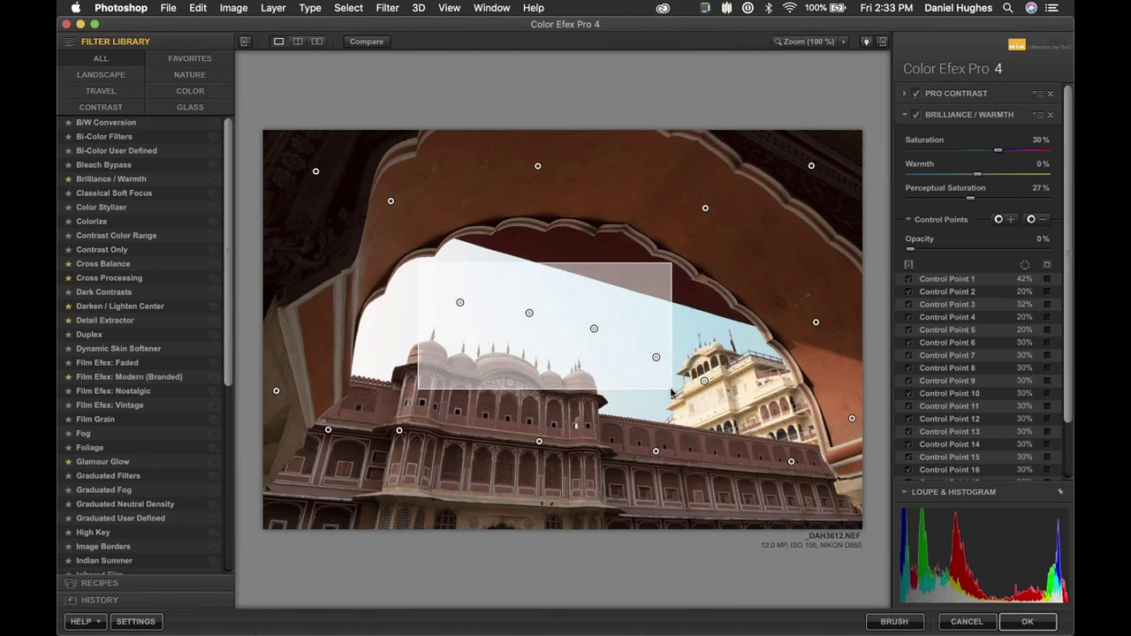
drag(671, 393, 671, 392)
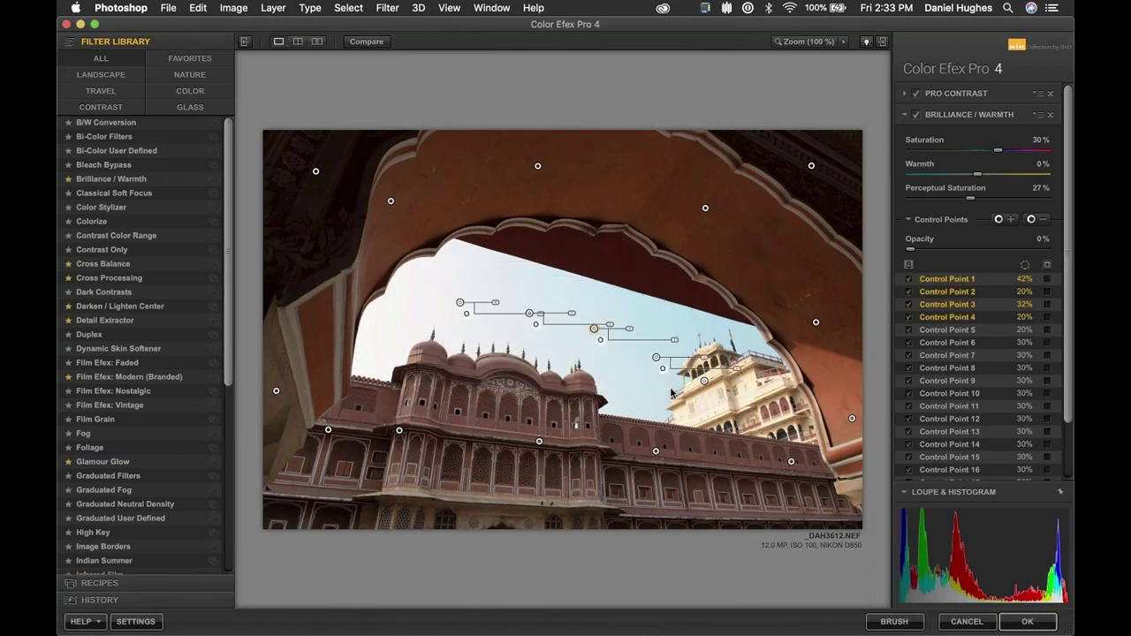
click(459, 302)
mouse_move(532, 315)
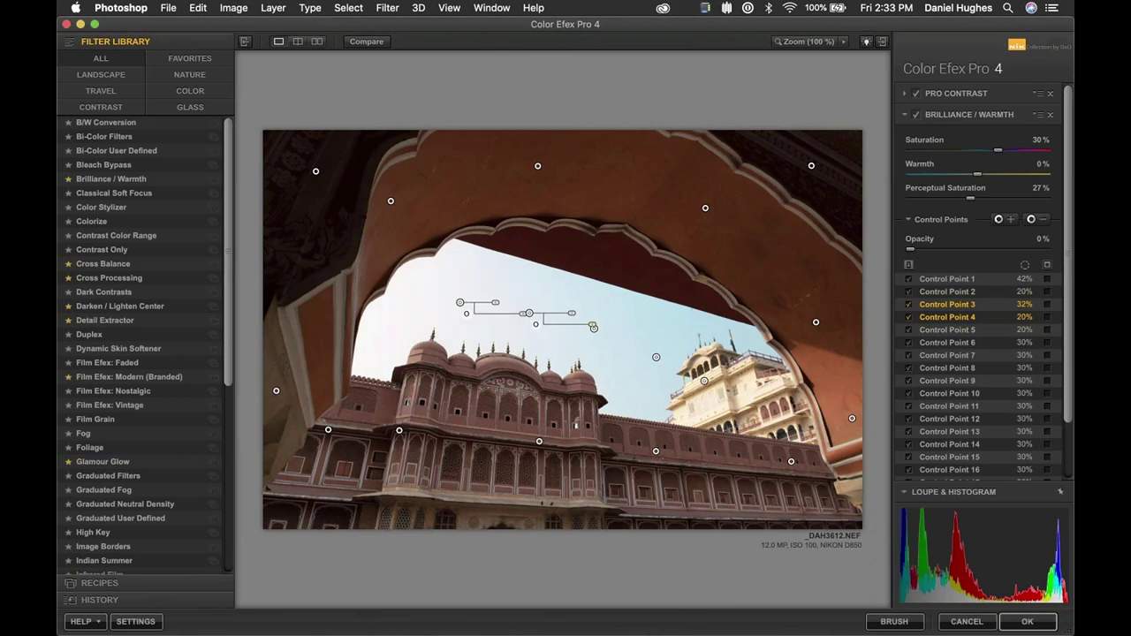
shift+click(594, 329)
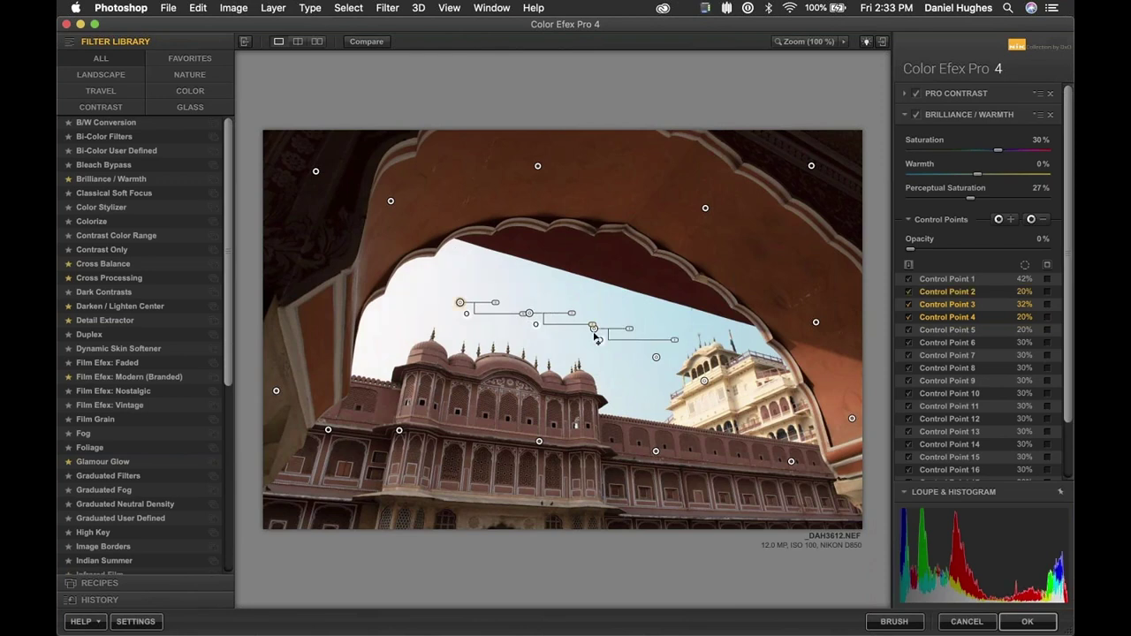
shift+click(656, 357)
click(598, 355)
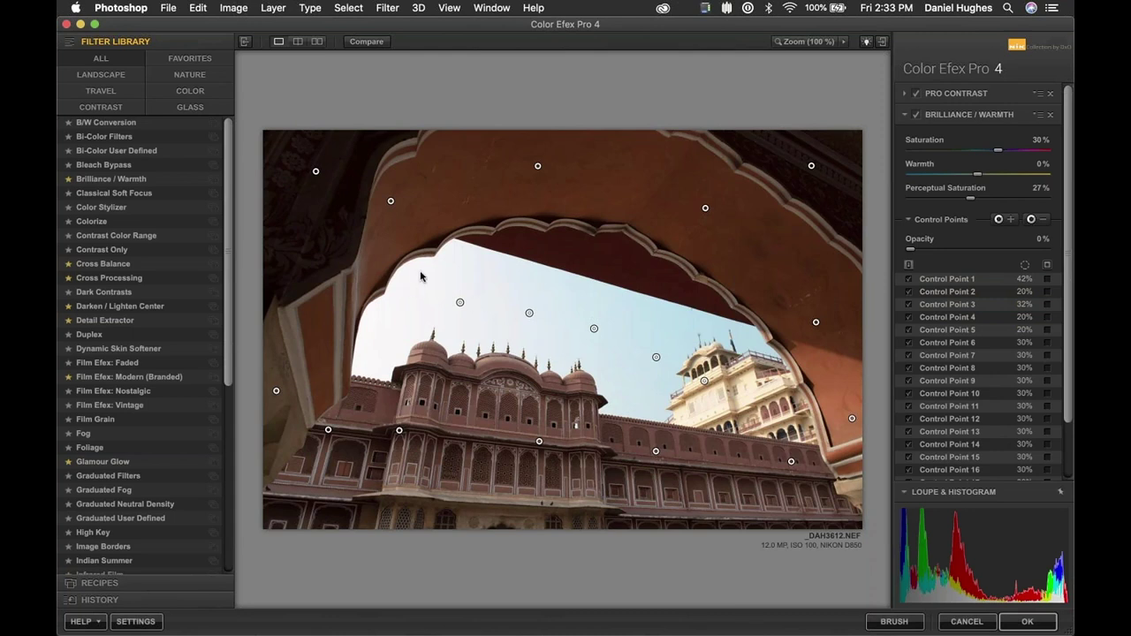
Select the sky points, then facade points and Points 10 and 16, then all points with Cmd+A.
drag(422, 270, 674, 403)
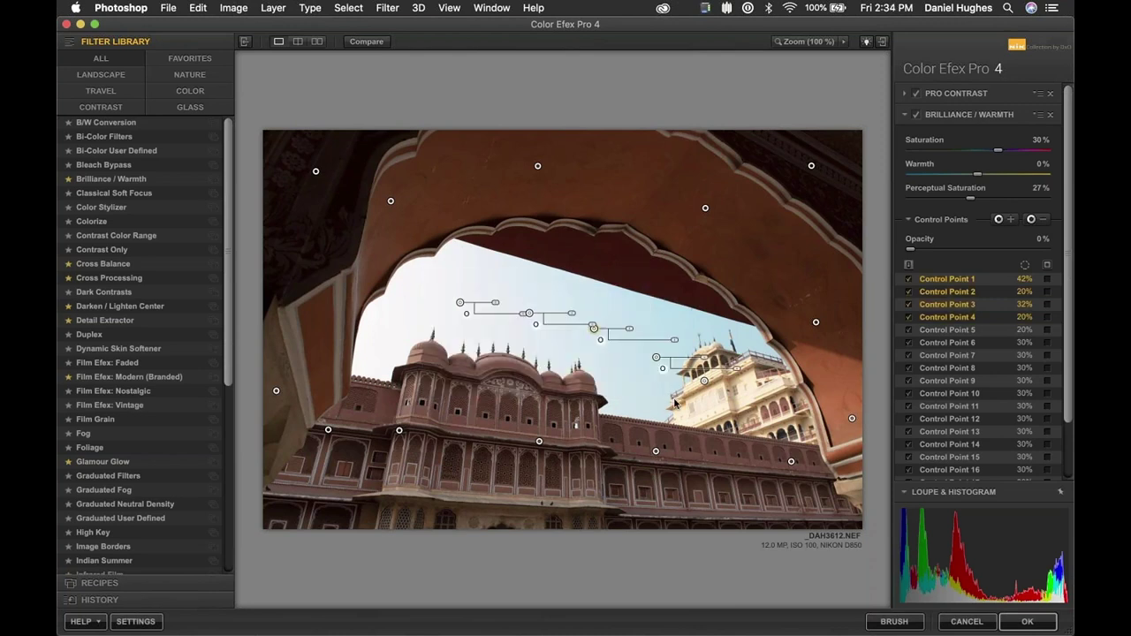
click(459, 325)
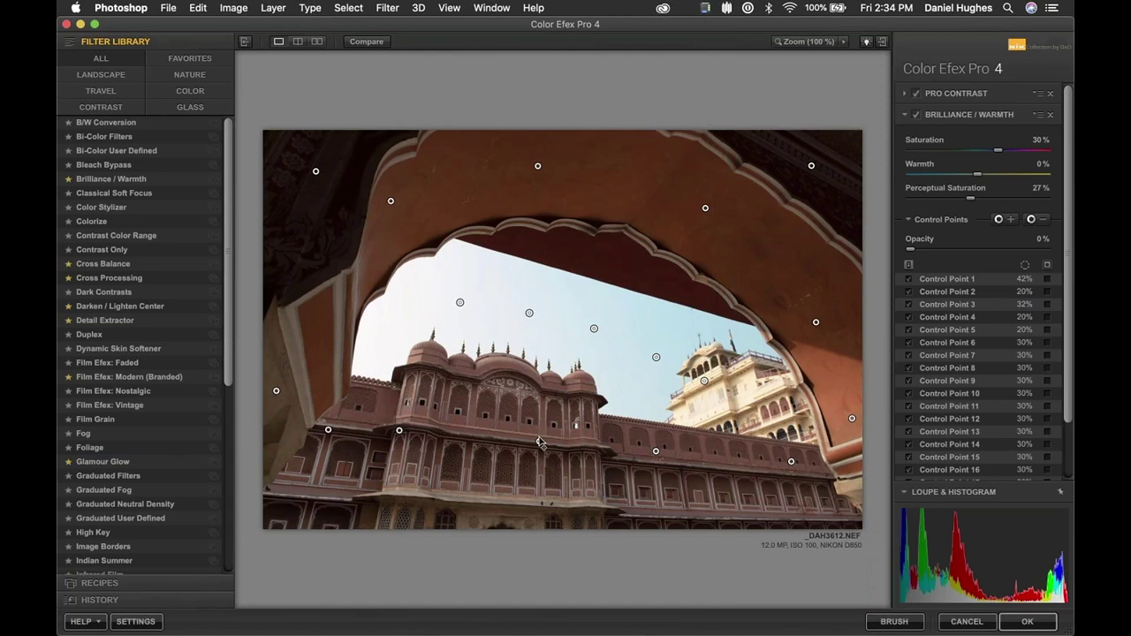
click(399, 431)
click(539, 441)
shift+click(537, 166)
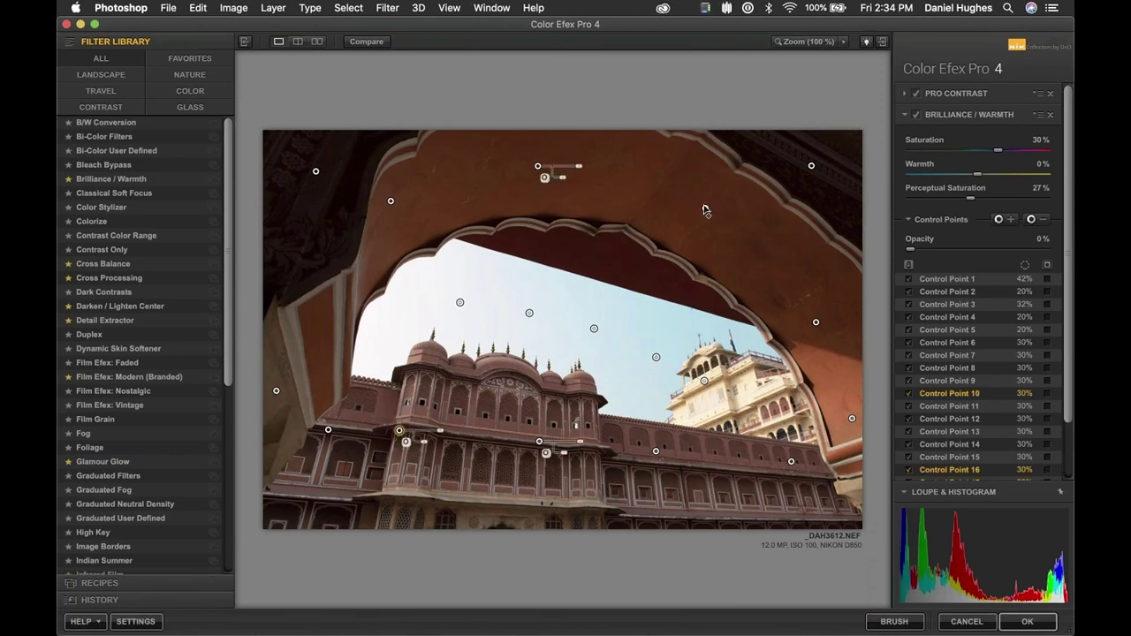
click(503, 227)
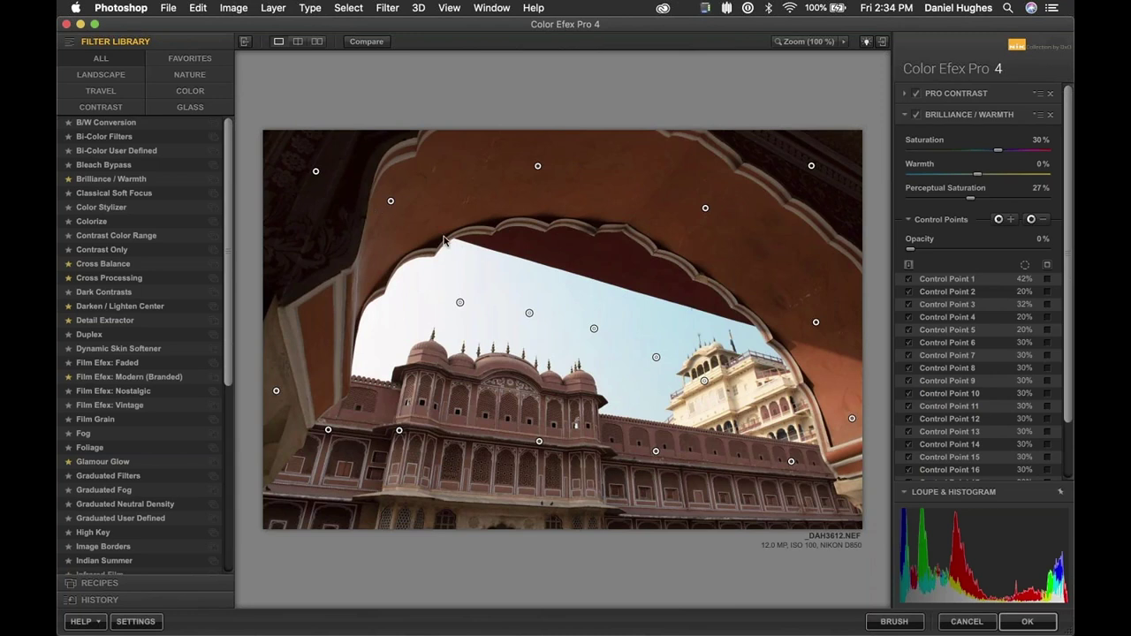
key(super+a)
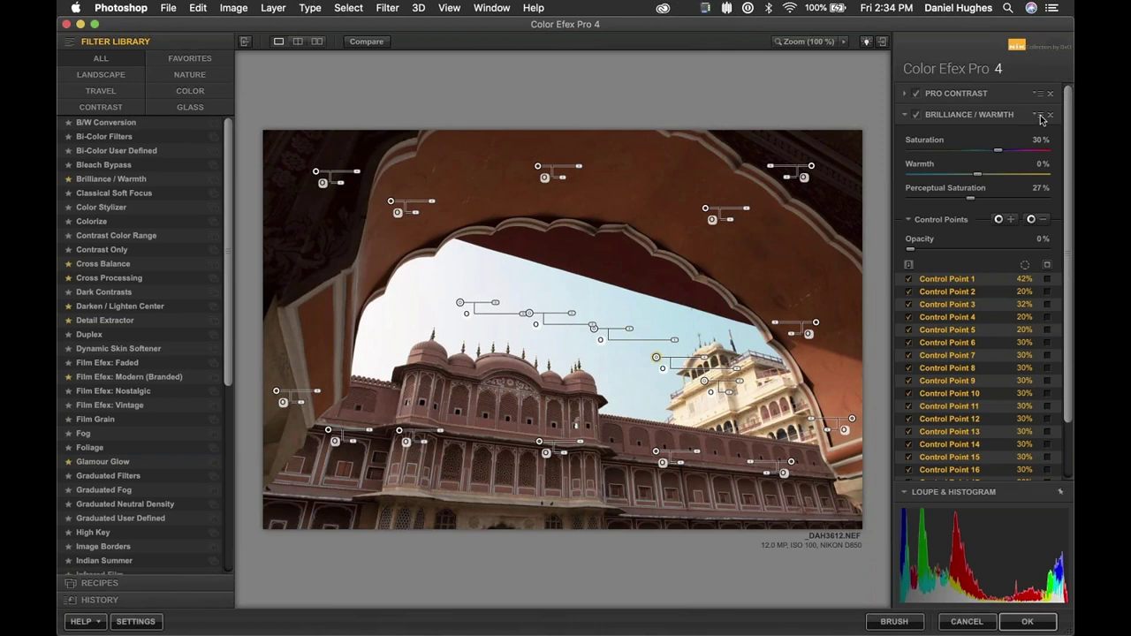
Copy the Brilliance / Warmth filter's 18 control points from its section menu.
click(1040, 116)
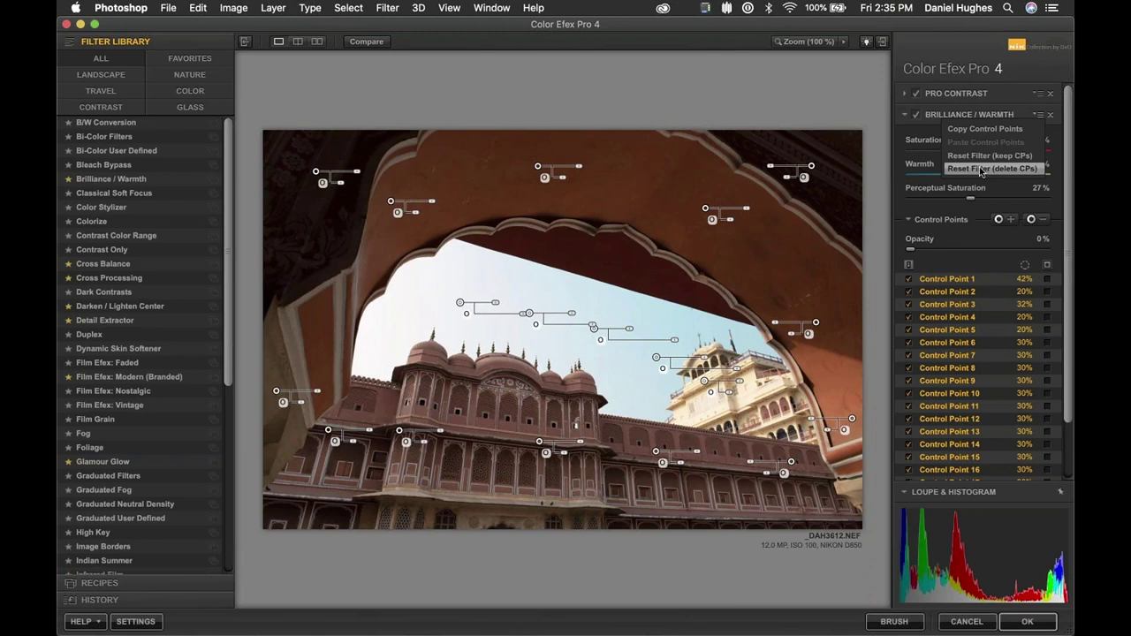
click(983, 132)
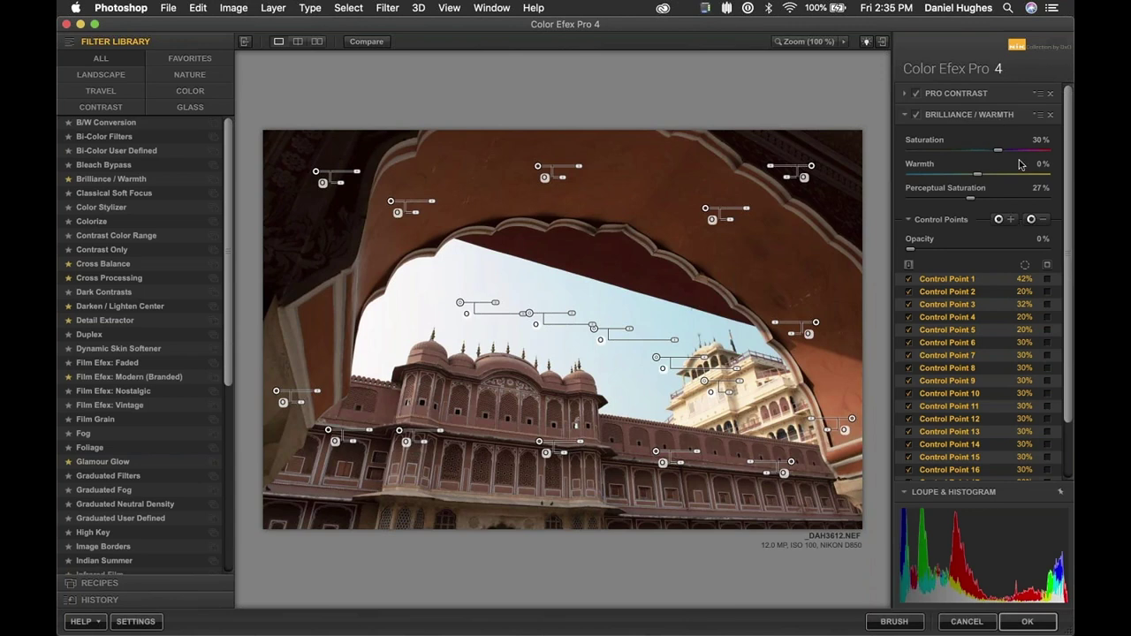
scroll(957, 332, down, 4)
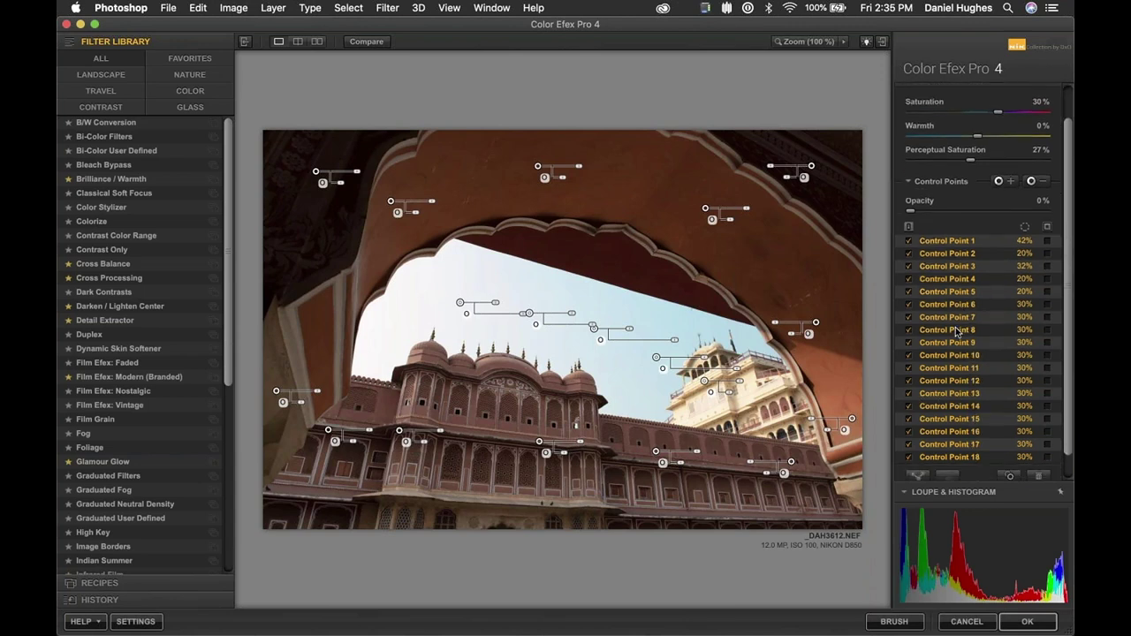
scroll(990, 265, up, 4)
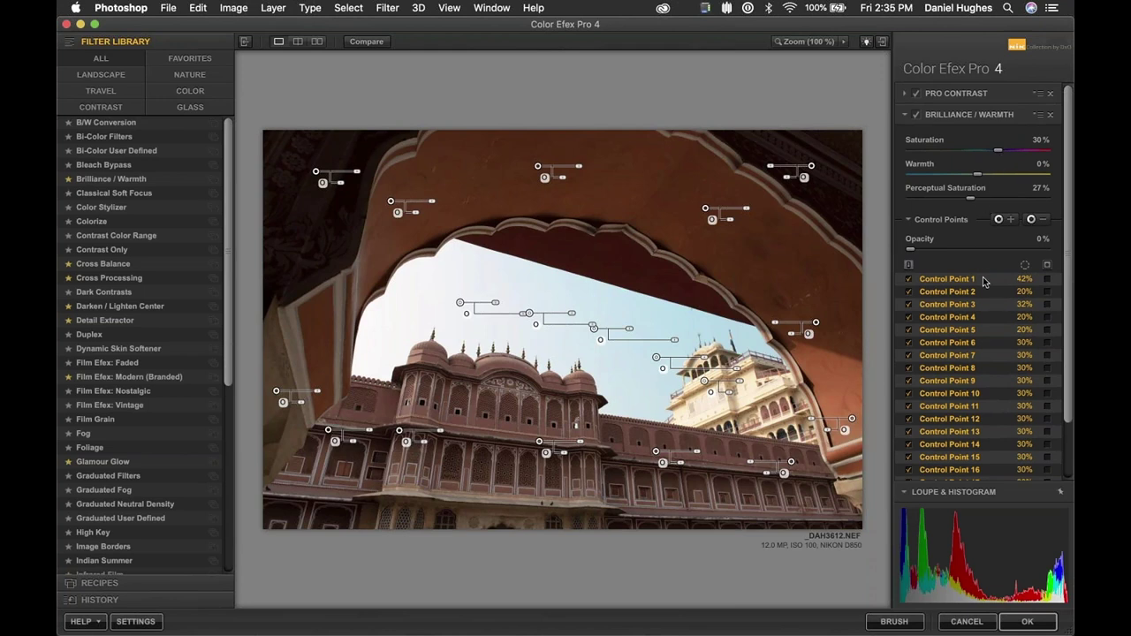
scroll(987, 283, down, 4)
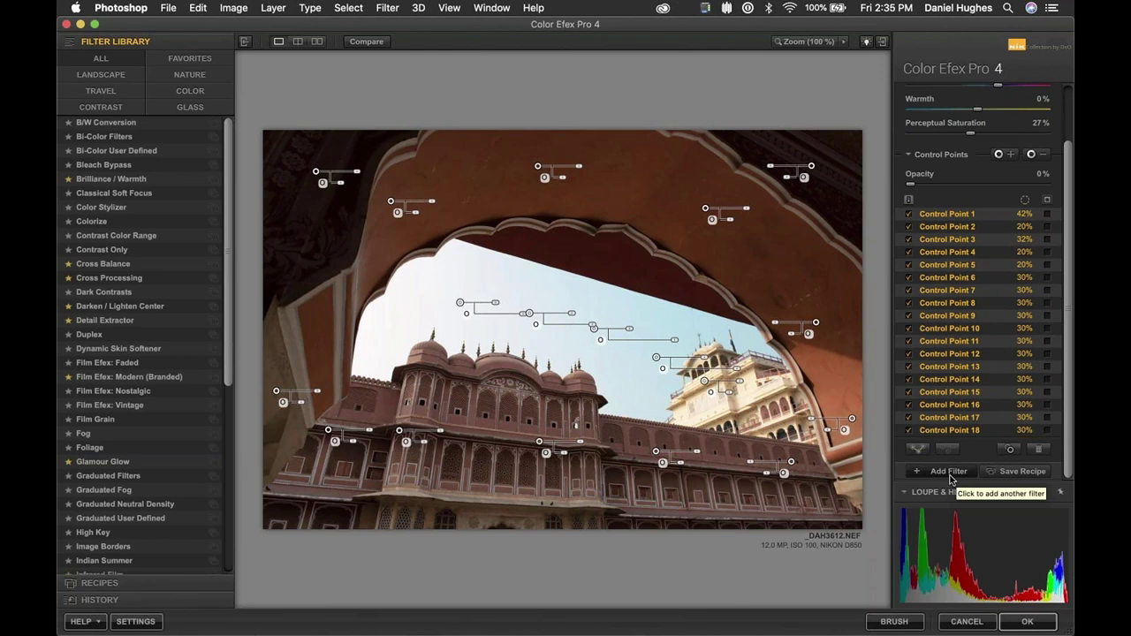
Add the Midnight filter from the Filter Library as the third filter in the stack.
click(949, 475)
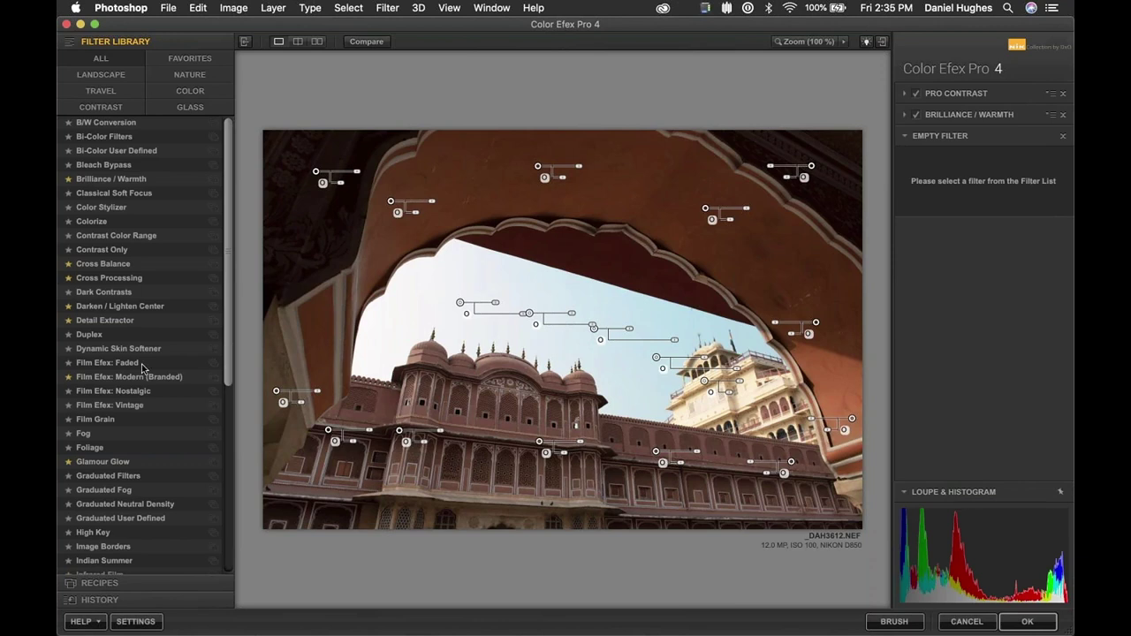
drag(227, 257, 228, 463)
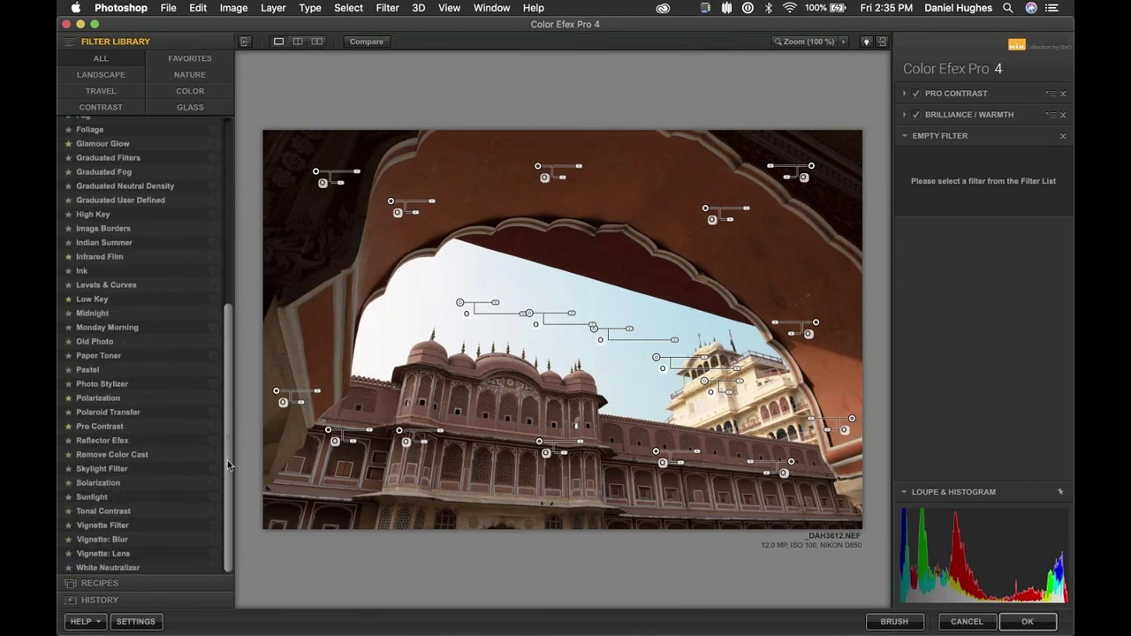
click(92, 316)
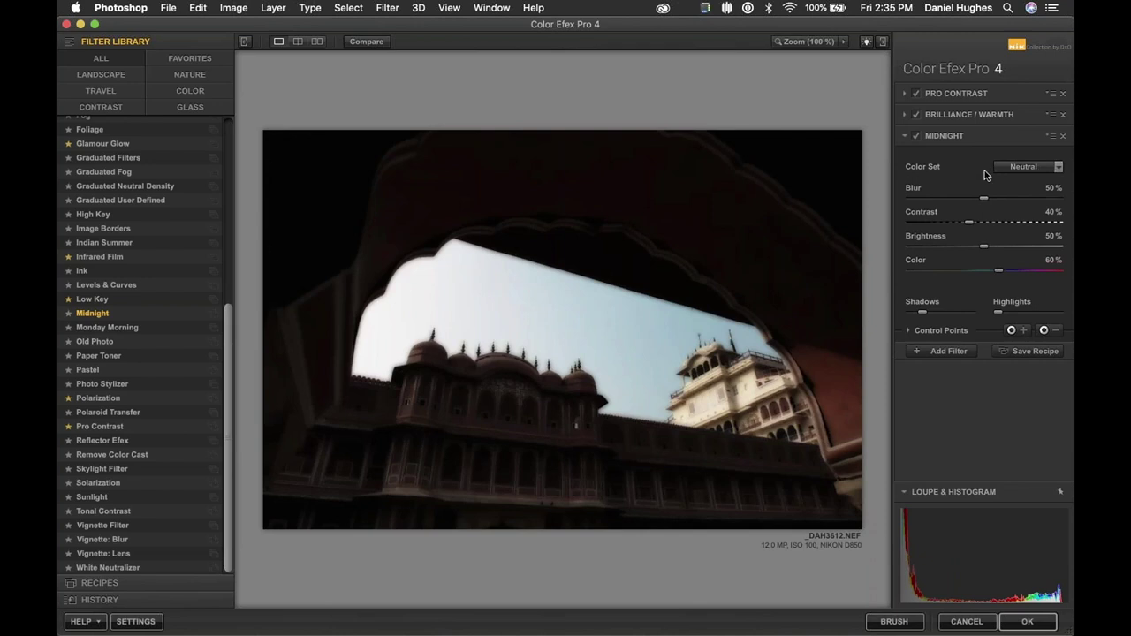
Paste the copied control points into the Midnight filter and collapse their settings.
click(1051, 139)
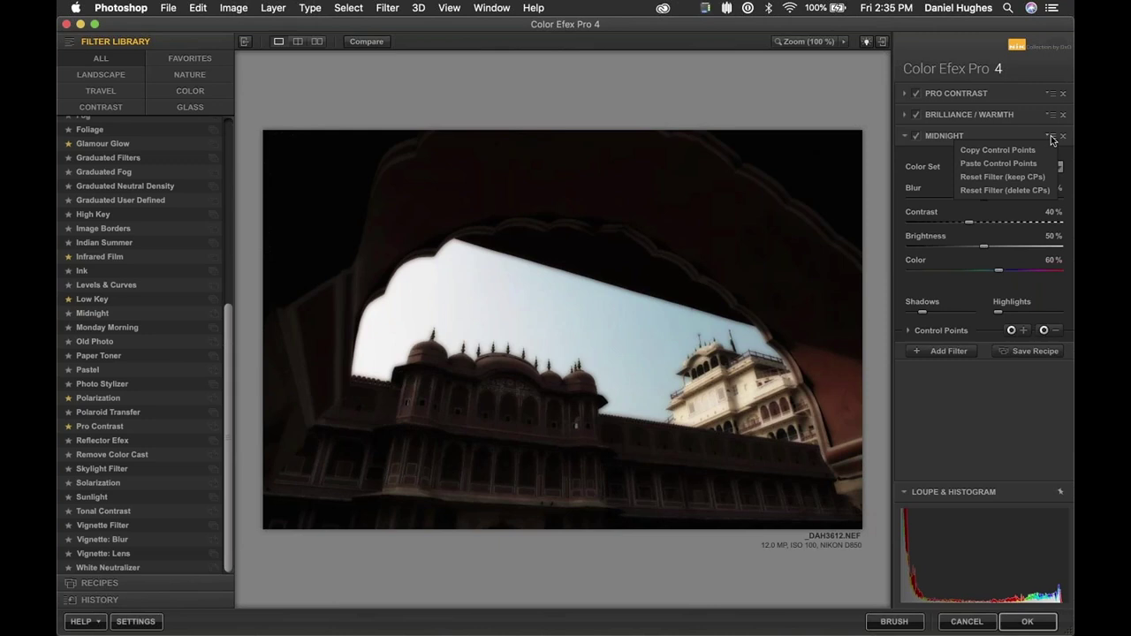
click(1004, 164)
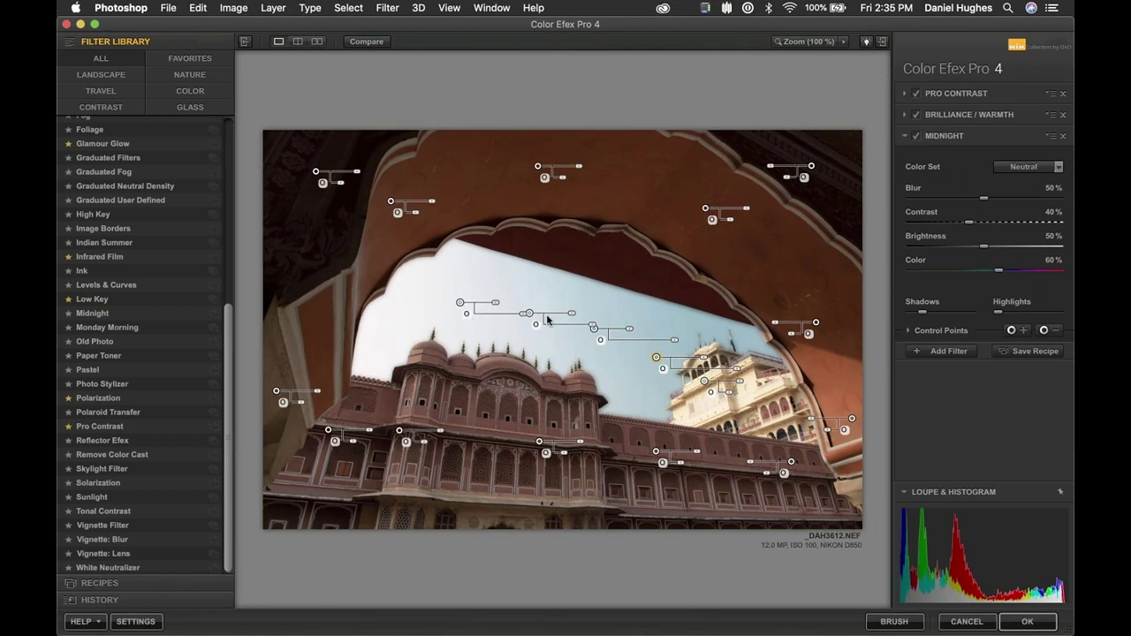
click(622, 375)
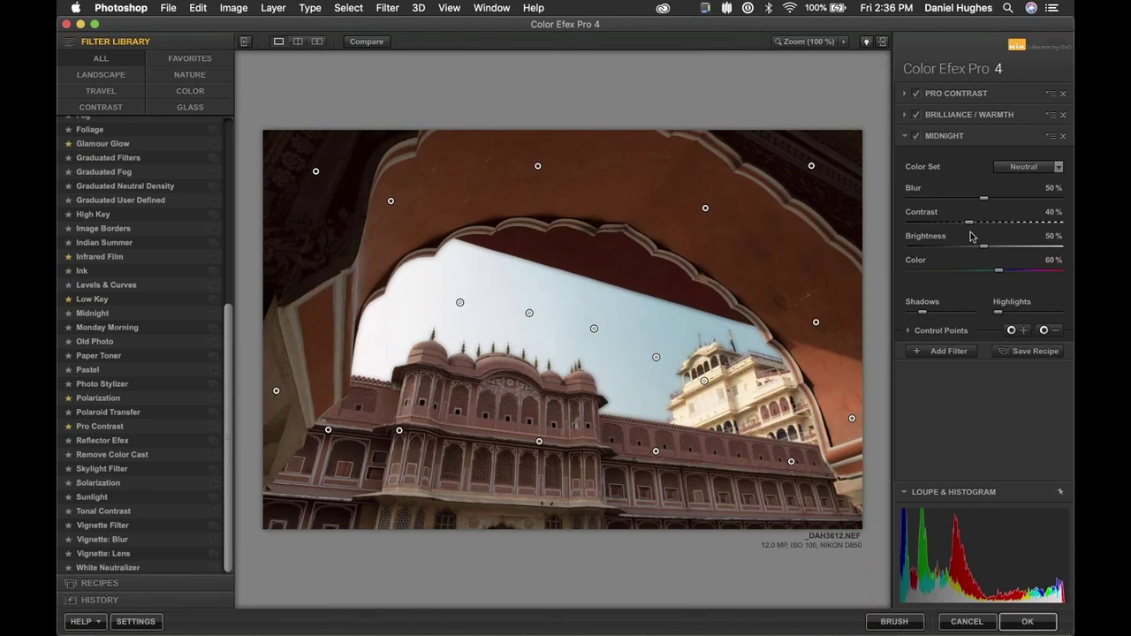
Lower Midnight's Brightness to 26% and reduce its Blur, toggling the filter to compare.
drag(983, 248, 948, 250)
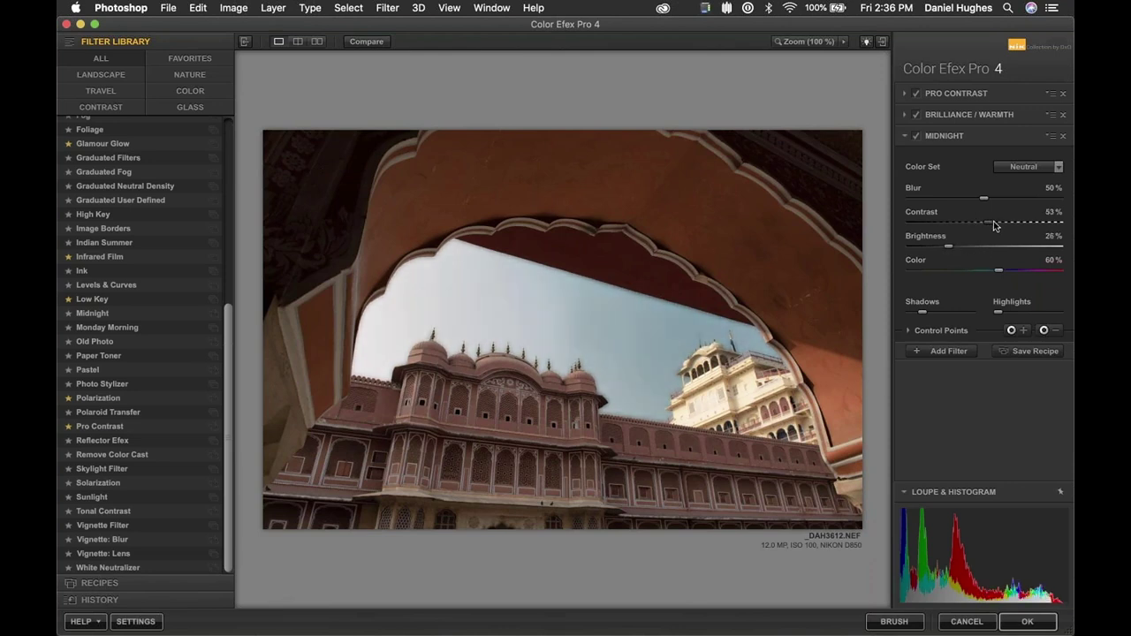
drag(1010, 196, 940, 203)
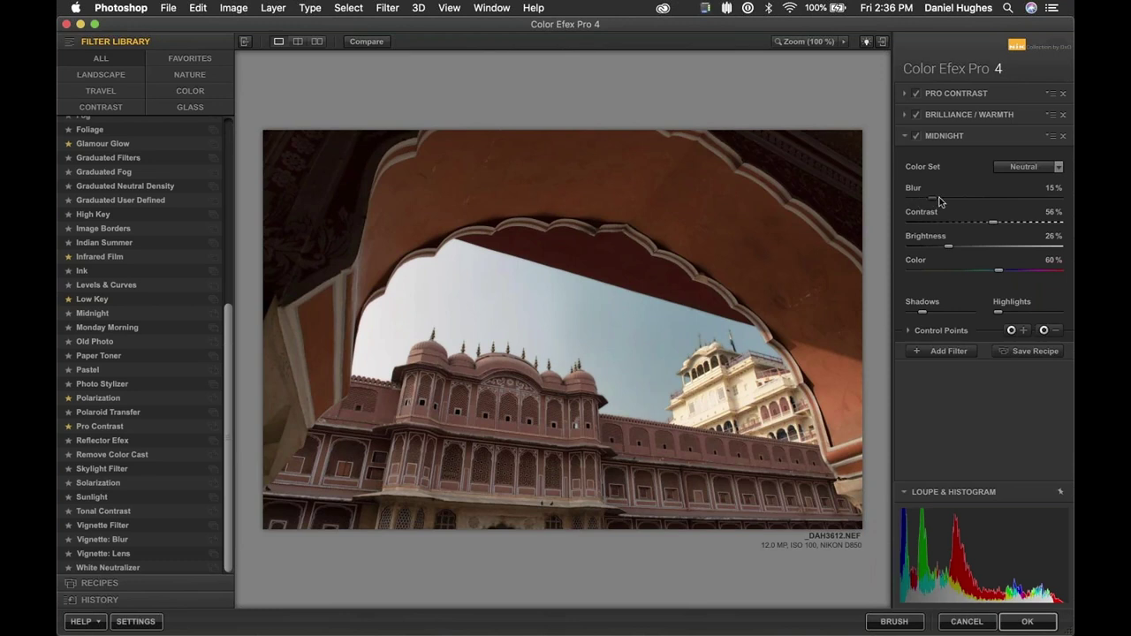
click(917, 137)
click(917, 137)
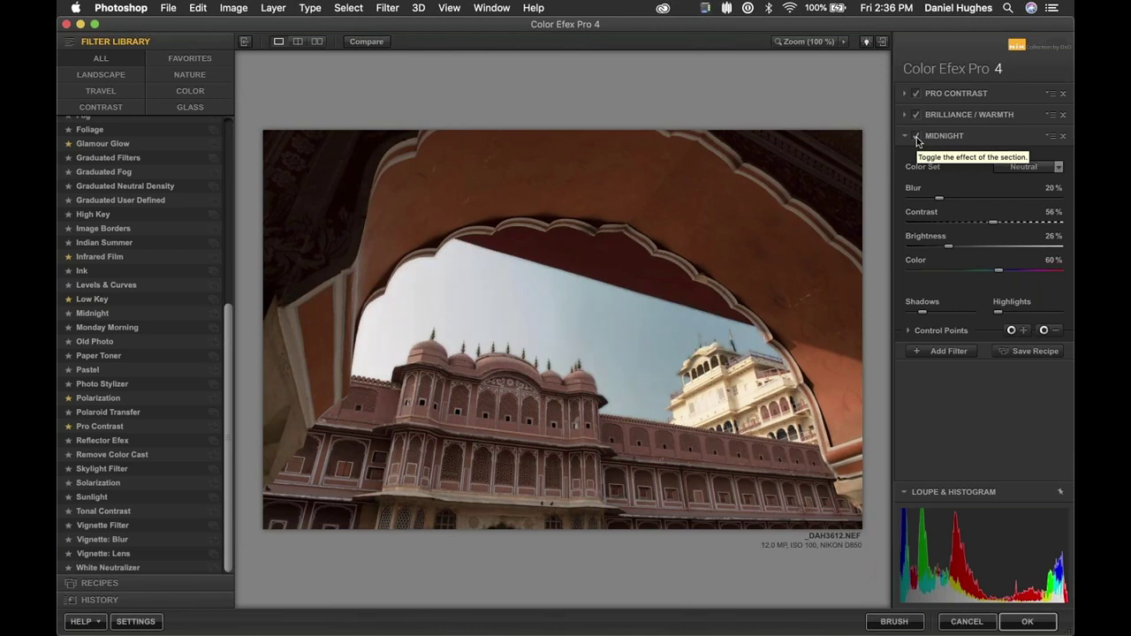
click(917, 137)
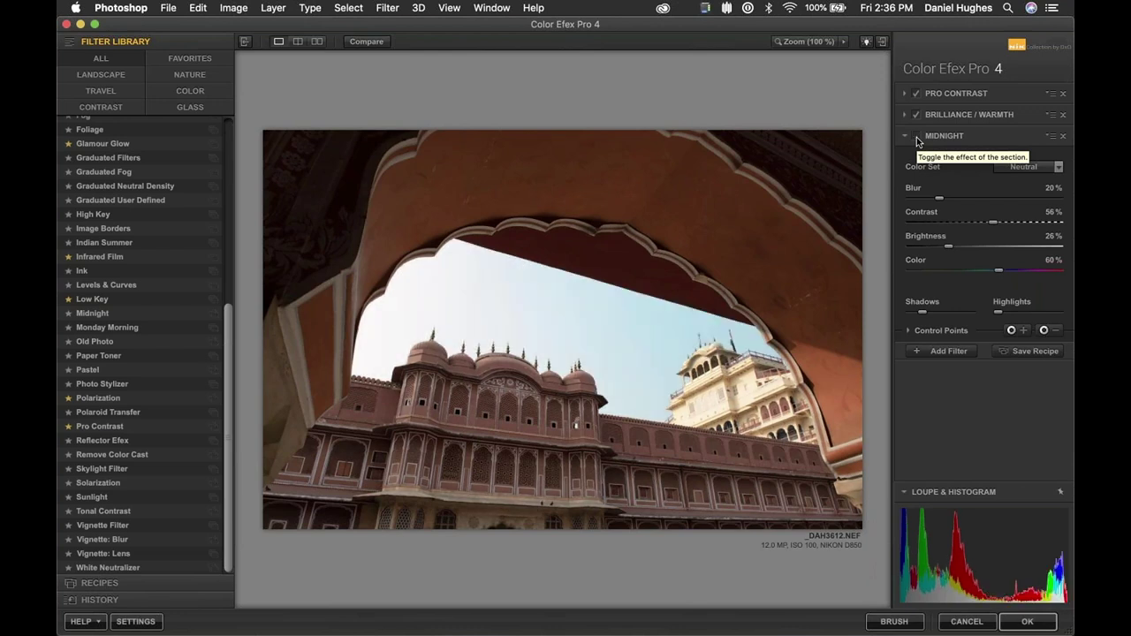
click(917, 139)
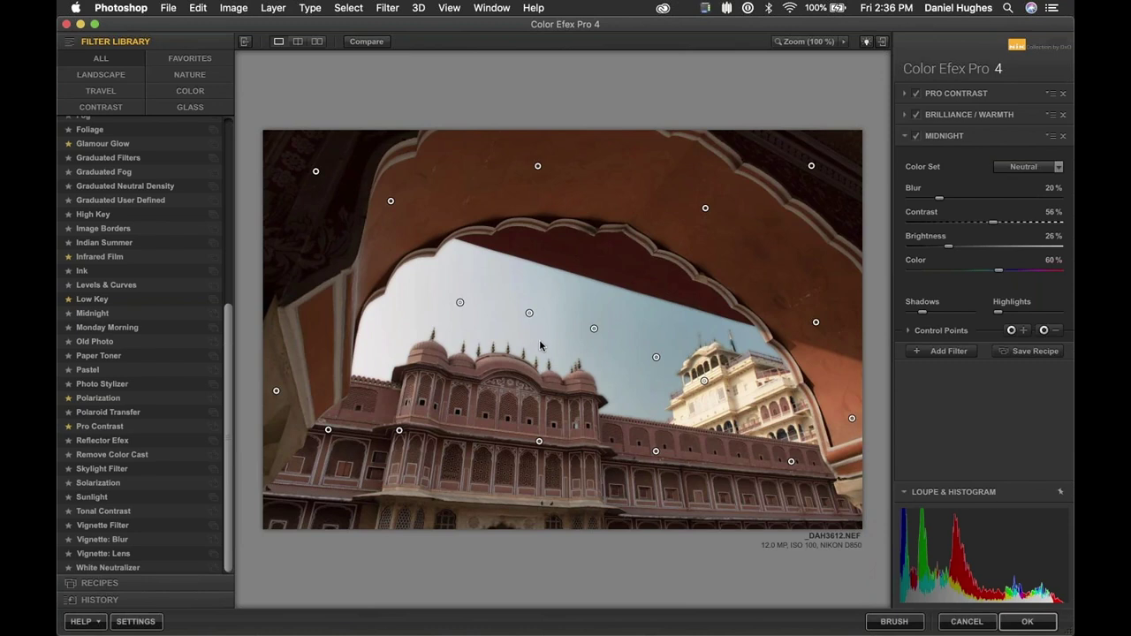
Save the three-filter stack as a custom recipe named '_test 1'.
click(1023, 354)
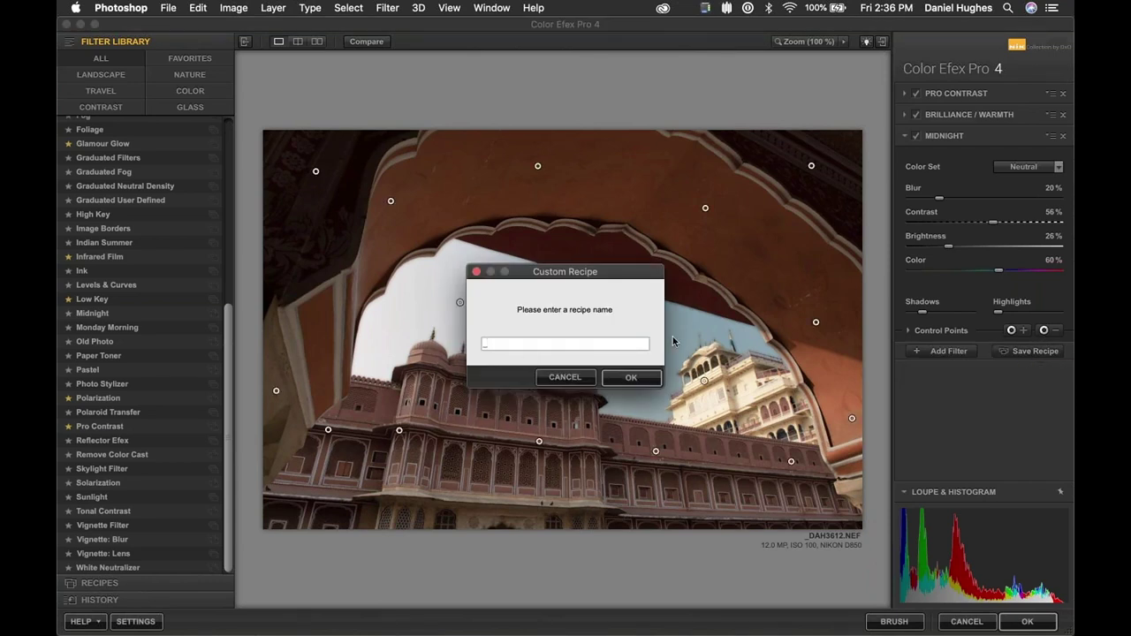
text(_test 1)
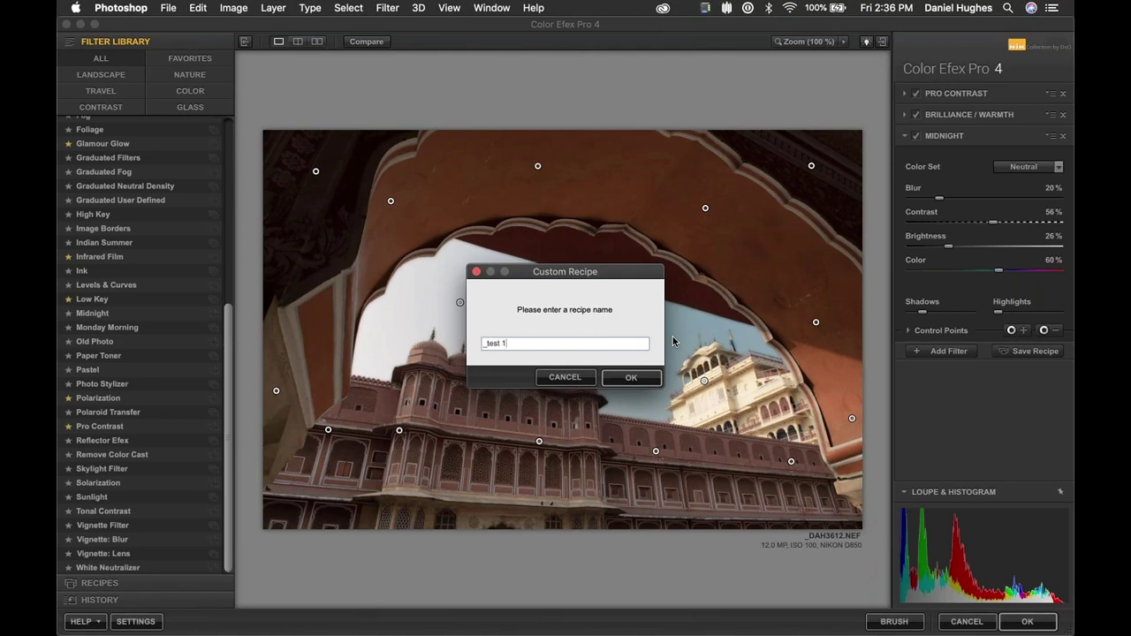
click(632, 378)
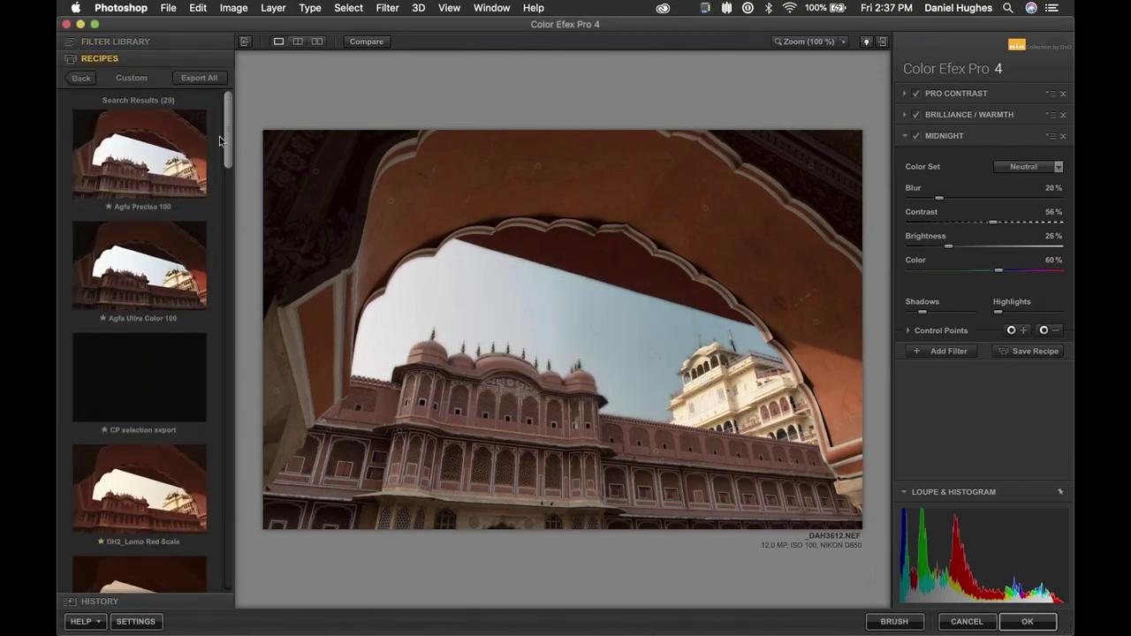
Apply a different saved recipe, replacing the current filters.
scroll(177, 309, down, 20)
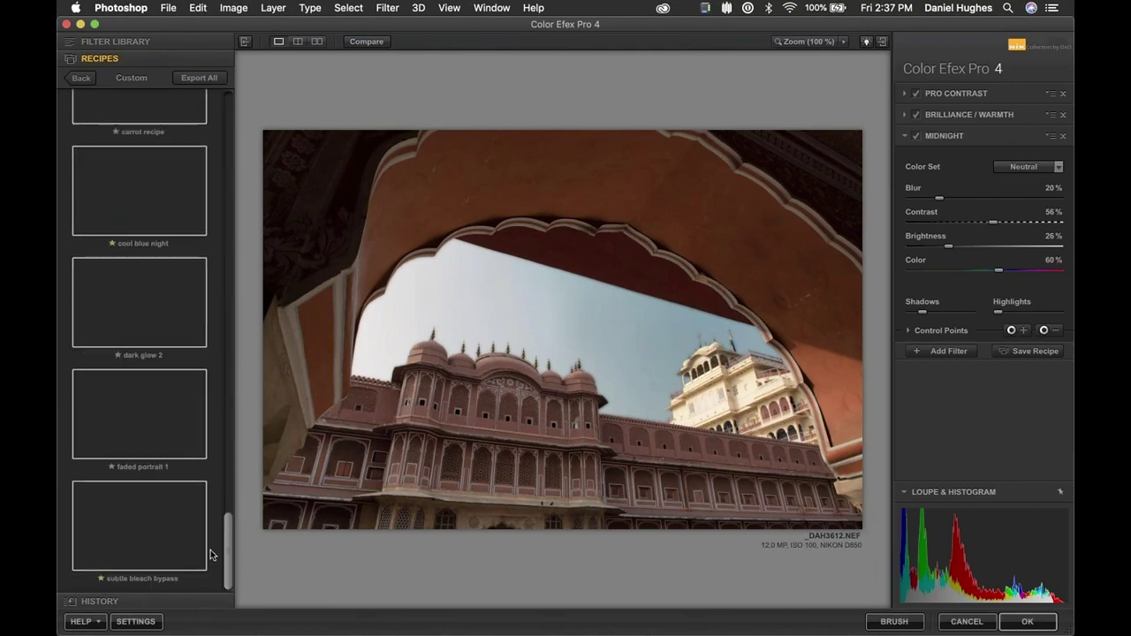
scroll(216, 548, up, 3)
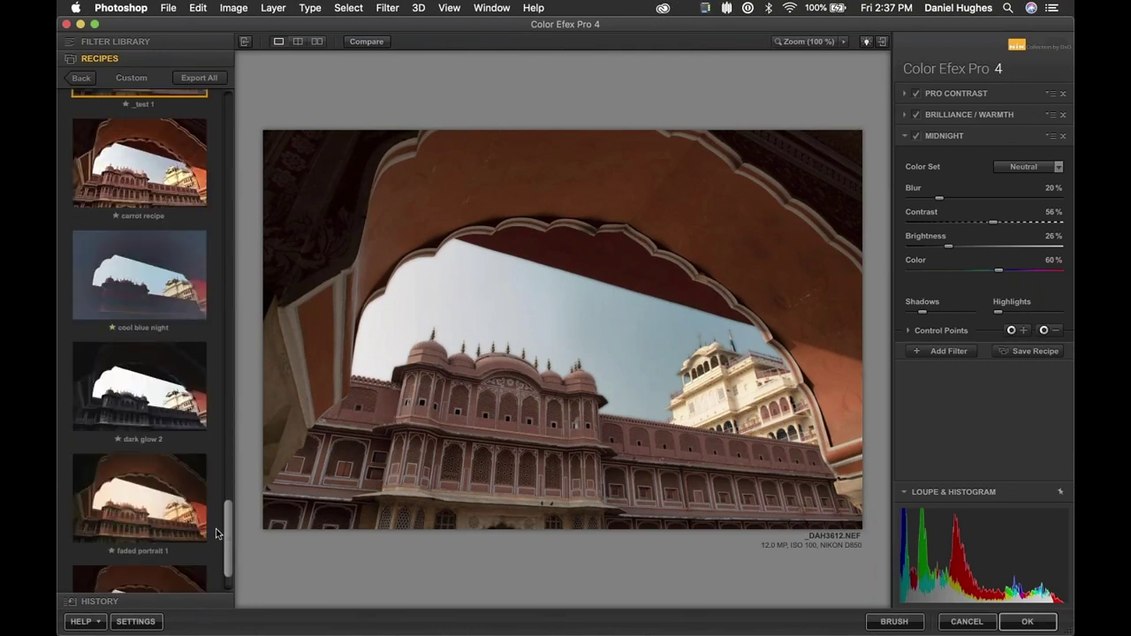
scroll(218, 544, down, 3)
scroll(229, 490, up, 12)
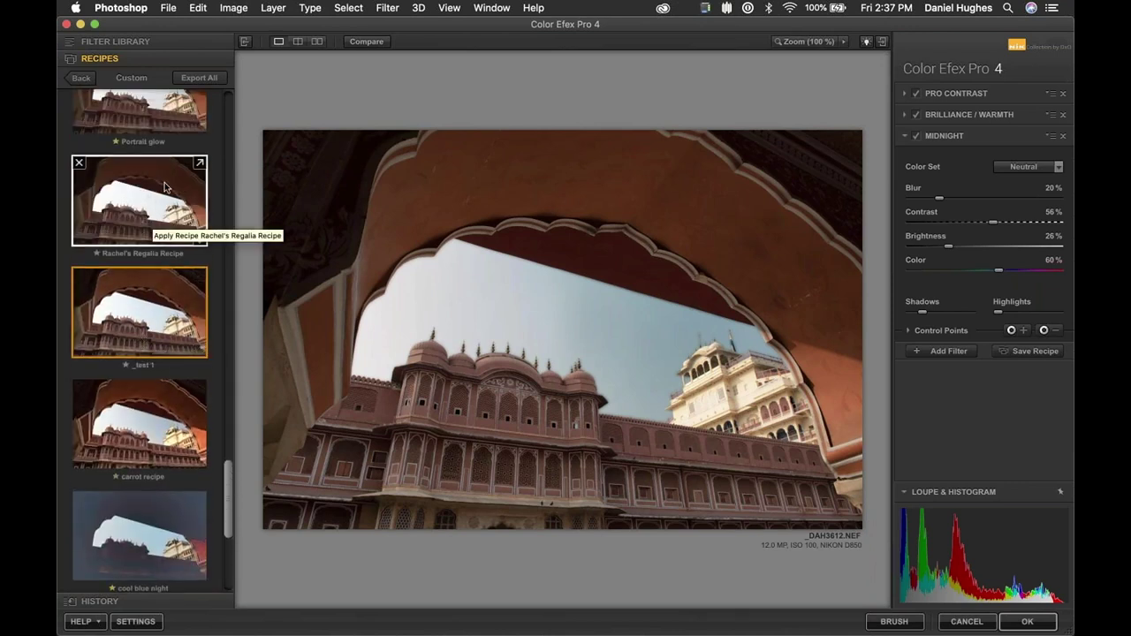
click(166, 210)
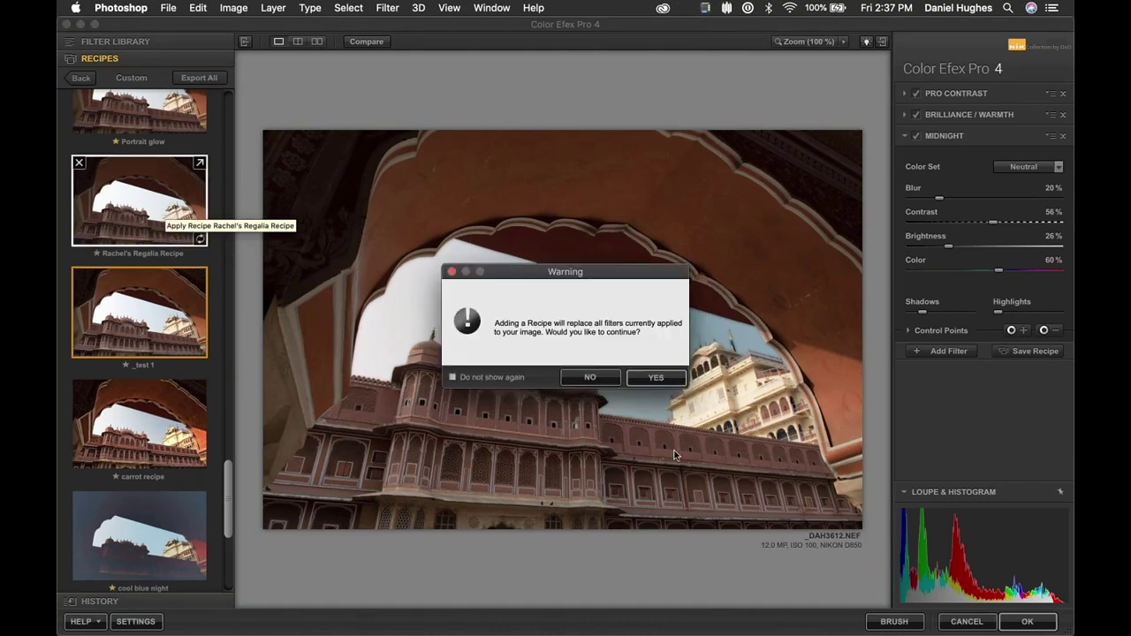
click(654, 378)
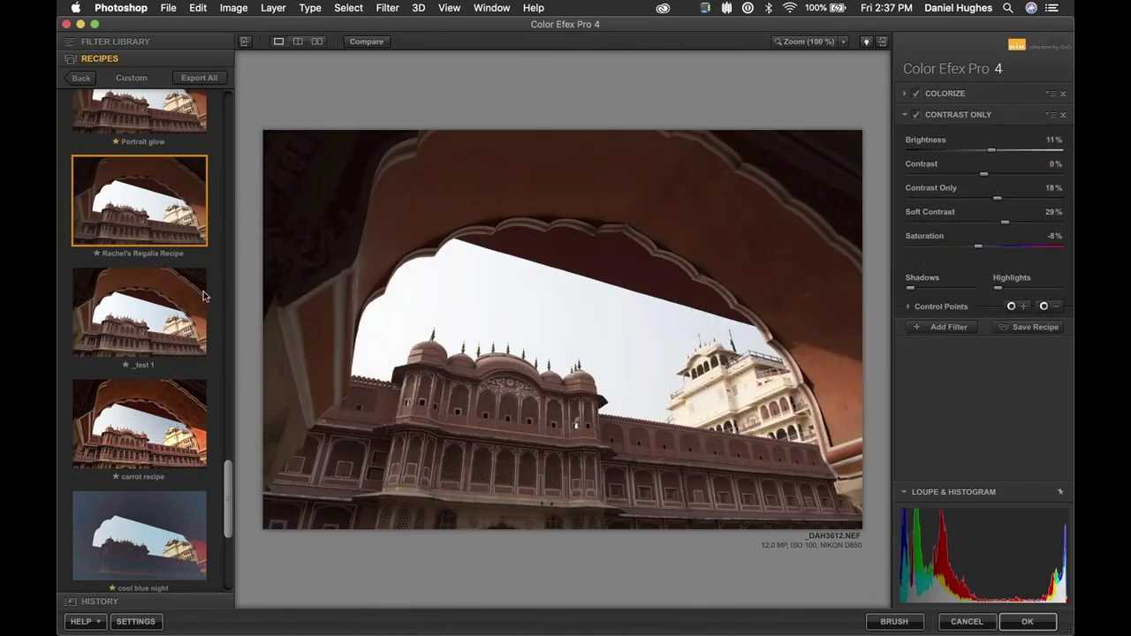
Reapply the _test 1 recipe, restoring Pro Contrast, Brilliance / Warmth and Midnight.
click(151, 304)
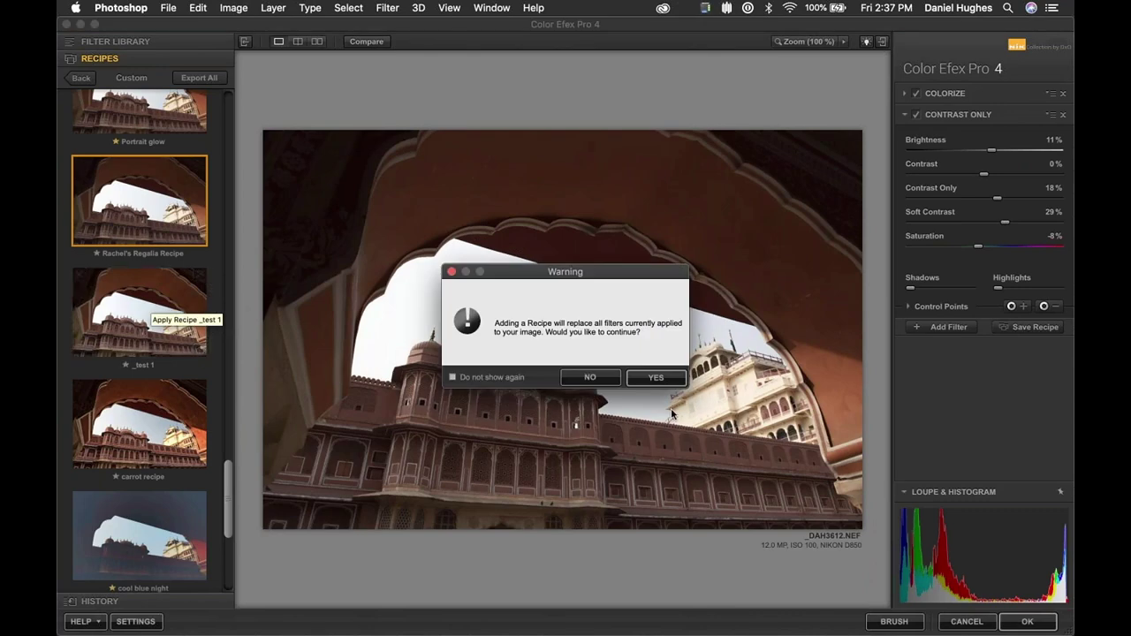
click(654, 378)
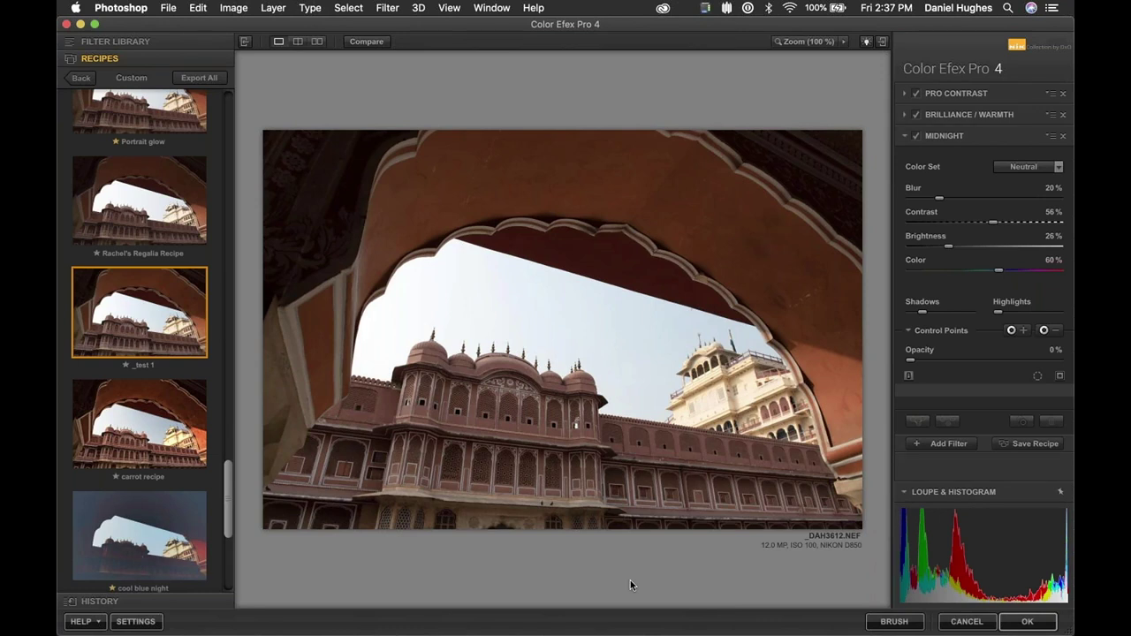
mouse_move(158, 336)
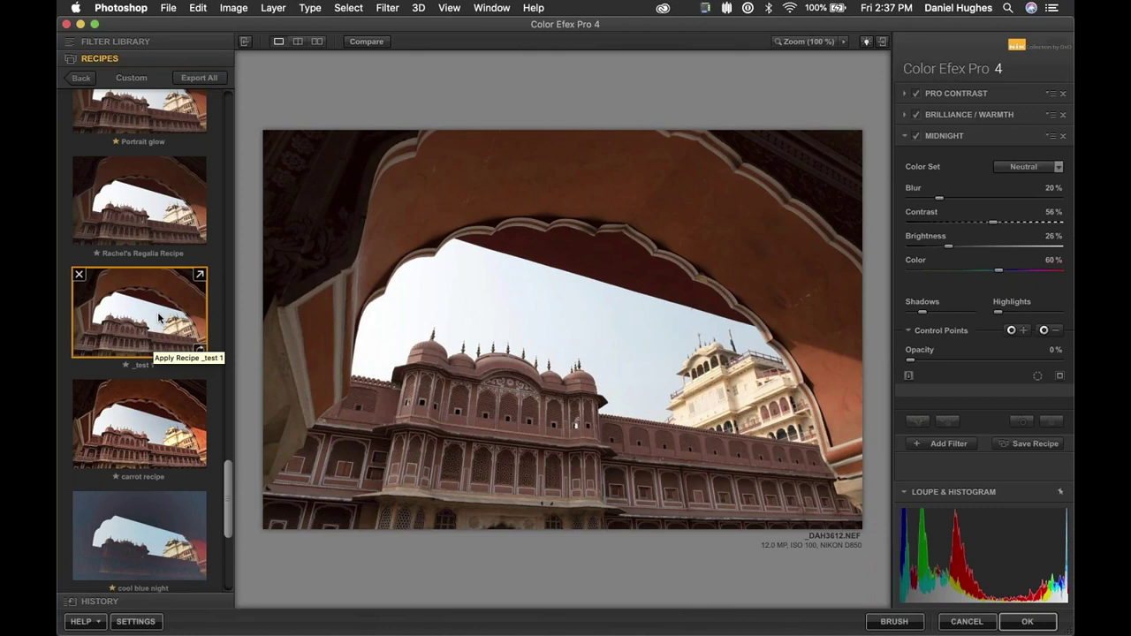
Expand the History panel and revert to the last Filter State Activated step under Midnight.
click(100, 604)
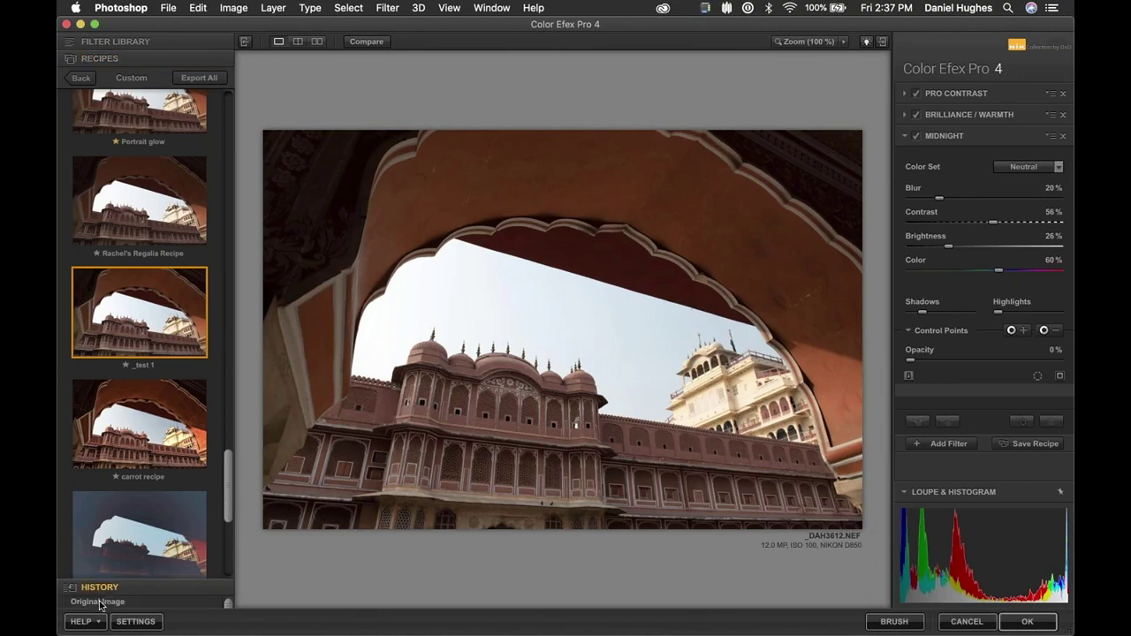
drag(230, 236, 240, 505)
click(95, 568)
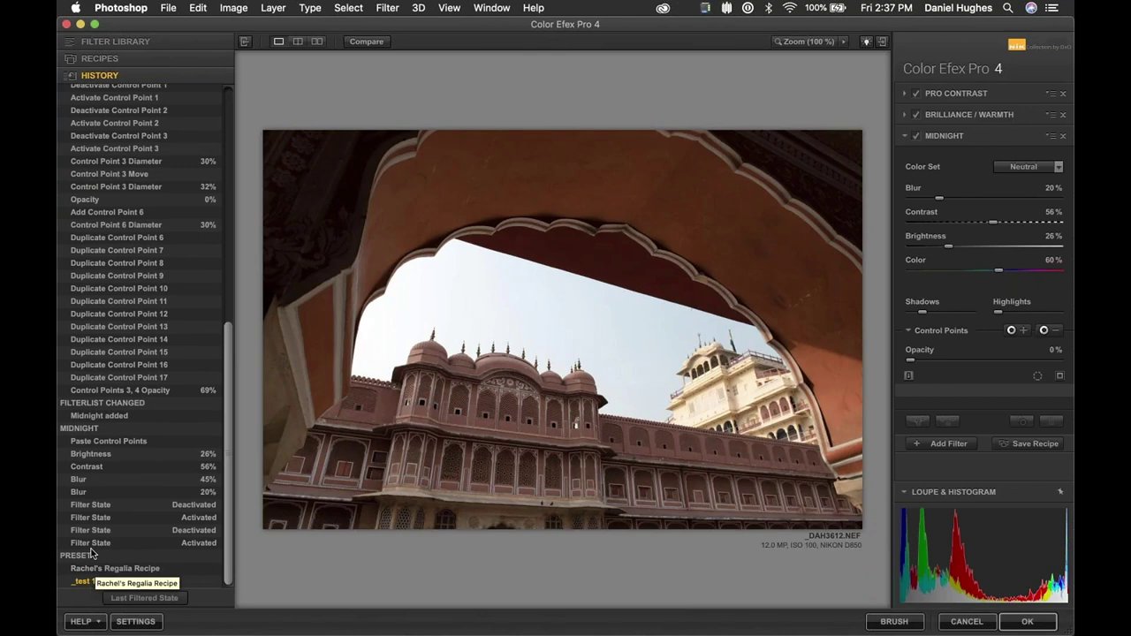
click(94, 544)
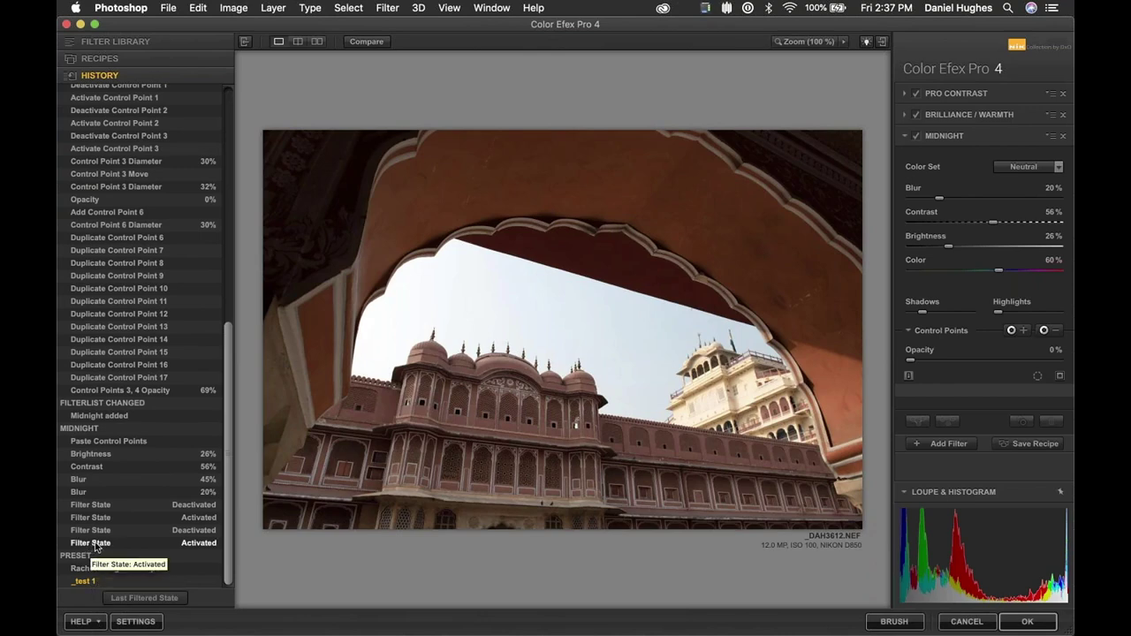
click(95, 546)
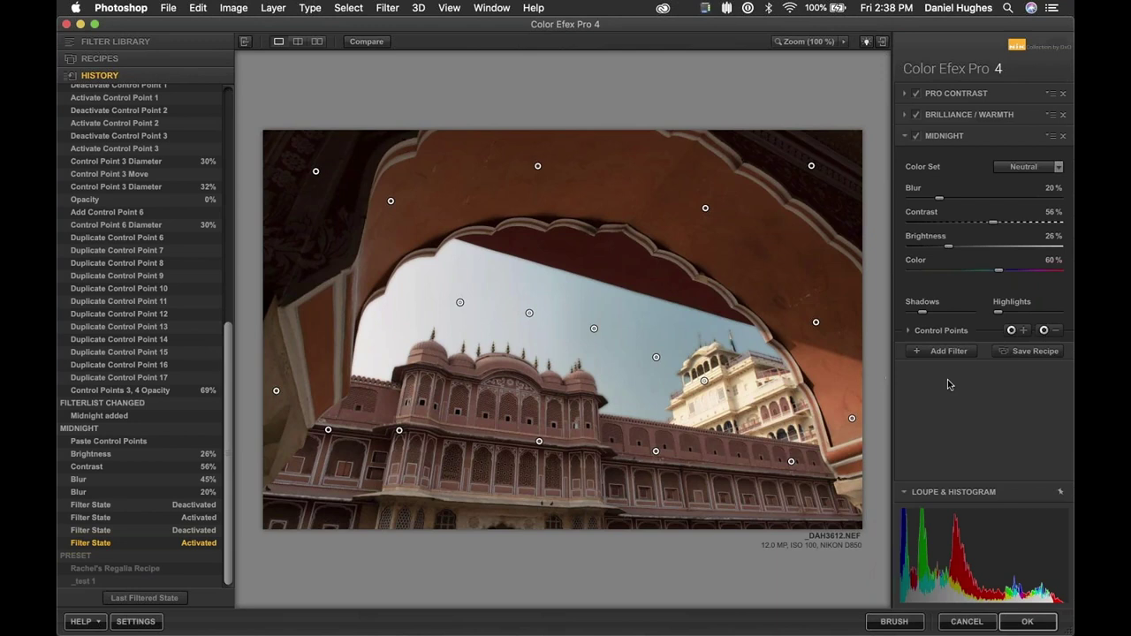
Save the current stack as custom recipe '_test 2' and find it below _test 1.
click(1034, 352)
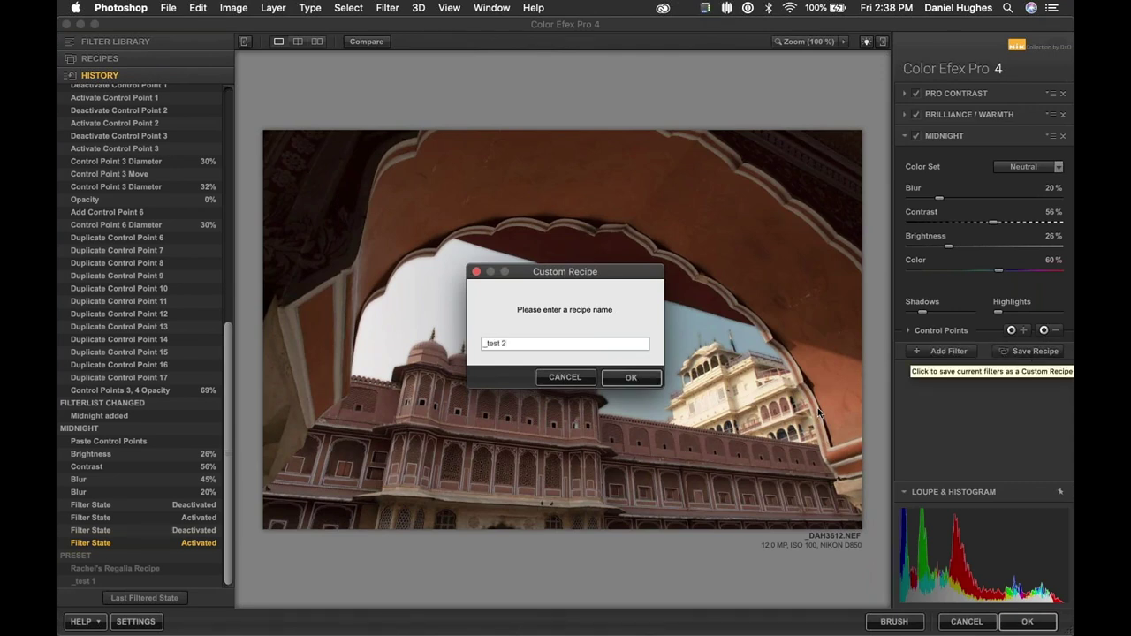
click(629, 378)
drag(228, 127, 224, 491)
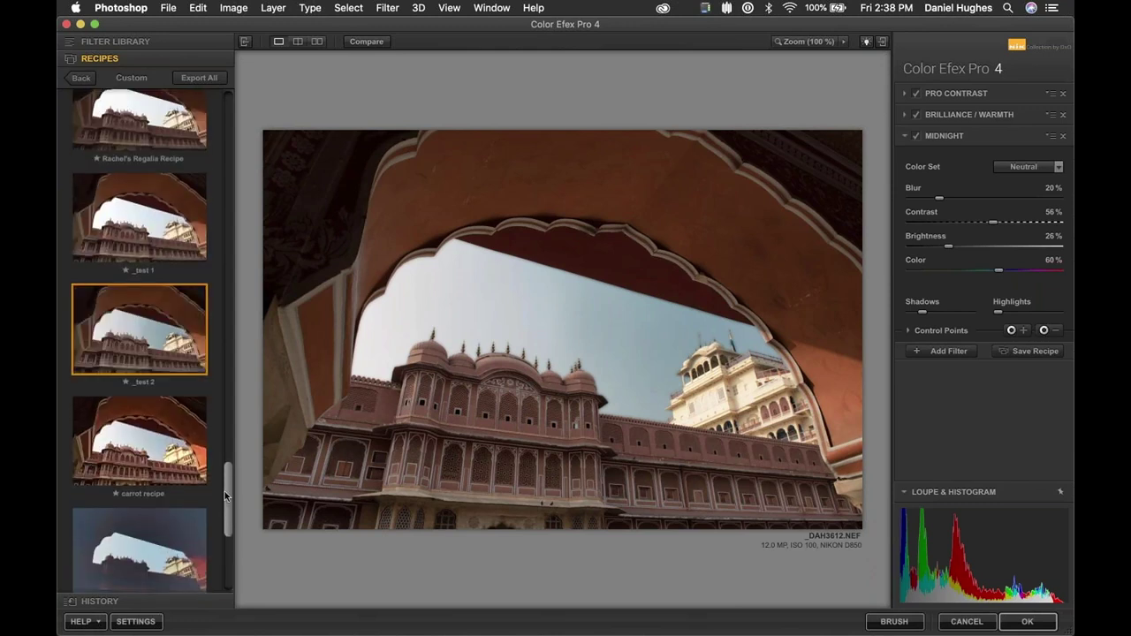
Apply the _test 1 recipe, then the _test 2 recipe, confirming each replacement.
click(148, 231)
click(650, 375)
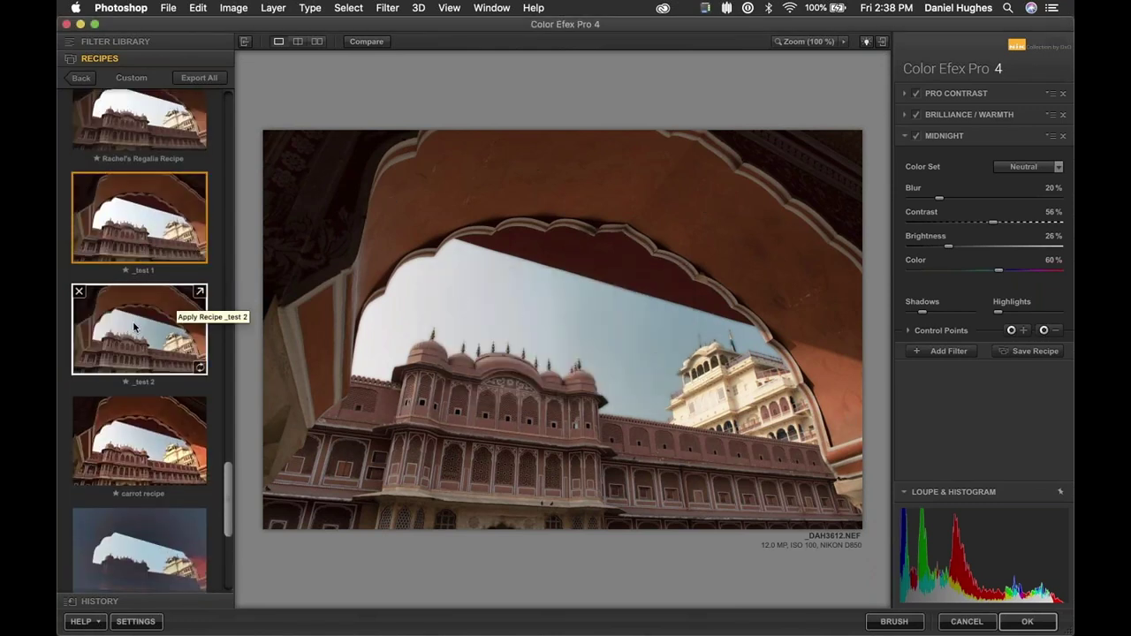
click(160, 352)
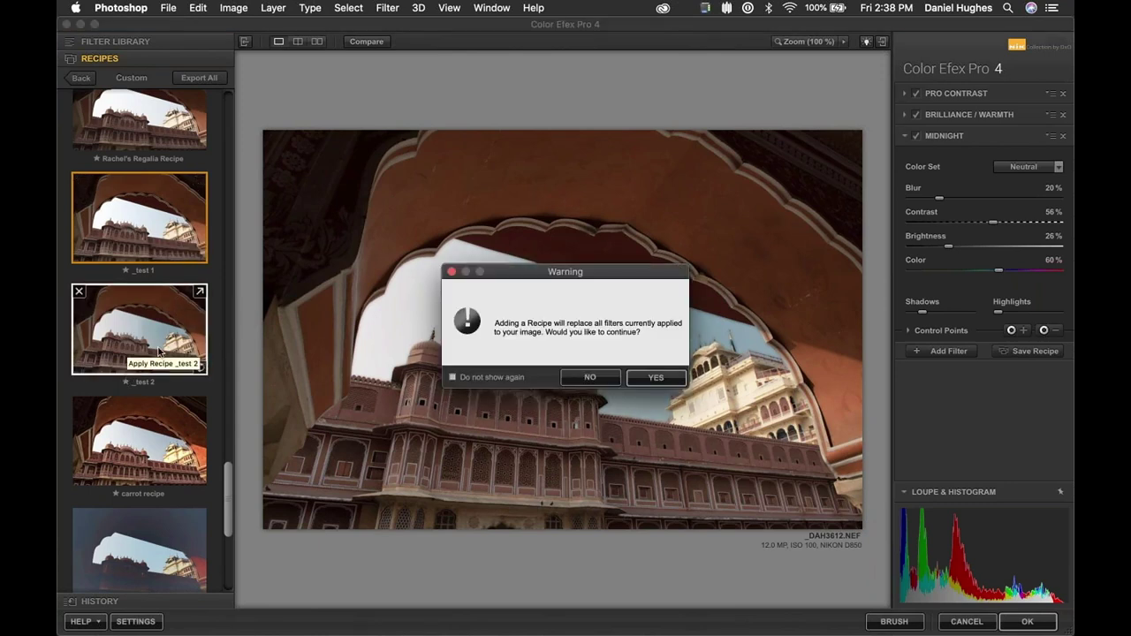
click(658, 379)
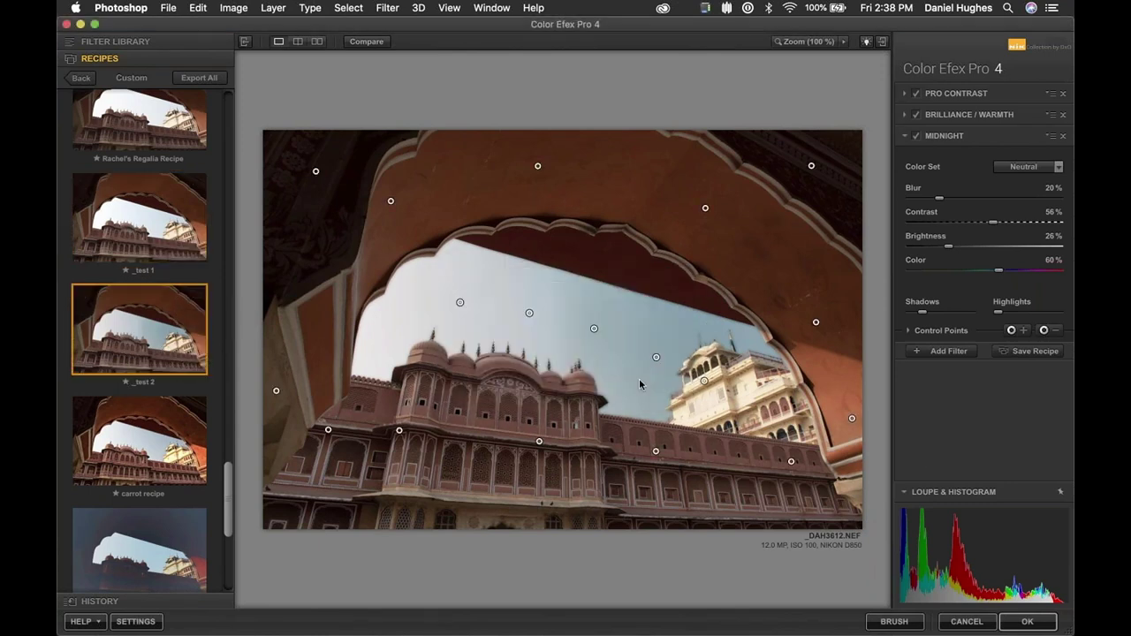
Try the carrot recipe, then reapply the _test 2 recipe to the photo.
mouse_move(108, 346)
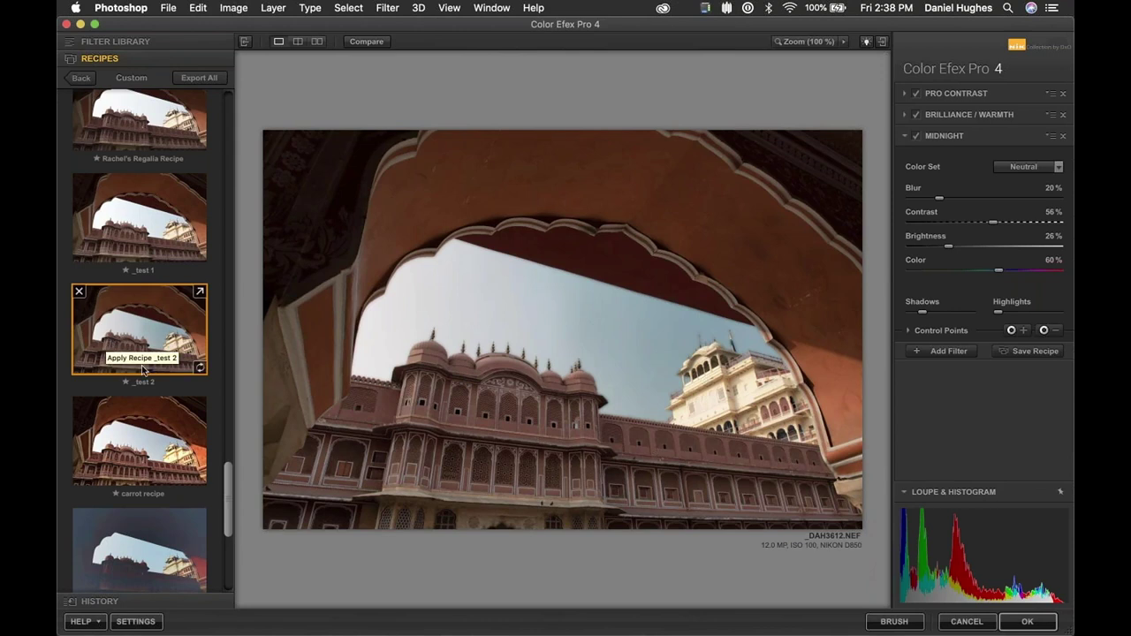
click(154, 446)
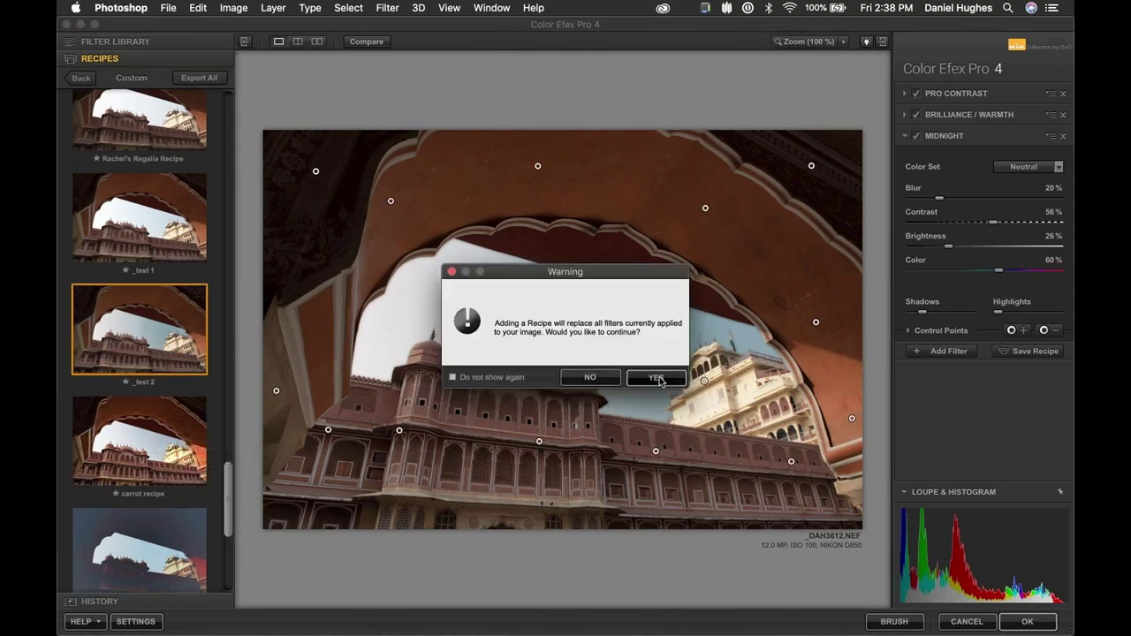
click(656, 379)
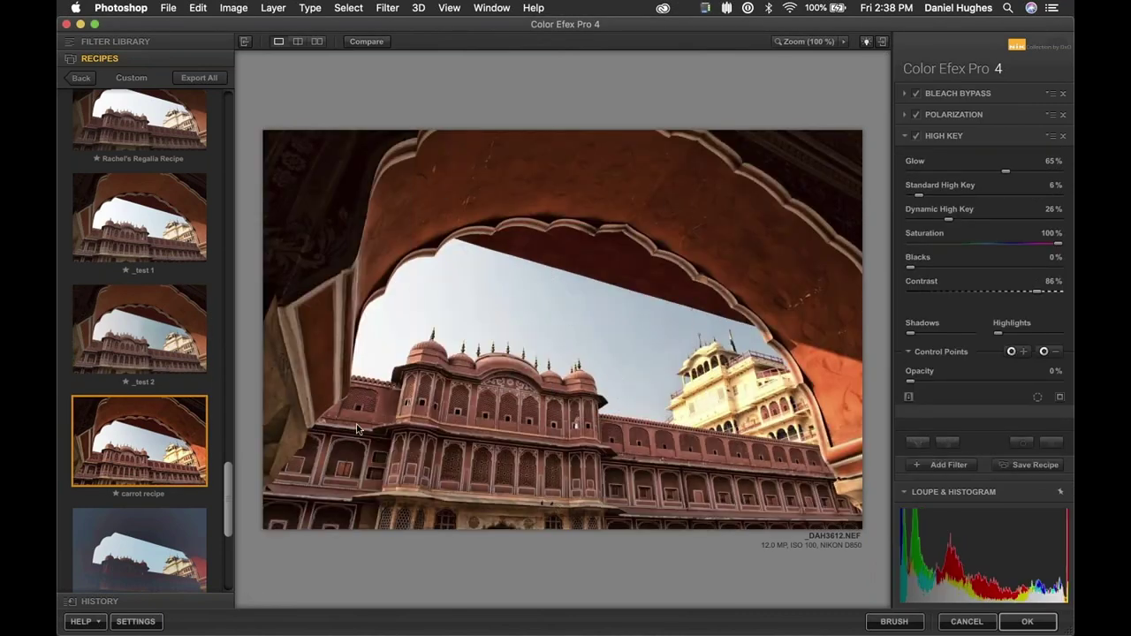
click(149, 344)
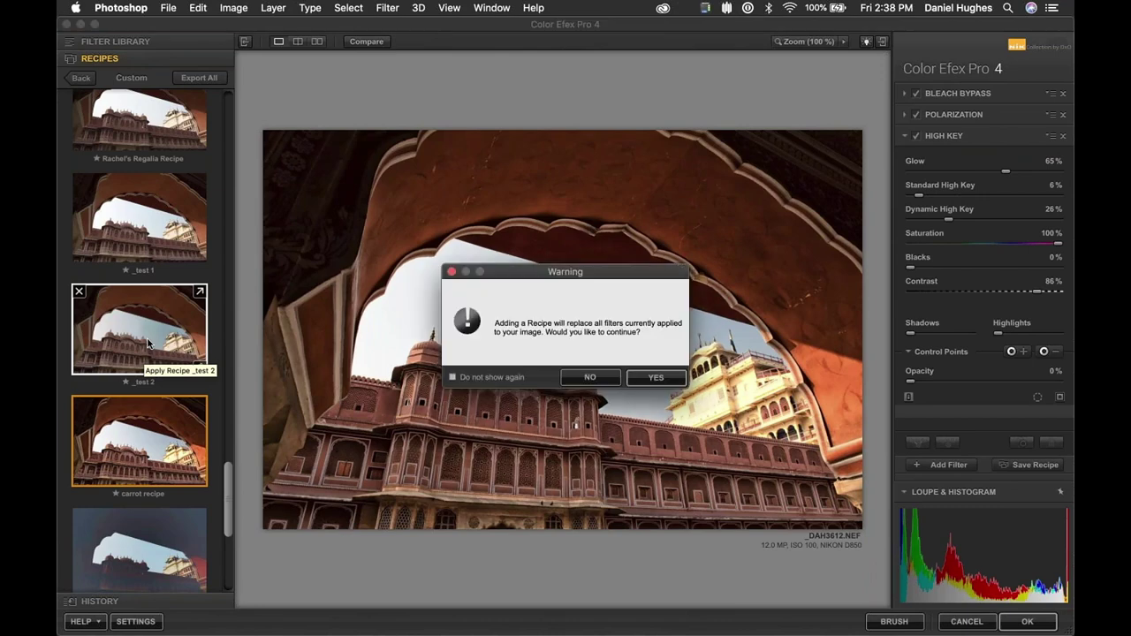
click(654, 381)
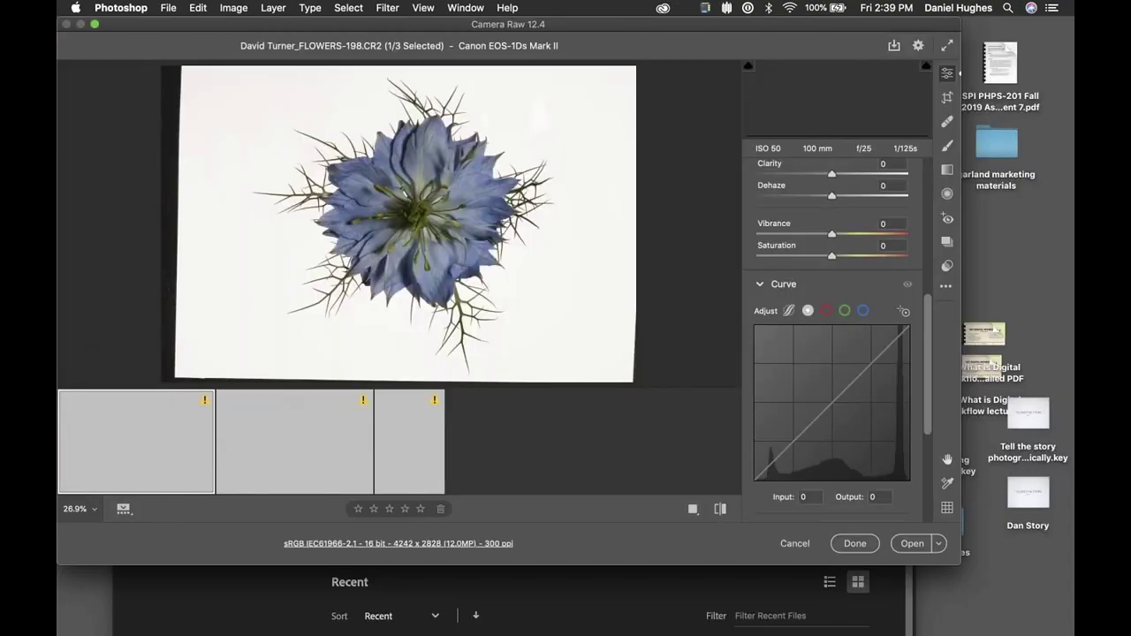
Check the White balance menu unchanged, then open all three raw images in Photoshop.
shift+click(409, 428)
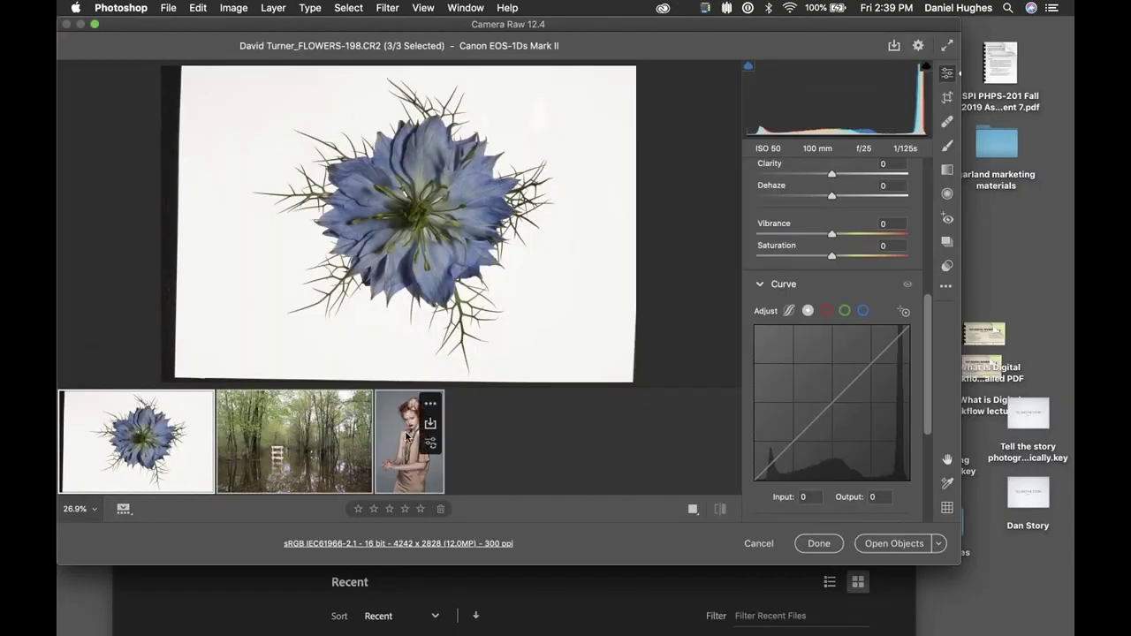
click(407, 437)
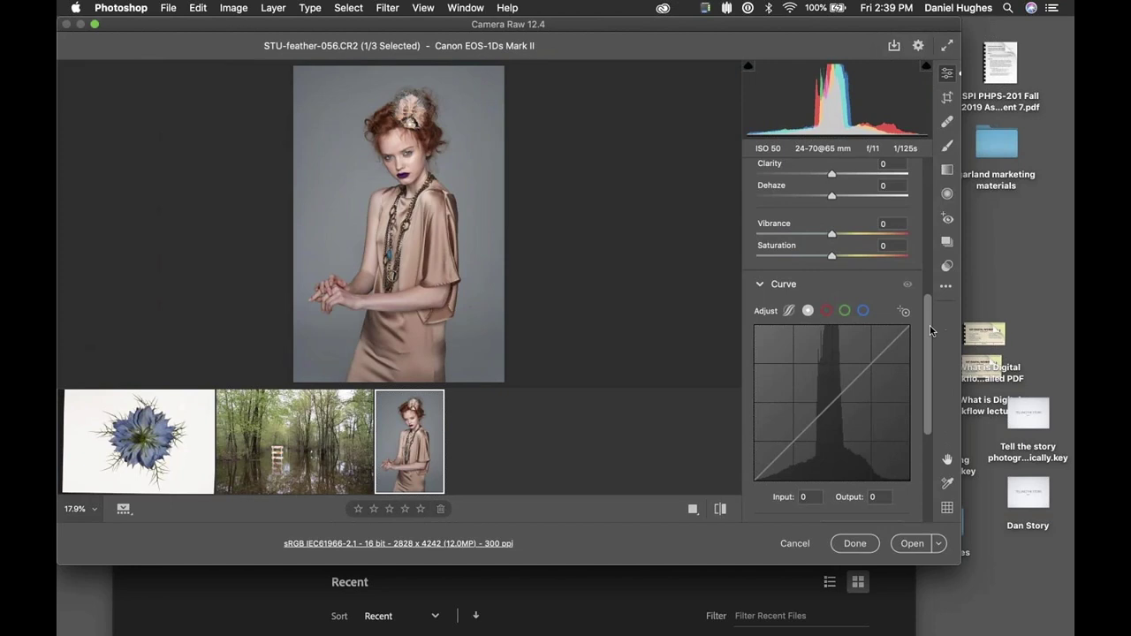
scroll(862, 228, up, 10)
click(865, 253)
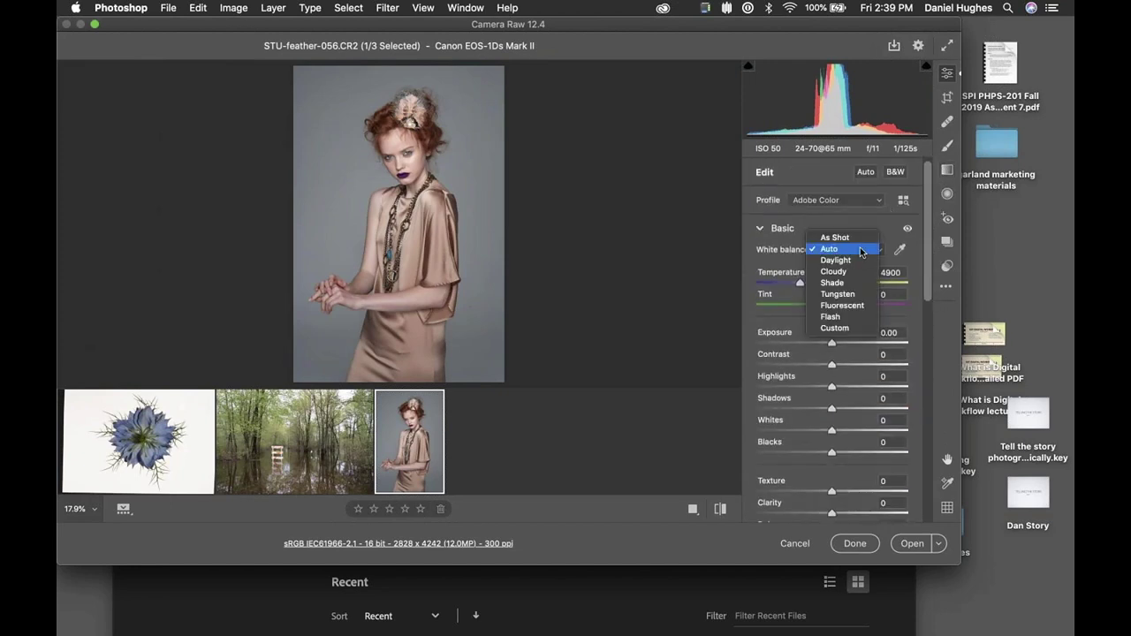
click(578, 283)
shift+click(101, 477)
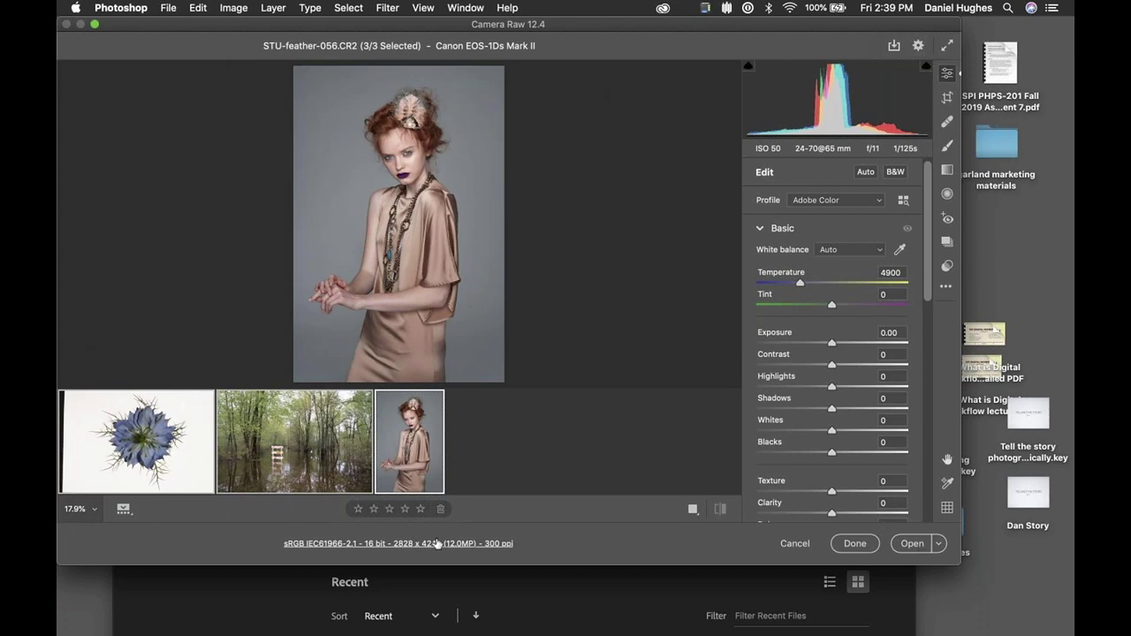
click(919, 544)
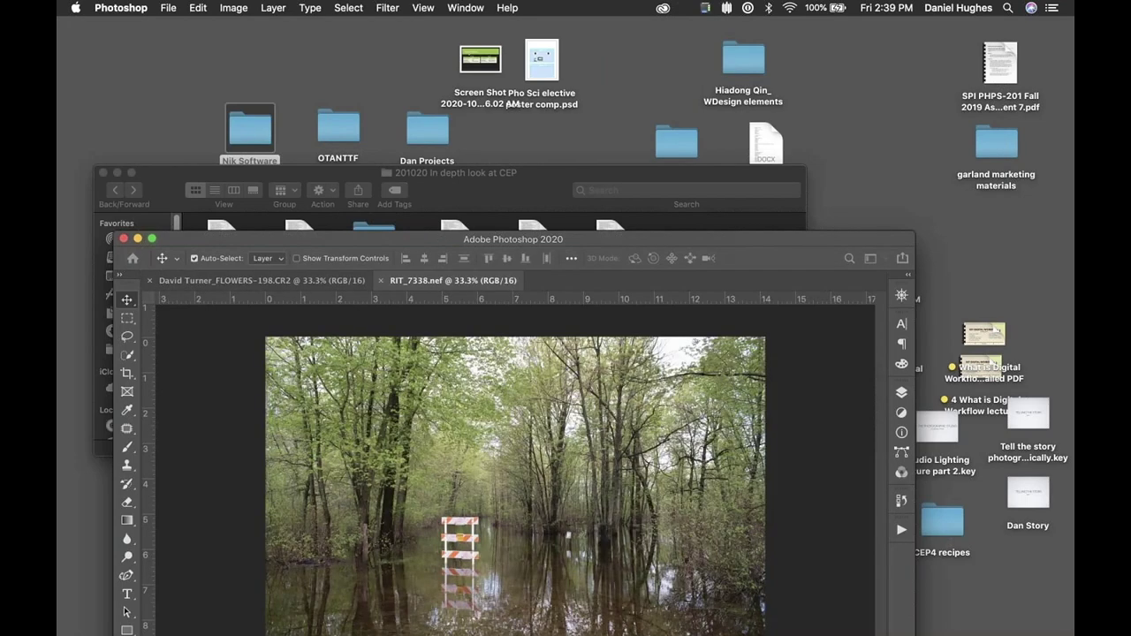
Maximize Photoshop, switch to the RIT_7338.nef document and launch Color Efex Pro 4 on it.
drag(428, 240, 492, 26)
click(216, 25)
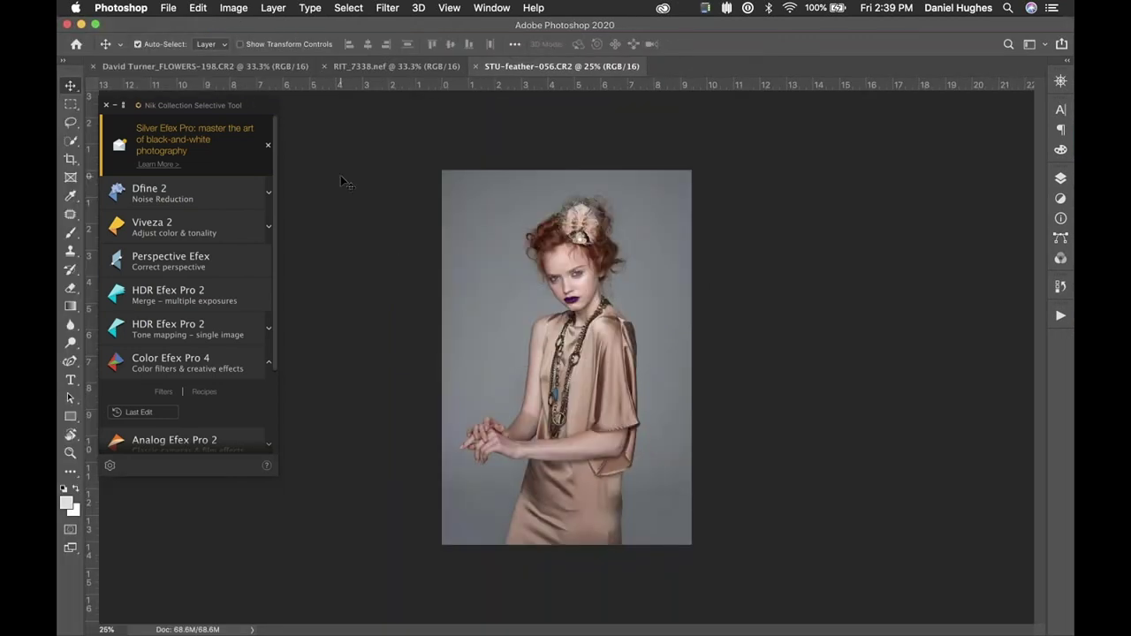
click(196, 68)
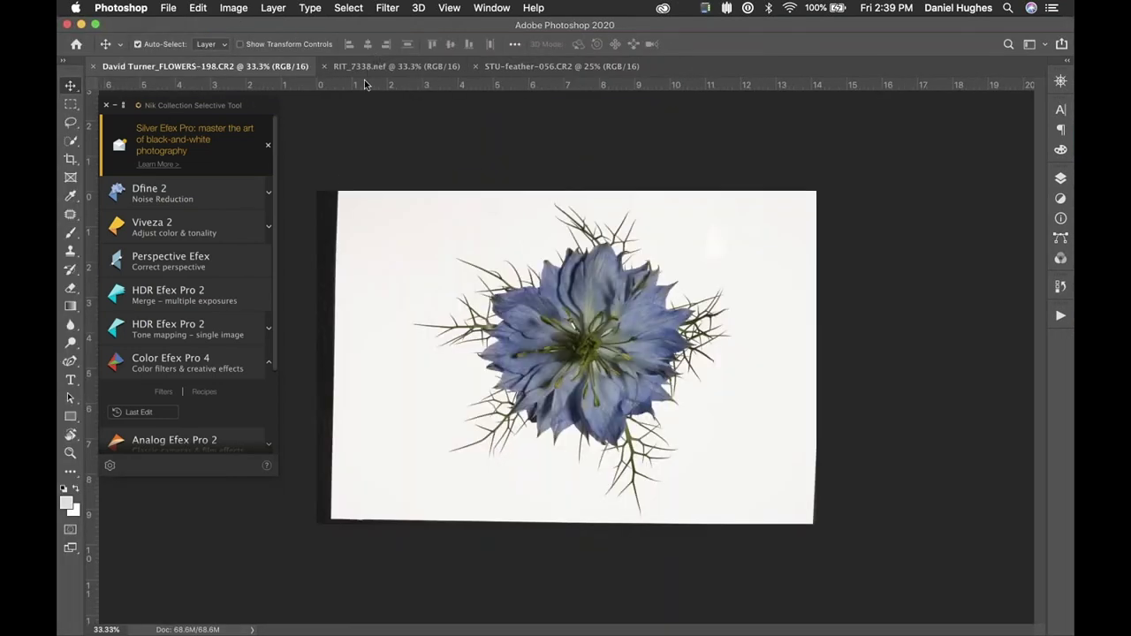
click(389, 70)
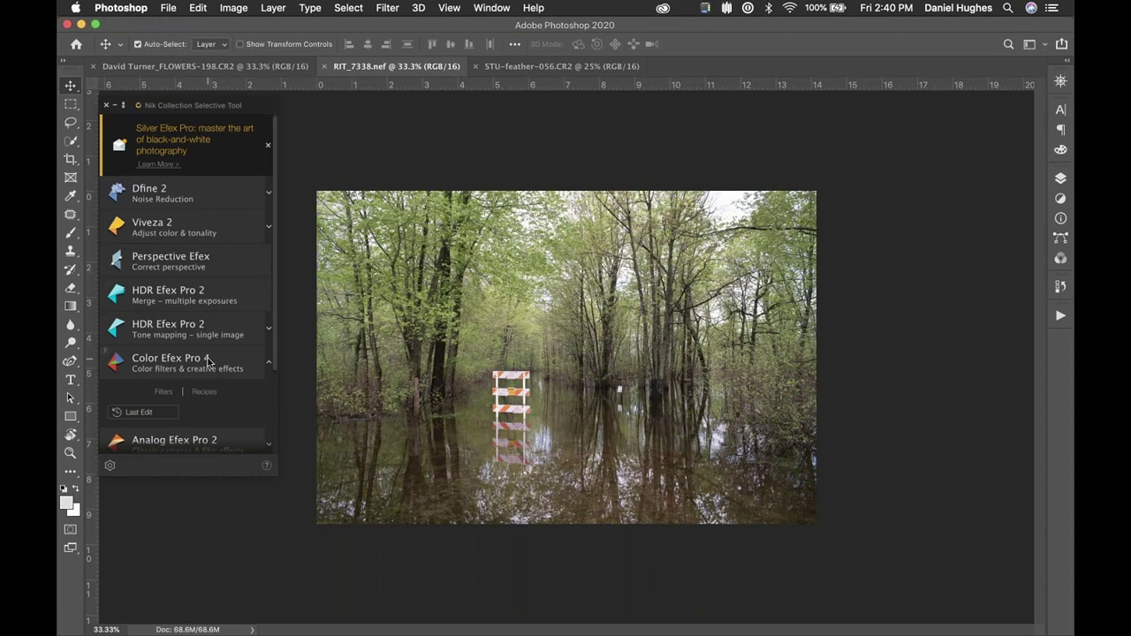
click(209, 362)
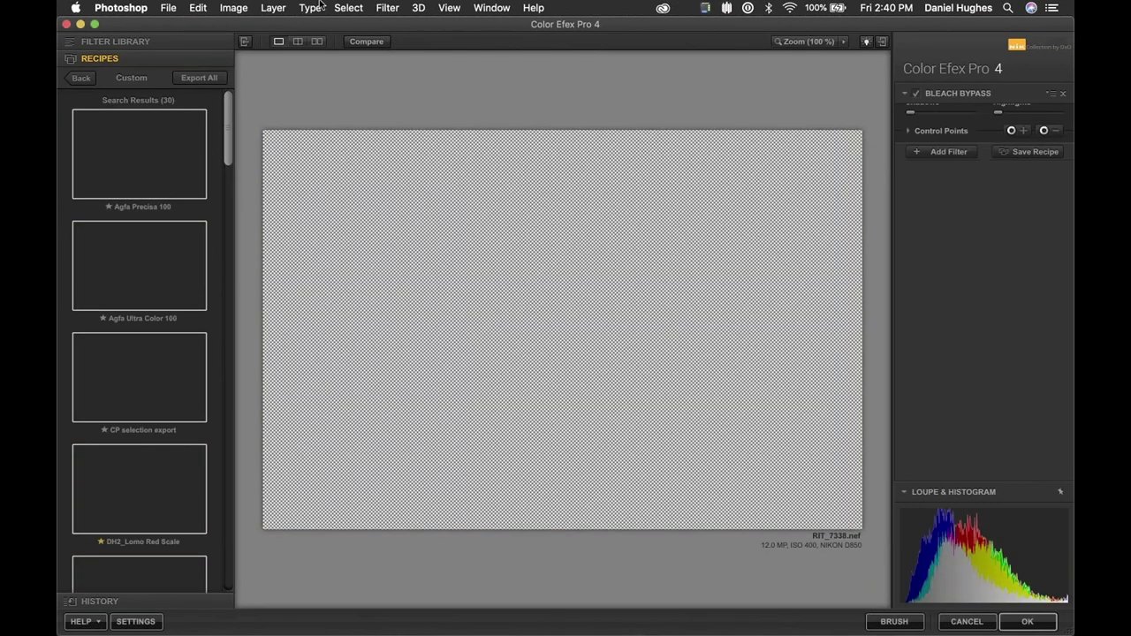
Replace the current filters with the En Vogue Lavander recipe, confirming the warning.
drag(226, 133, 242, 388)
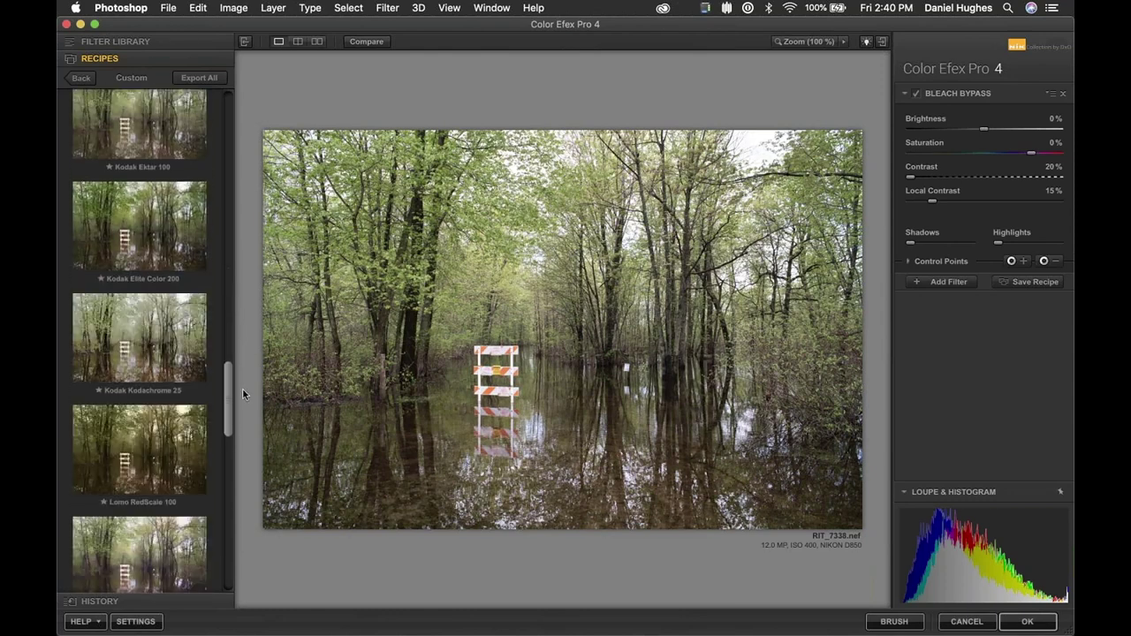
click(79, 80)
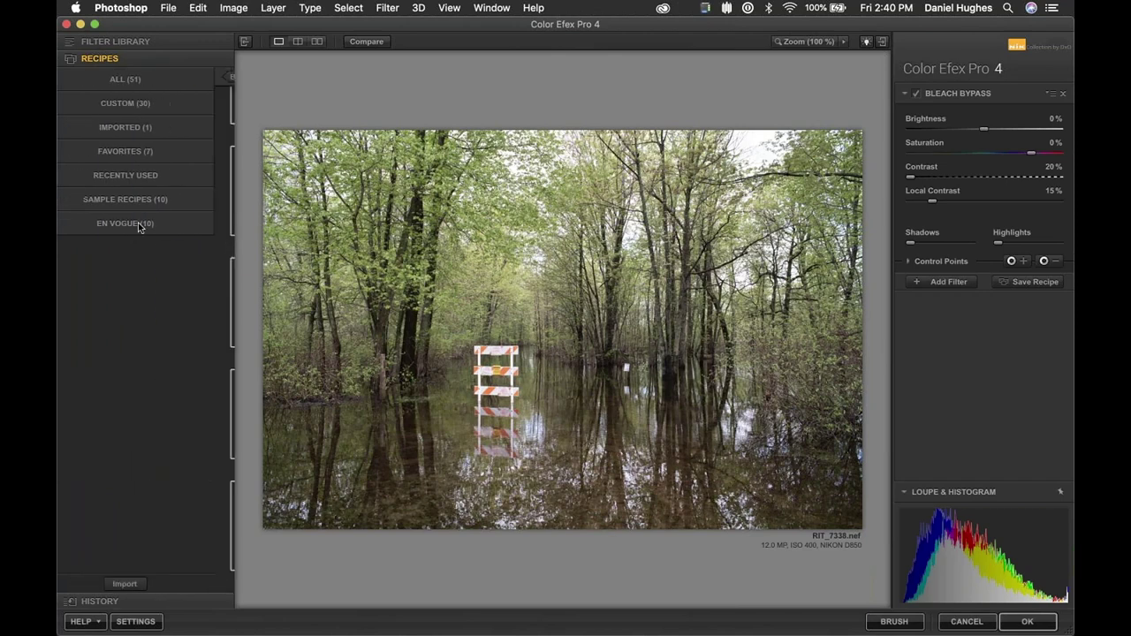
click(139, 225)
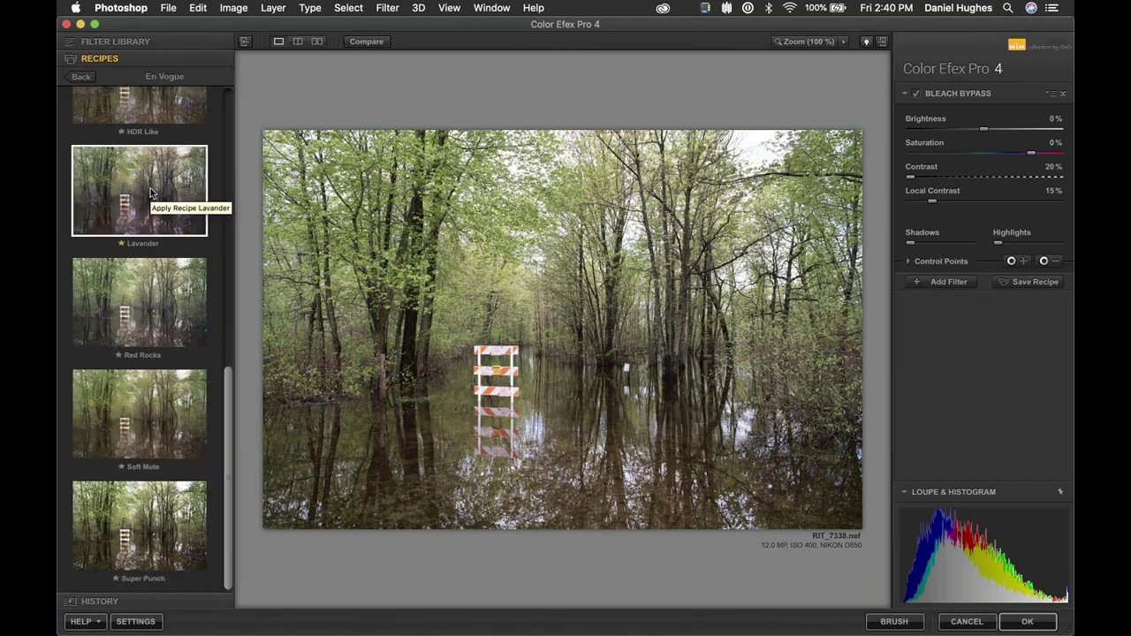
click(151, 193)
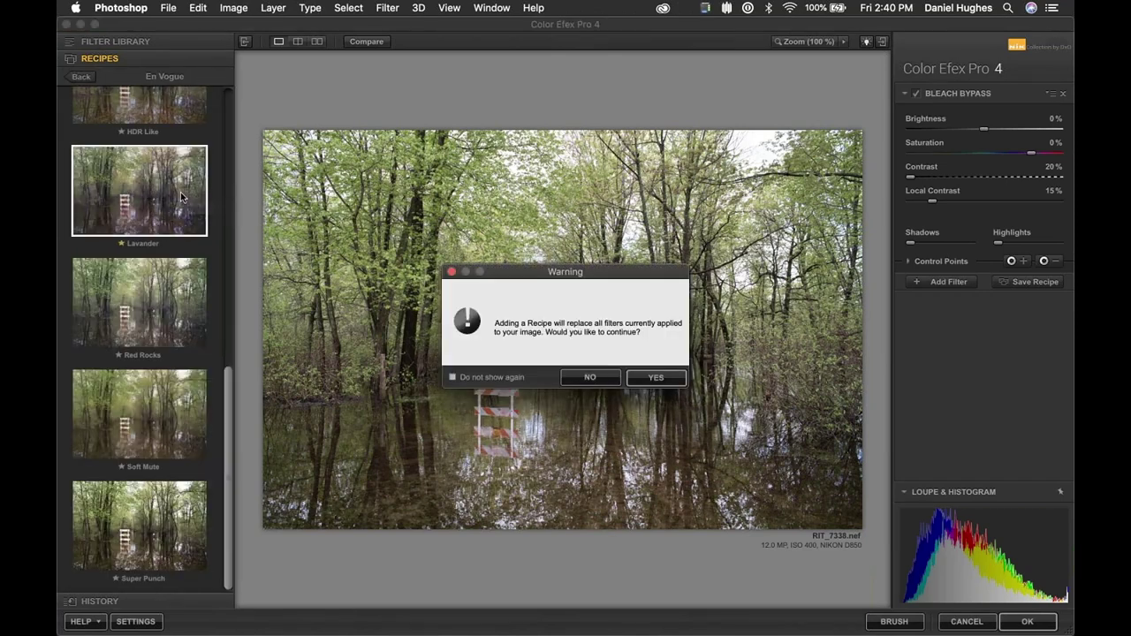
click(654, 378)
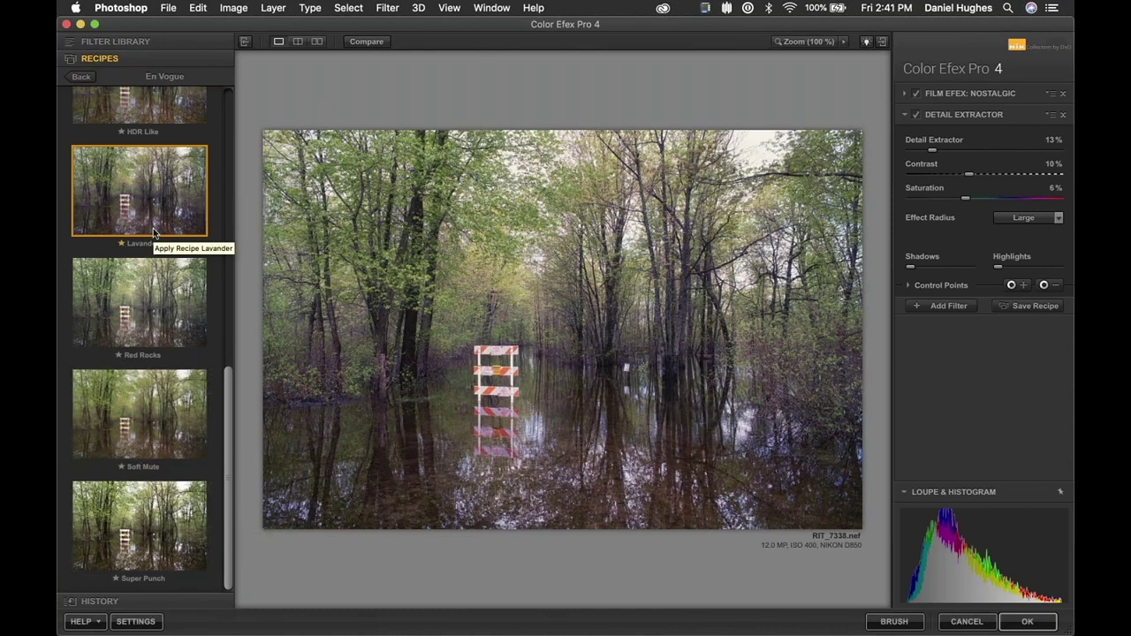
Apply the Super Punch recipe, undo it with Cmd+Z, then reapply Super Punch.
click(148, 523)
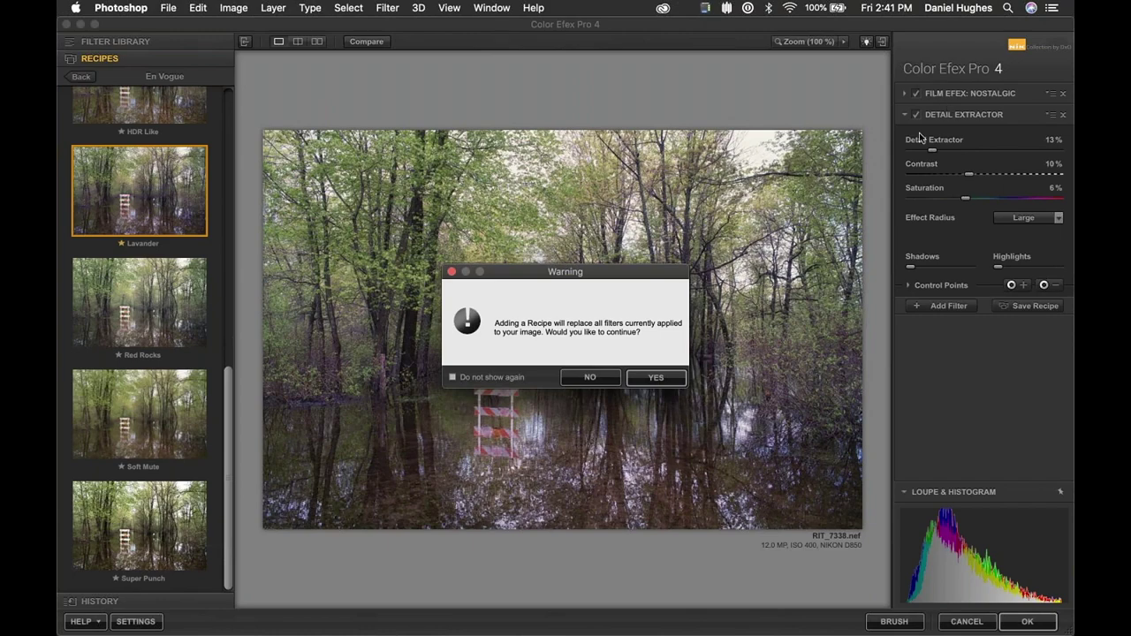
click(657, 378)
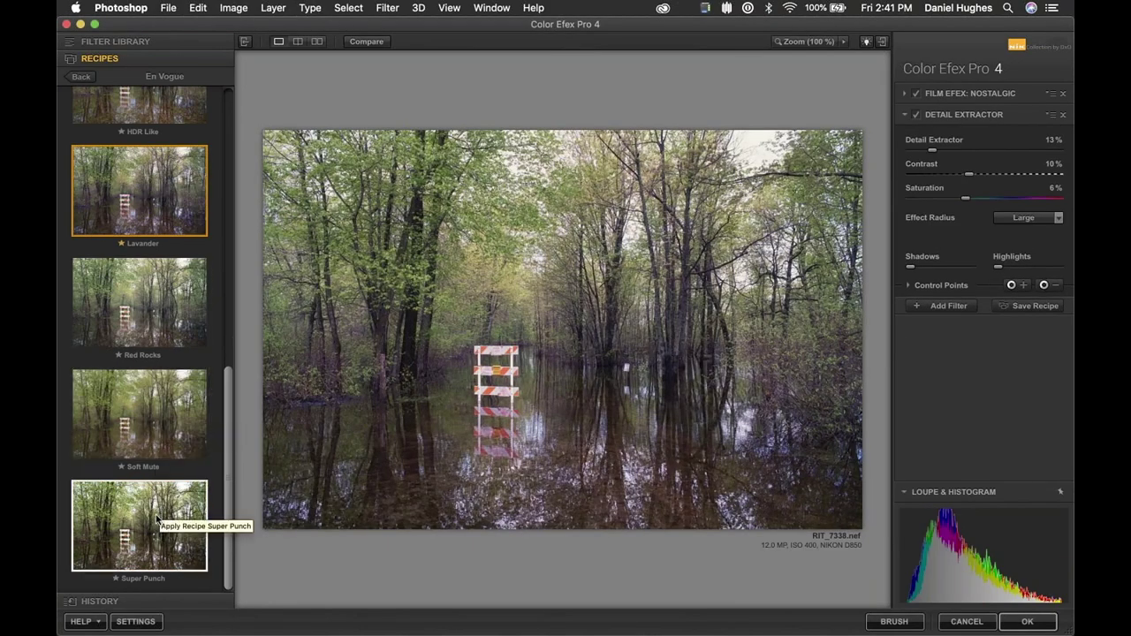
click(155, 518)
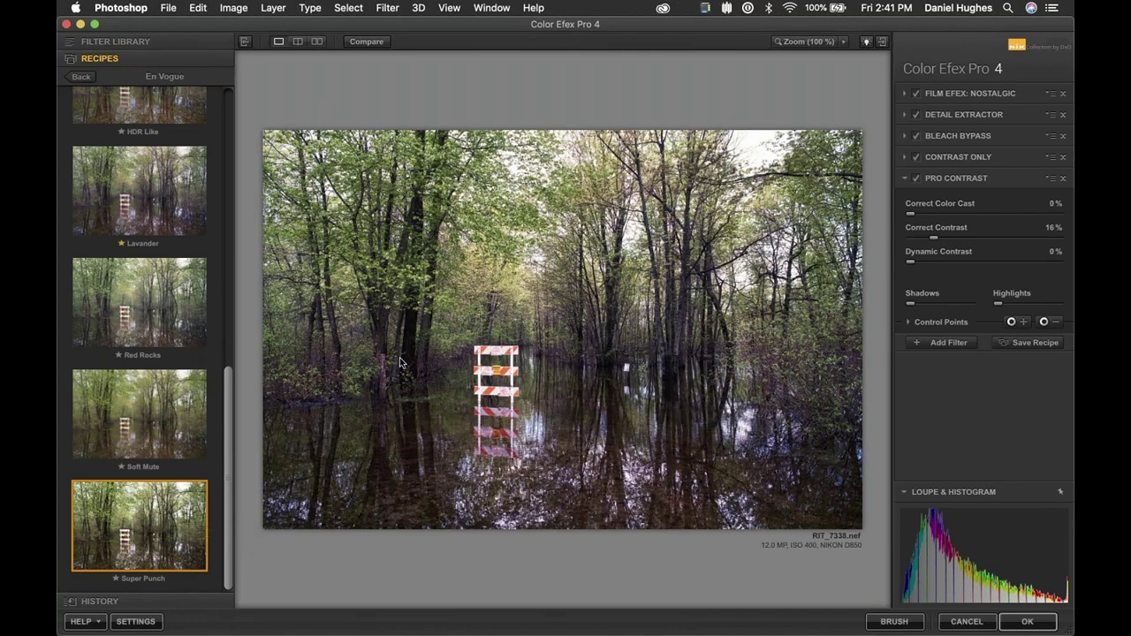
key(super+z)
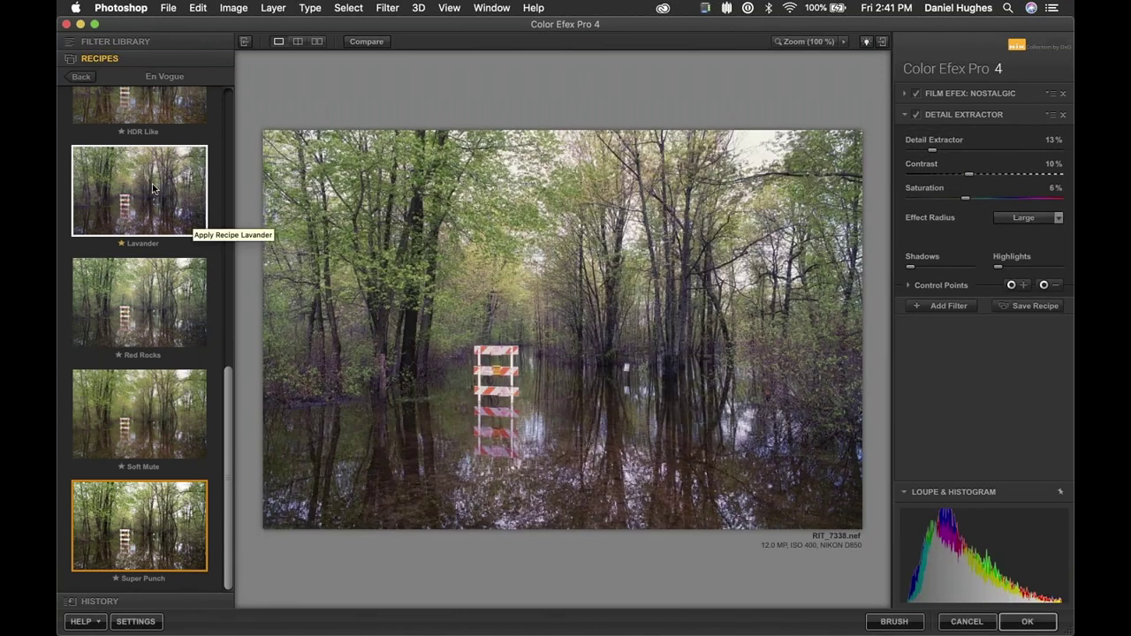
click(152, 519)
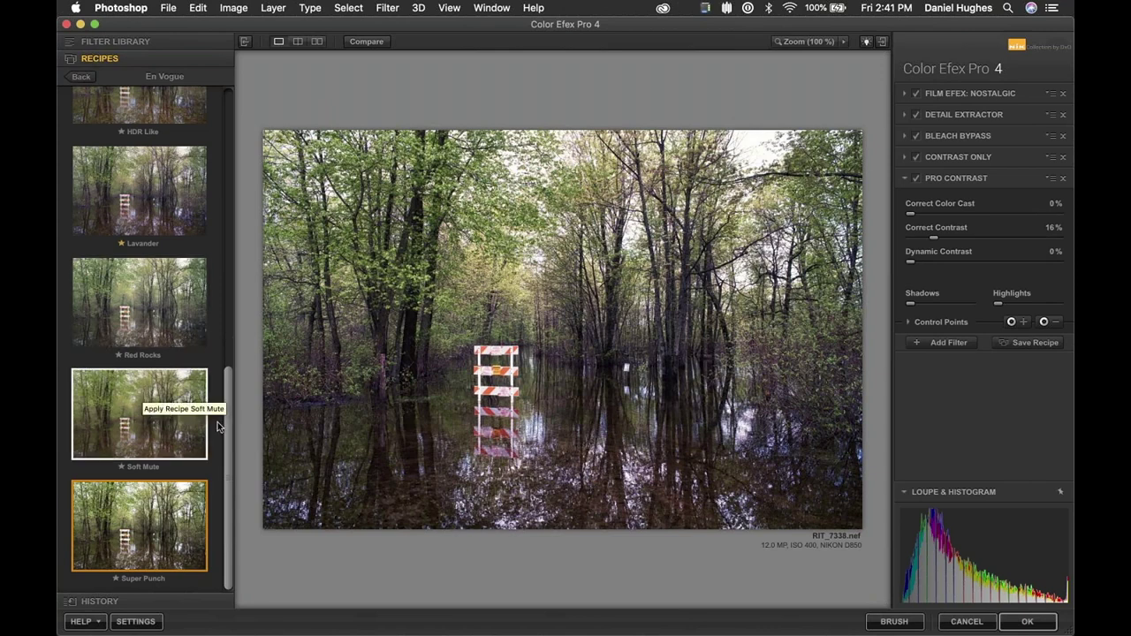
drag(227, 417, 285, 133)
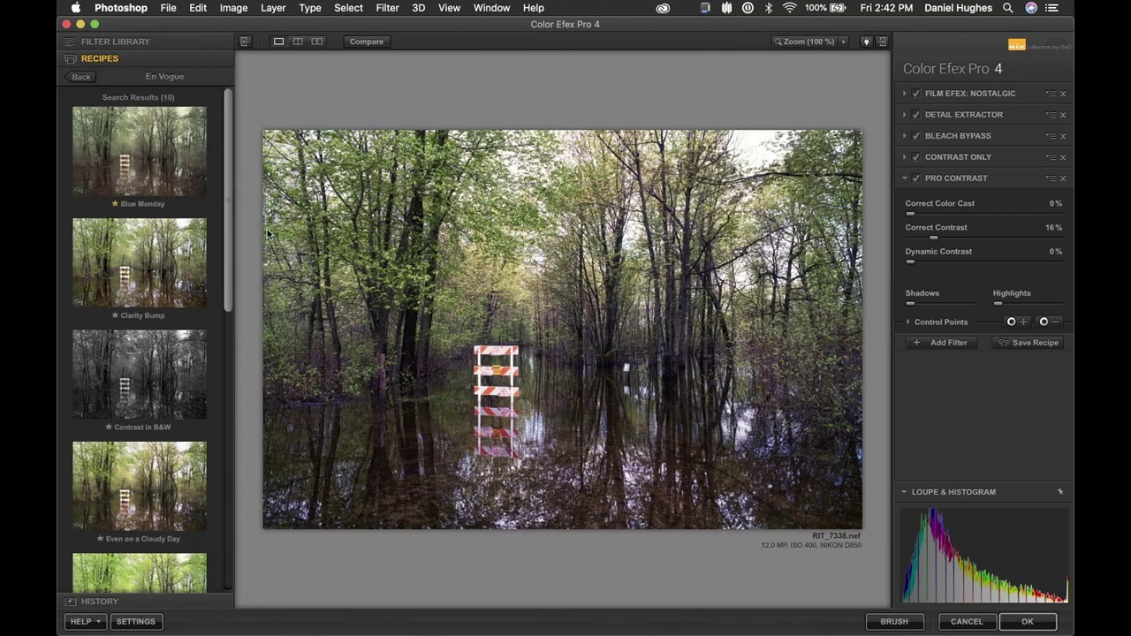
Apply Blue Monday, compare it against the original, then switch to Split preview.
click(164, 153)
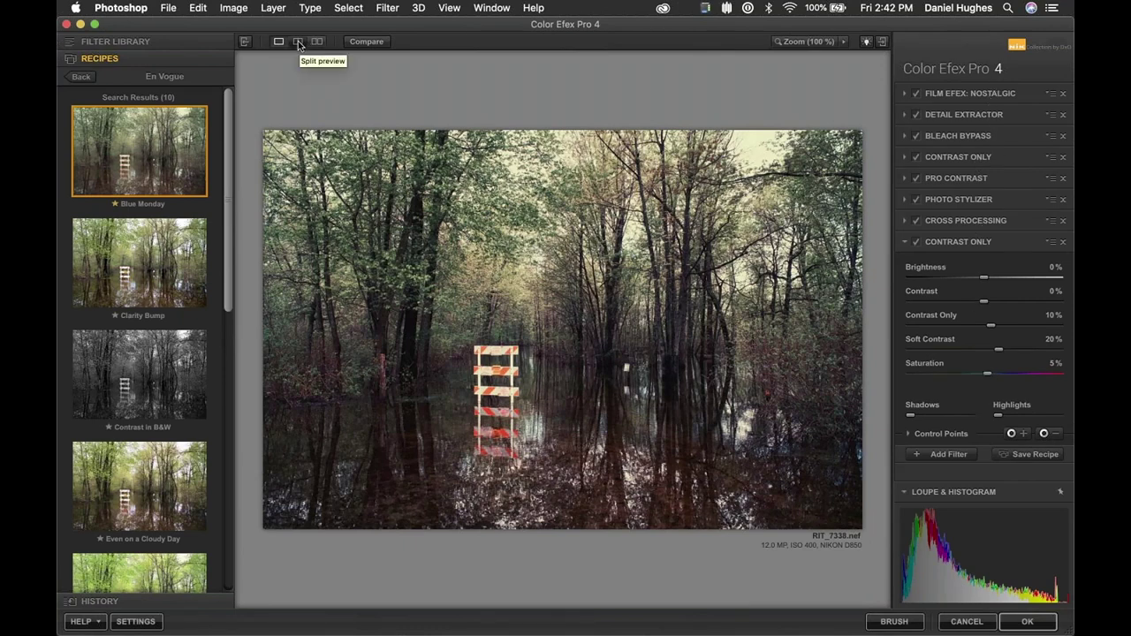
click(371, 44)
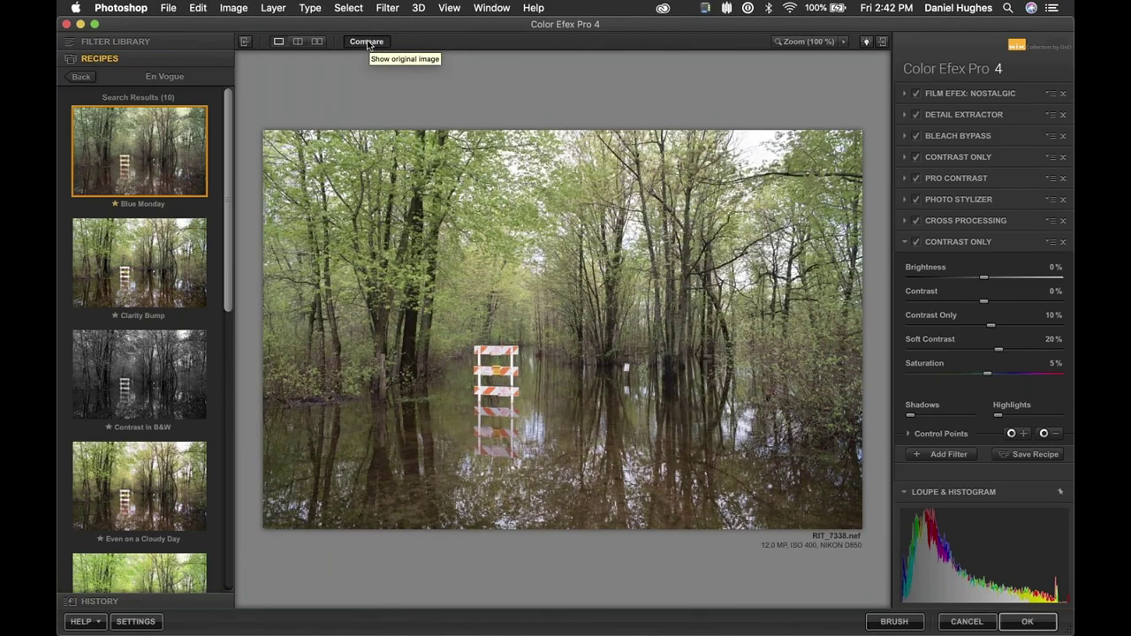
click(367, 44)
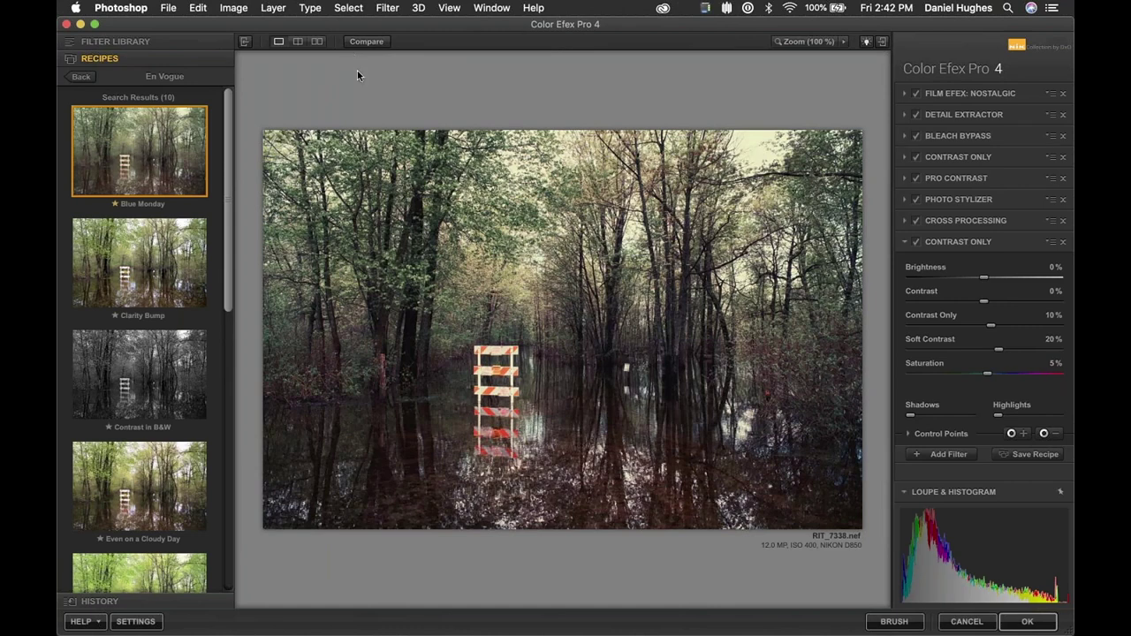
click(199, 190)
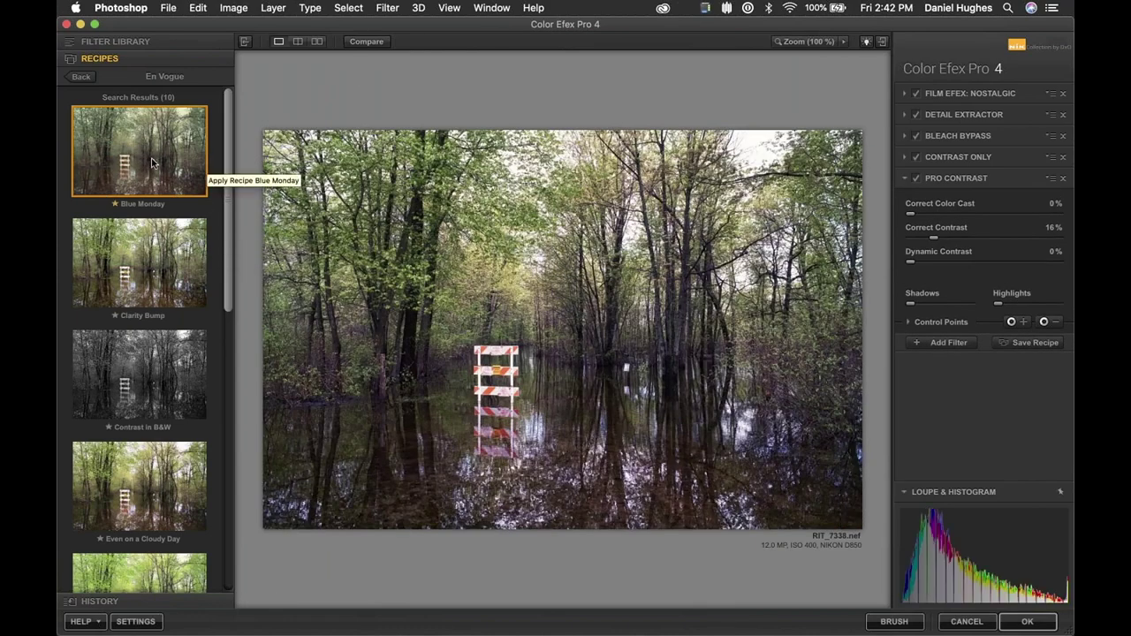
click(320, 42)
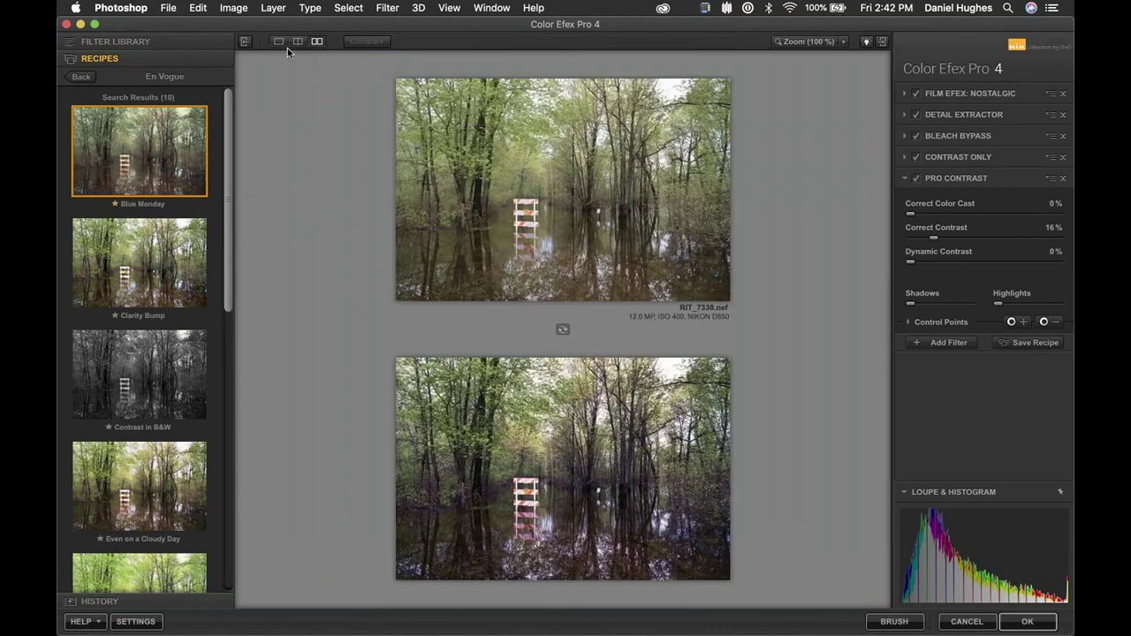
Hide the side panels, arrange the before/after side by side, and send the result back via BRUSH.
key(Tab)
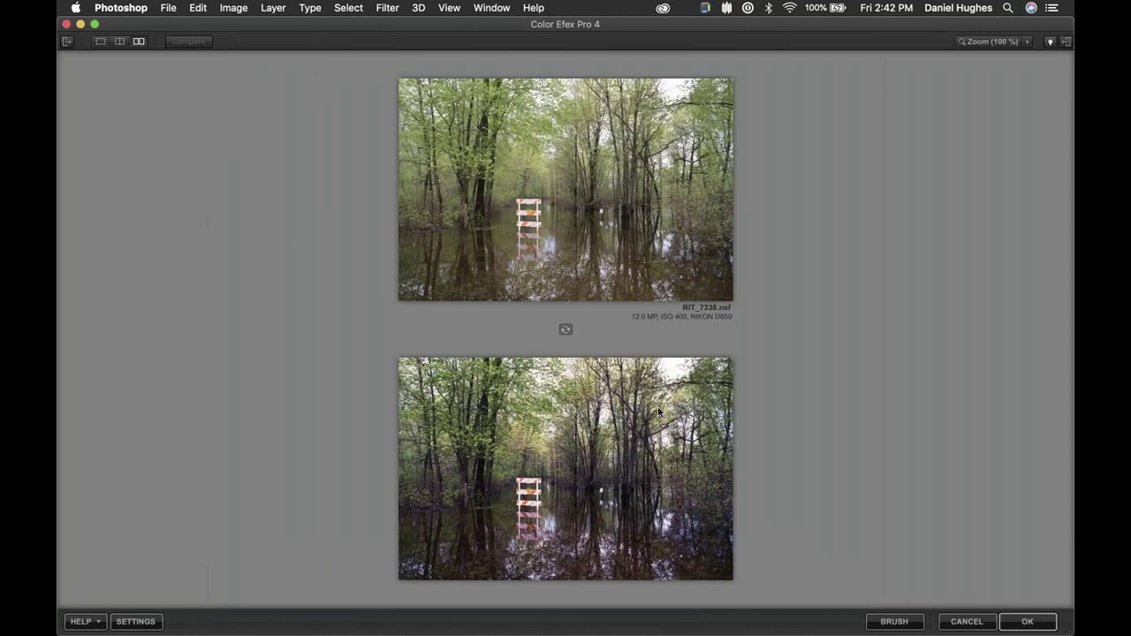
click(565, 330)
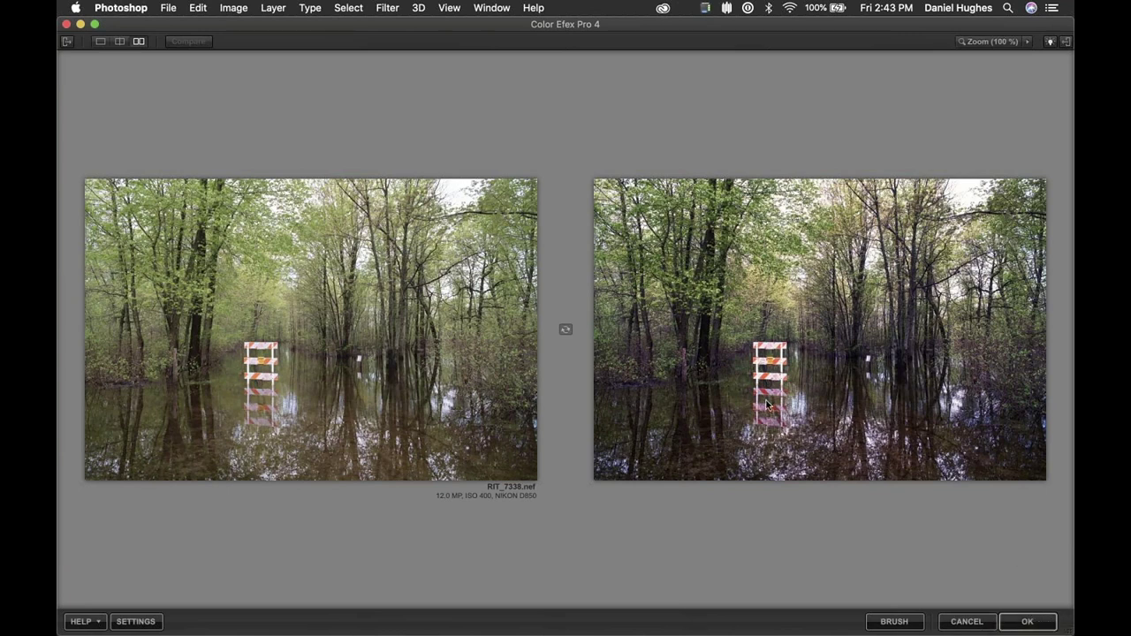
click(889, 624)
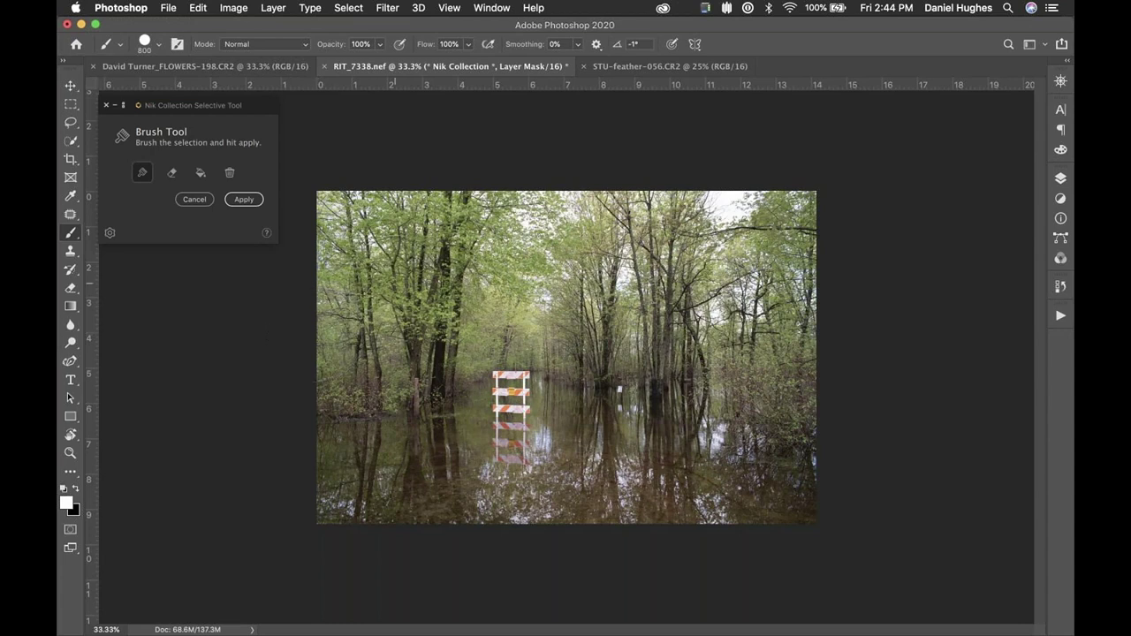
Move the Nik Collection Selective Tool panel over the photo.
drag(232, 111, 666, 230)
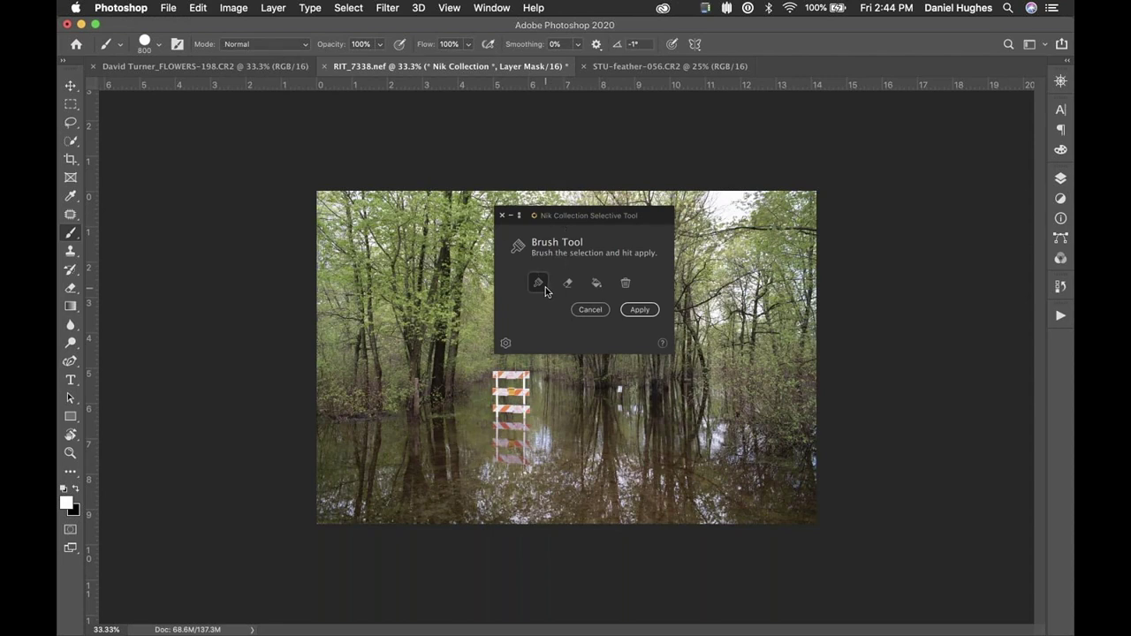
Brush the effect into the left trees and barricade area with a softened brush.
drag(552, 221, 798, 289)
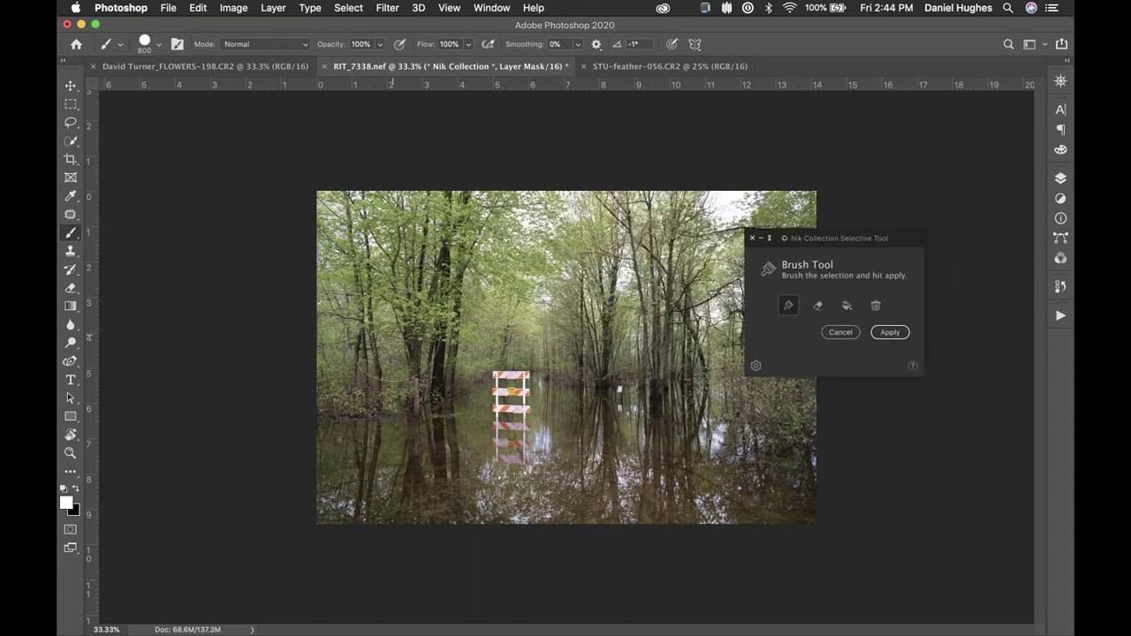
click(382, 325)
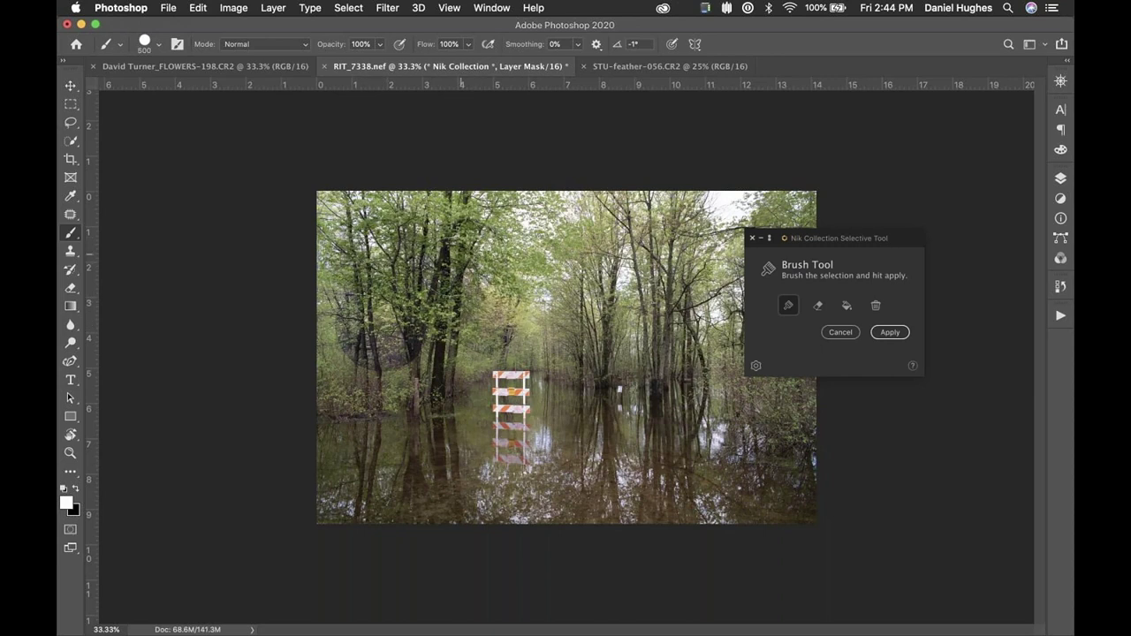
key(shift+bracketleft)
click(440, 274)
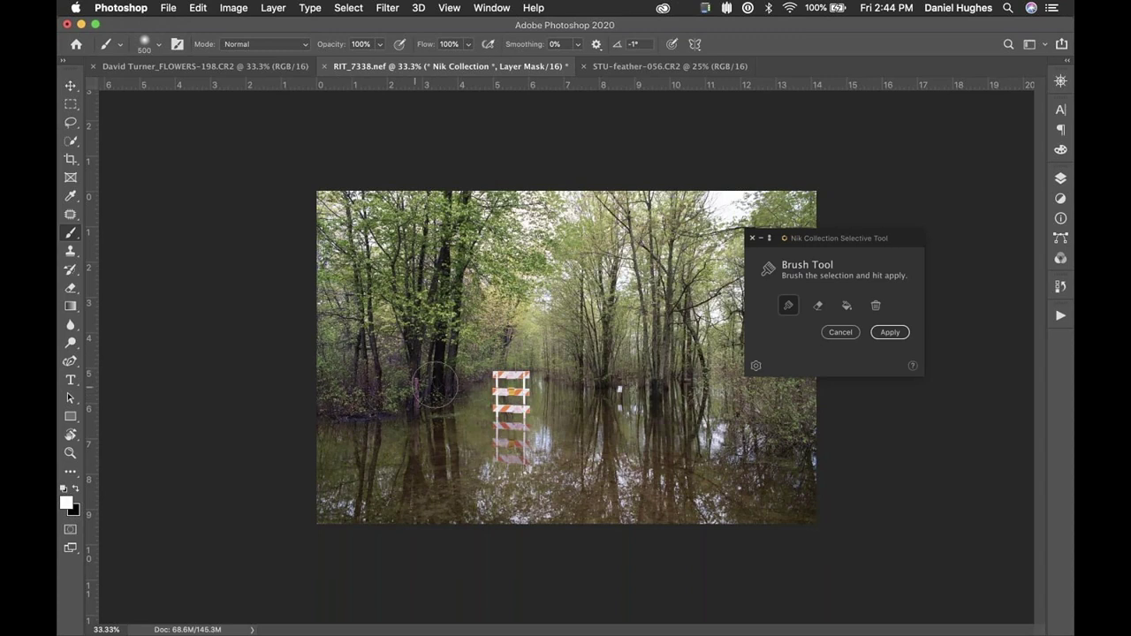
drag(503, 296, 499, 252)
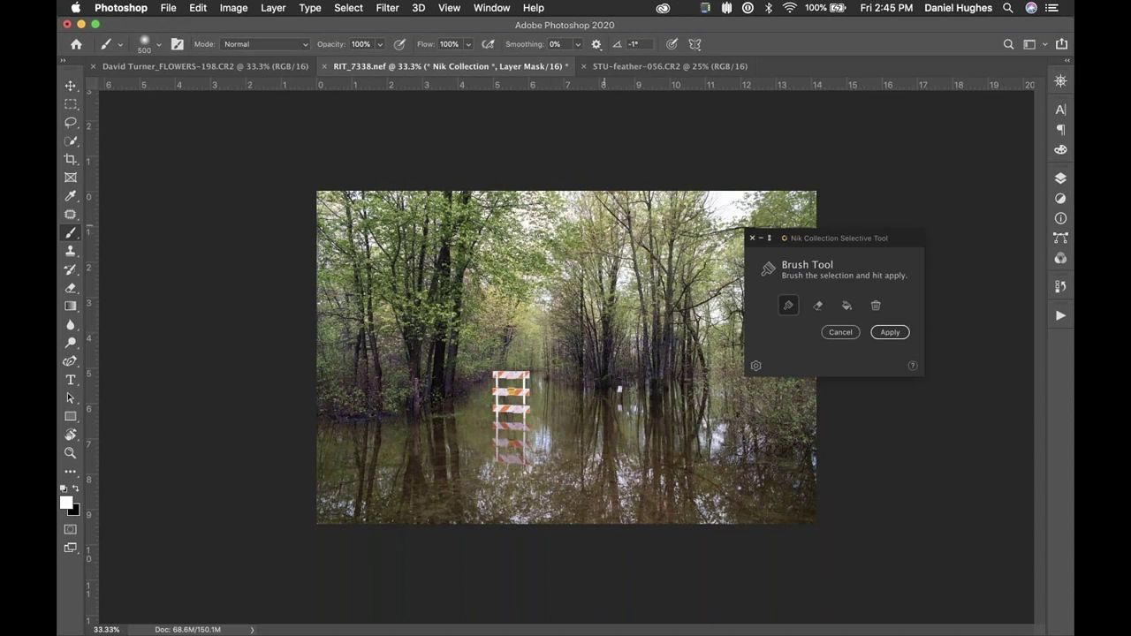
Brush the effect over the right-hand trees and a water patch with a harder brush.
drag(610, 305, 669, 187)
mouse_move(667, 336)
mouse_down()
mouse_move(681, 362)
mouse_move(698, 327)
mouse_move(676, 291)
mouse_move(694, 263)
mouse_move(682, 191)
mouse_move(707, 275)
mouse_move(751, 267)
mouse_up()
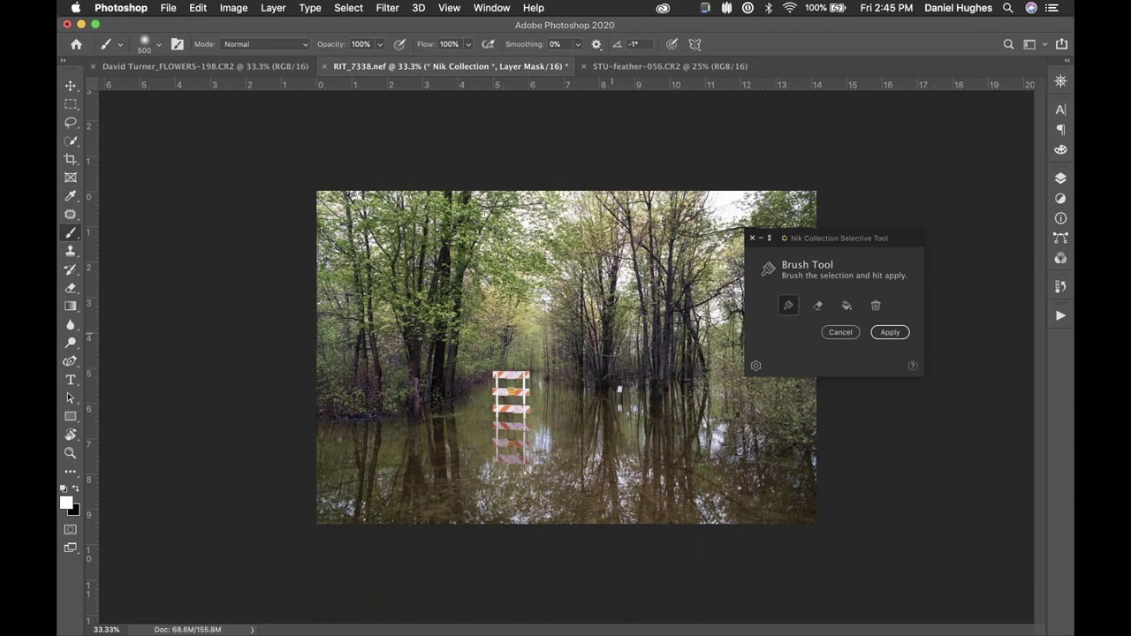
key(shift+bracketright)
key(shift+bracketright)
key(shift+bracketright)
key(shift+bracketright)
click(593, 475)
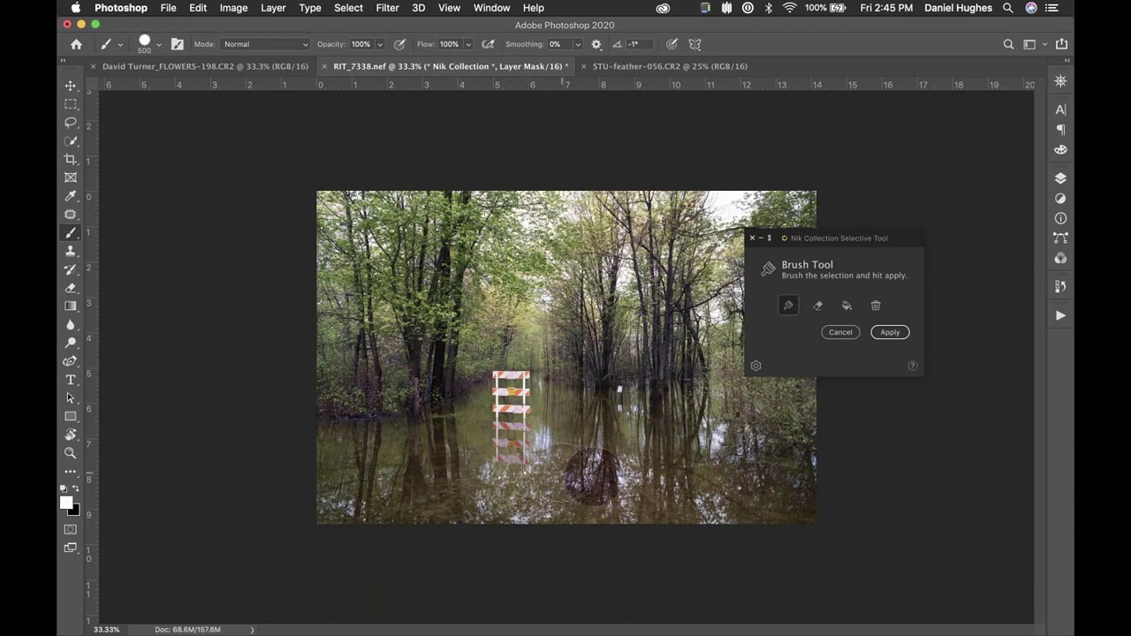
key(super+plus)
key(super+plus)
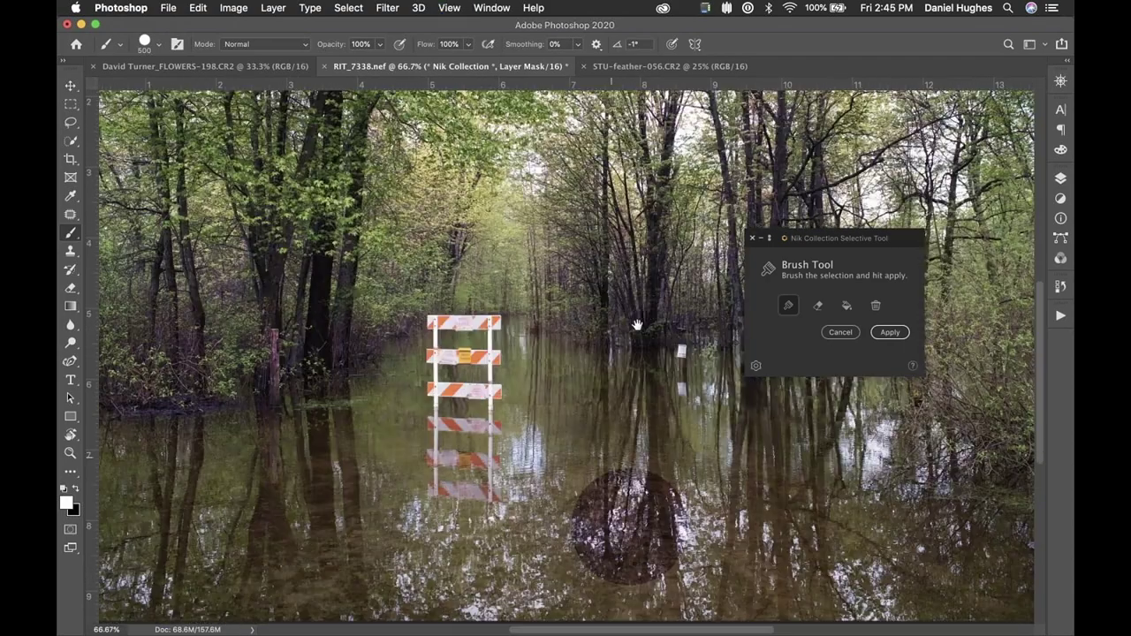
Paint the tree reflections while zoomed in, undo that stroke, and fit the photo on screen.
drag(543, 530, 554, 380)
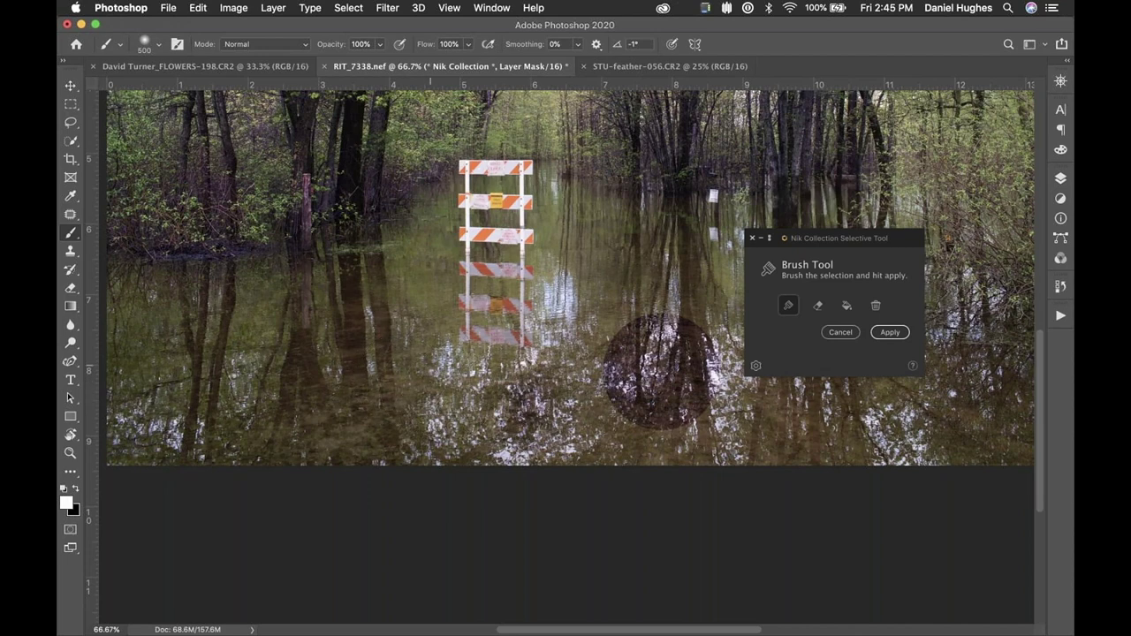
mouse_move(353, 335)
mouse_down()
mouse_move(355, 278)
mouse_move(303, 449)
mouse_up()
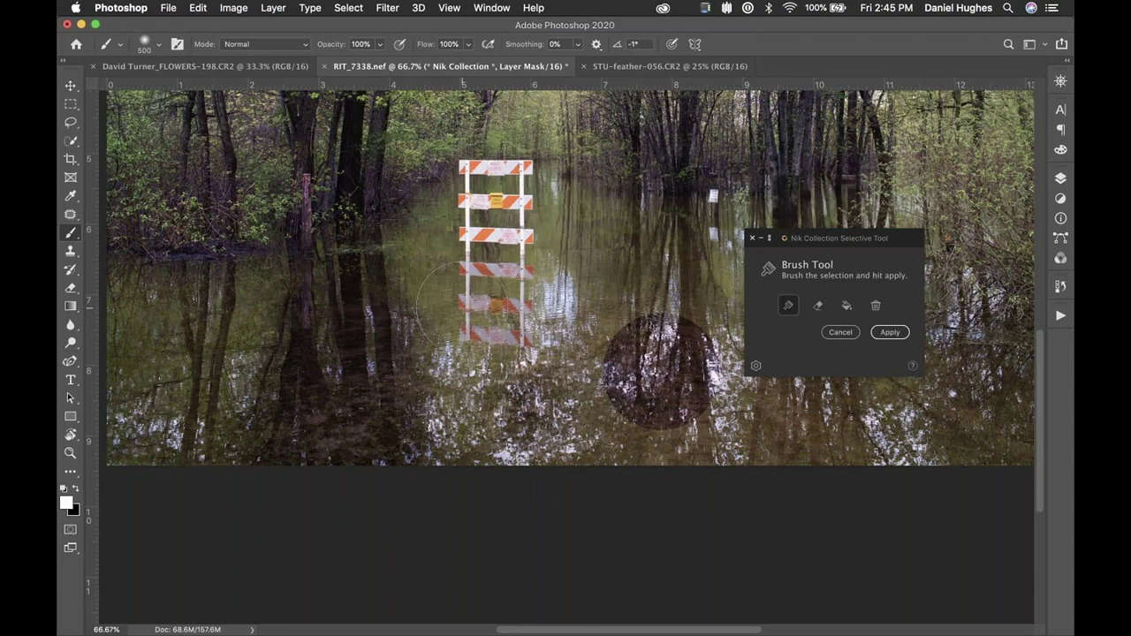
key(super+z)
key(super+z)
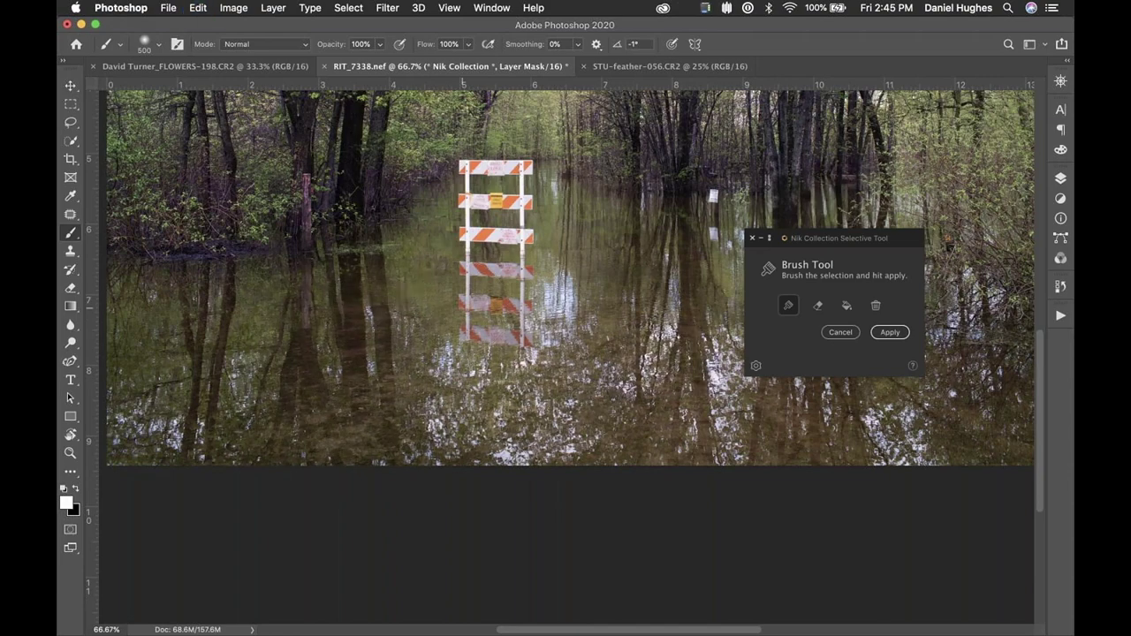
key(super+0)
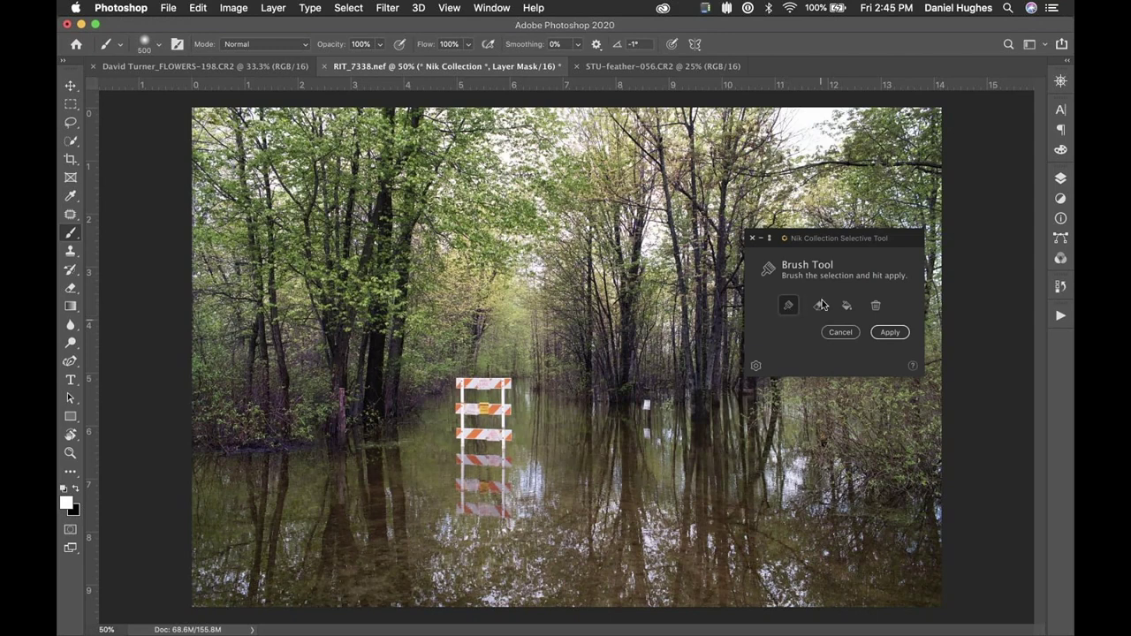
Fill the Nik effect across the entire photo with Fill, then return to Erase mode.
click(817, 305)
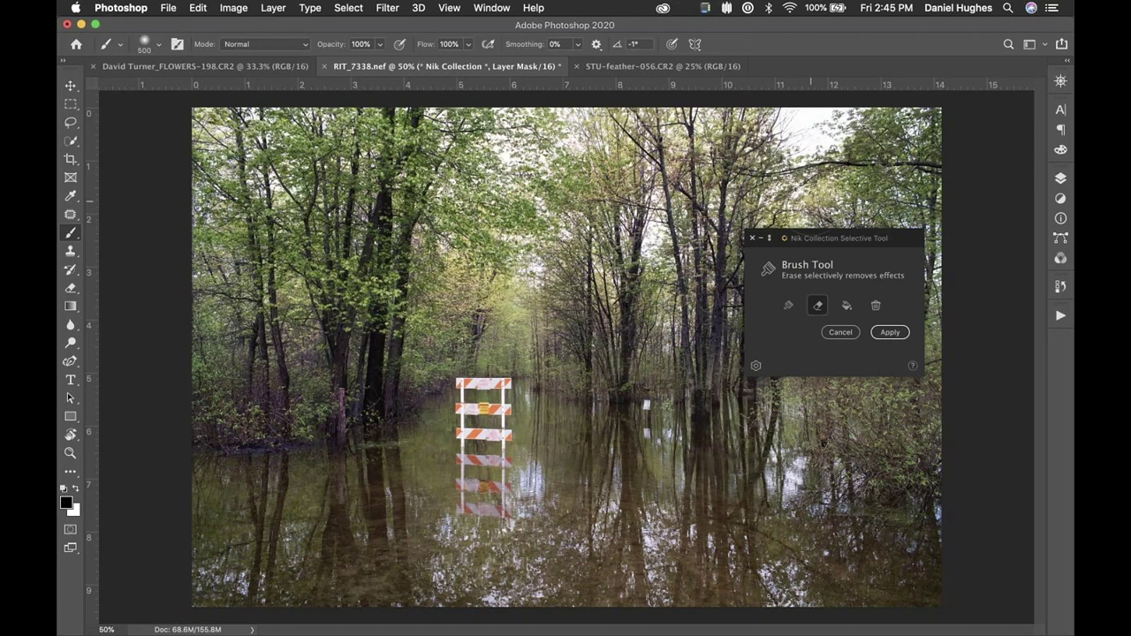
click(847, 307)
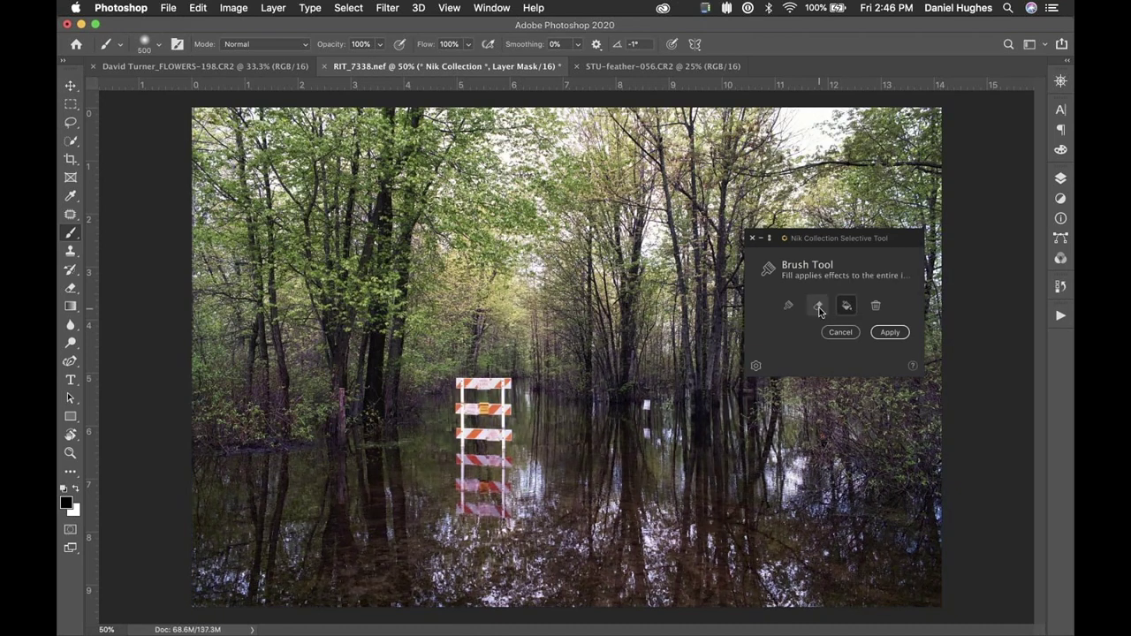
click(820, 306)
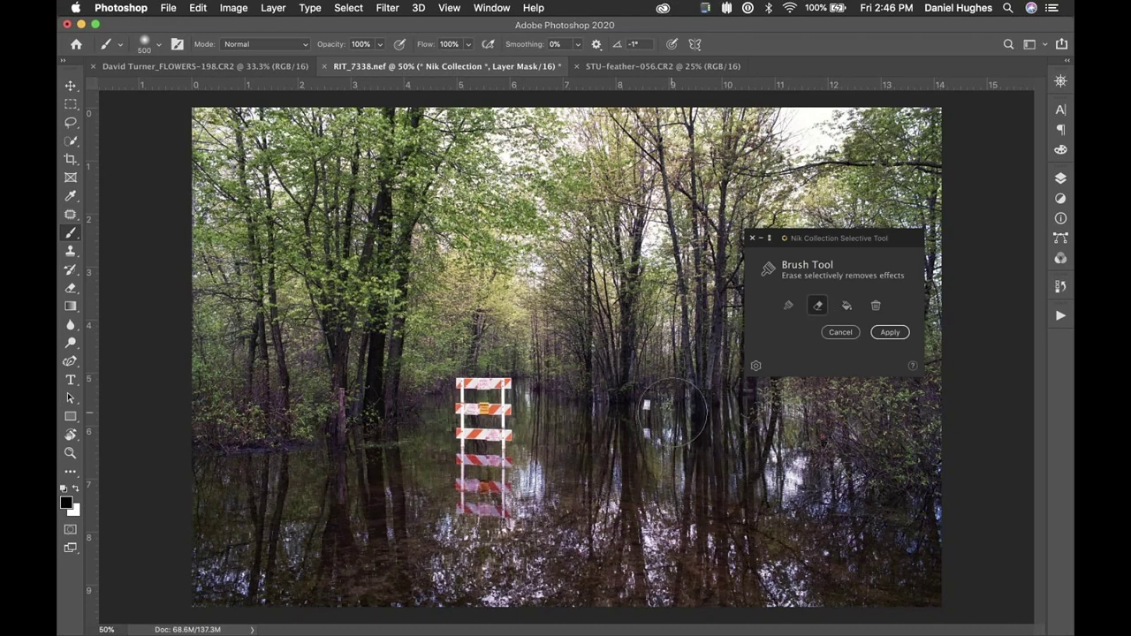
With a 200 brush, clear the effect, then paint it down the centre trees and water.
key(bracketleft)
key(bracketleft)
key(bracketleft)
key(bracketleft)
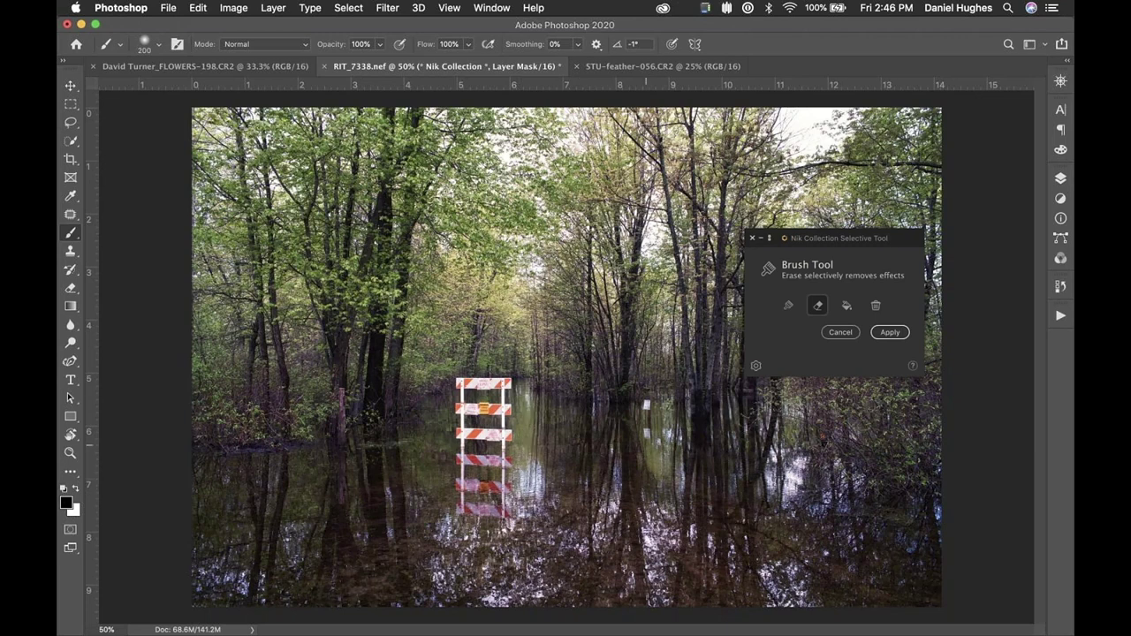
click(877, 307)
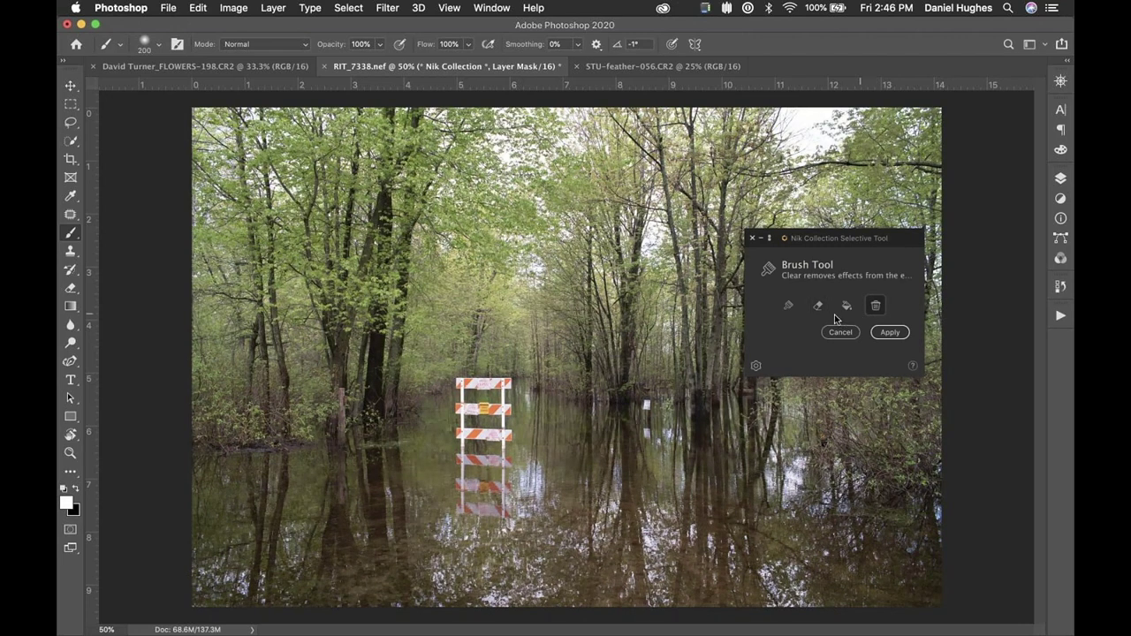
click(789, 306)
mouse_move(570, 265)
mouse_down()
mouse_move(570, 349)
mouse_move(640, 424)
mouse_move(632, 500)
mouse_move(574, 530)
mouse_move(605, 548)
mouse_up()
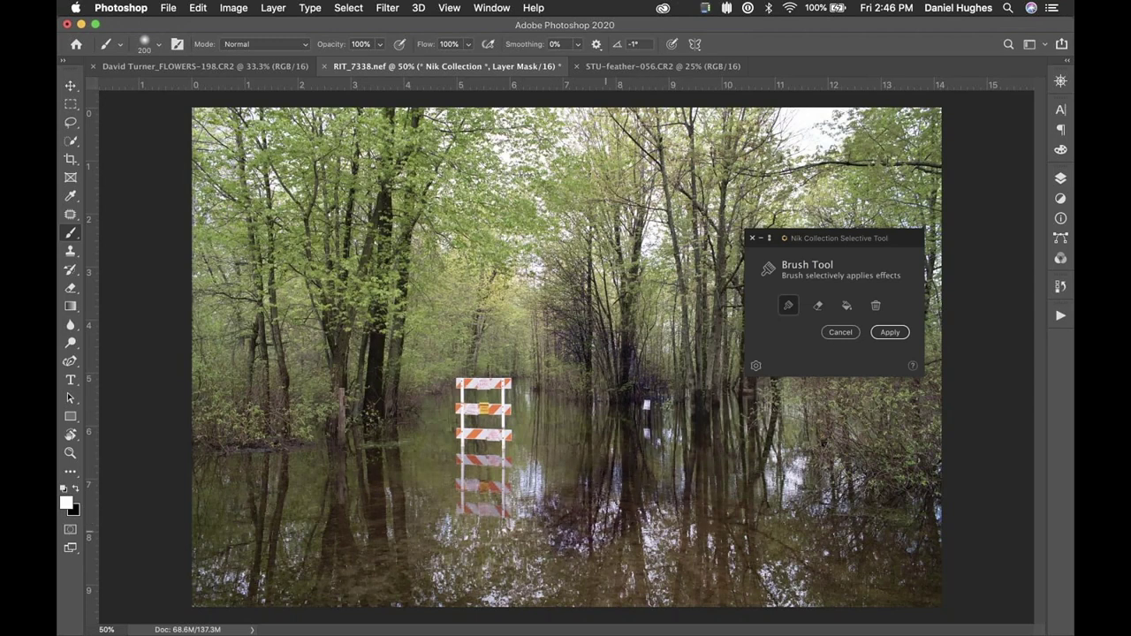
Fill the effect everywhere, then erase it from the right trees and barricade reflection with a 600 brush.
drag(835, 239, 252, 175)
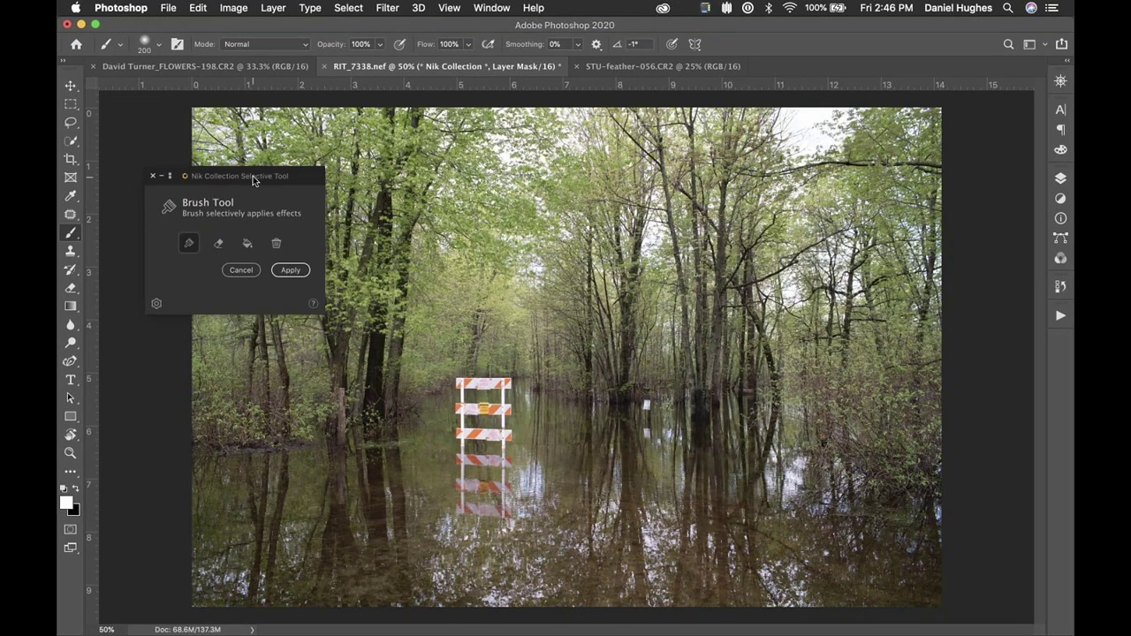
click(247, 244)
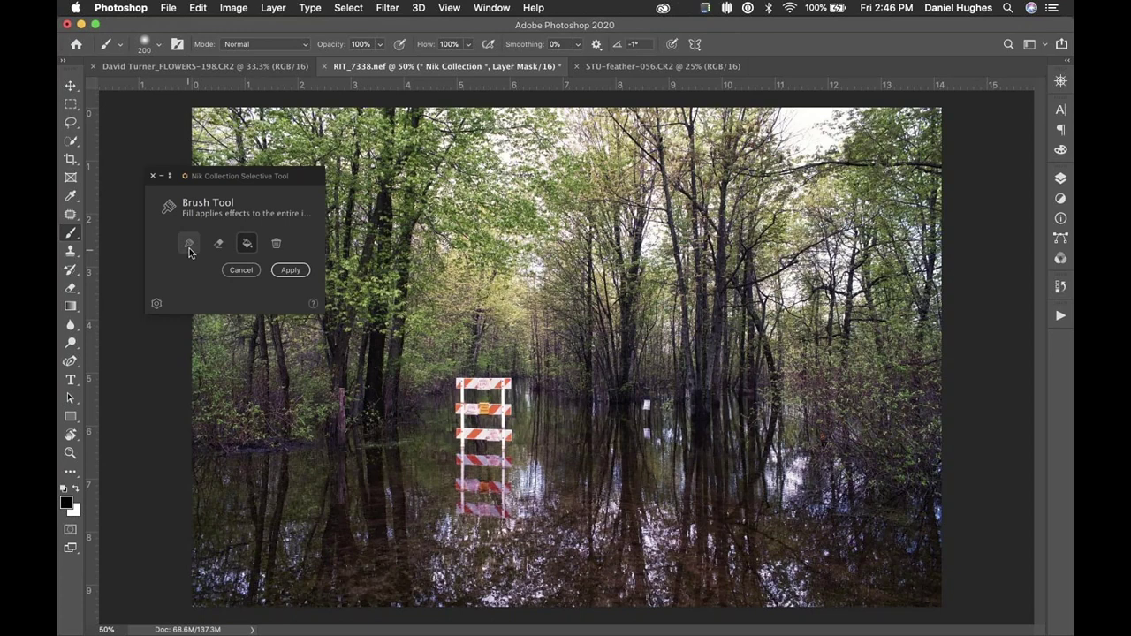
click(218, 244)
mouse_move(645, 399)
mouse_down()
mouse_move(654, 446)
mouse_move(665, 406)
mouse_move(670, 500)
mouse_up()
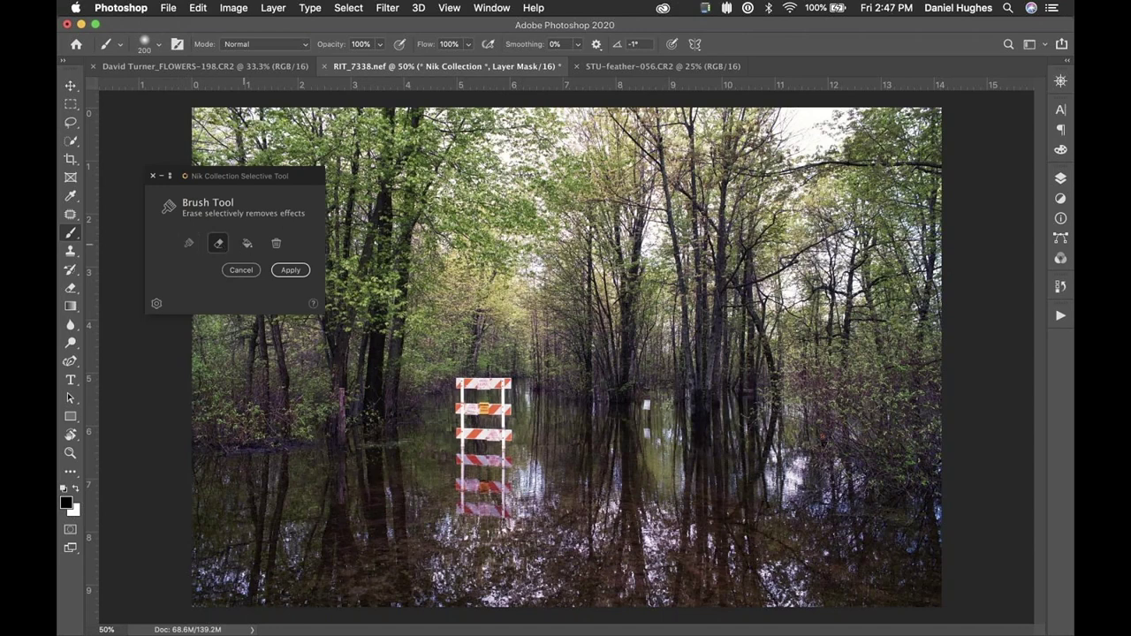
key(bracketright)
key(bracketright)
key(bracketright)
drag(487, 423, 487, 475)
Fade the last erase stroke to 0 and apply the brushed effect to the photo.
key(super+shift+f)
text(0)
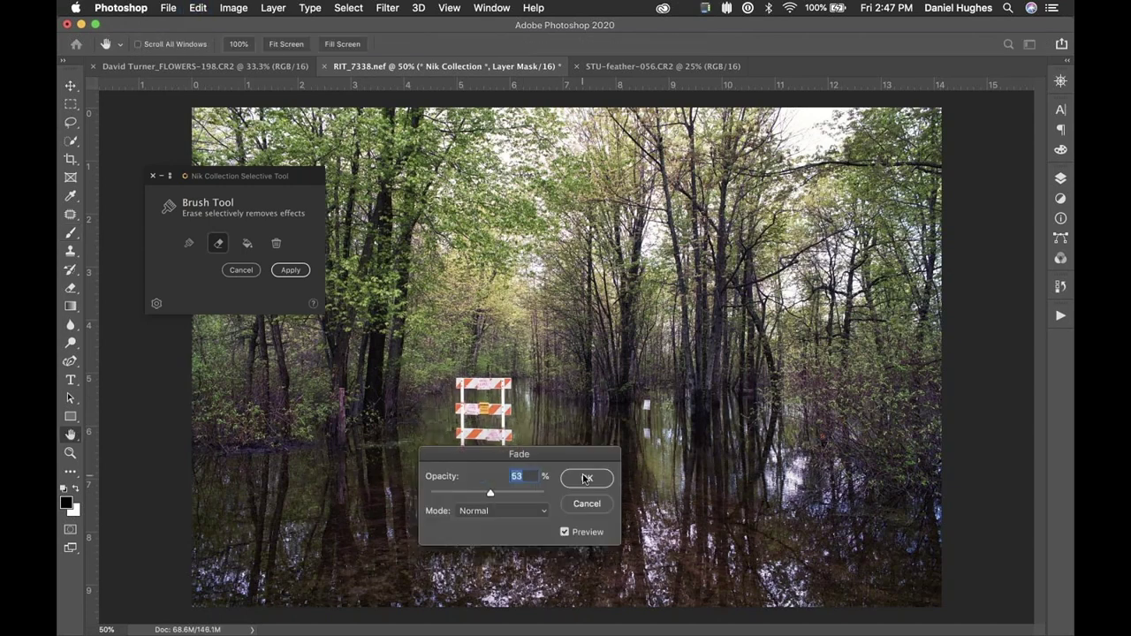
click(587, 477)
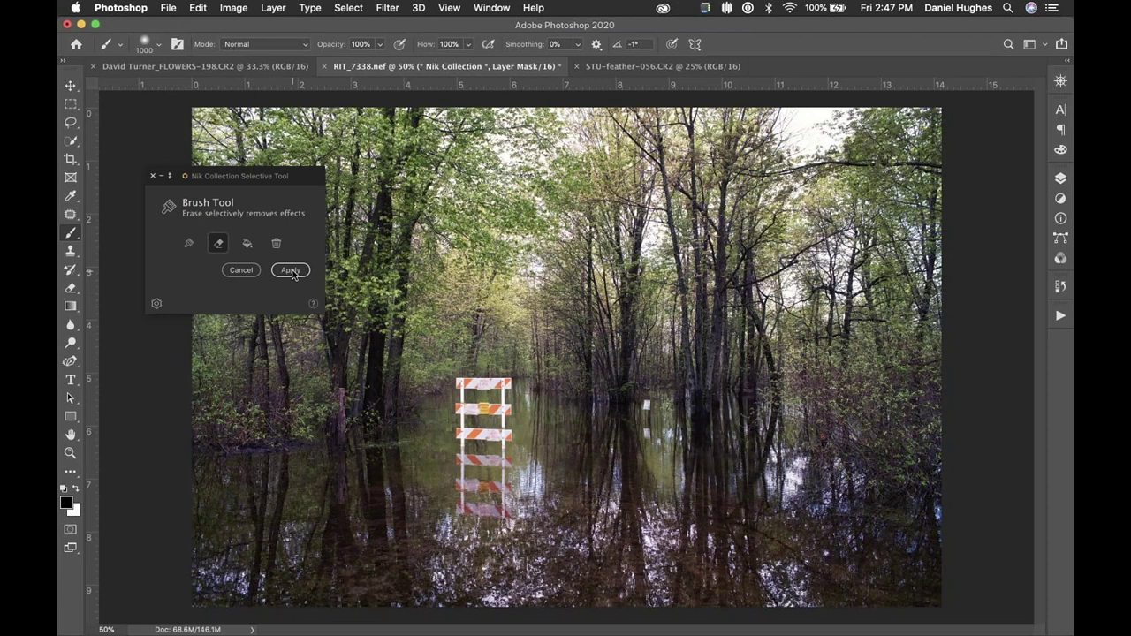
click(293, 270)
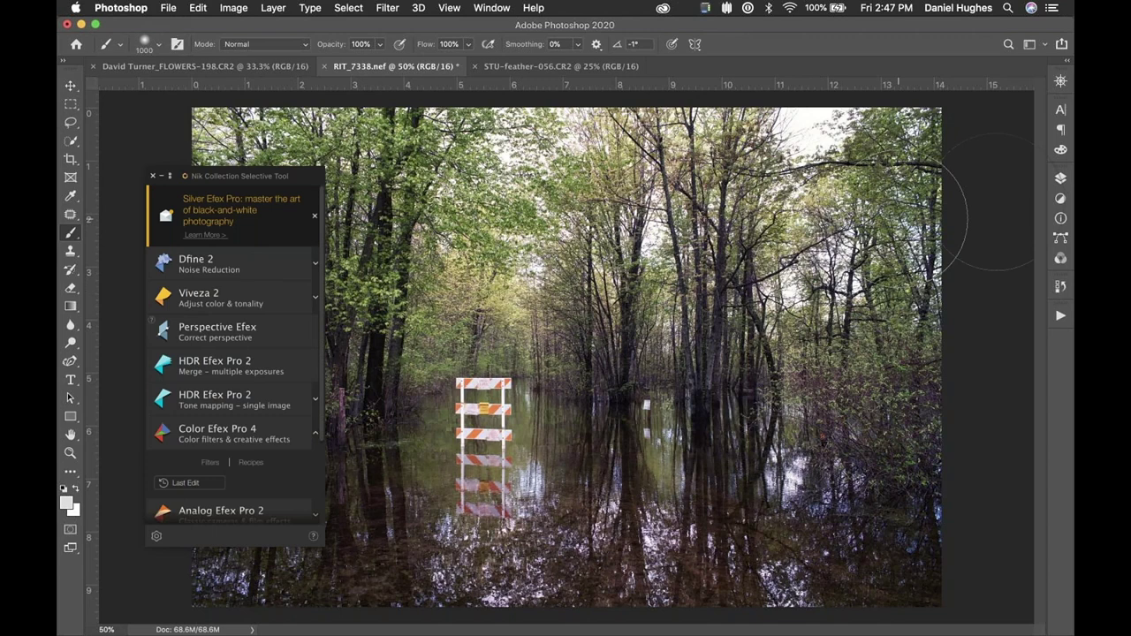
Show the Layers panel, switch to the FLOWERS document, and launch Color Efex Pro 4 on it.
click(1061, 180)
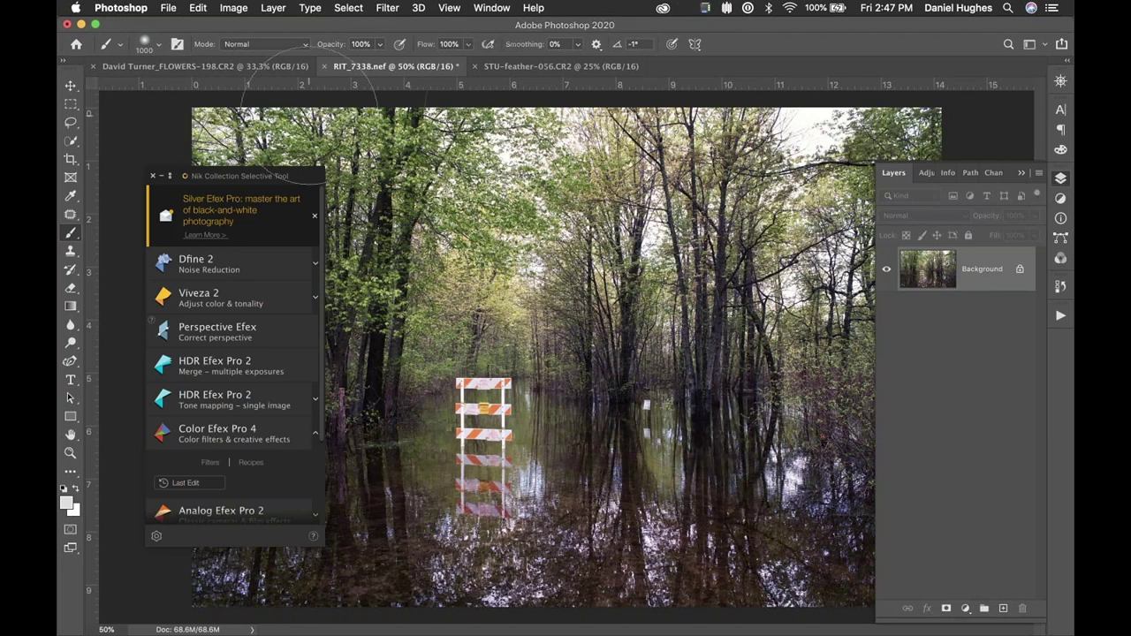
click(519, 67)
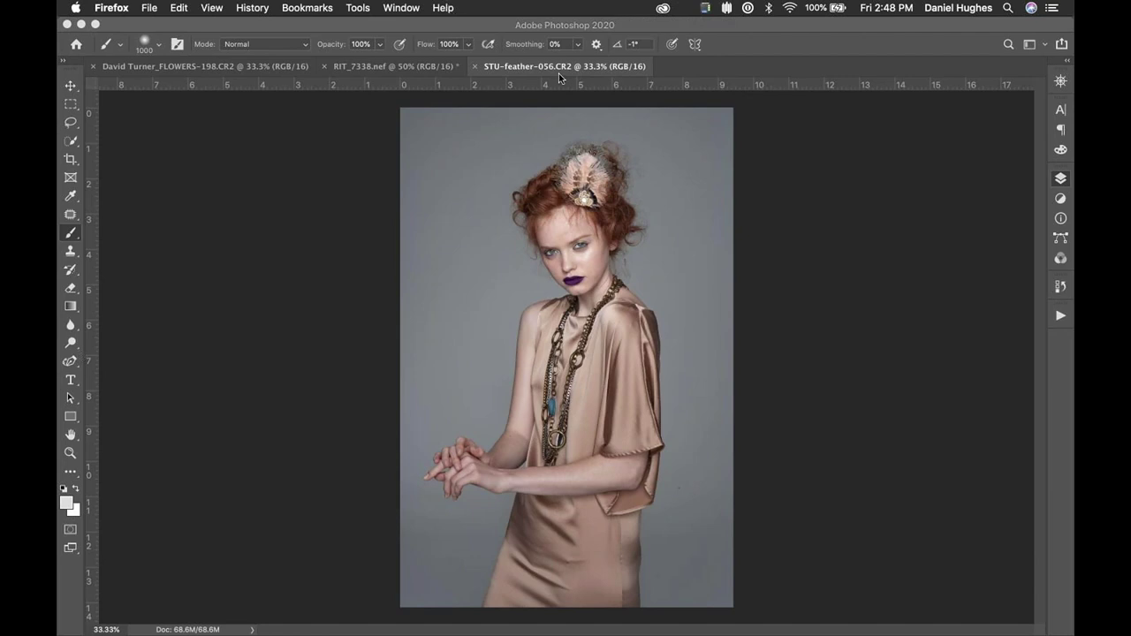
click(201, 68)
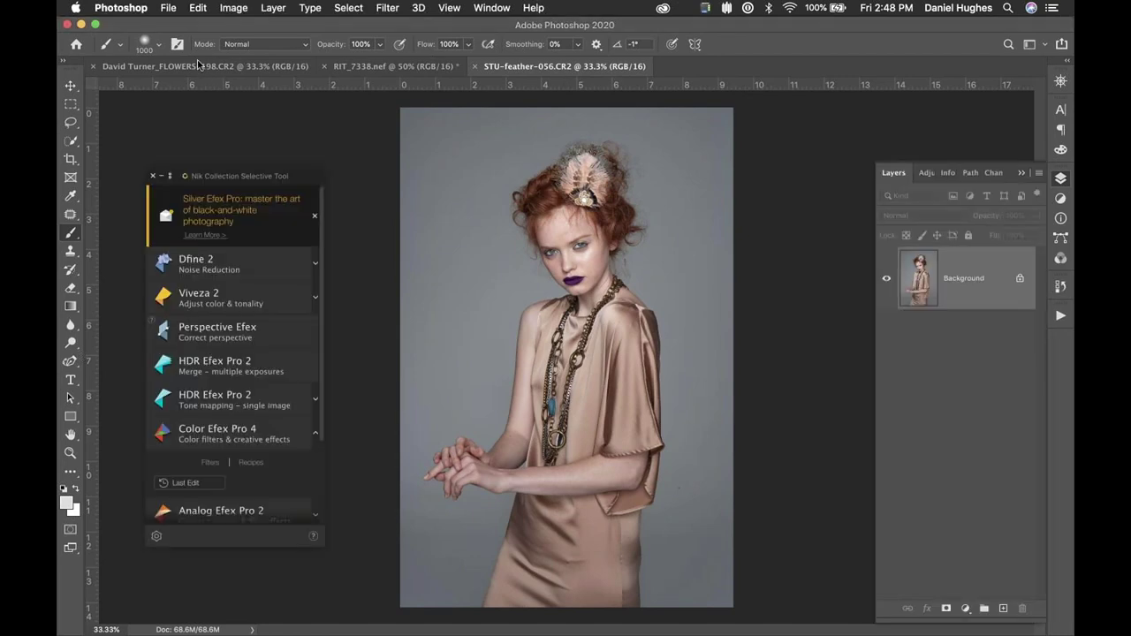
click(200, 67)
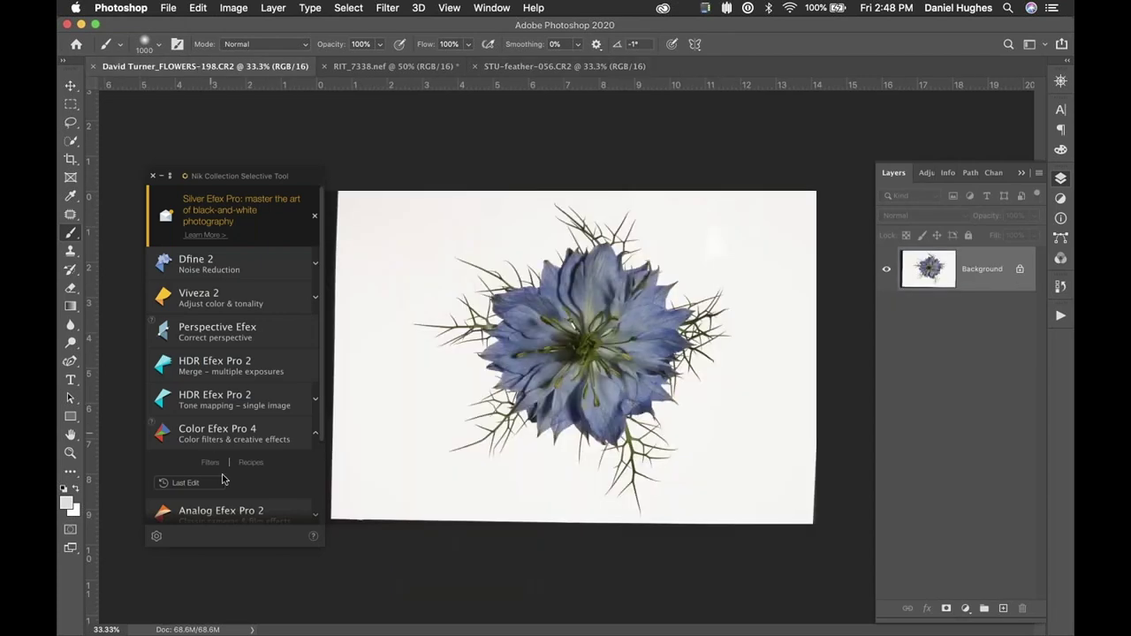
click(228, 433)
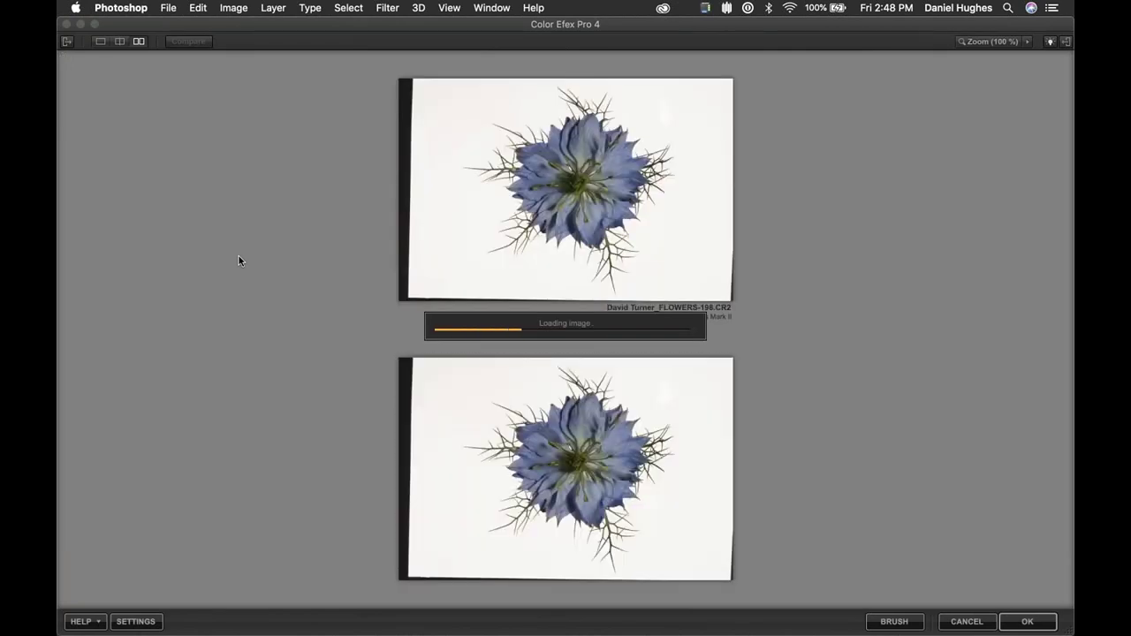
Switch to a single large preview and swap Nostalgic for Pro Contrast from the Filter Library.
click(97, 42)
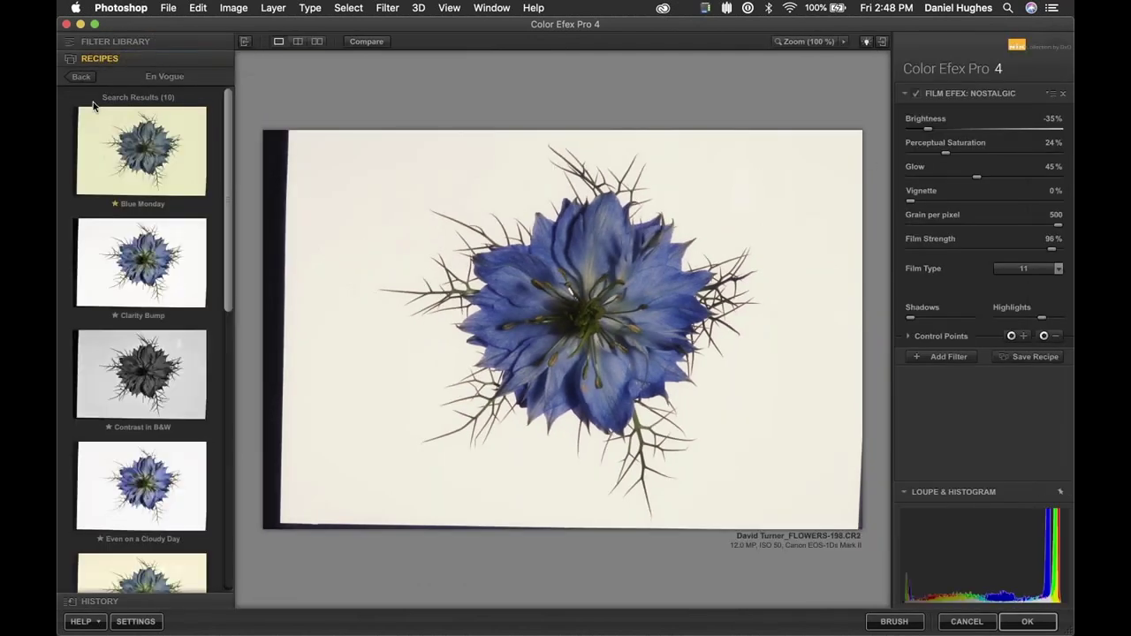
click(106, 42)
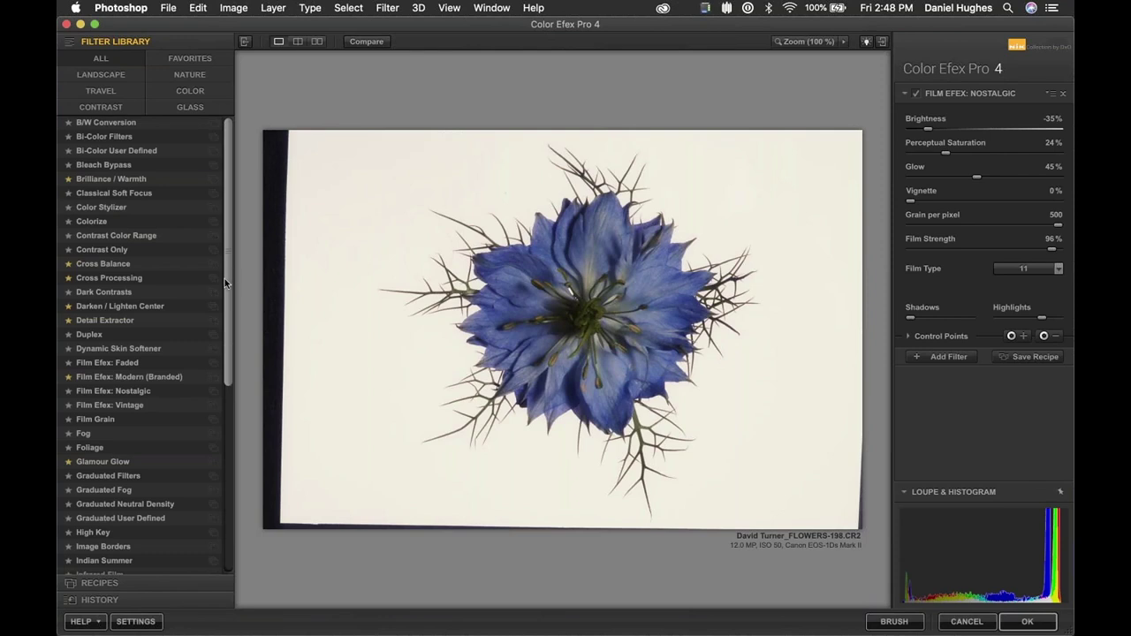
drag(224, 278, 254, 589)
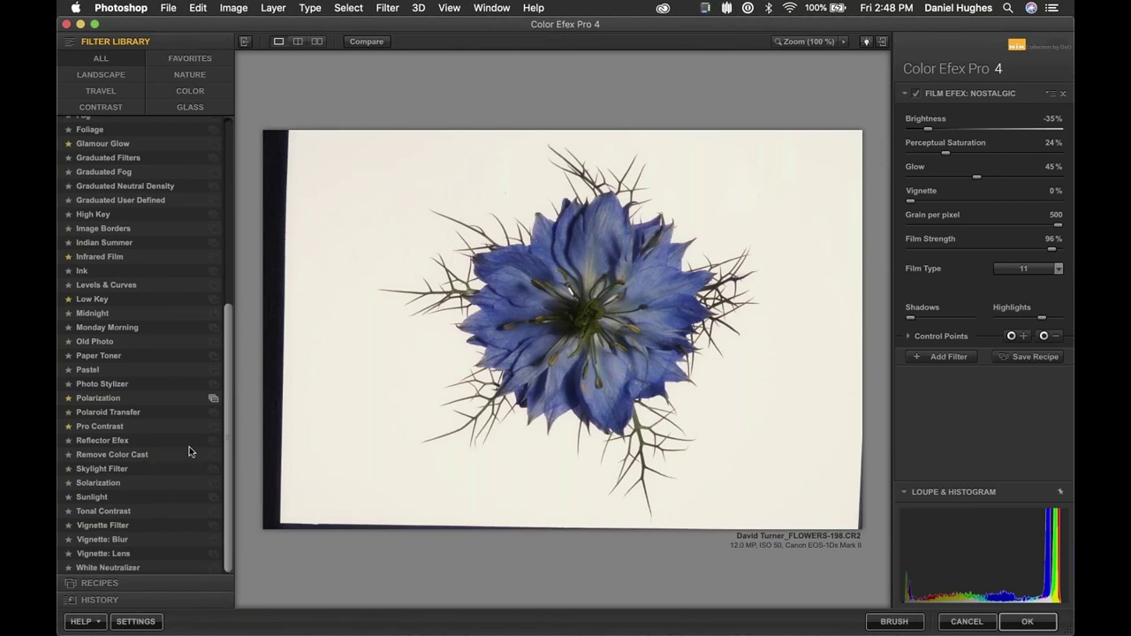
click(99, 426)
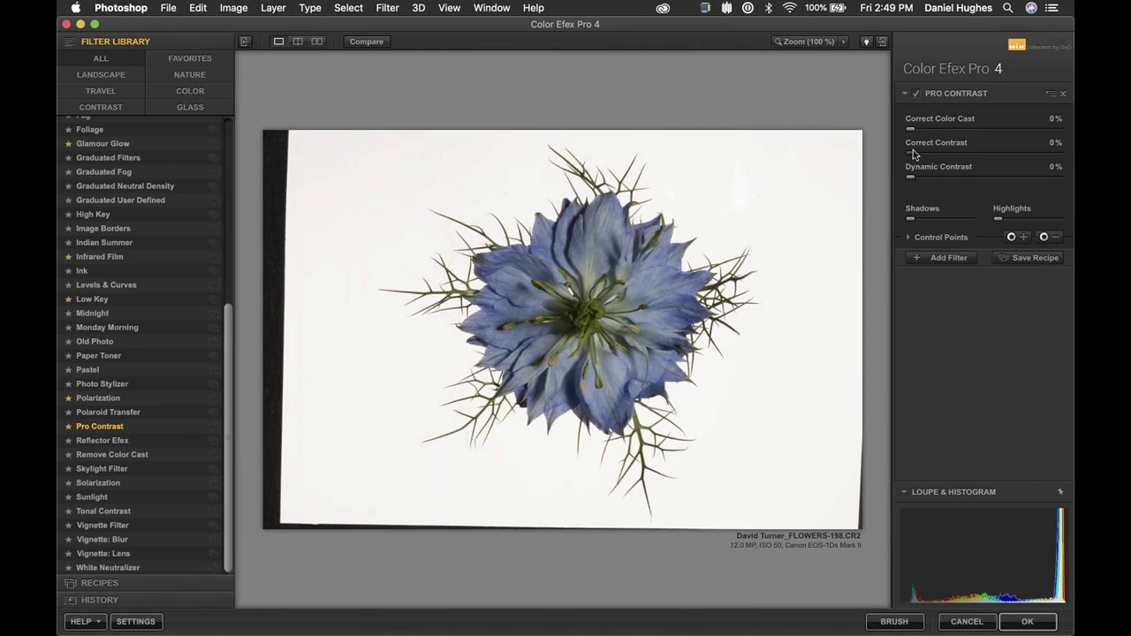
Set Pro Contrast to Color Cast 55%, Contrast 52%, Dynamic 48%, add a flower control point and a second filter.
drag(914, 155, 987, 159)
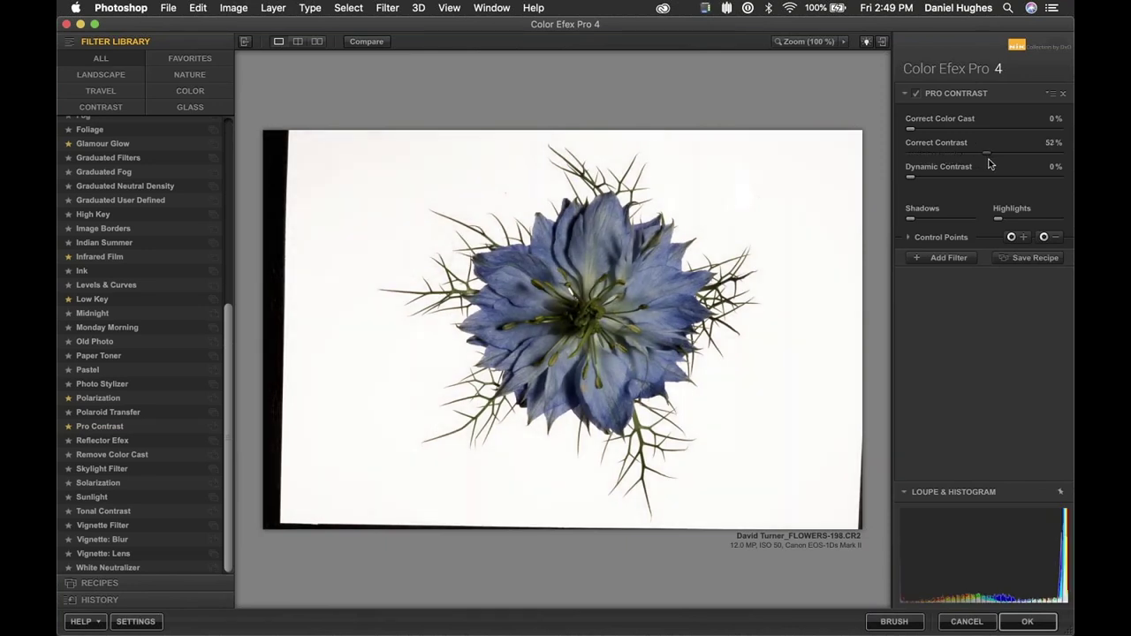
drag(911, 180, 981, 182)
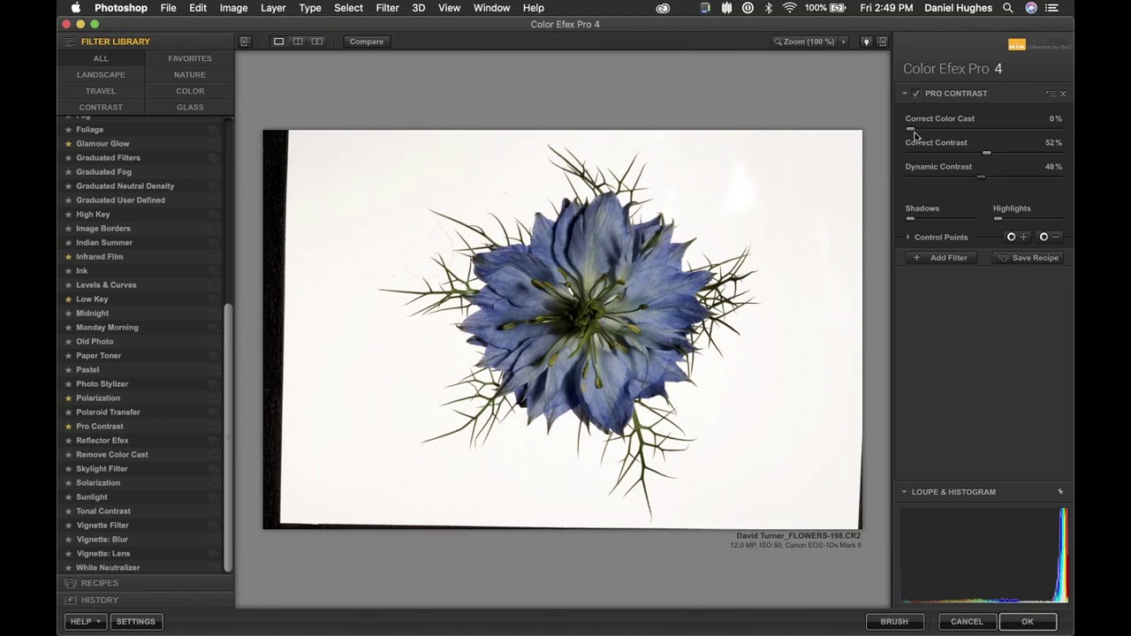
drag(907, 131, 991, 133)
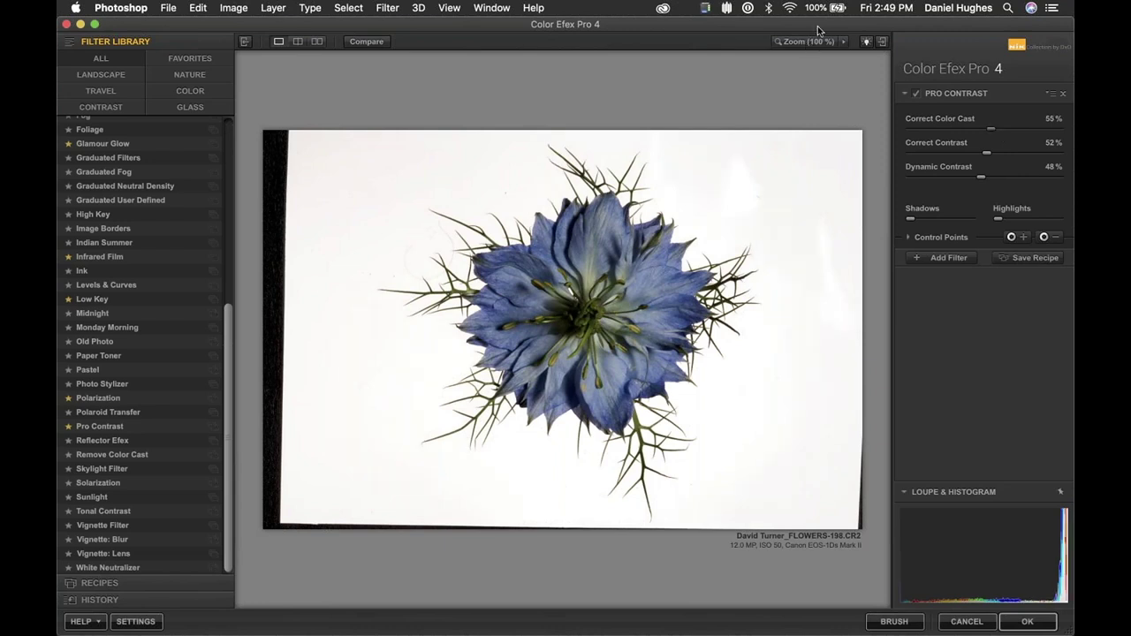
click(916, 94)
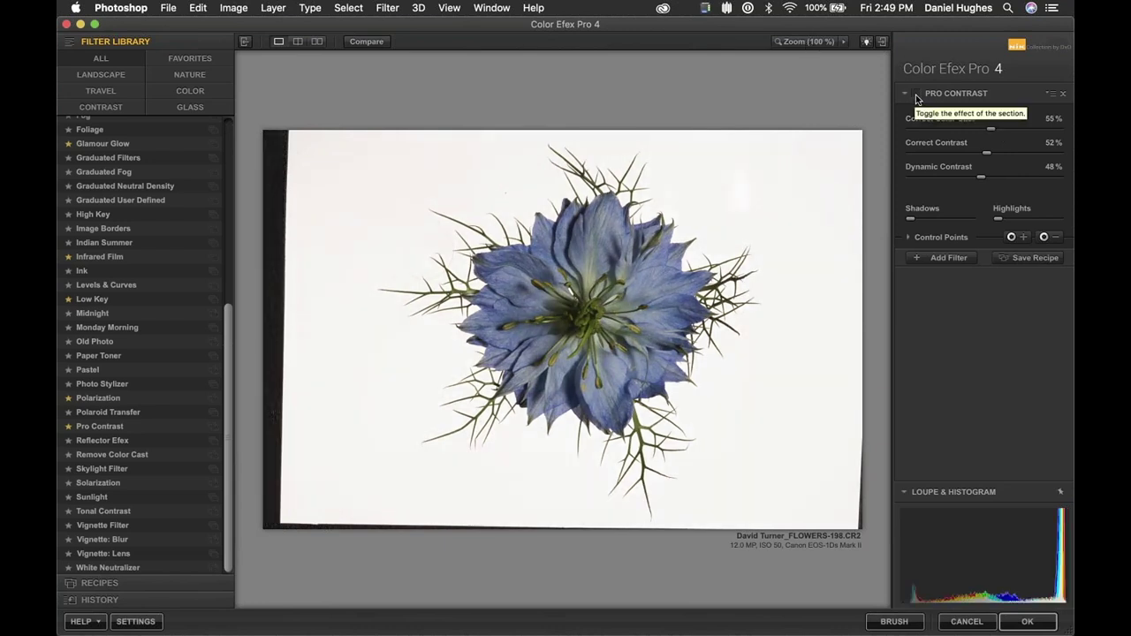
click(916, 94)
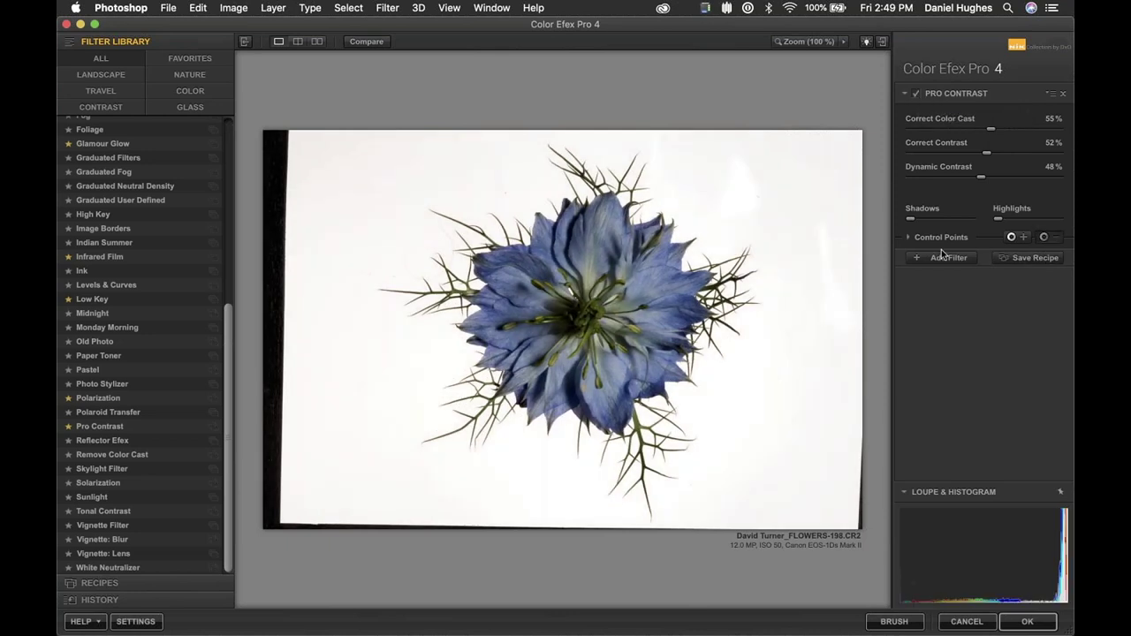
click(584, 316)
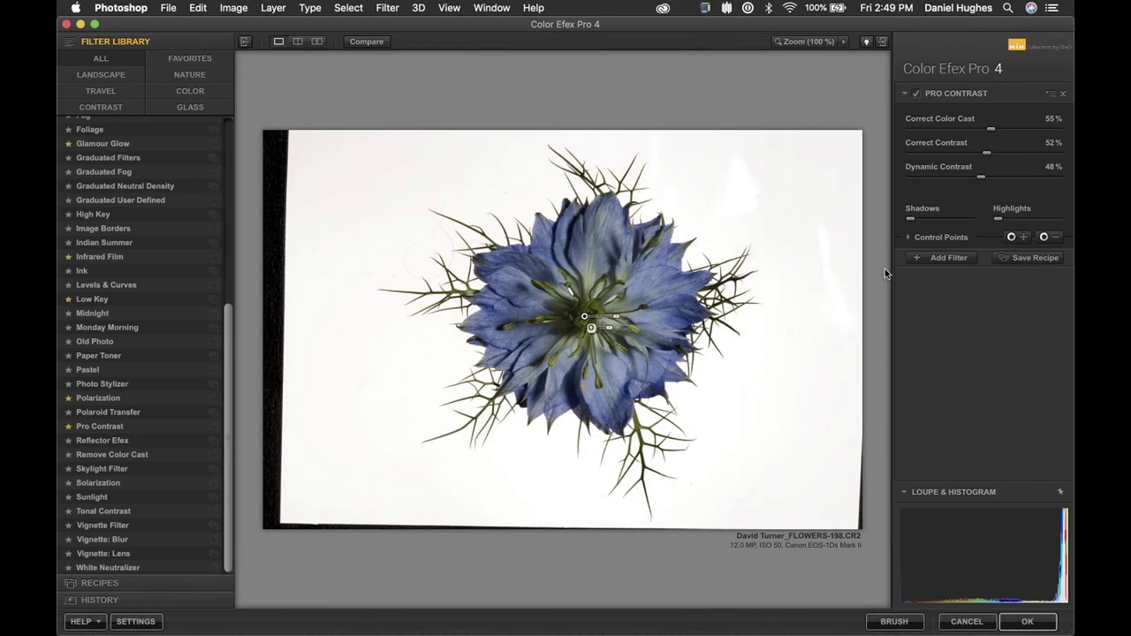
click(938, 258)
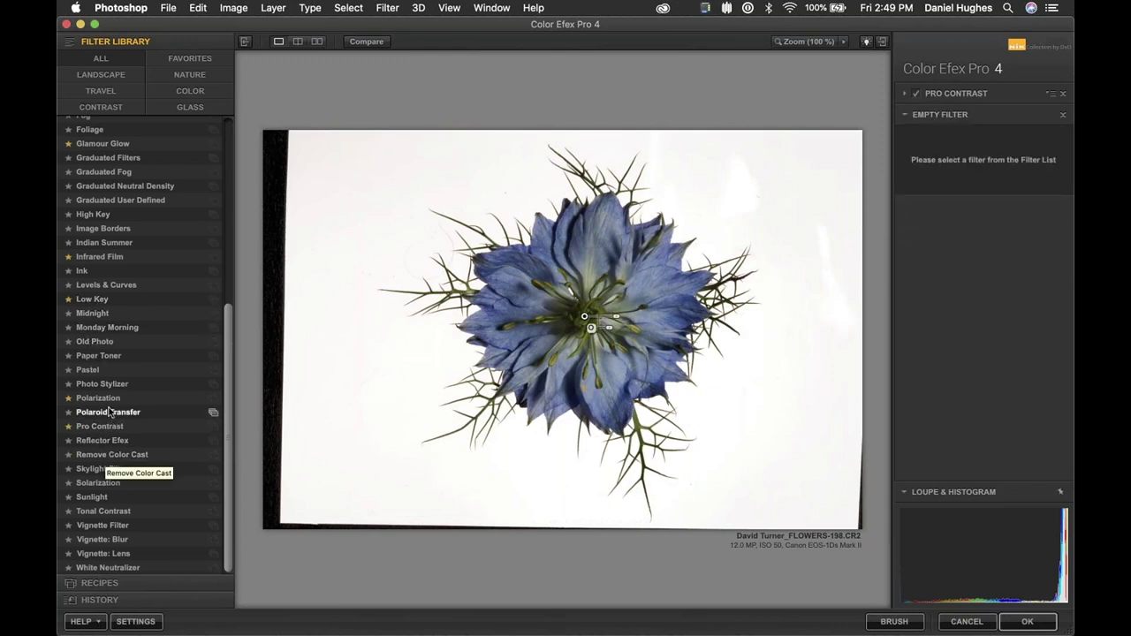
Make the second filter Tonal Contrast with Highlights 10%, viewed at 100% on the flower.
click(109, 514)
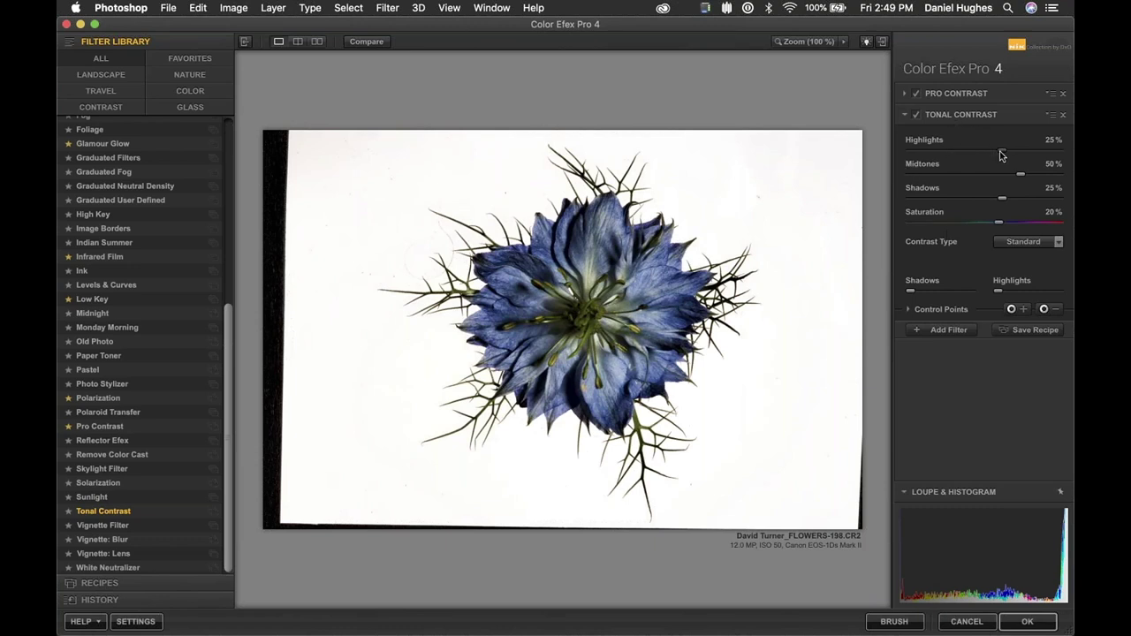
drag(1000, 152, 995, 198)
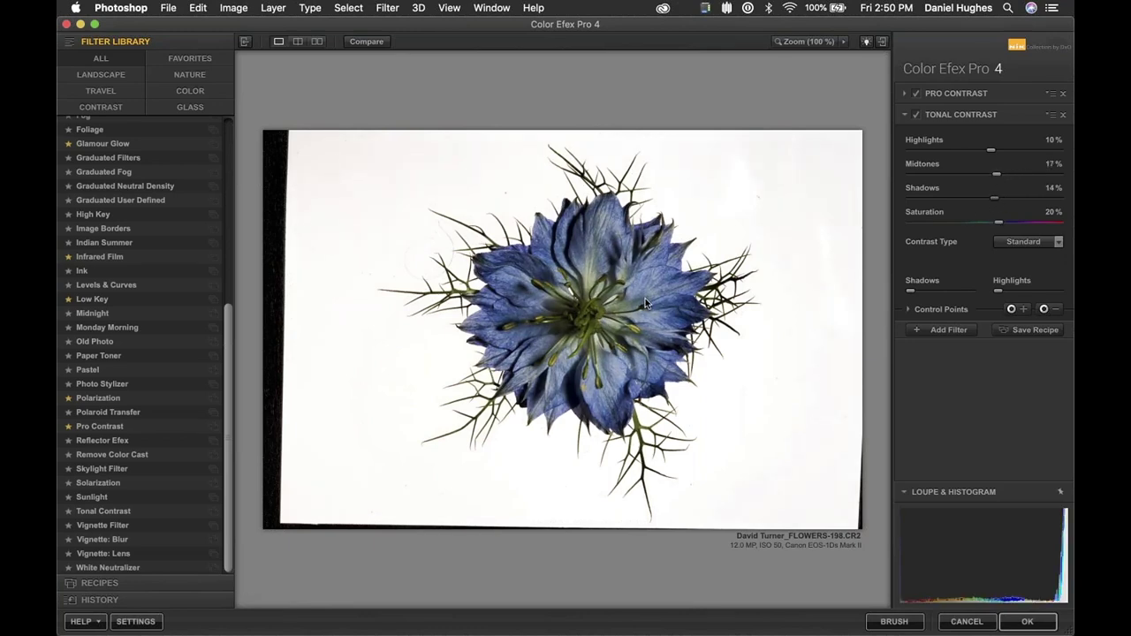
click(645, 298)
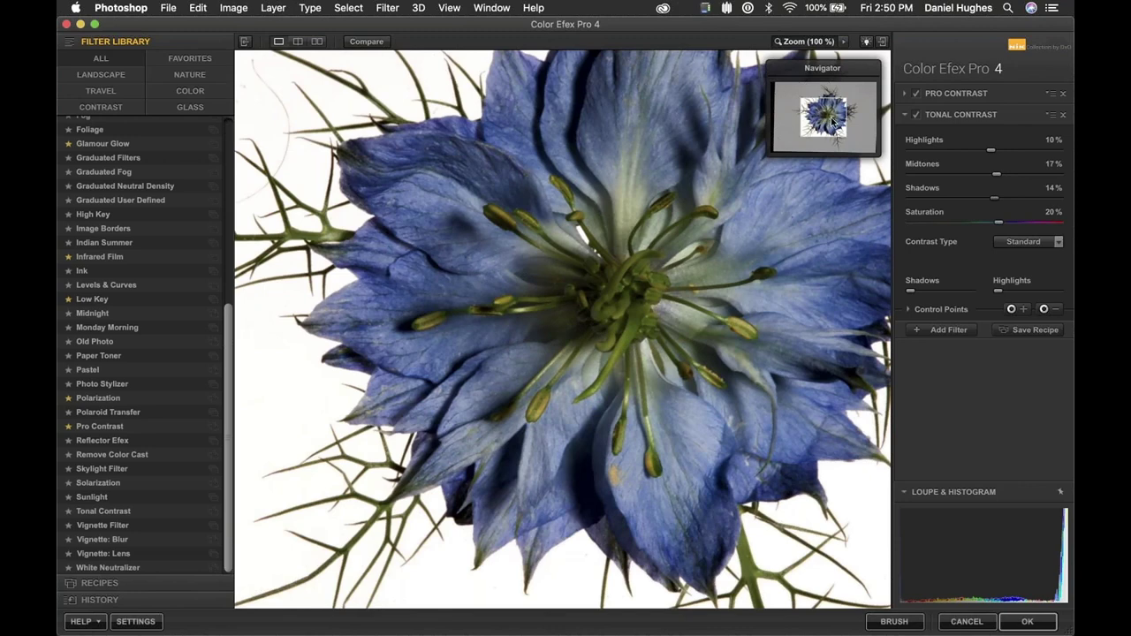
drag(833, 120, 836, 124)
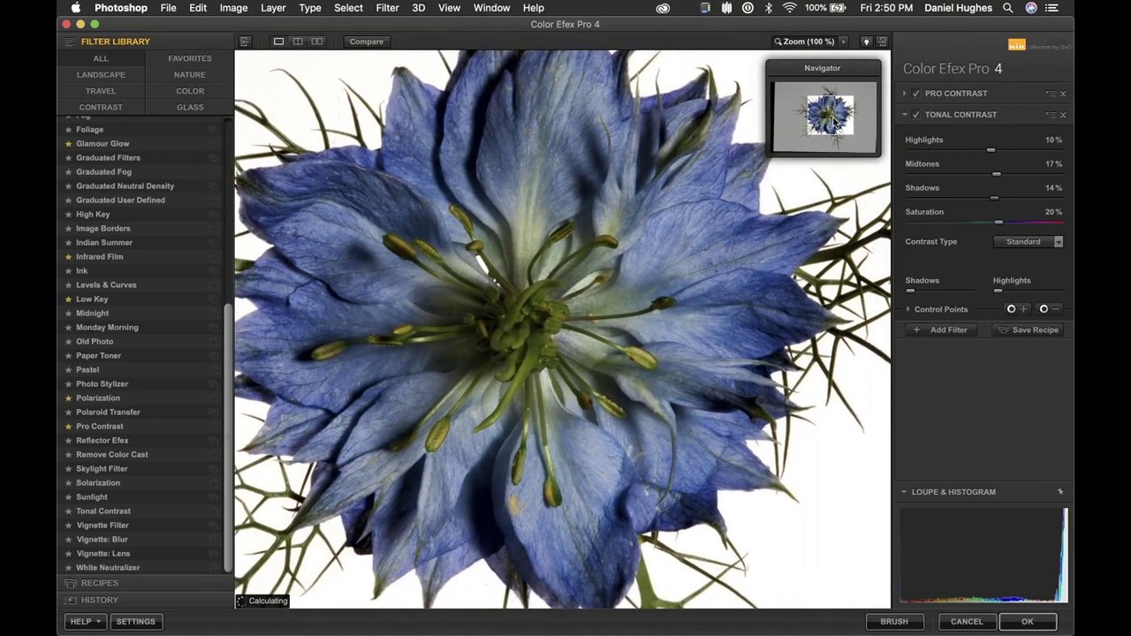
Toggle Tonal Contrast off and on repeatedly to compare its effect.
click(916, 116)
click(915, 116)
click(915, 115)
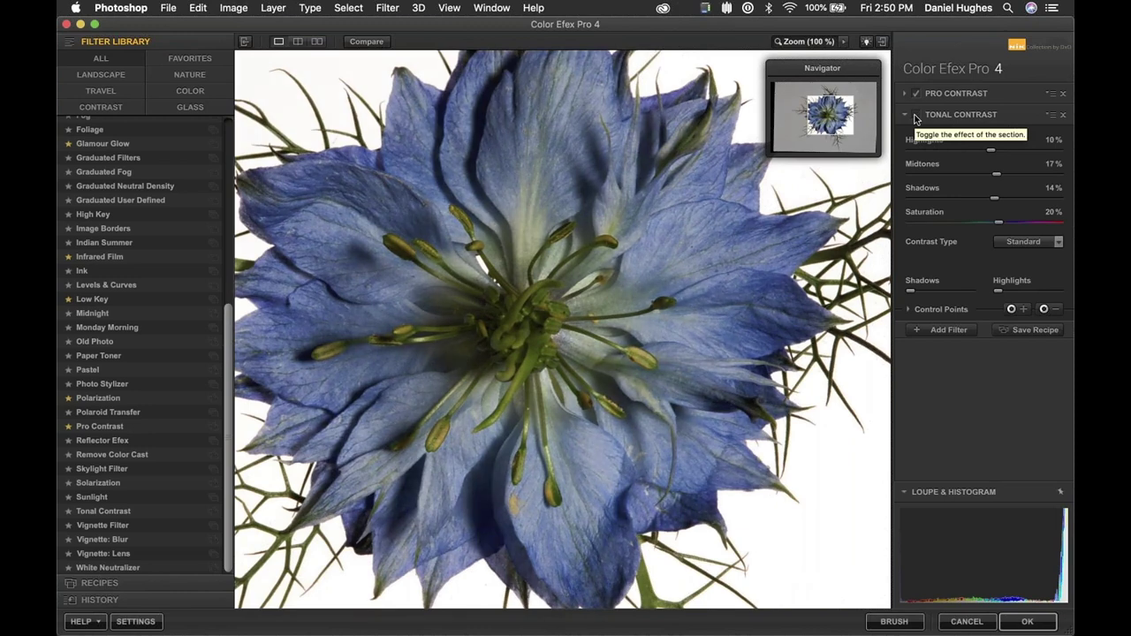
click(916, 116)
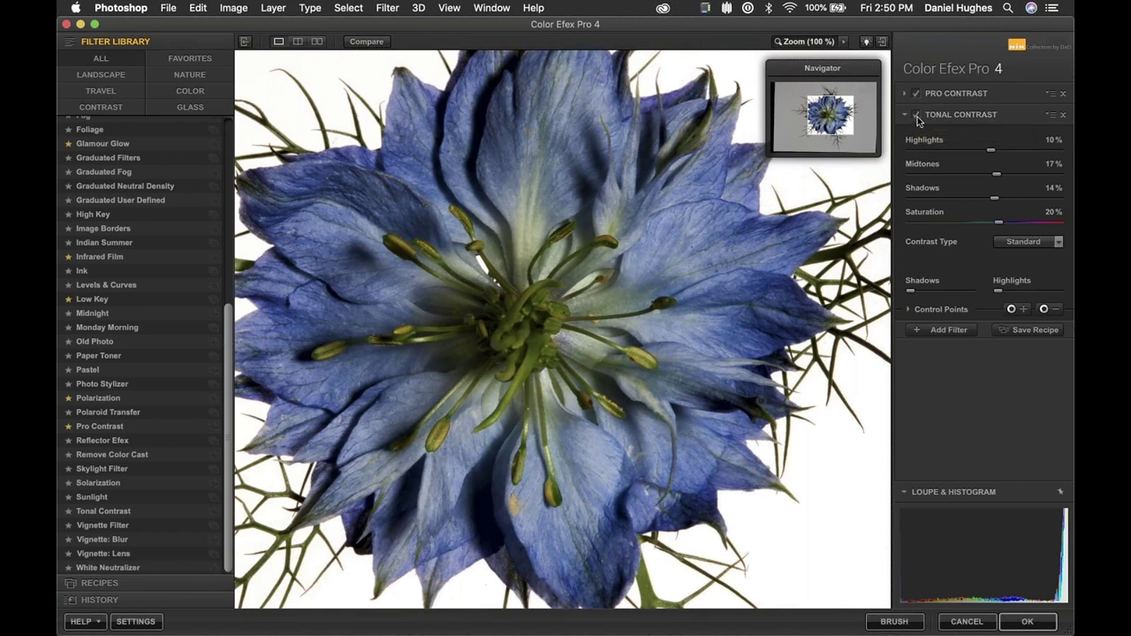
click(916, 116)
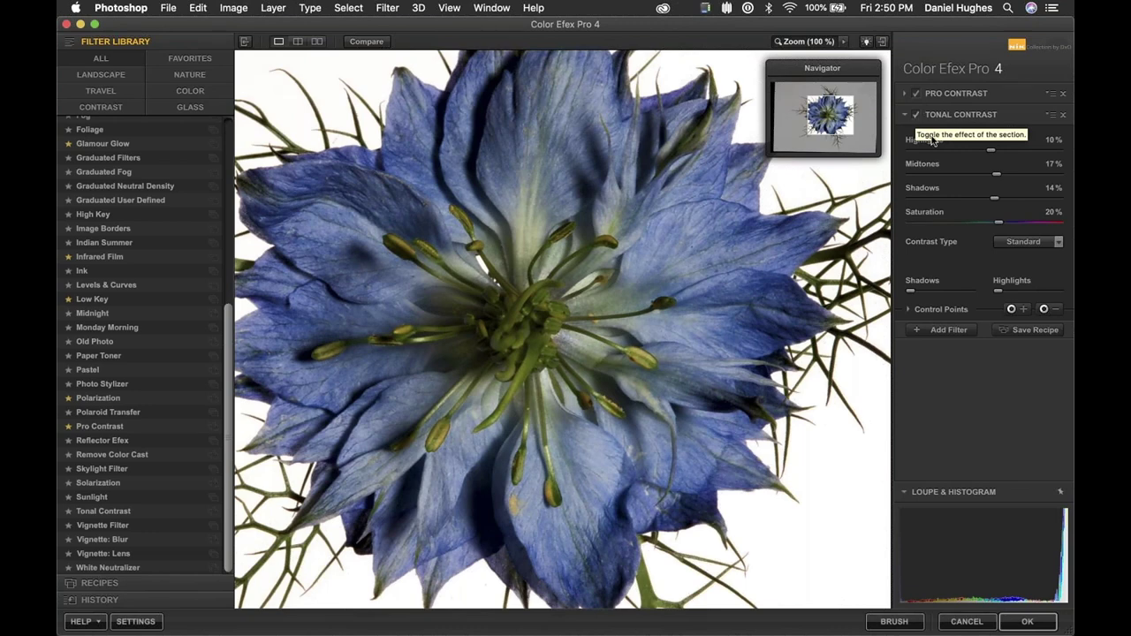
Lower Shadows to 11% and Saturation to 12%, then hide the side panels.
click(992, 199)
click(994, 222)
click(992, 223)
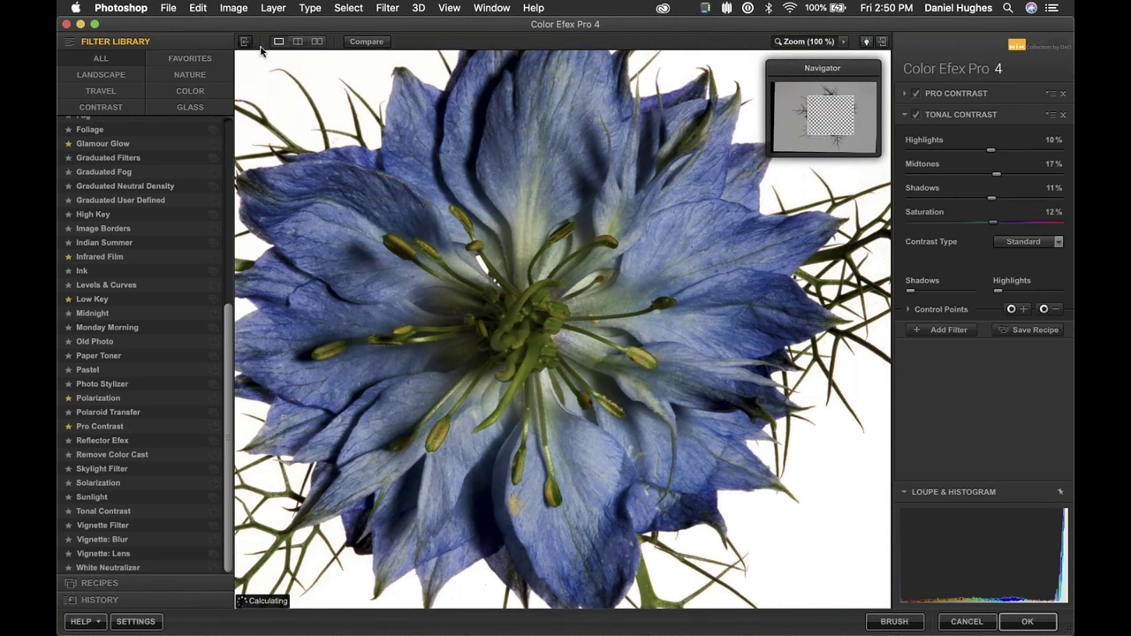
click(245, 41)
Compare the close-up against the original, then fit the whole photo and restore the side panels.
drag(518, 253, 707, 253)
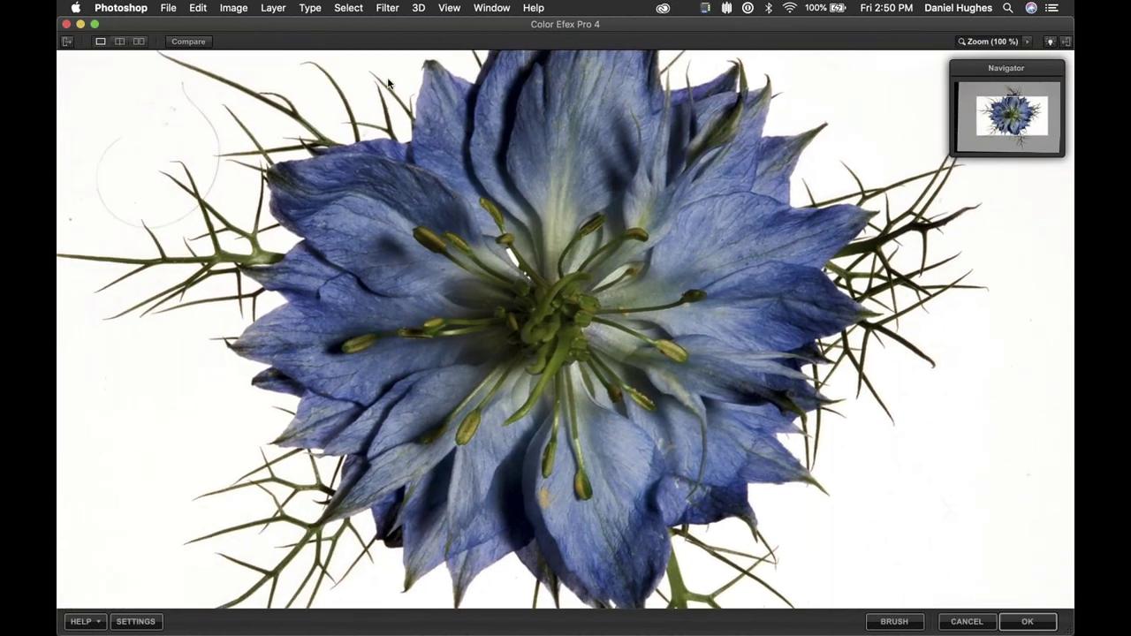
click(190, 43)
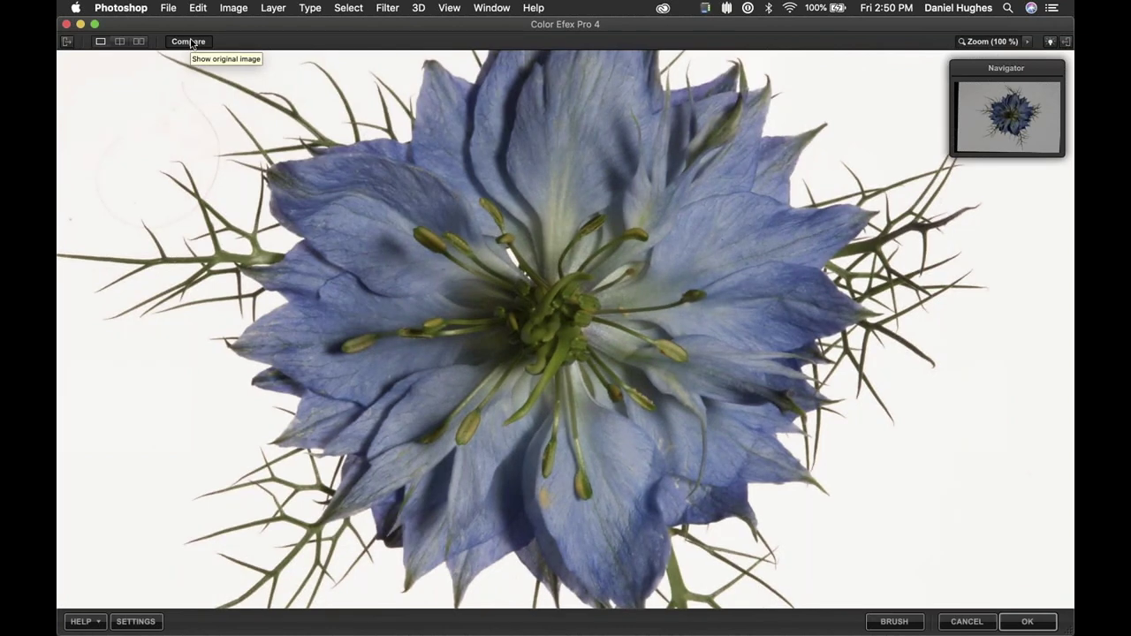
click(190, 43)
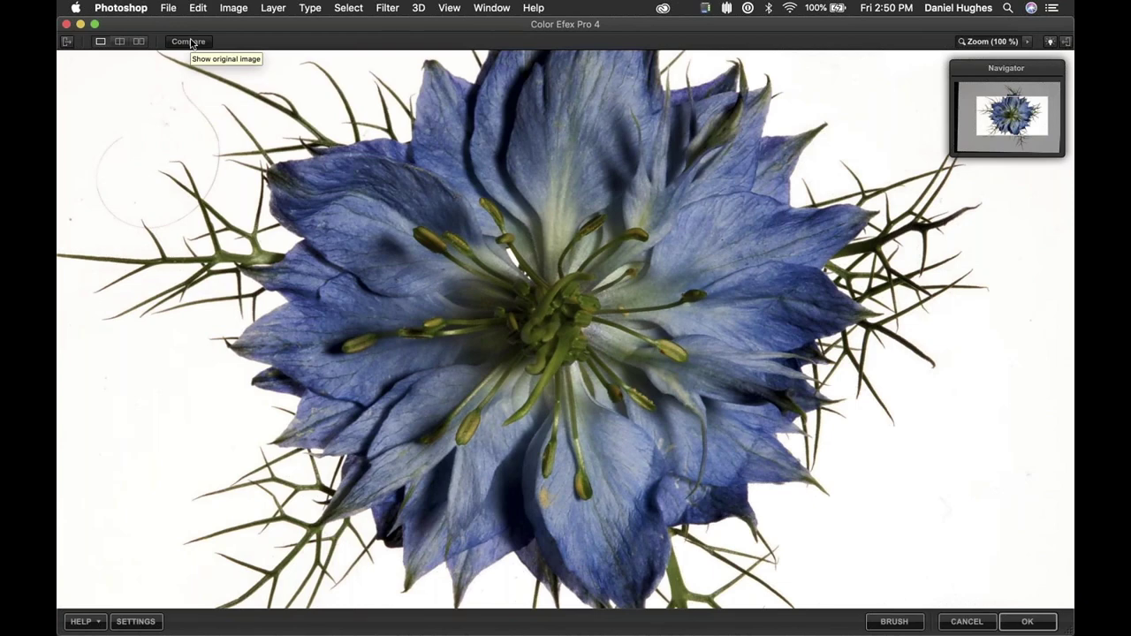
key(super+Tab)
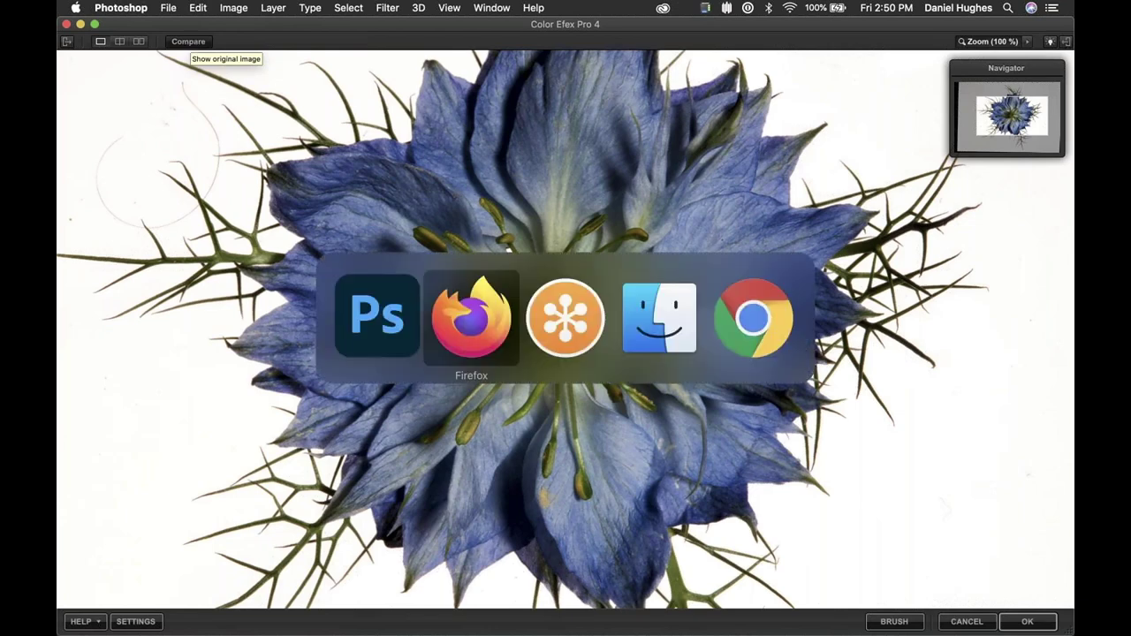
key(super+Tab)
key(super+Tab)
key(super+Tab)
key(super+Tab)
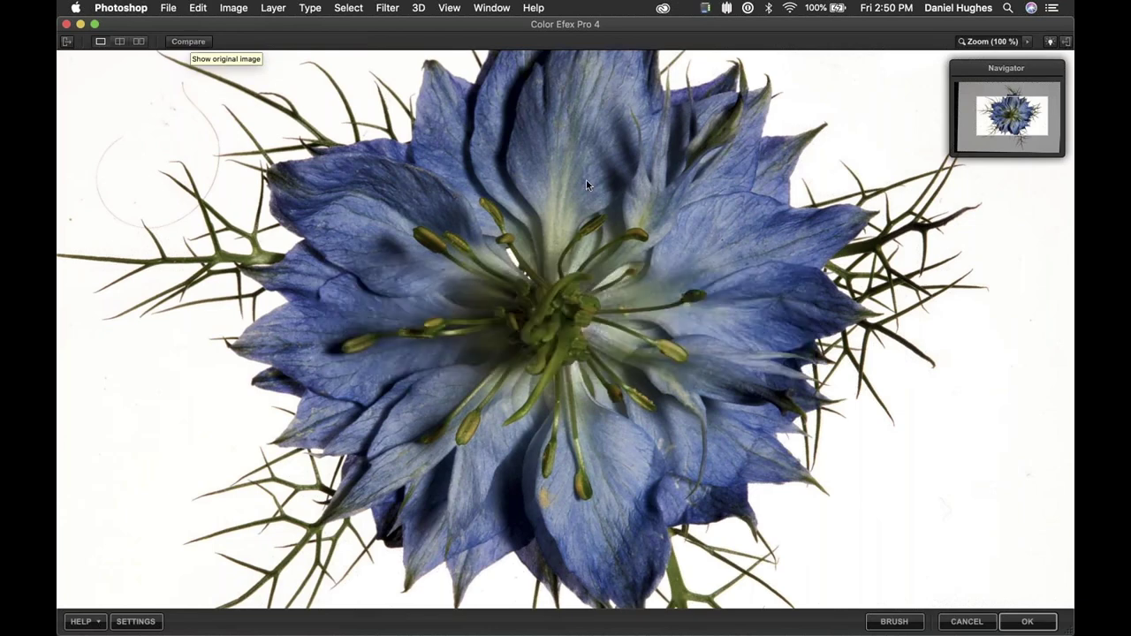
click(597, 396)
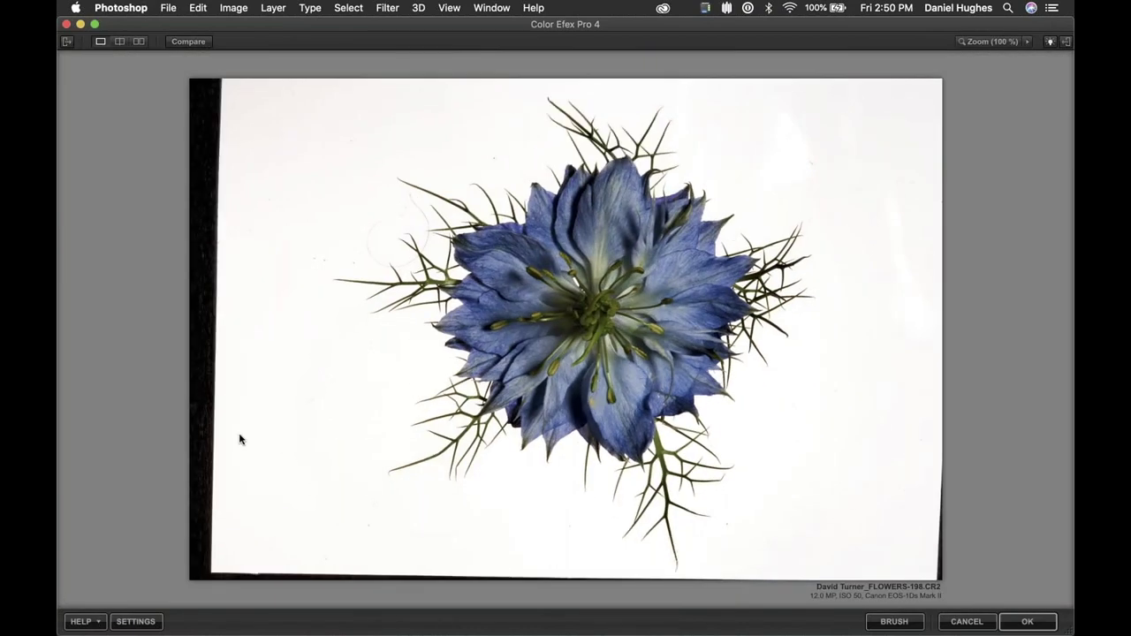
key(Tab)
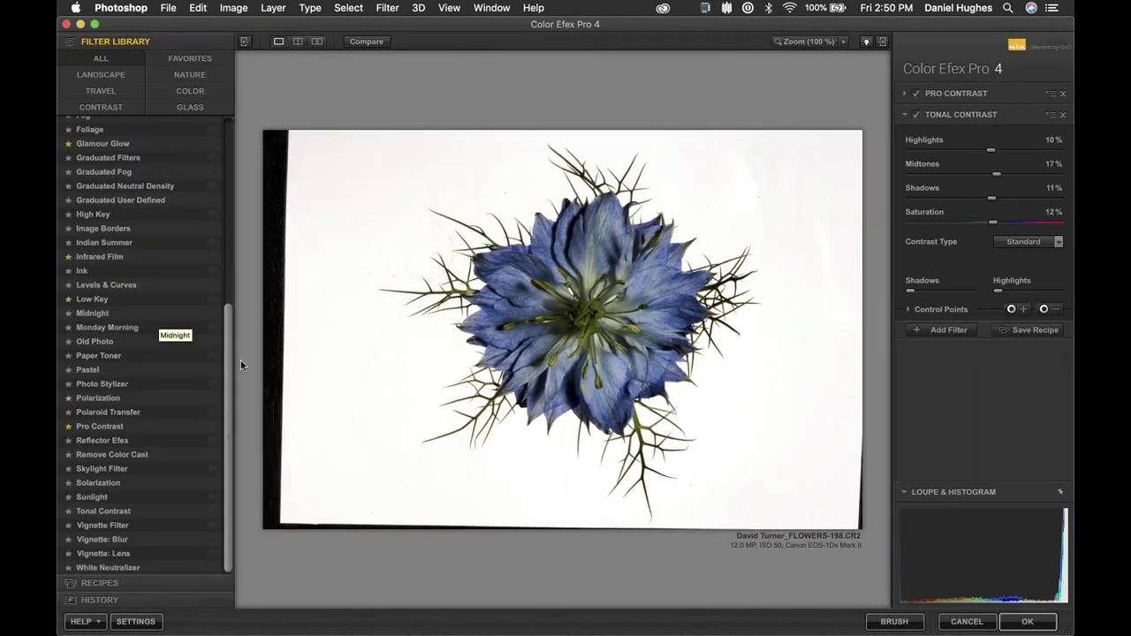
drag(226, 361, 227, 389)
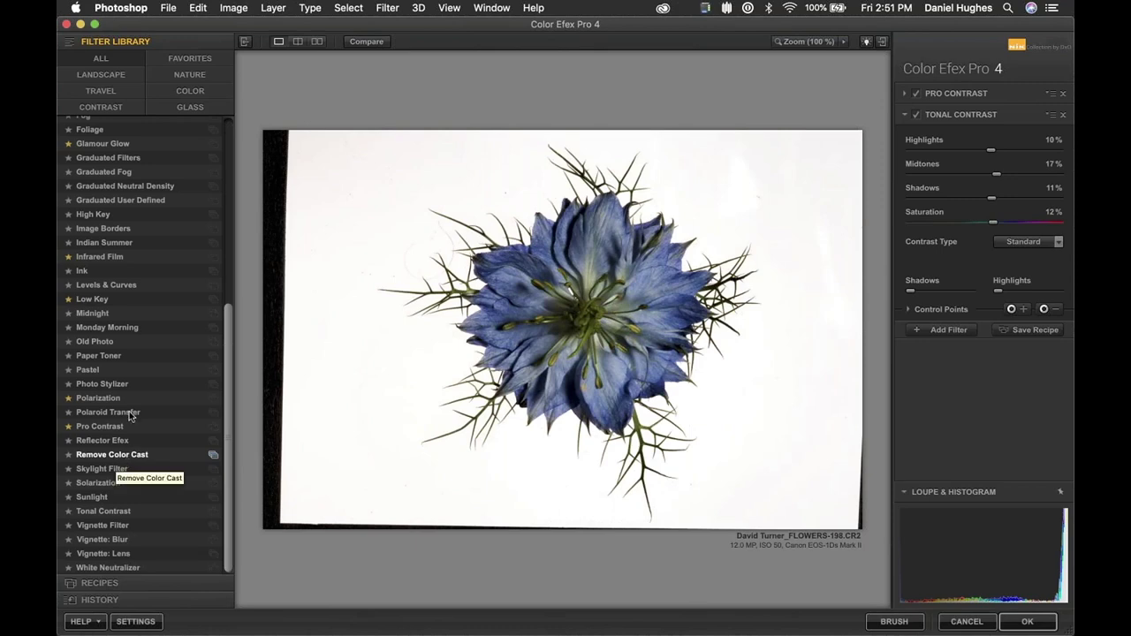
click(94, 229)
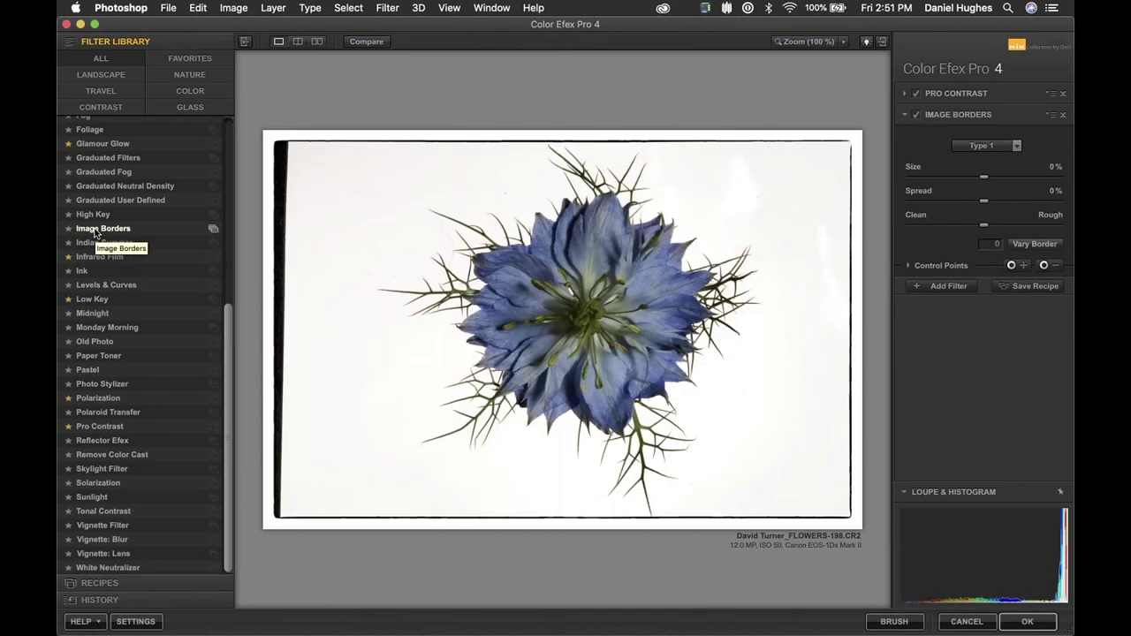
key(super+z)
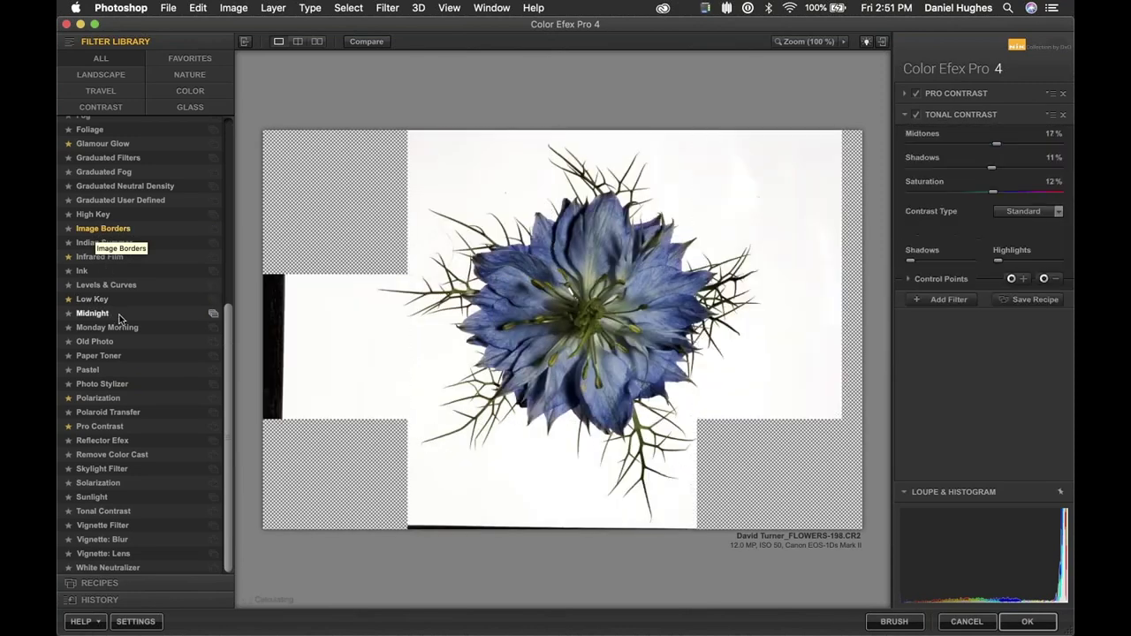
scroll(226, 390, up, 3)
scroll(239, 289, up, 5)
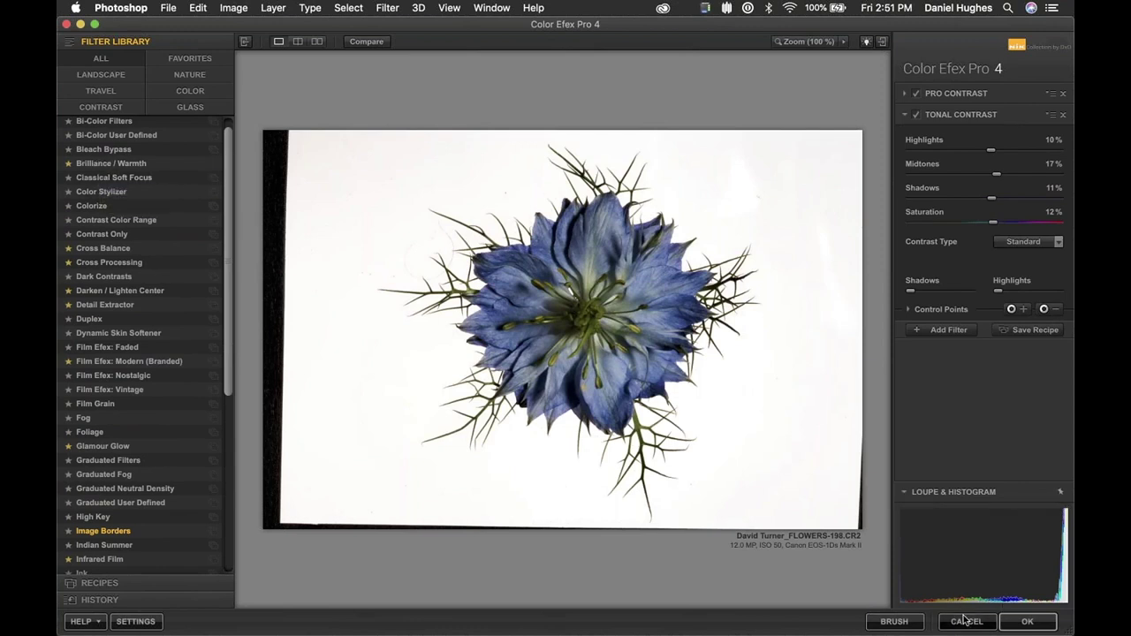
Replace Tonal Contrast with Classical Soft Focus and list its Method choices.
click(97, 178)
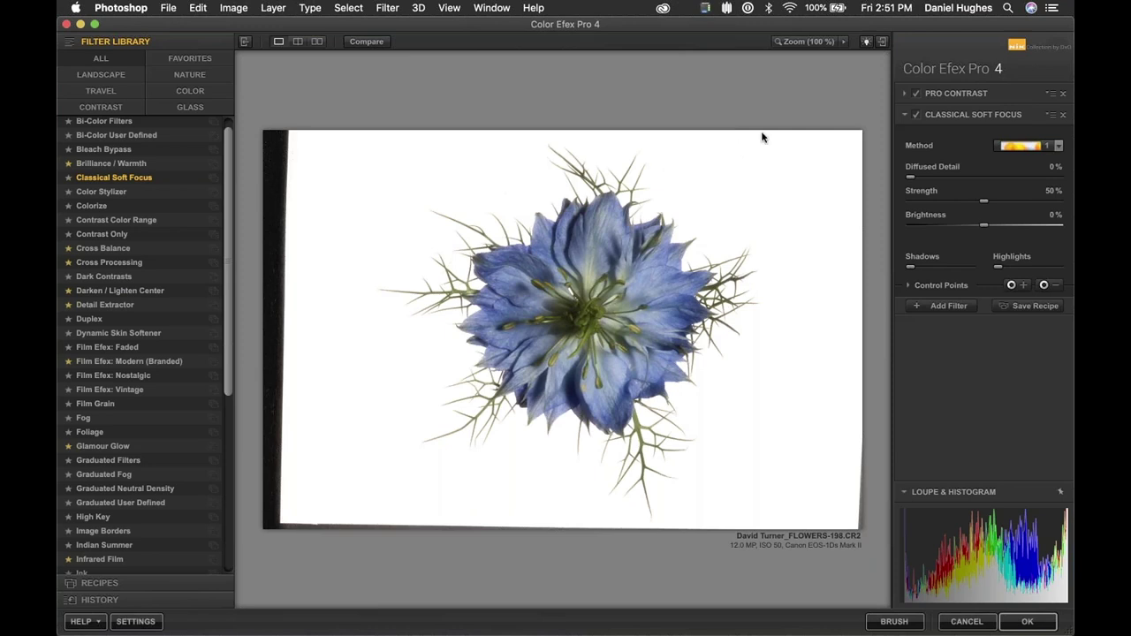
click(1058, 146)
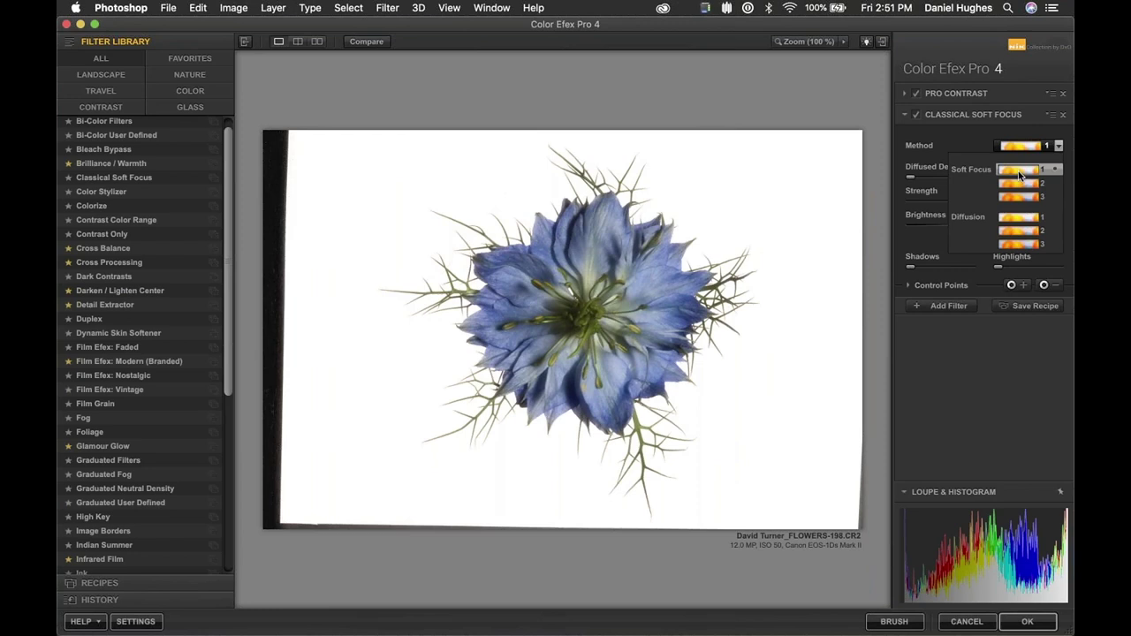
Keep Soft Focus 1 and set Diffused Detail to 100% and Strength to 73%.
click(1019, 175)
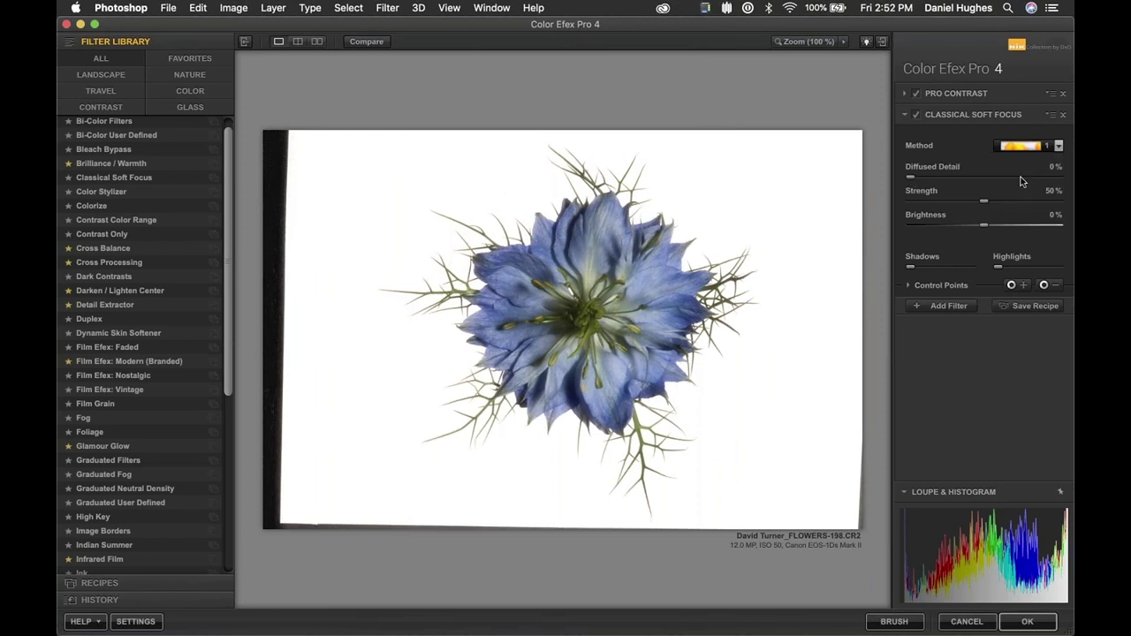
drag(1021, 177, 910, 177)
drag(1025, 174, 1070, 177)
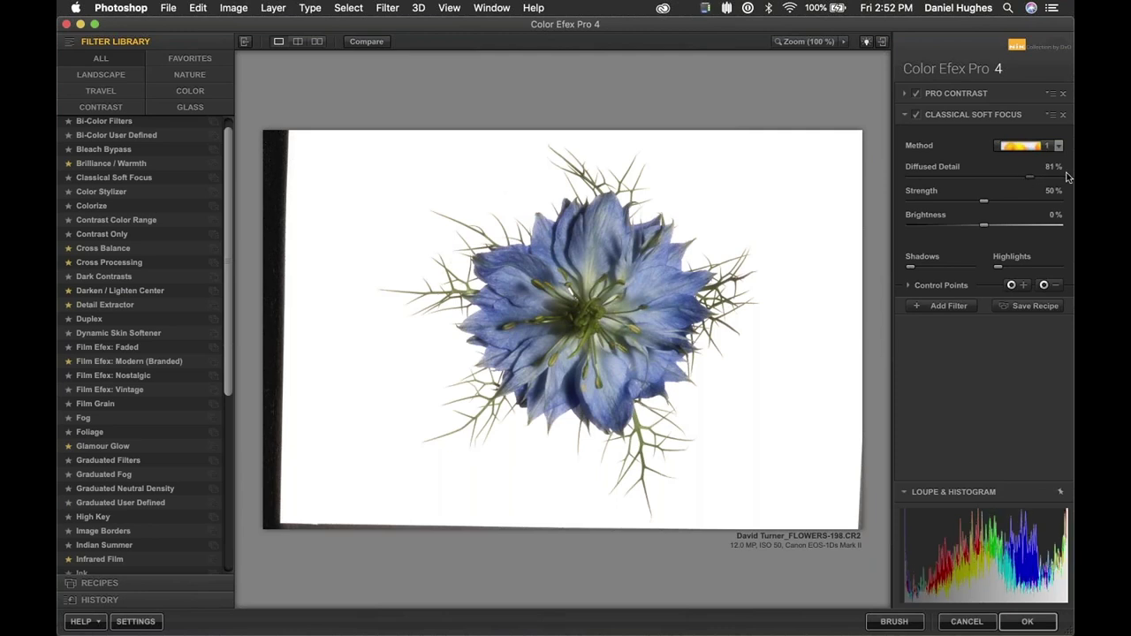
drag(984, 200, 1034, 205)
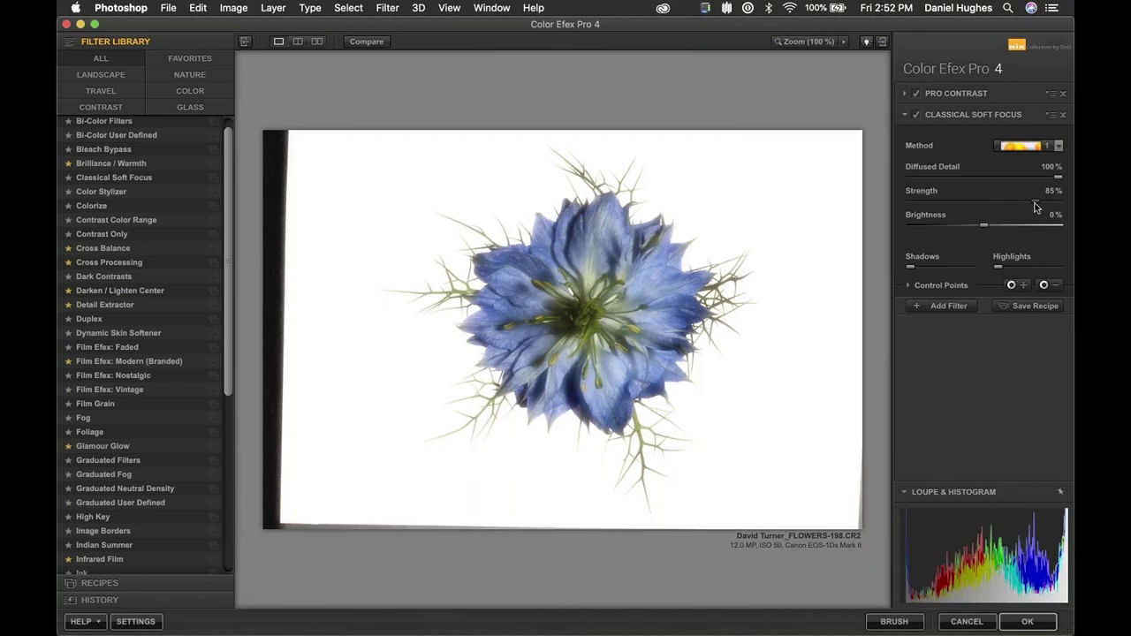
drag(1034, 206, 1021, 207)
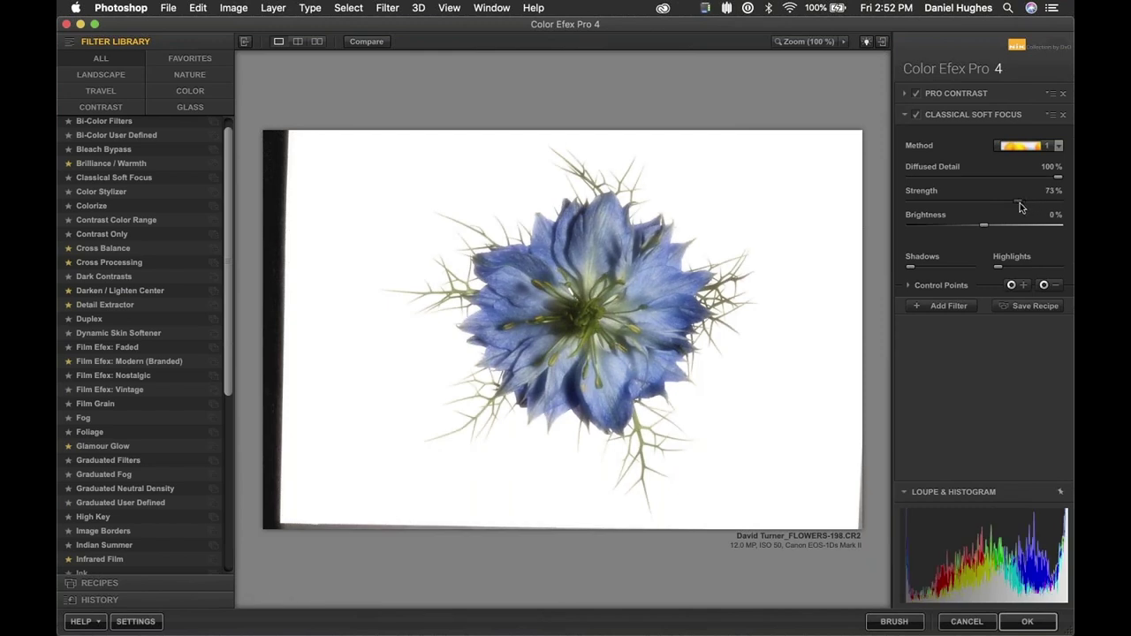
Compare the soft focus off and on, switch the method to Diffusion 1, and show History.
click(917, 117)
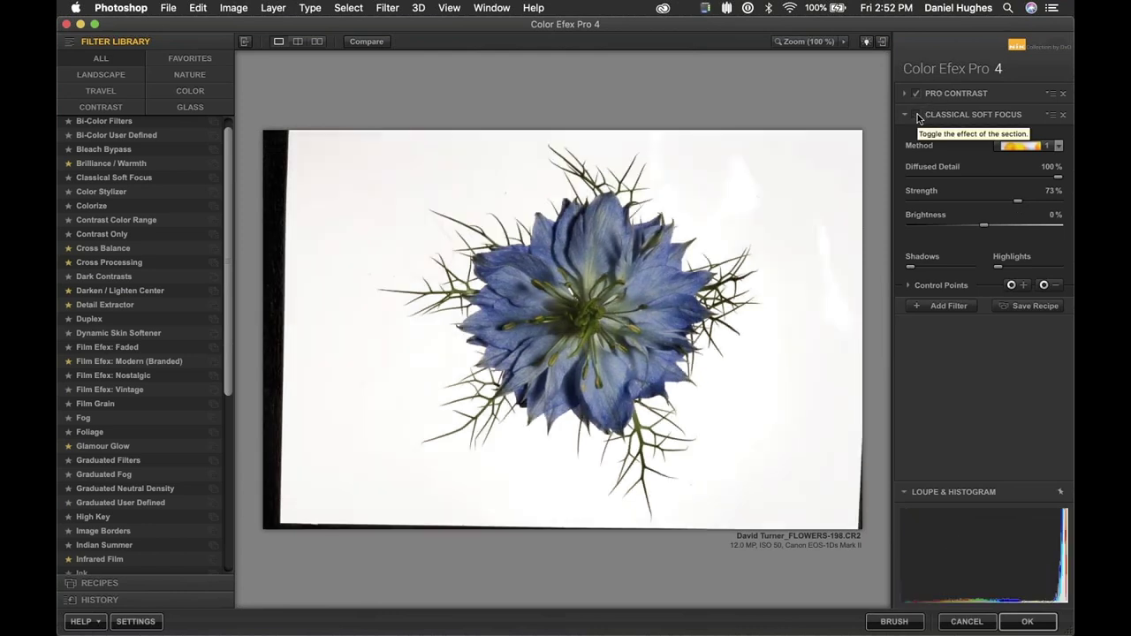
click(917, 117)
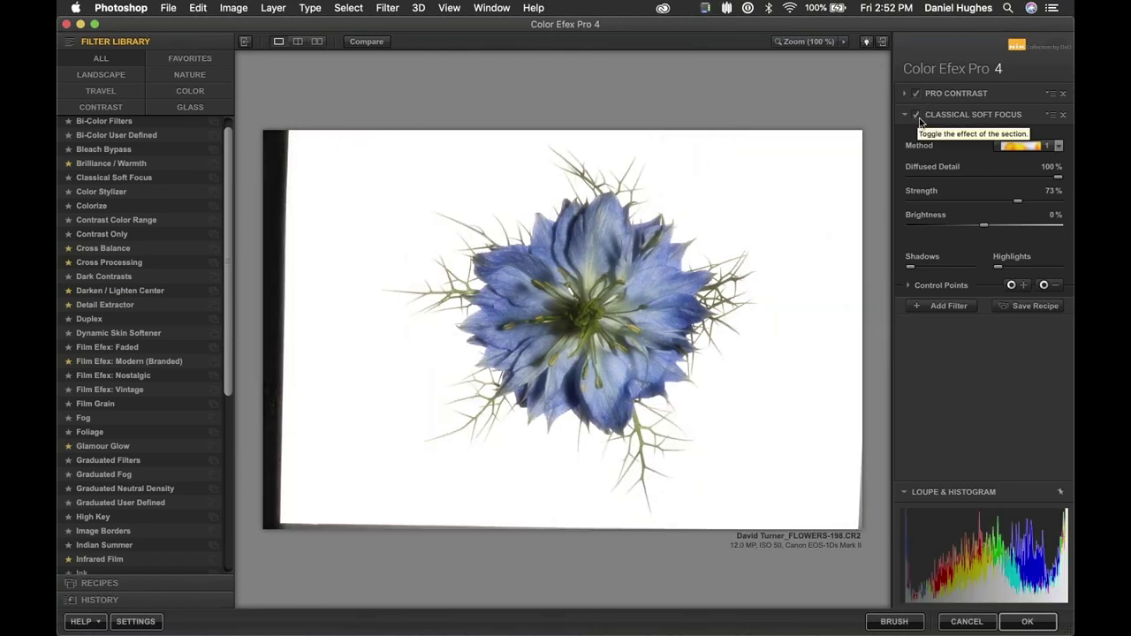
click(1059, 147)
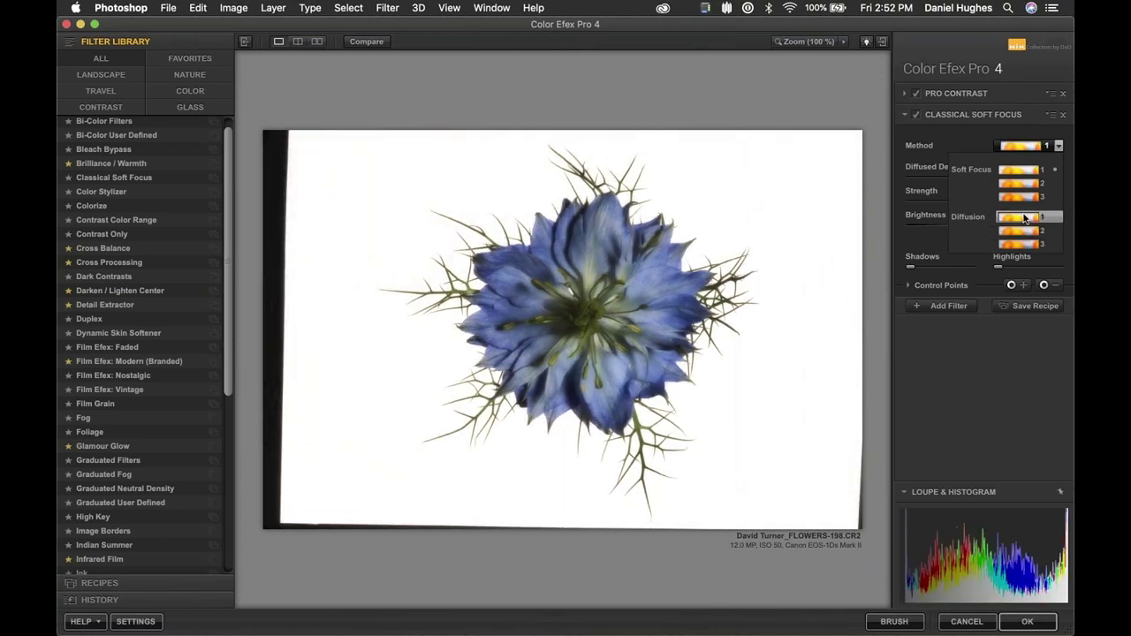
click(1025, 218)
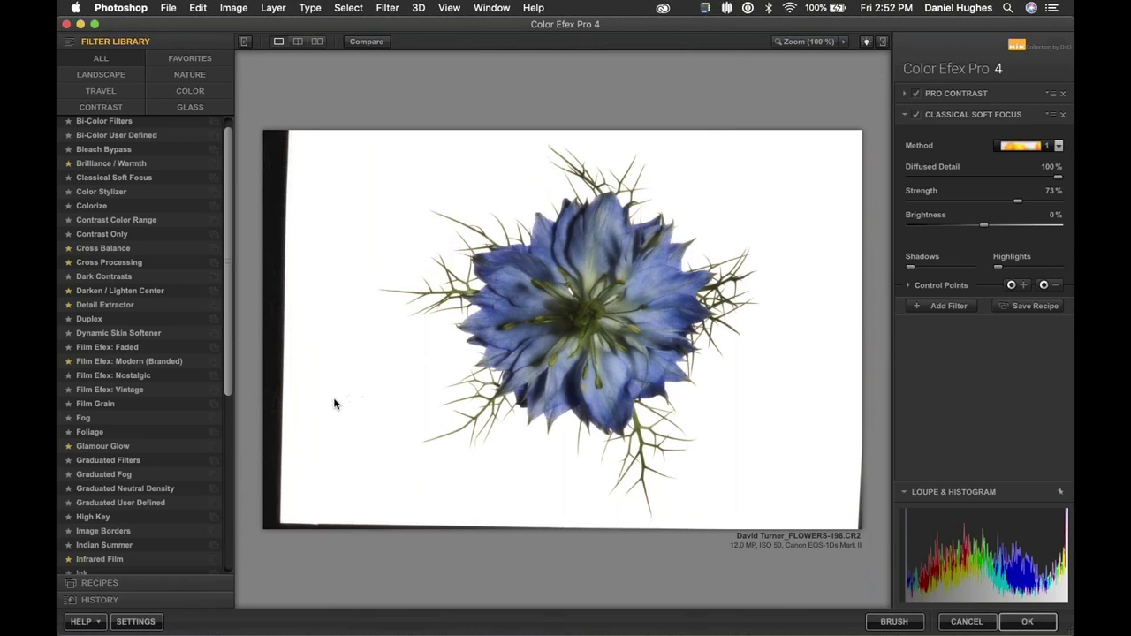
click(99, 600)
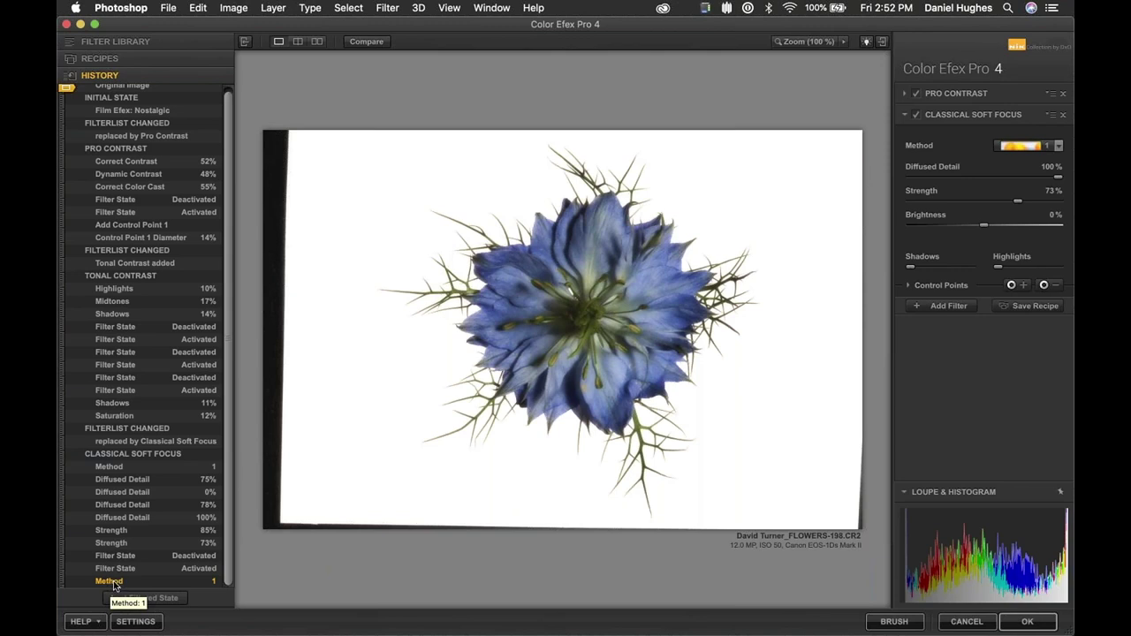
Set the before state to the latest step, compare repeatedly, then revert to the Saturation 12% stage.
drag(66, 89, 64, 570)
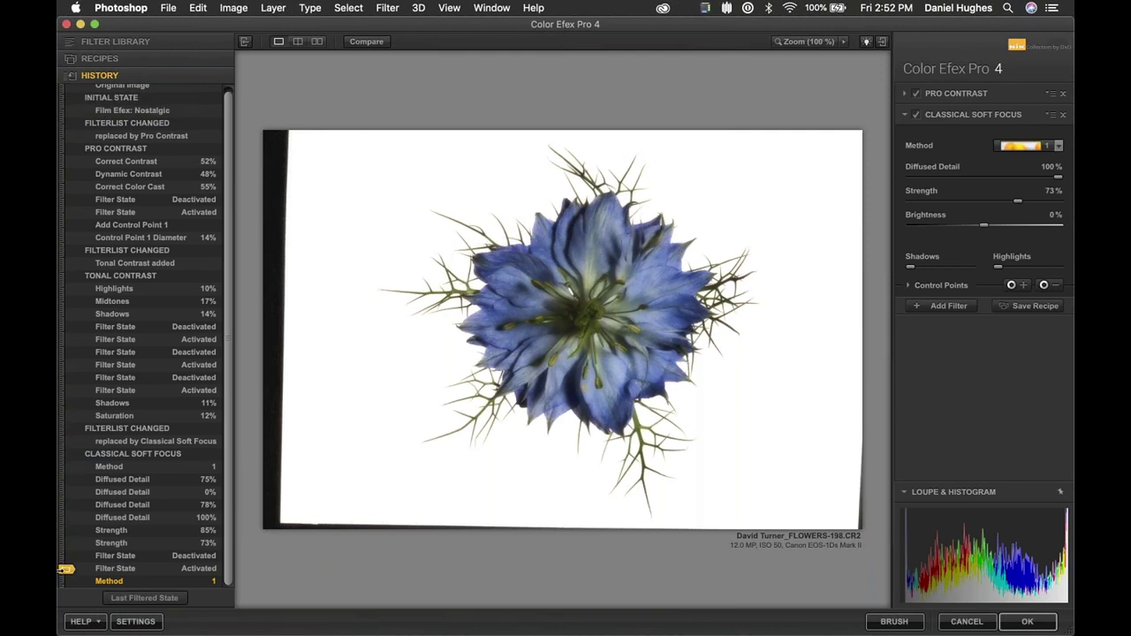
click(363, 41)
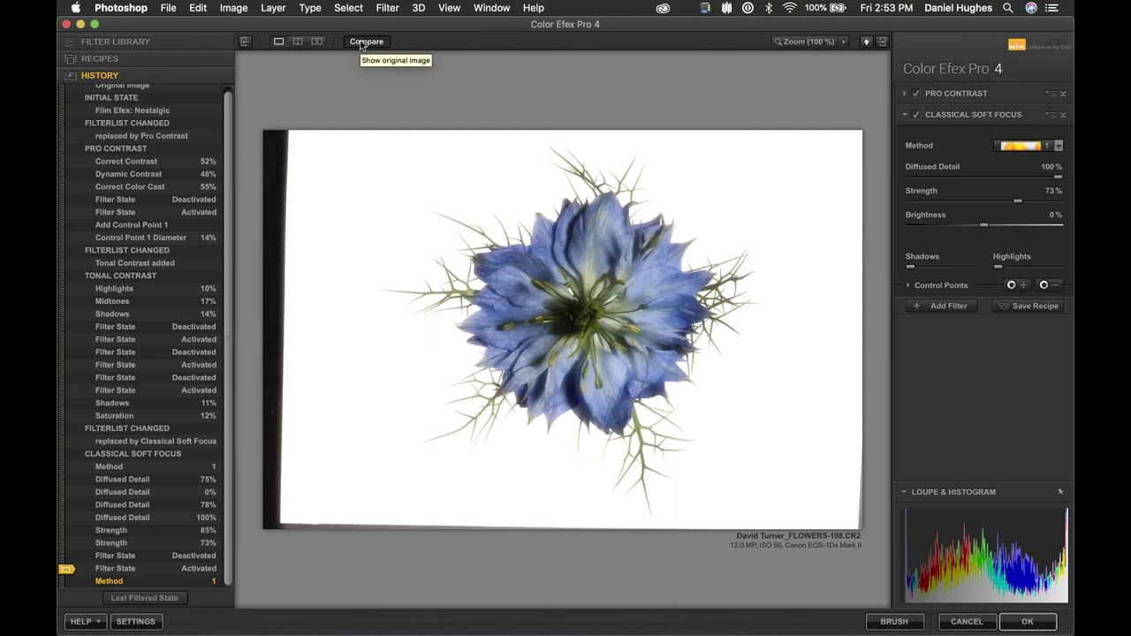
click(360, 46)
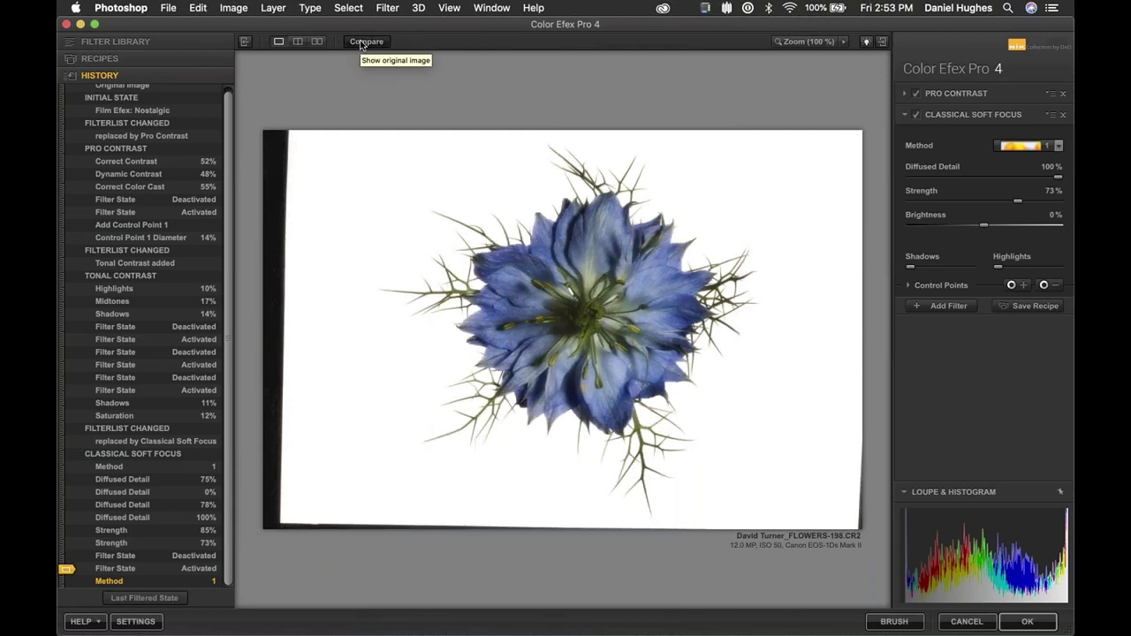
click(361, 45)
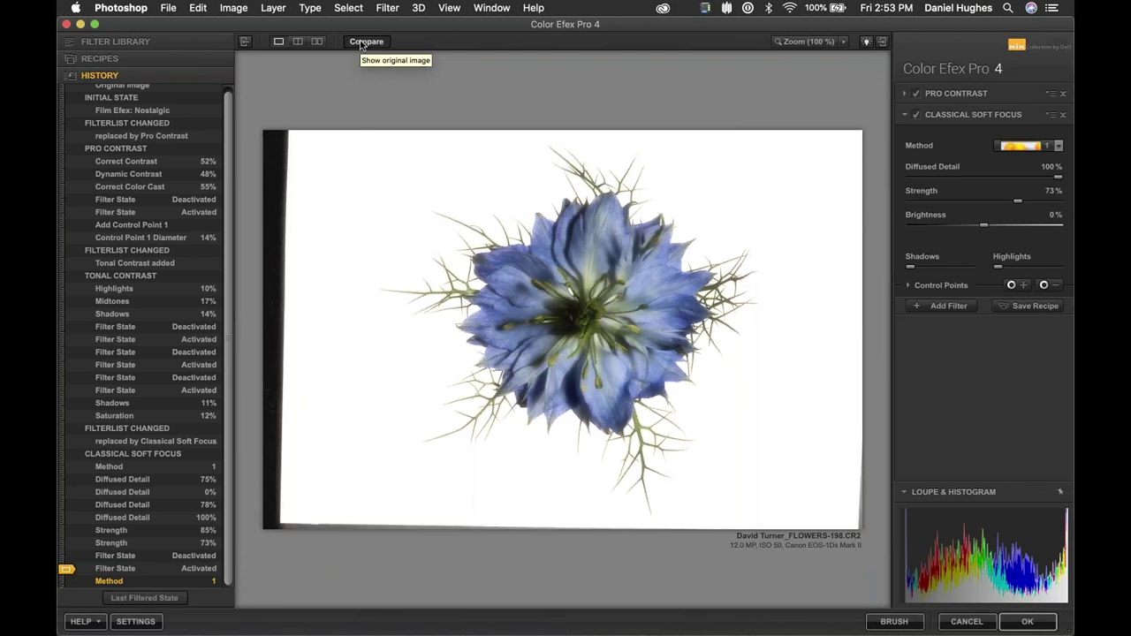
click(360, 45)
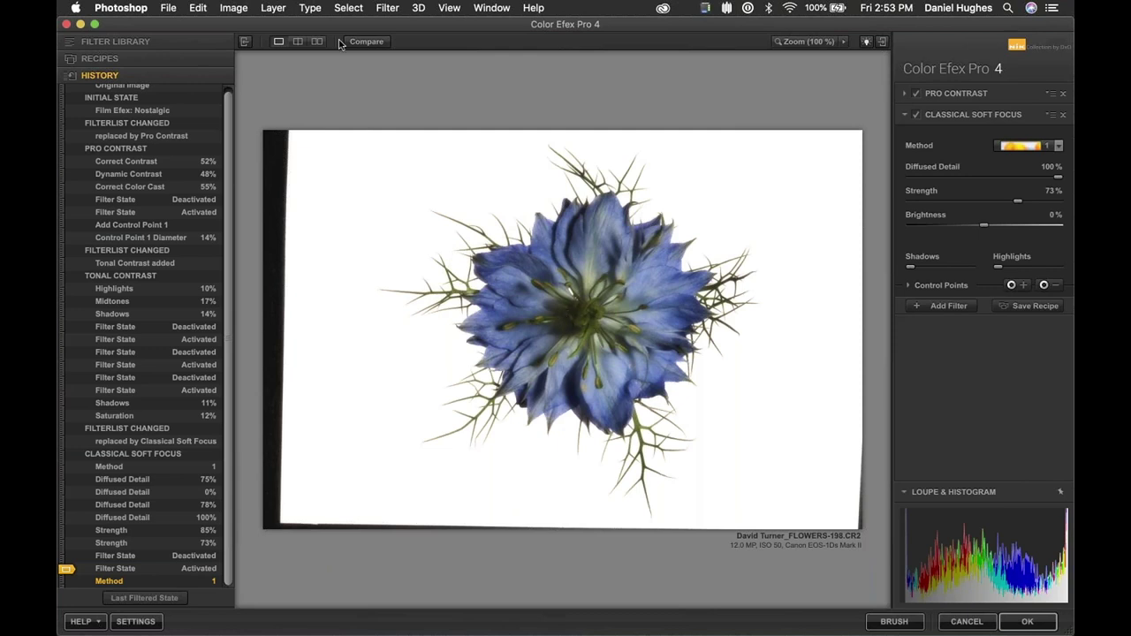
click(366, 44)
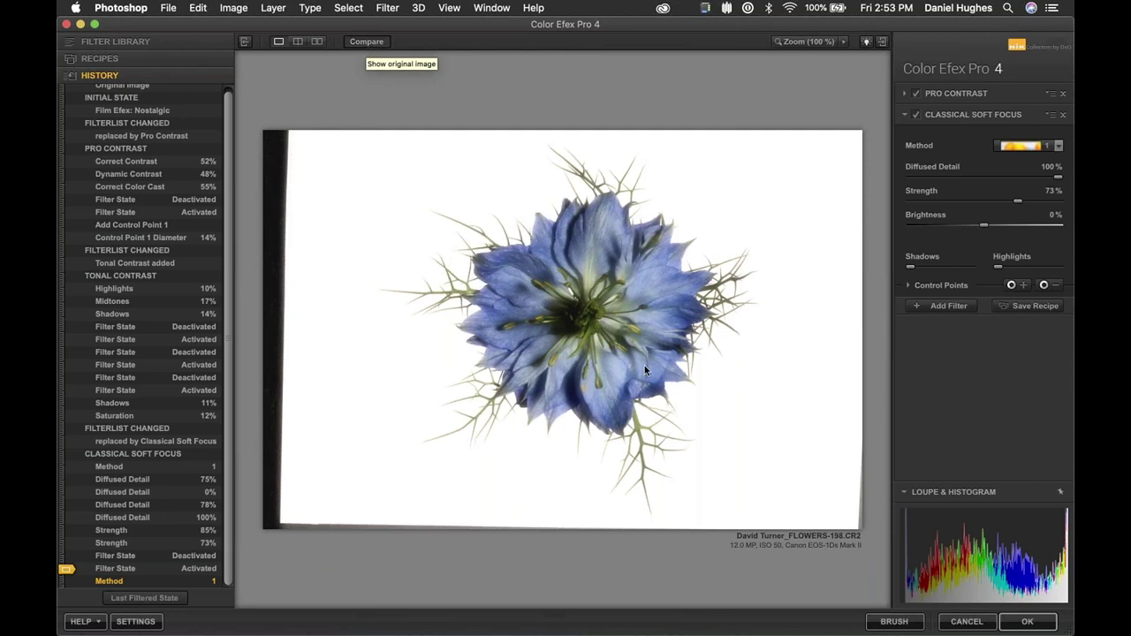
click(364, 43)
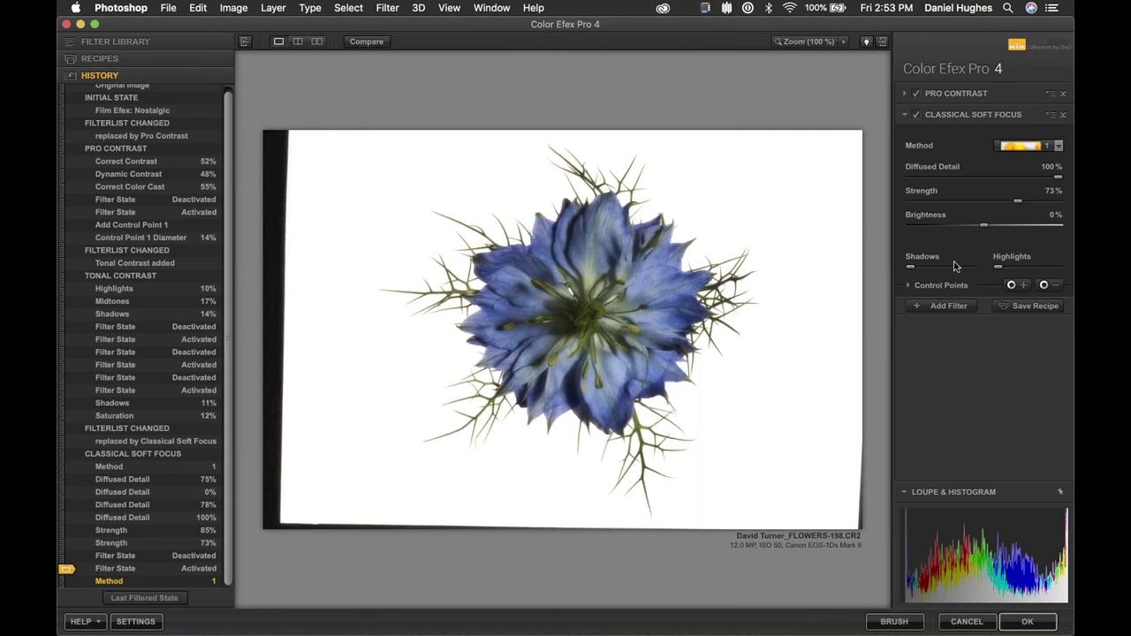
click(123, 417)
drag(999, 173, 978, 201)
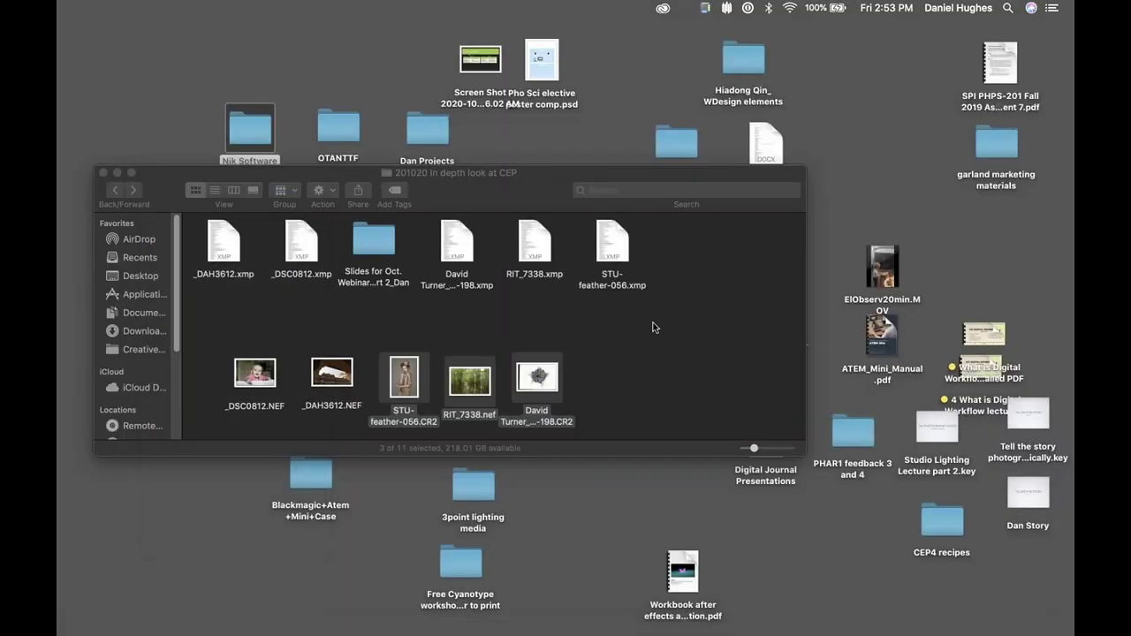
Open _DAH3612.NEF and STU-feather-056.CR2 from Finder through Camera Raw into Photoshop.
click(411, 311)
mouse_move(404, 378)
mouse_down()
mouse_move(455, 605)
mouse_move(410, 387)
mouse_up()
drag(283, 315, 442, 431)
key(super+o)
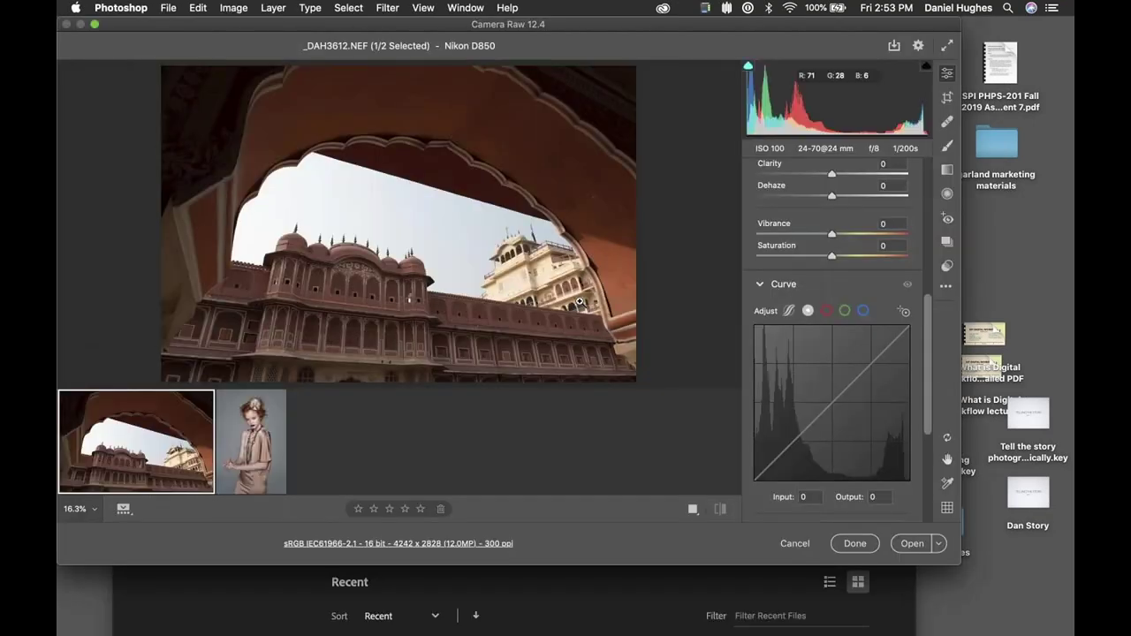
shift+click(242, 451)
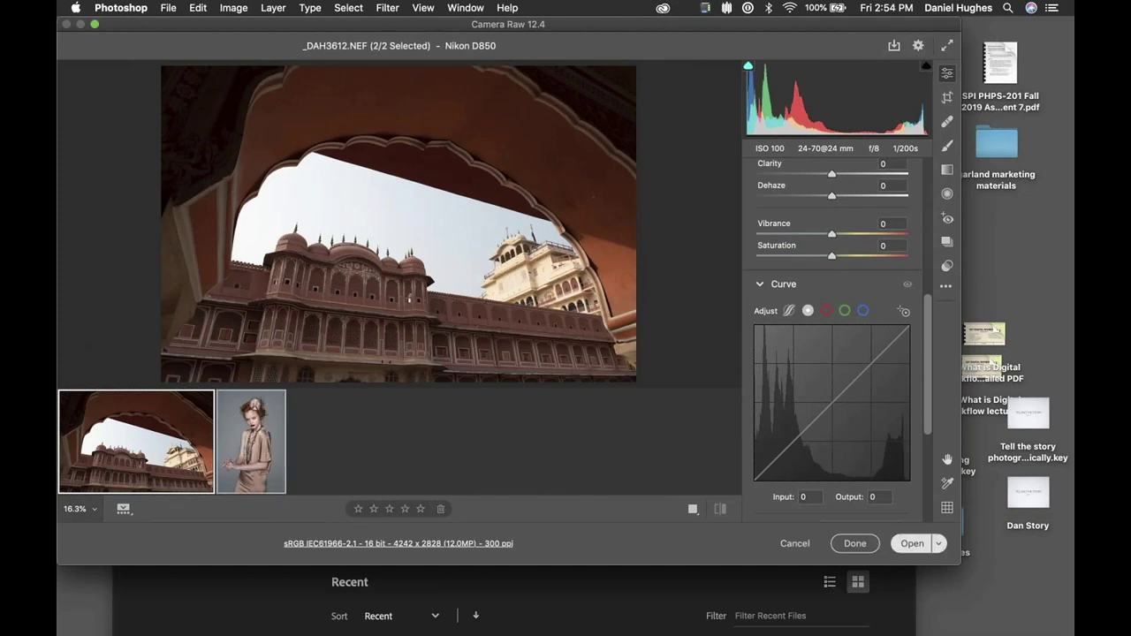
key(Return)
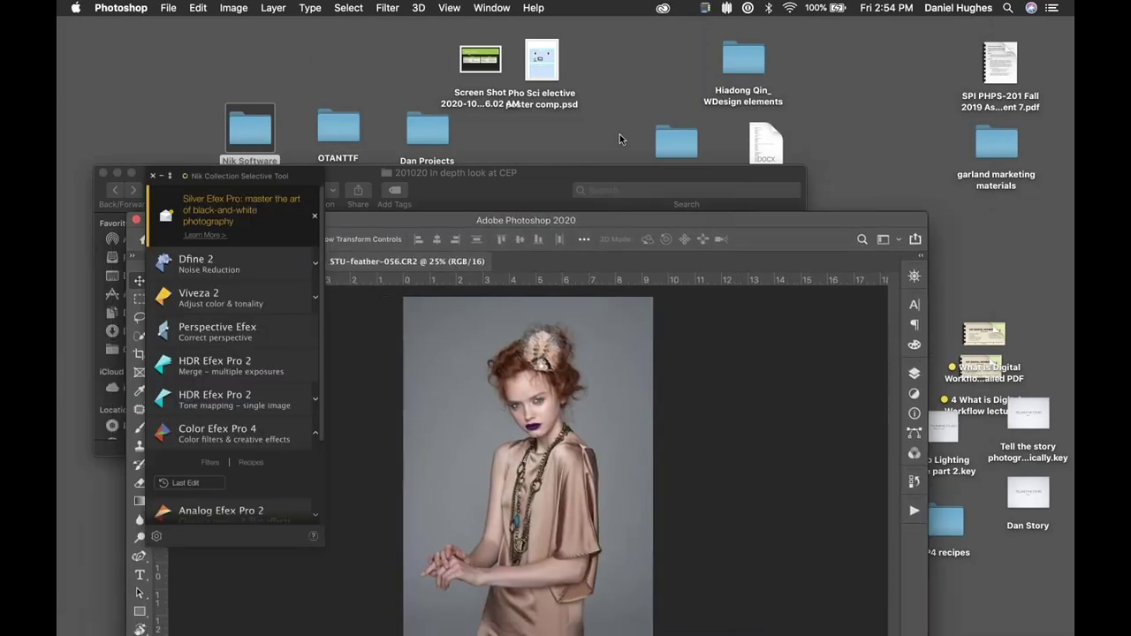
Launch Color Efex Pro 4 on the _DAH3612.NEF arch photo in a single large preview.
drag(564, 222, 626, 51)
click(340, 90)
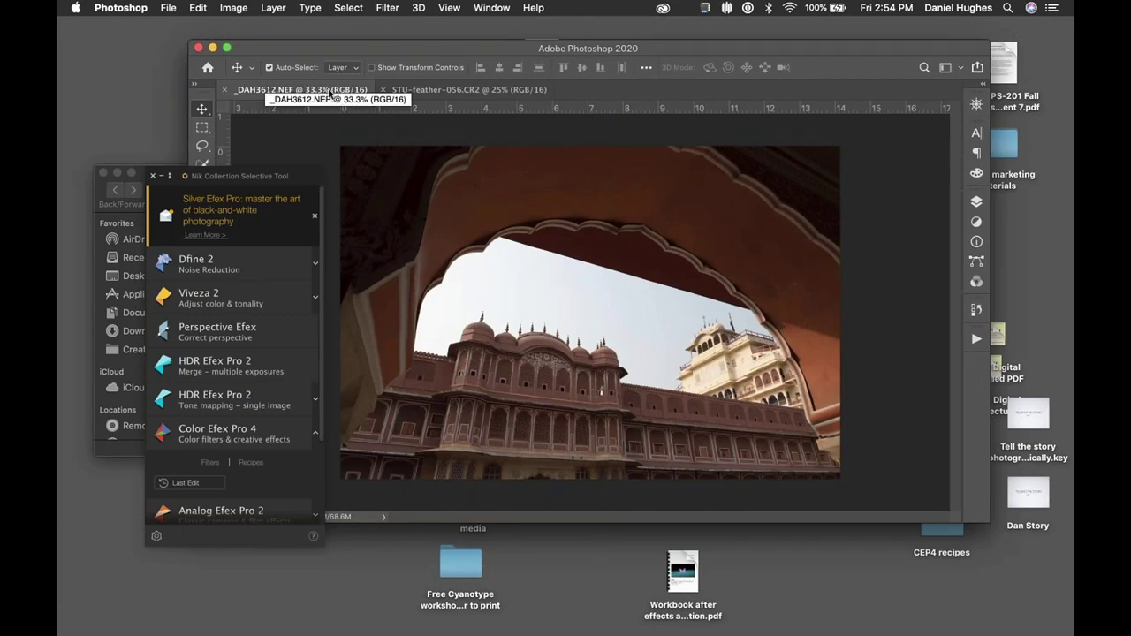
click(232, 440)
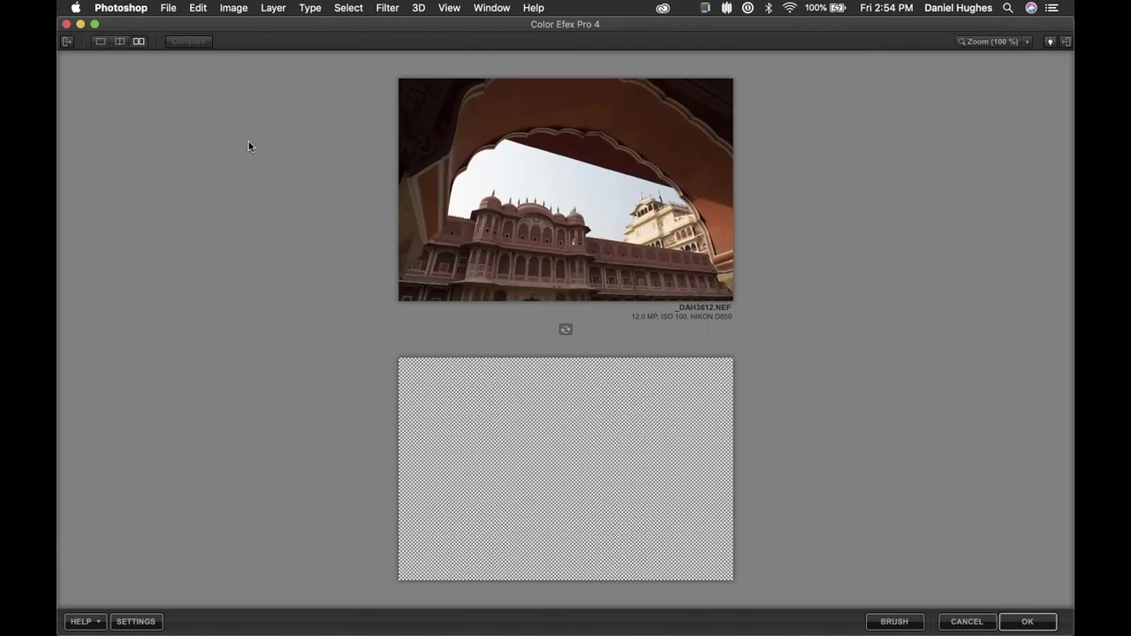
click(101, 42)
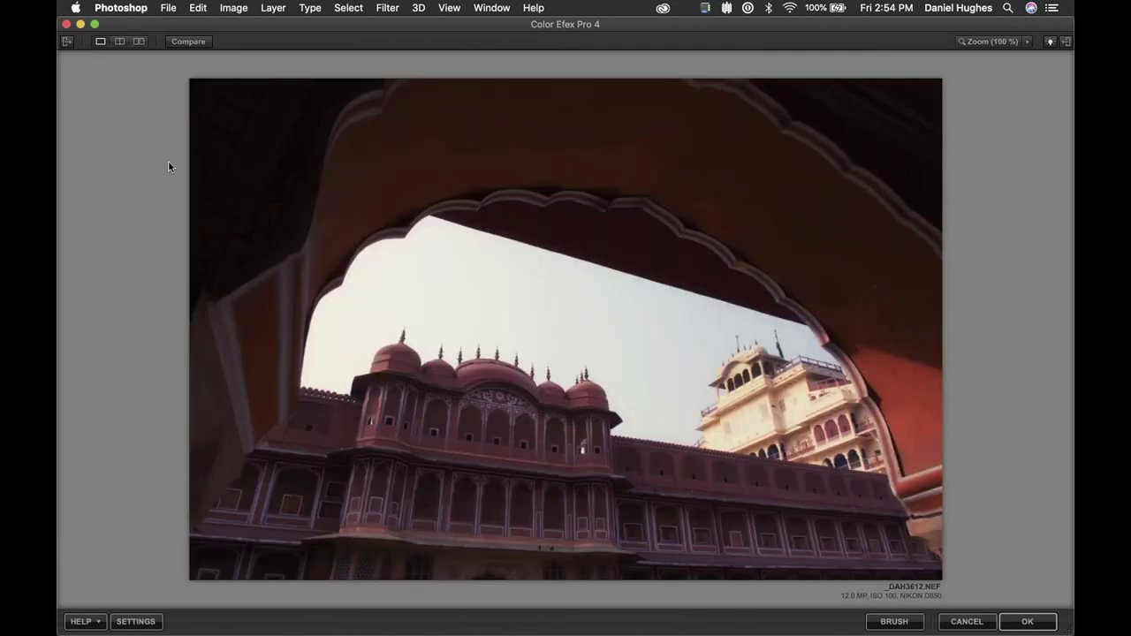
Show the side panels and set Nostalgic Perceptual Saturation to 69% and Film Strength to 100%.
click(67, 42)
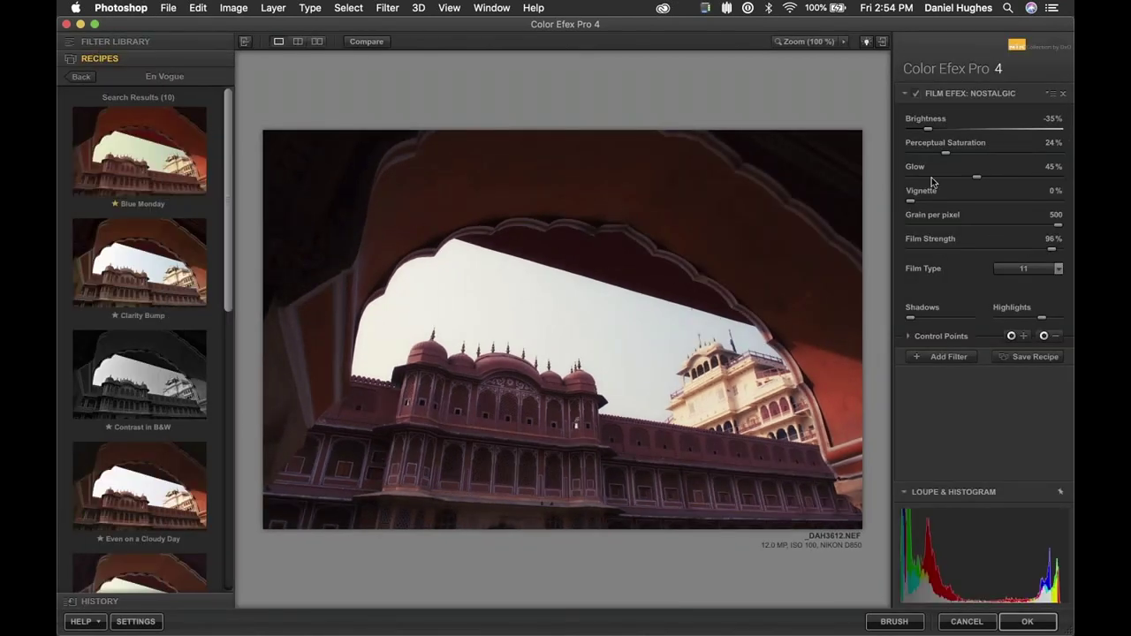
click(1012, 153)
drag(1049, 249, 1061, 251)
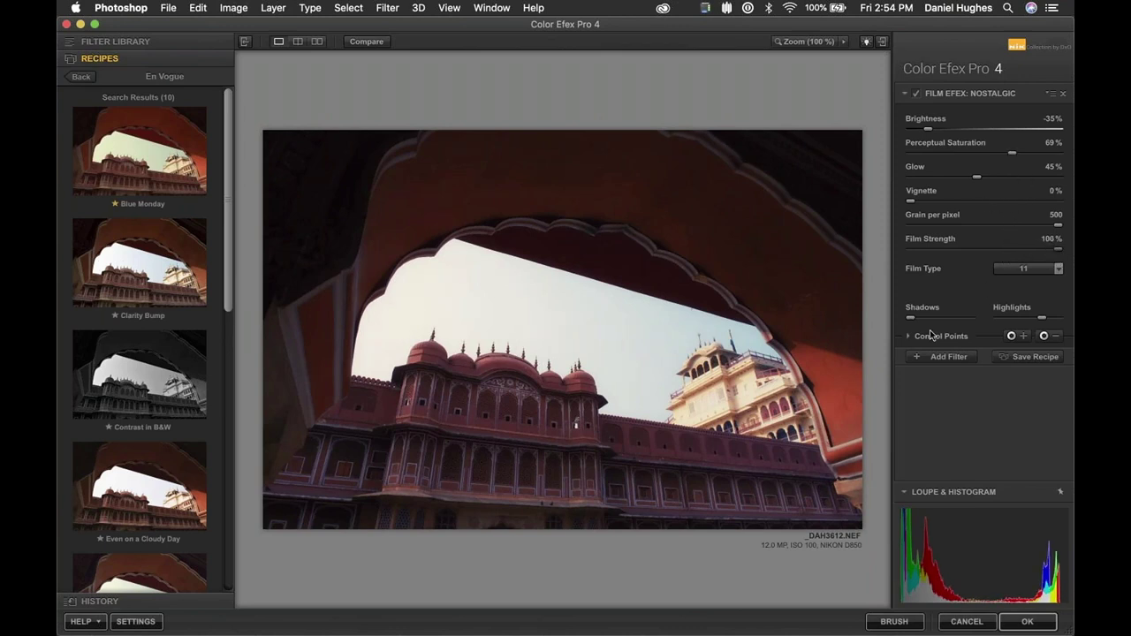
Place a control point on the palace facade and expand its settings.
click(1011, 335)
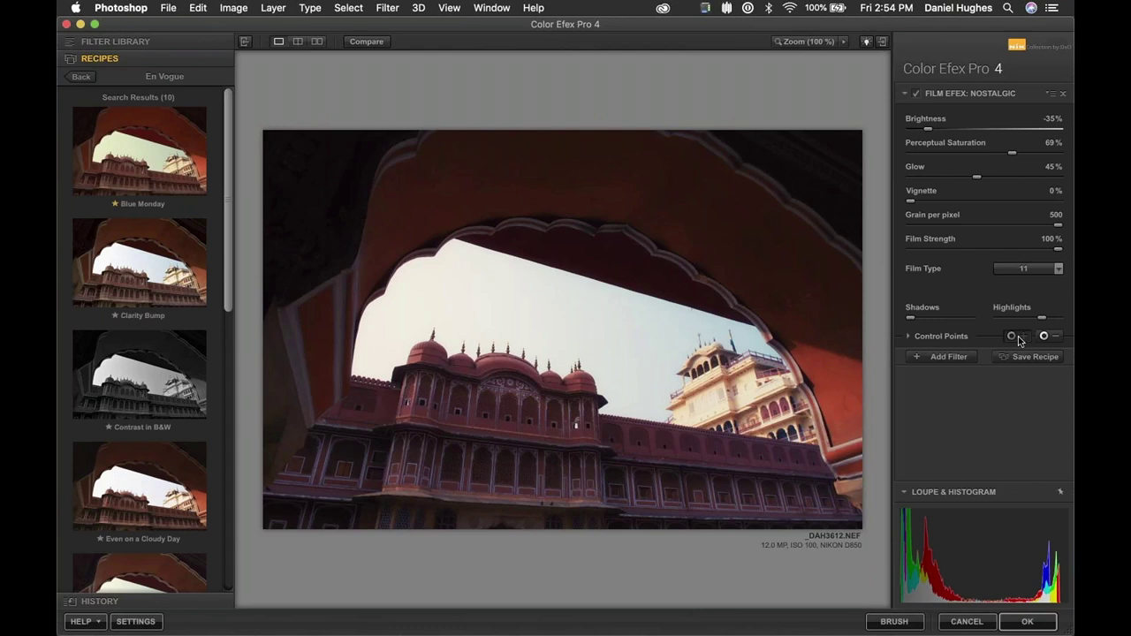
click(627, 444)
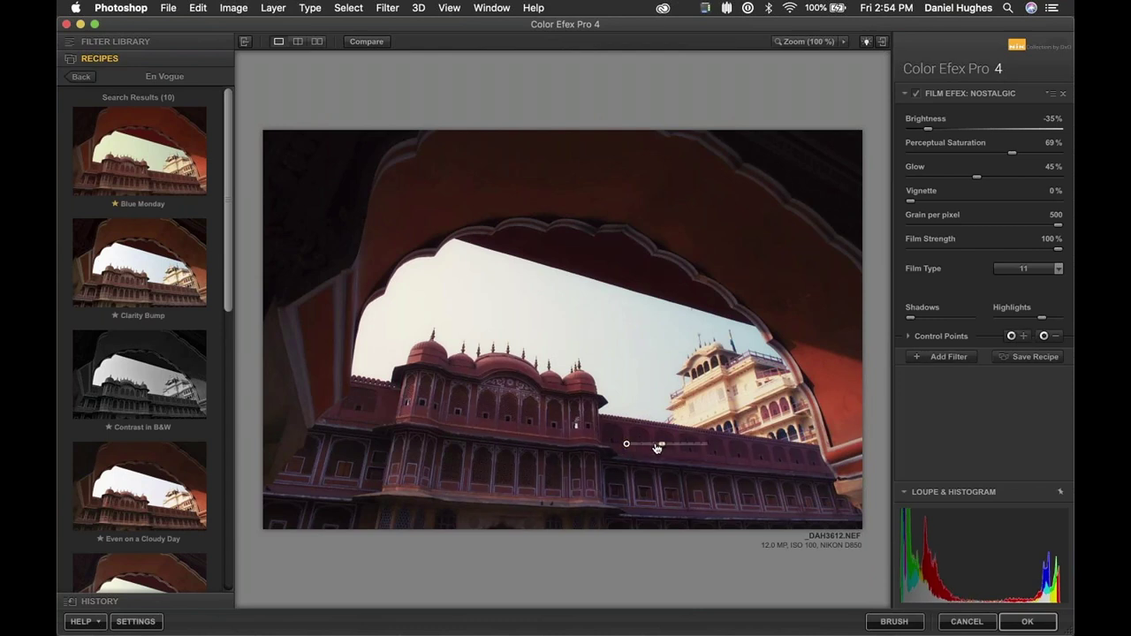
mouse_move(648, 448)
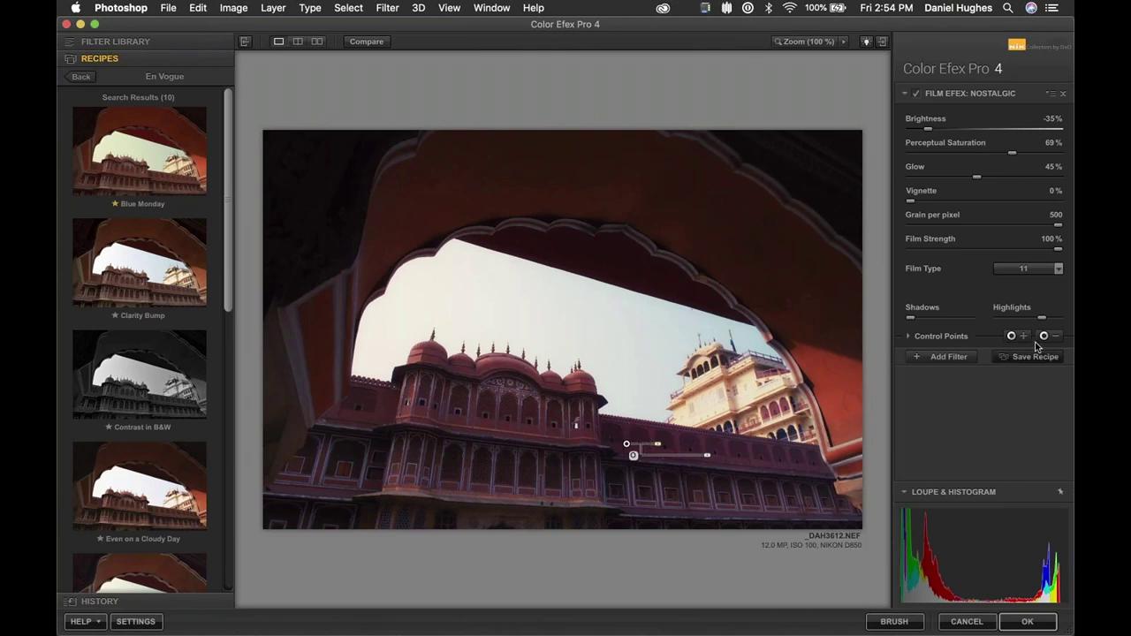
click(935, 338)
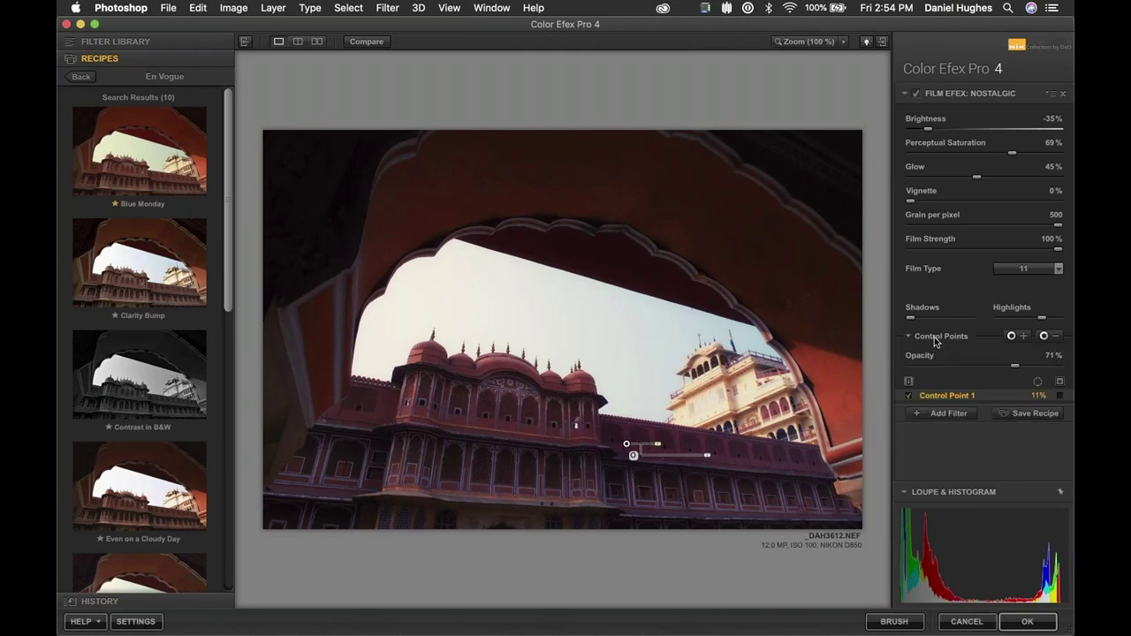
Preview Control Point 1 as a mask, set filter opacity to 0%, and move the point into the sky at 62%.
click(1060, 397)
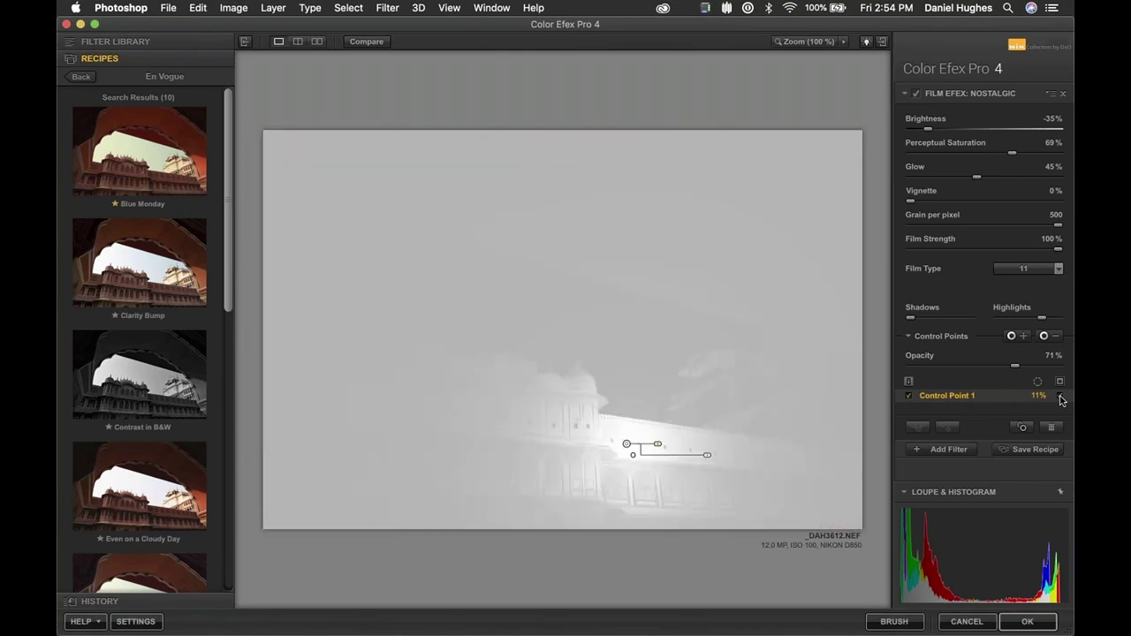
drag(1016, 366, 890, 369)
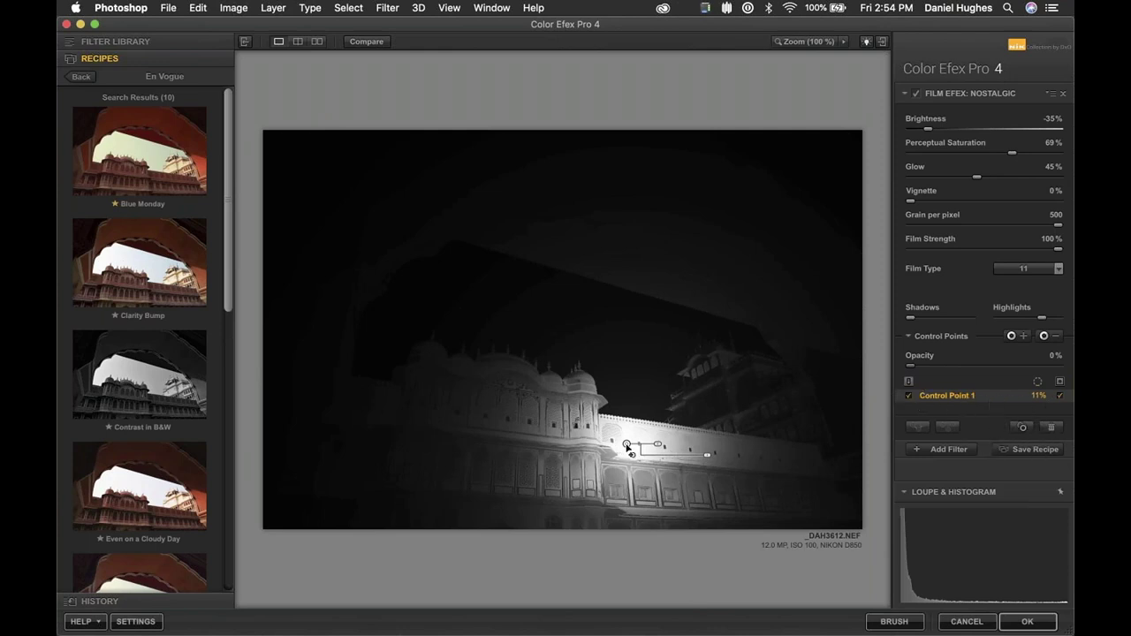
drag(627, 444, 533, 311)
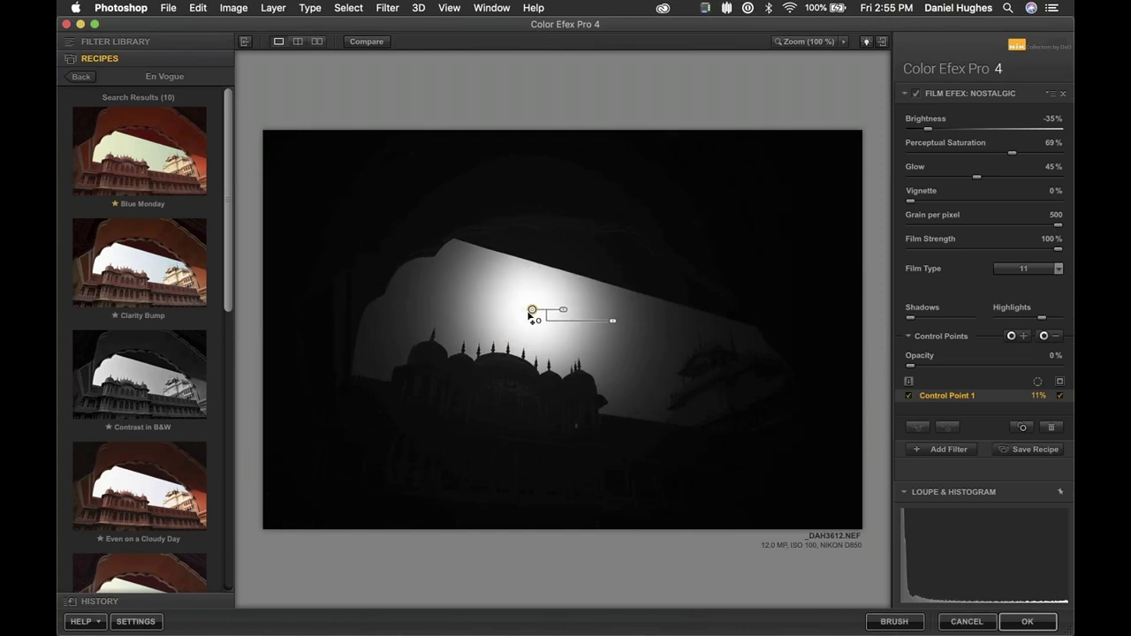
mouse_move(533, 308)
drag(564, 310, 593, 310)
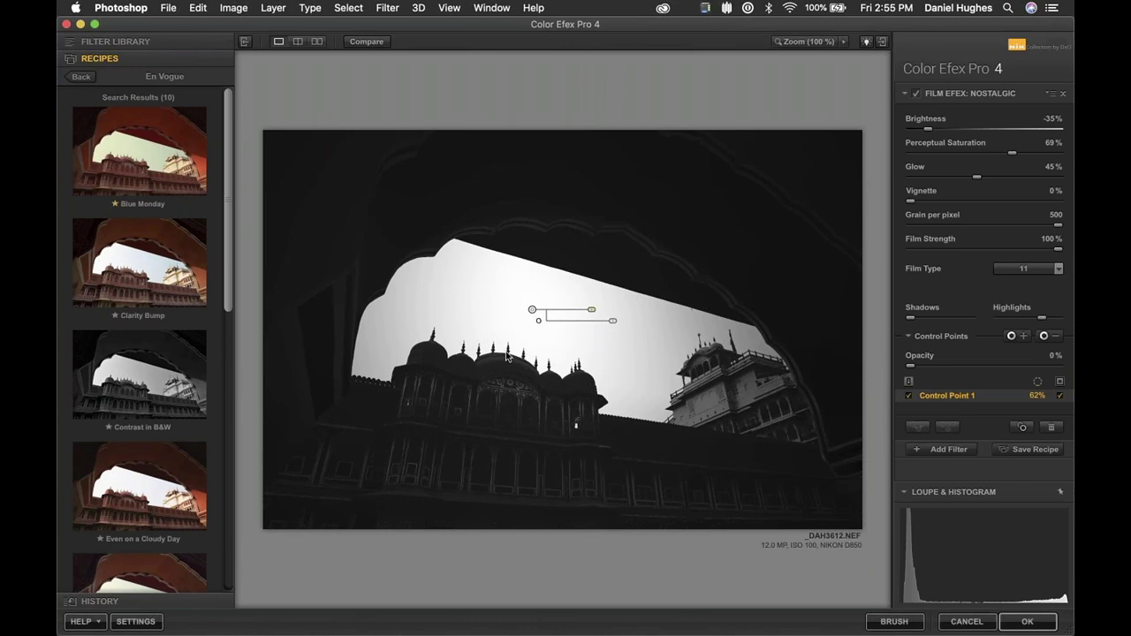
Reposition and resize the sky control point, then add two more points across the sky.
drag(534, 314, 532, 326)
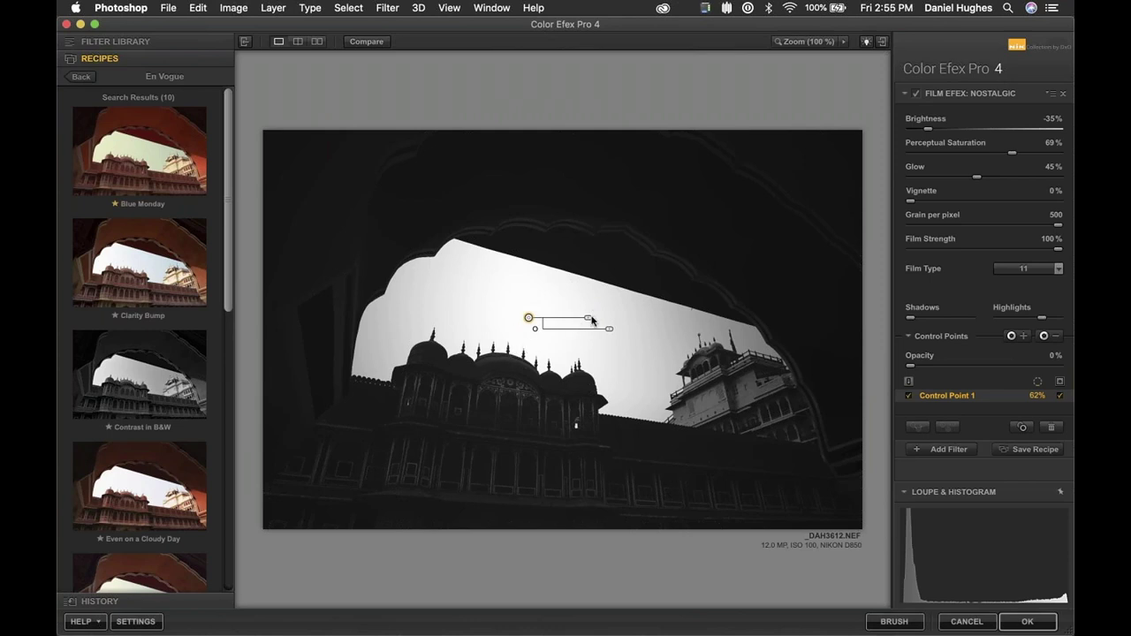
drag(589, 324, 567, 329)
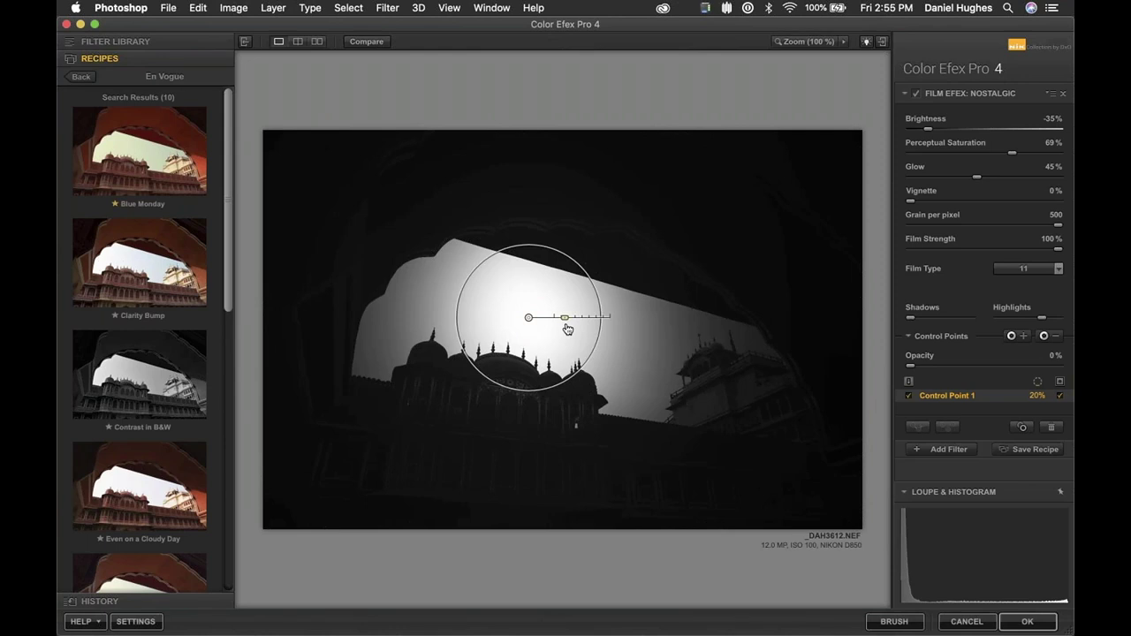
mouse_move(568, 329)
mouse_down()
mouse_move(592, 320)
mouse_move(555, 327)
mouse_up()
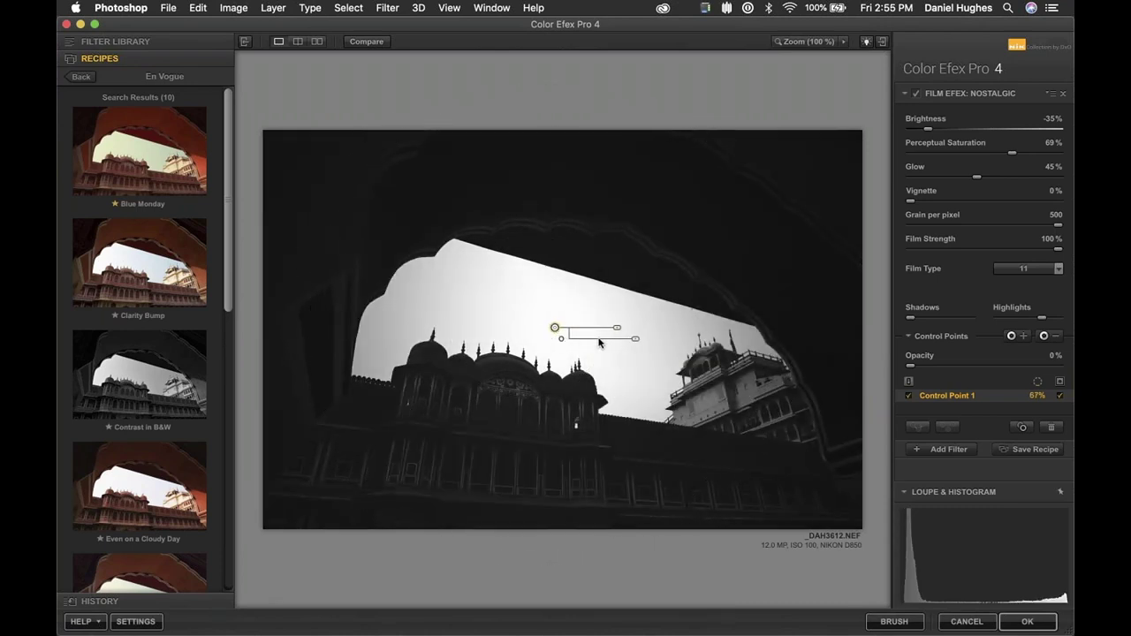
drag(614, 331, 399, 326)
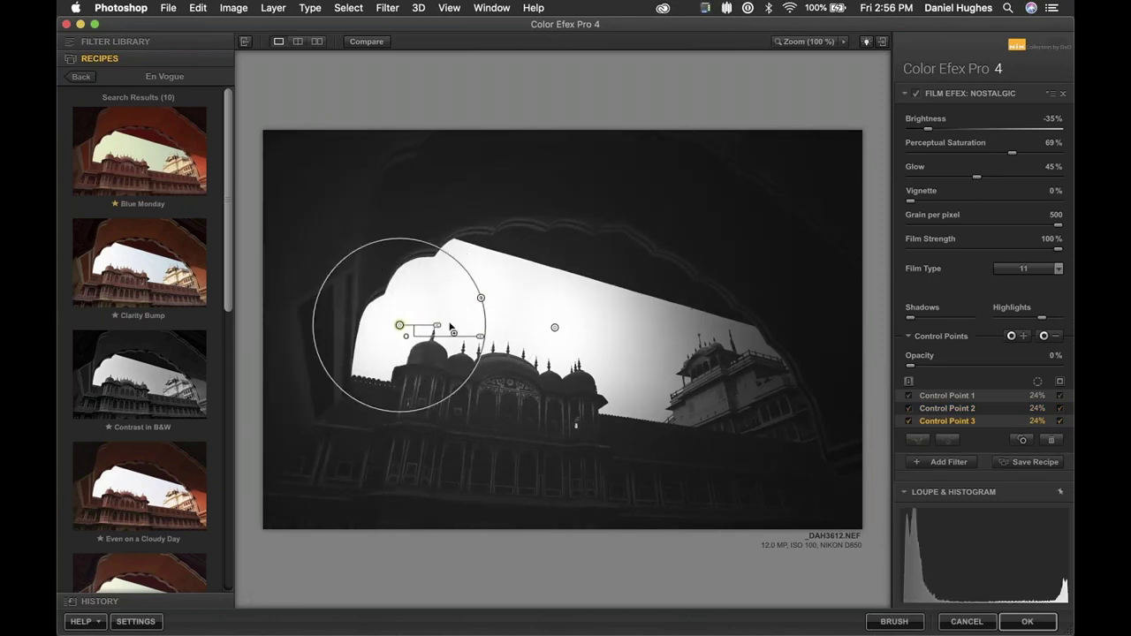
drag(399, 326, 636, 342)
drag(636, 342, 712, 333)
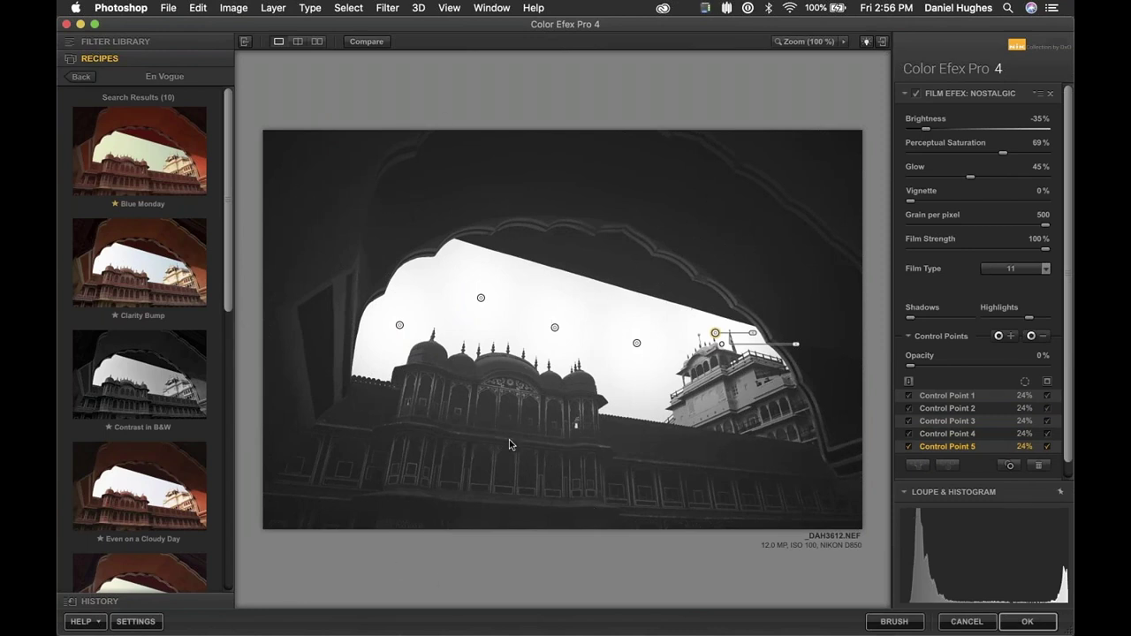
click(514, 361)
Select all the sky control points and delete them.
drag(379, 212, 751, 423)
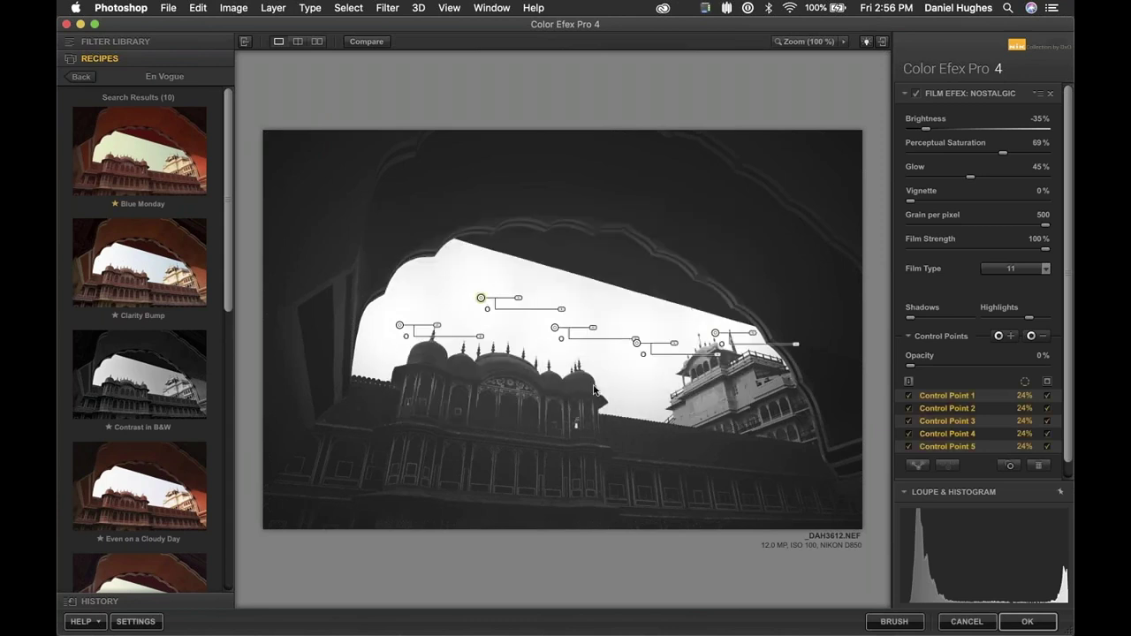
key(BackSpace)
click(654, 382)
Add a 71% control point at sky centre in mask view, plus a second on the right-hand building.
click(1054, 340)
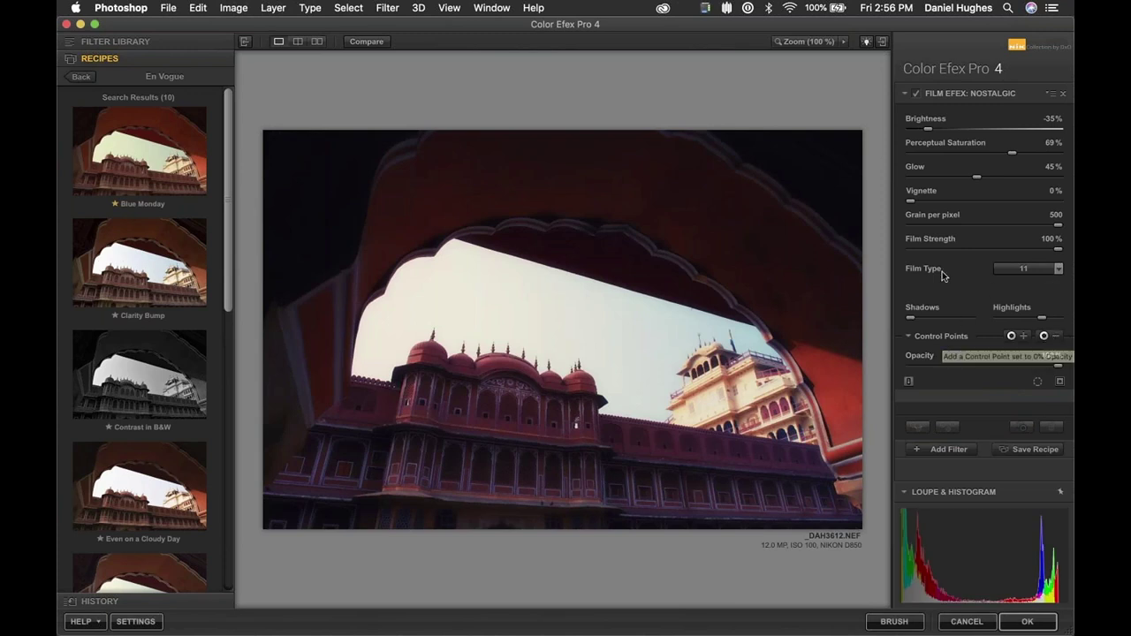
click(556, 307)
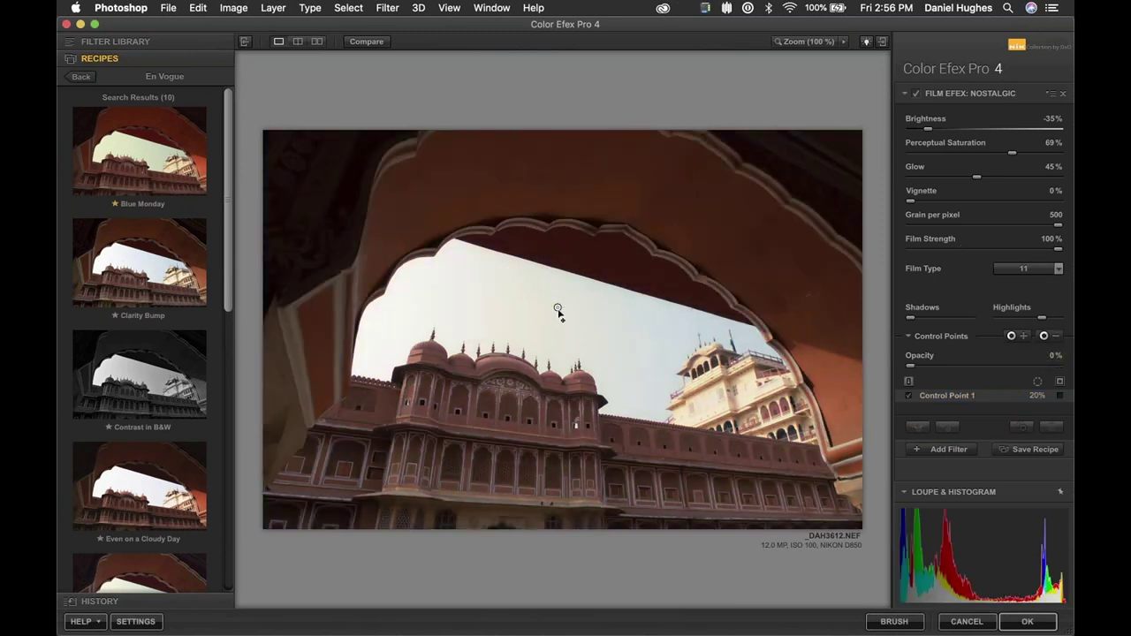
drag(576, 314, 623, 315)
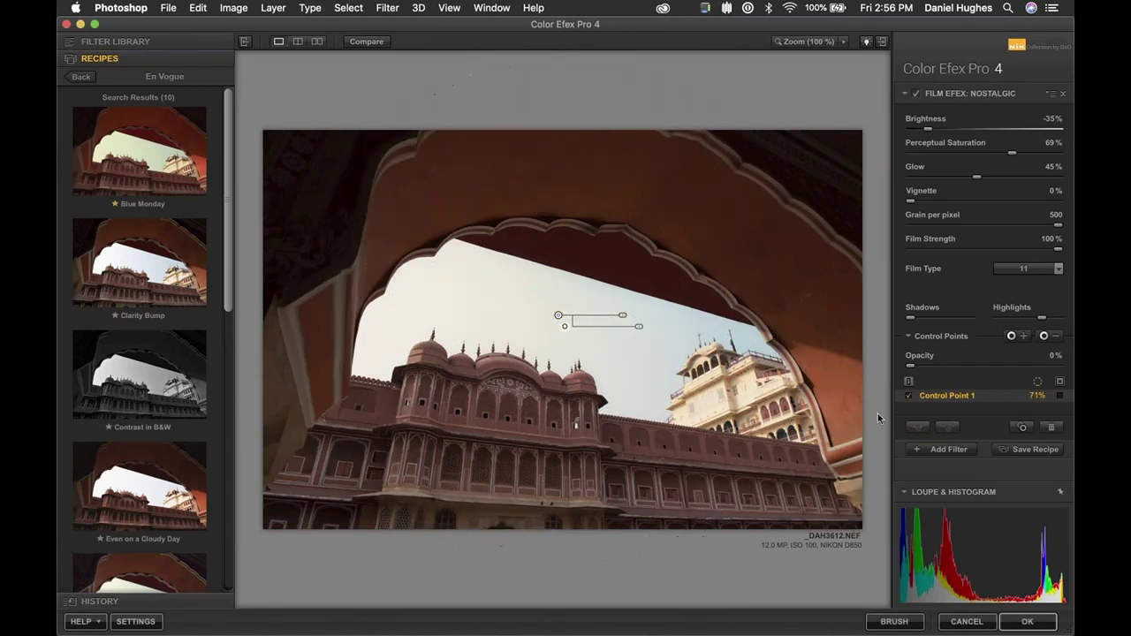
click(1059, 397)
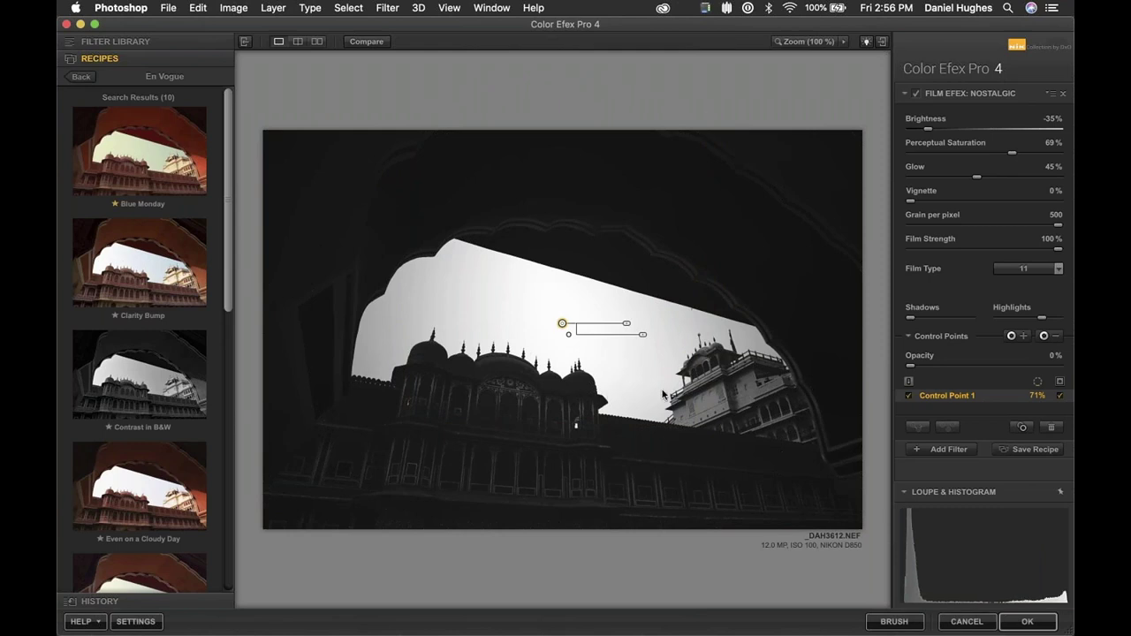
drag(562, 324, 564, 329)
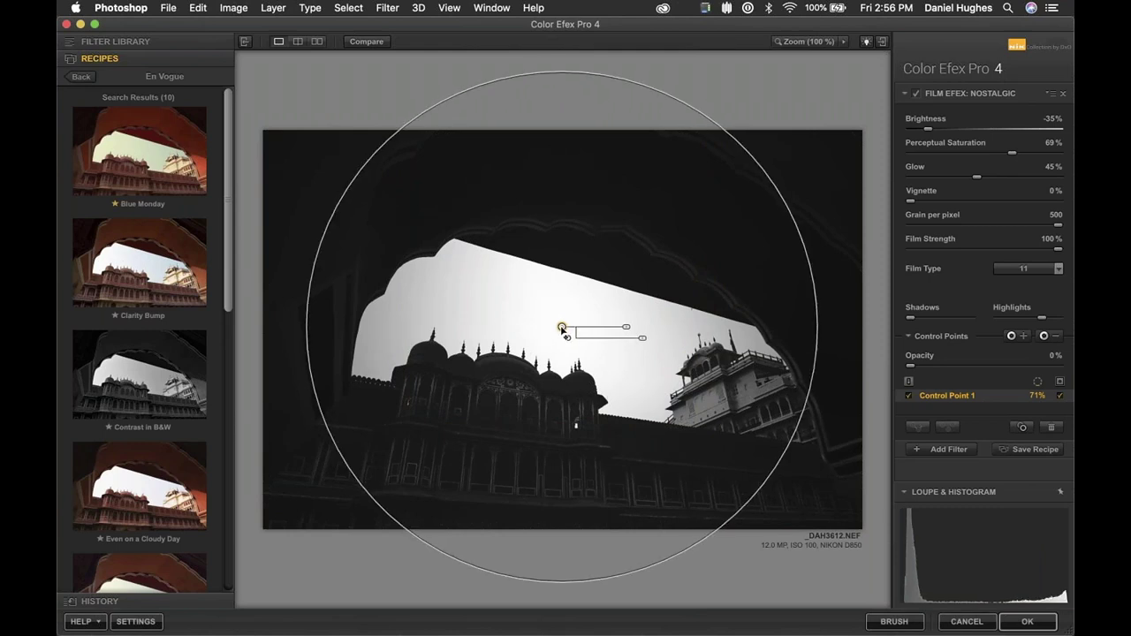
drag(562, 329, 562, 336)
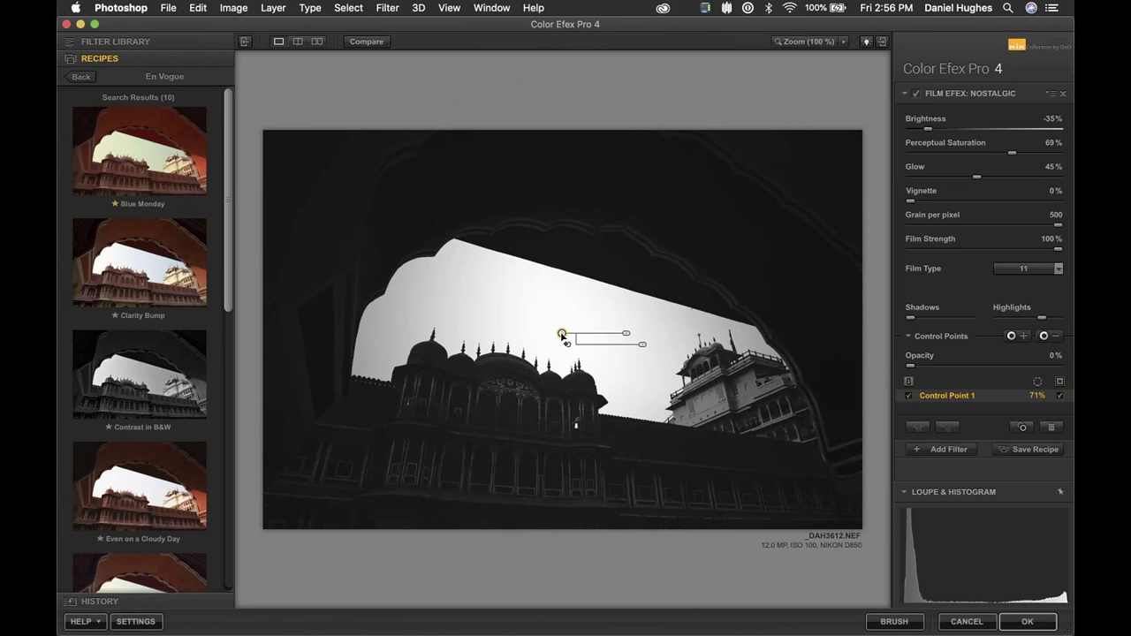
click(1045, 336)
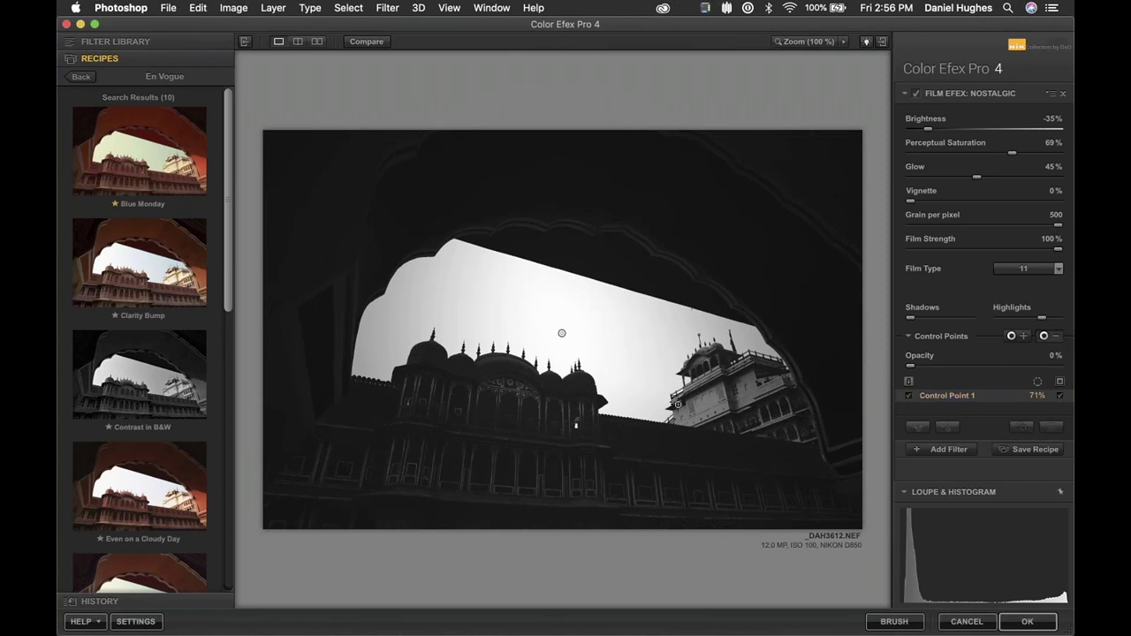
click(707, 403)
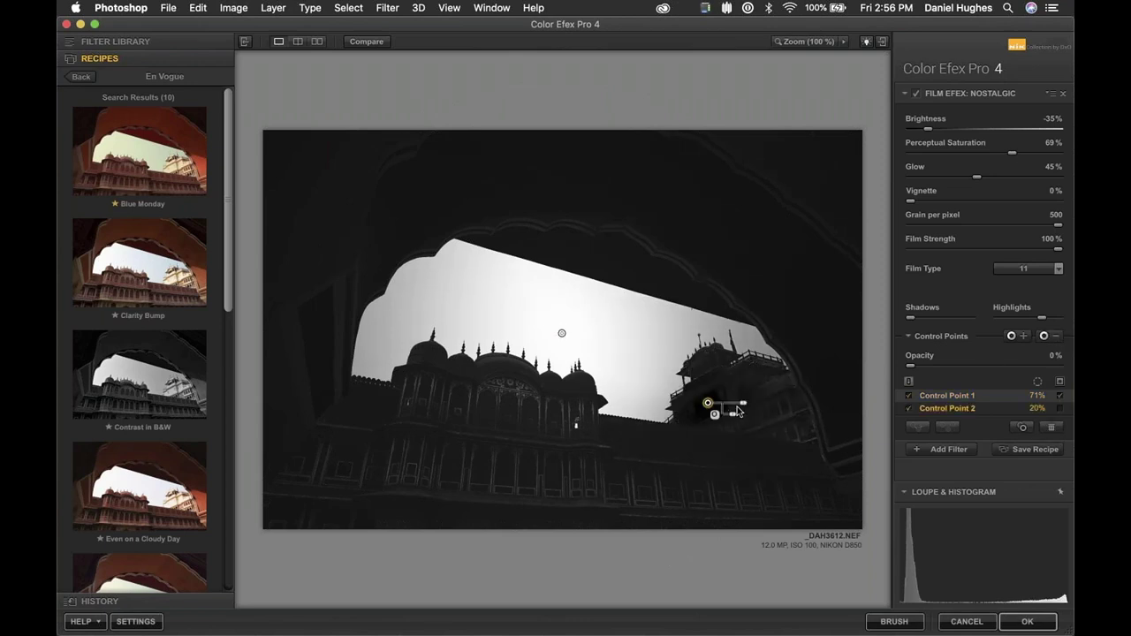
Enlarge Control Point 2 to 25% and spread duplicates of it along the lower palace facade.
drag(741, 406, 737, 476)
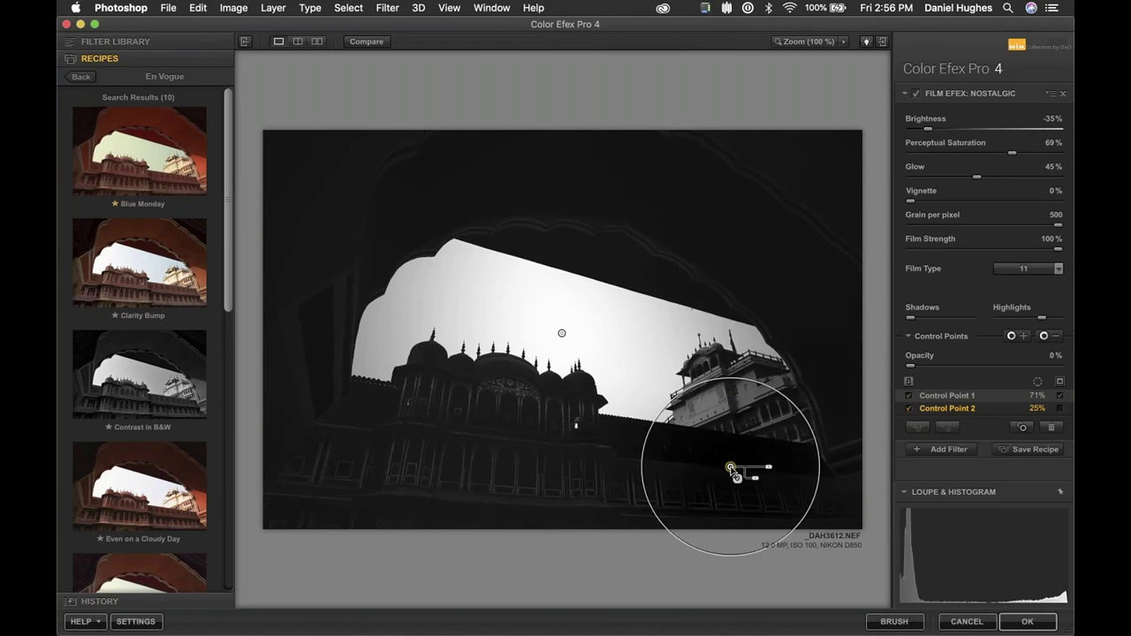
key(super+v)
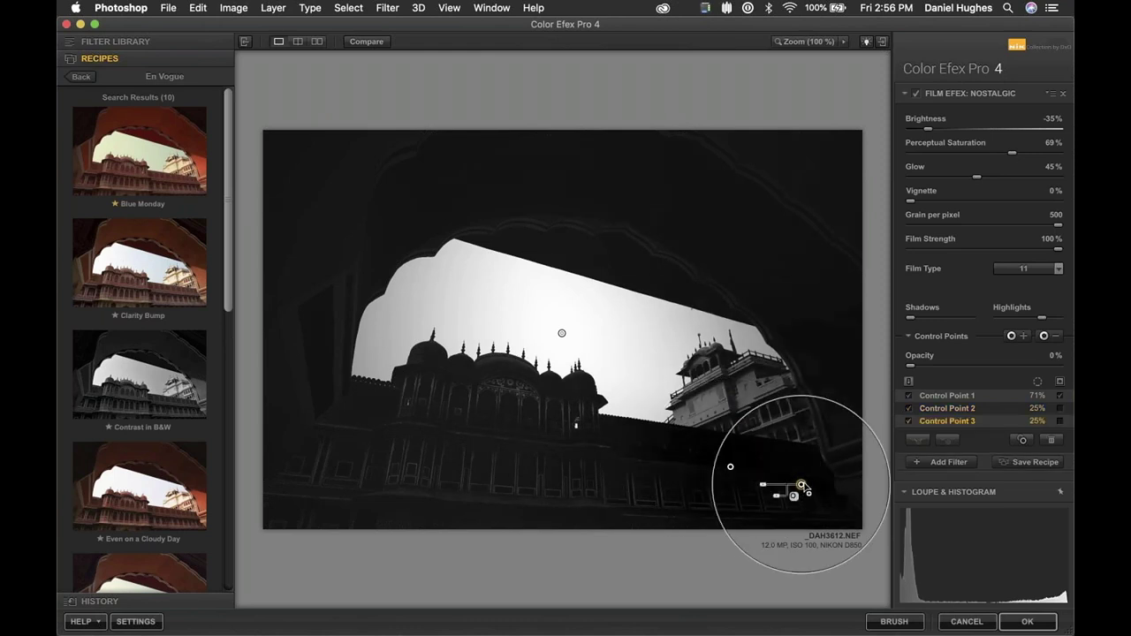
key(super+v)
drag(799, 483, 302, 440)
key(super+v)
key(super+v)
key(super+v)
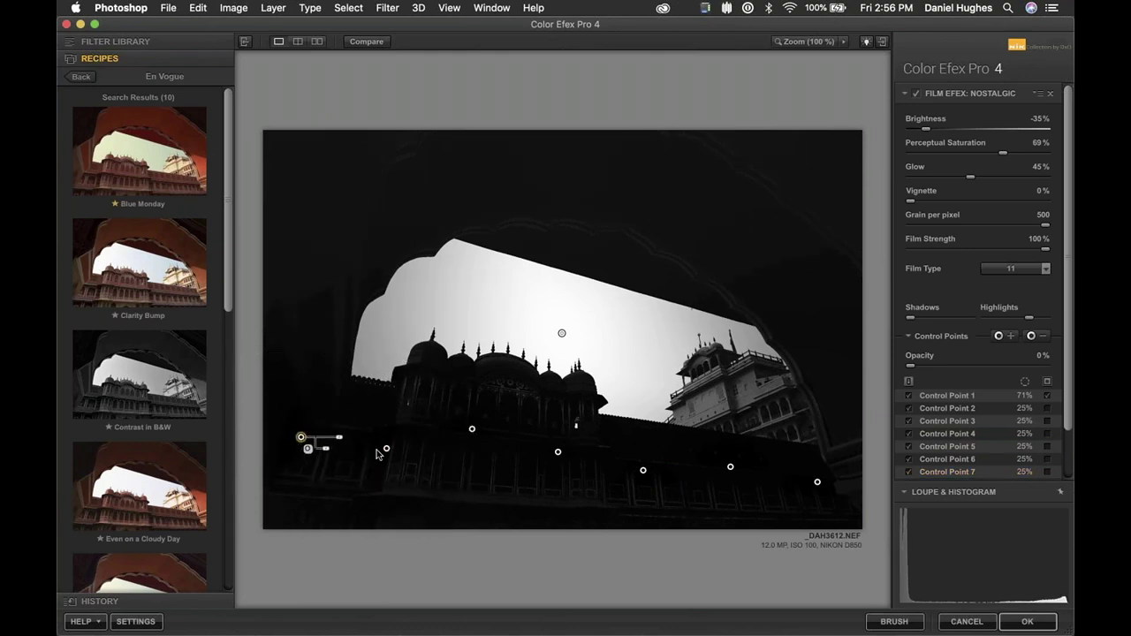
click(731, 468)
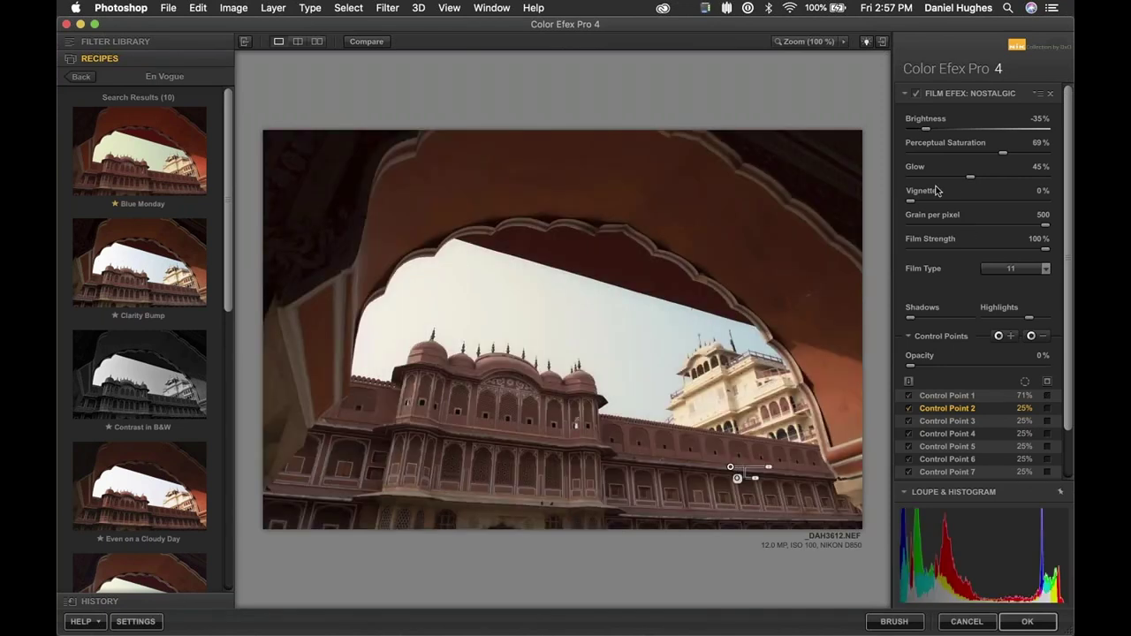
Raise Glow to 100%, then select and delete all seven control points.
drag(987, 178, 1050, 182)
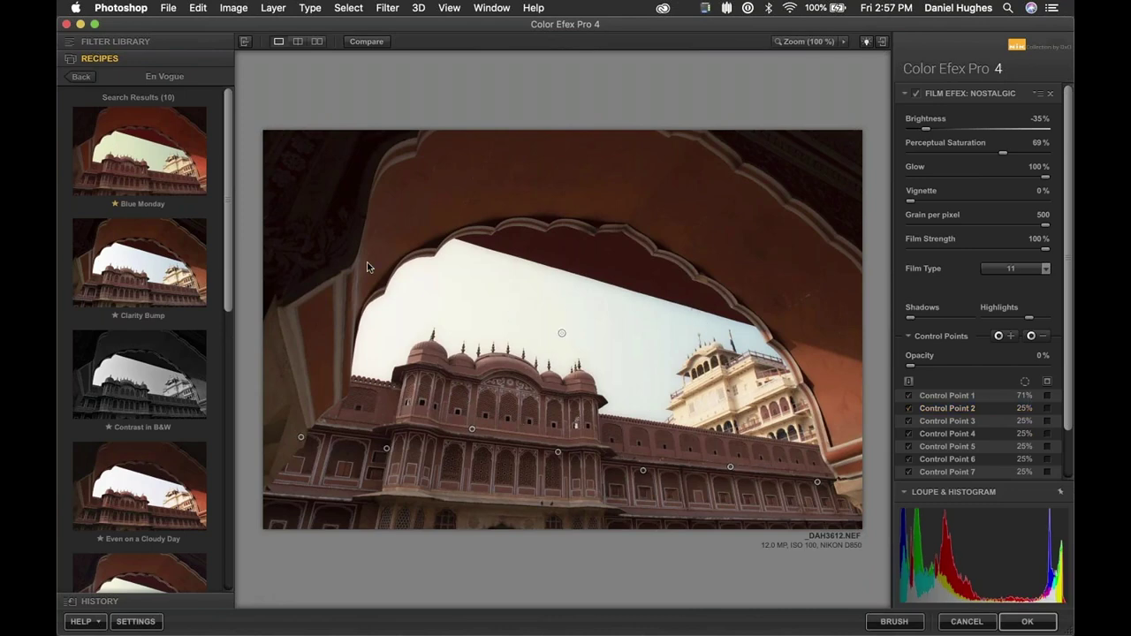
drag(271, 245, 870, 564)
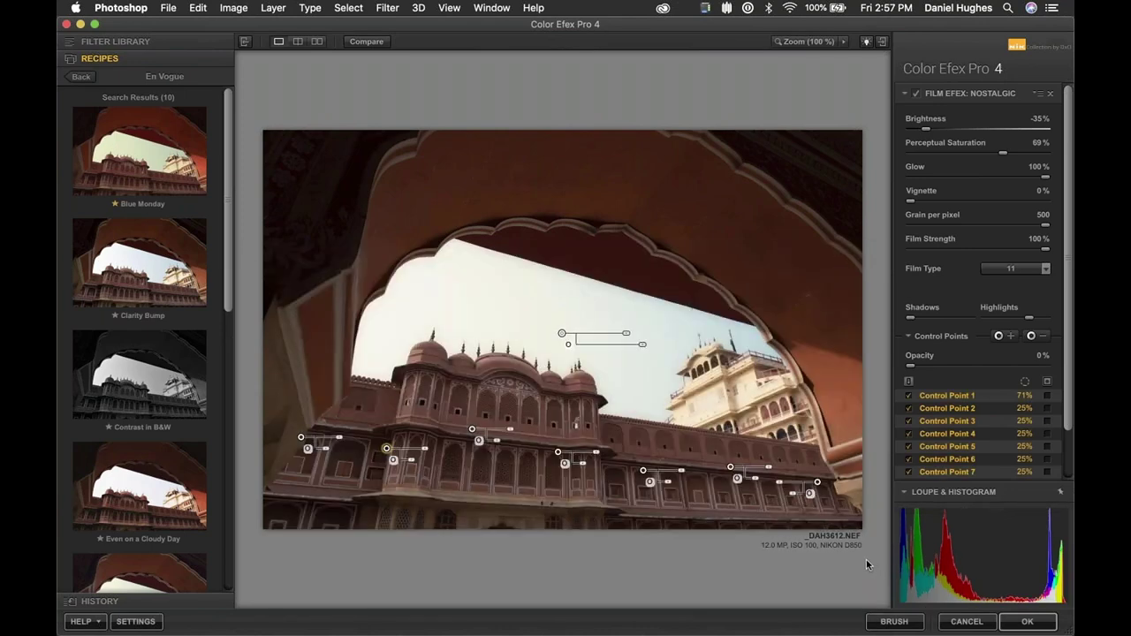
key(Delete)
click(654, 378)
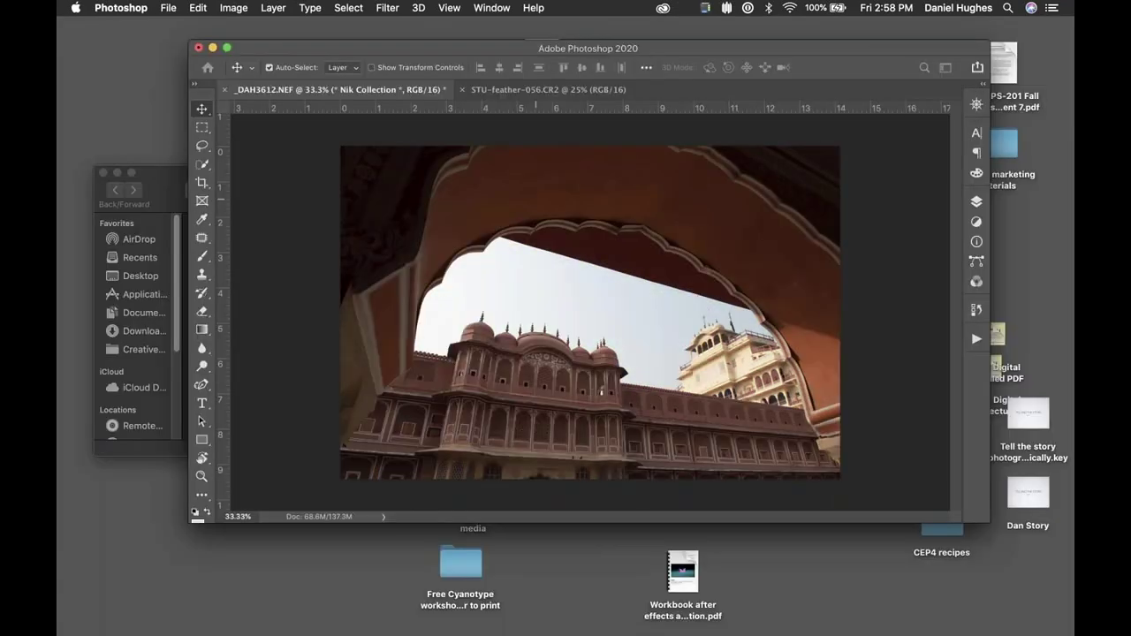
Brush the Nostalgic effect into the top-left corner and lower building with a smaller brush, then apply it.
click(227, 49)
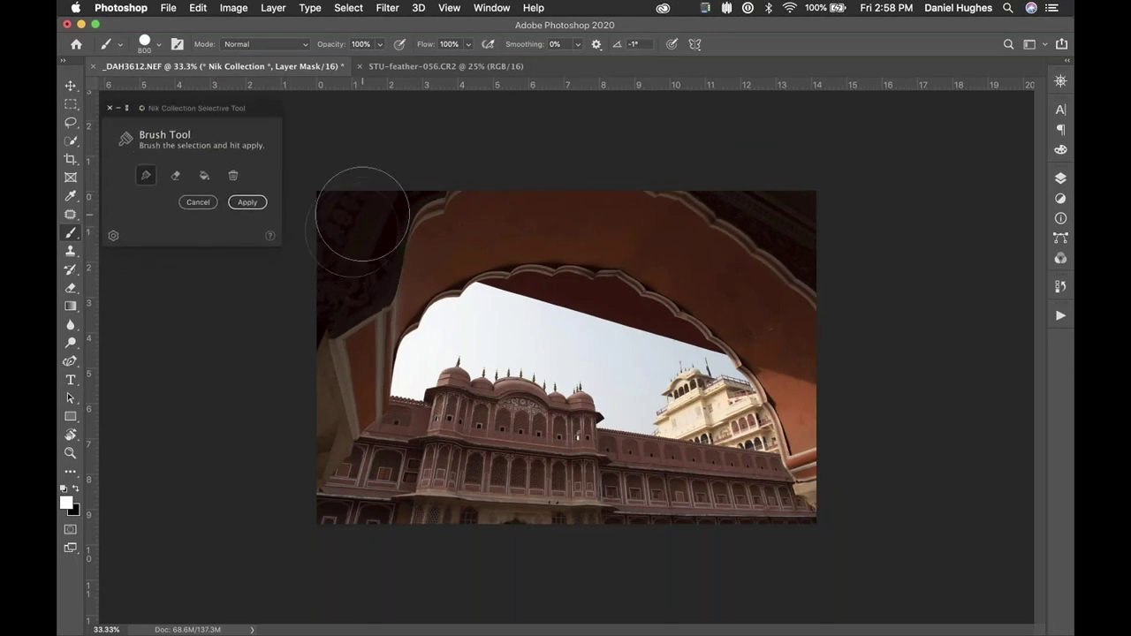
mouse_move(330, 278)
mouse_down()
mouse_move(336, 260)
mouse_move(331, 280)
mouse_move(375, 241)
mouse_move(348, 291)
mouse_move(353, 271)
mouse_up()
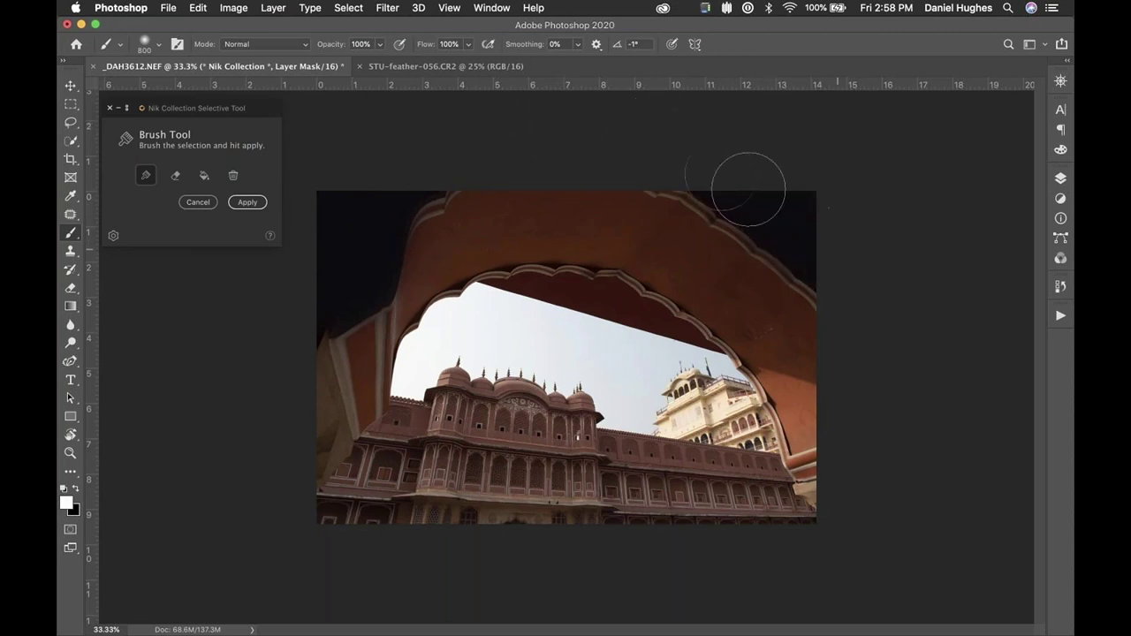
mouse_move(830, 520)
mouse_down()
mouse_move(774, 533)
mouse_move(786, 532)
mouse_move(670, 513)
mouse_move(759, 493)
mouse_move(631, 476)
mouse_move(427, 515)
mouse_move(332, 516)
mouse_move(489, 524)
mouse_move(370, 504)
mouse_move(416, 436)
mouse_move(442, 449)
mouse_move(519, 444)
mouse_move(454, 526)
mouse_move(459, 506)
mouse_move(342, 533)
mouse_move(422, 445)
mouse_move(531, 428)
mouse_move(472, 415)
mouse_move(483, 431)
mouse_move(564, 437)
mouse_move(566, 532)
mouse_move(586, 508)
mouse_up()
key(bracketleft)
key(bracketleft)
key(bracketleft)
key(bracketleft)
key(bracketleft)
key(XF86MonBrightnessDown)
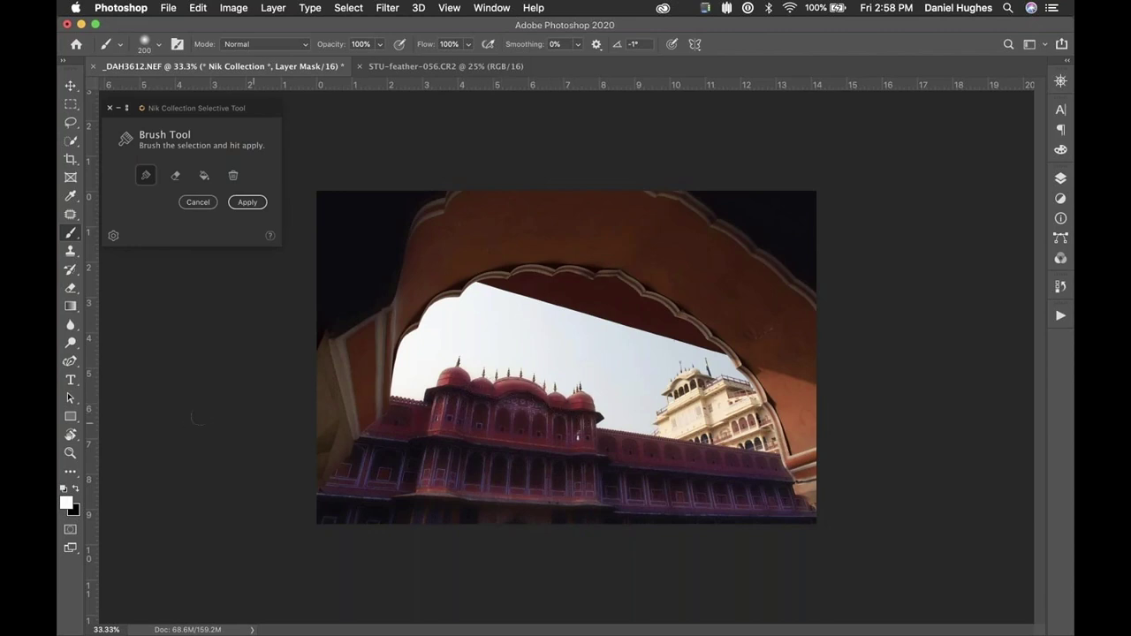
click(251, 203)
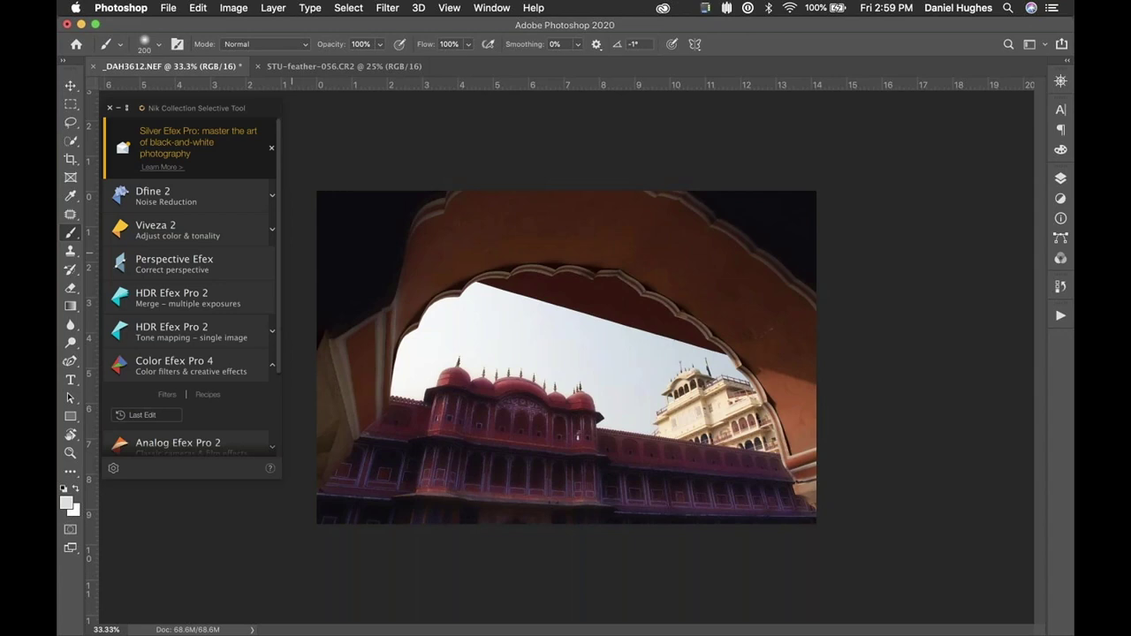
key(super+Tab)
key(super+Tab)
key(super+Tab)
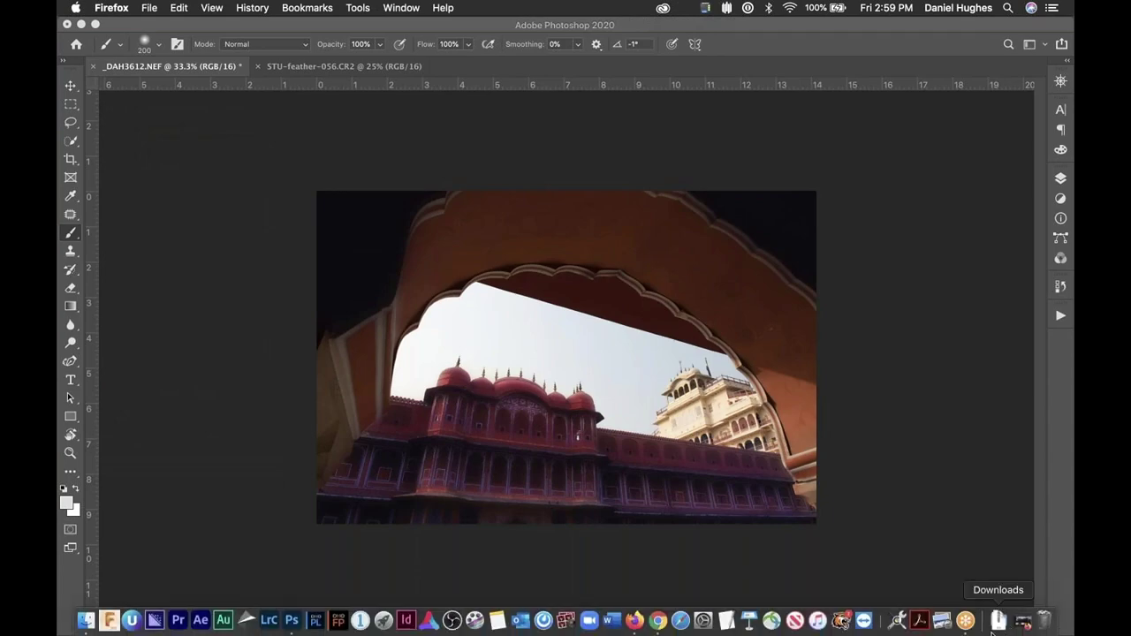
Bring Firefox back, open the Nik Collection Webinars page and scroll through its recorded webinars.
click(1023, 621)
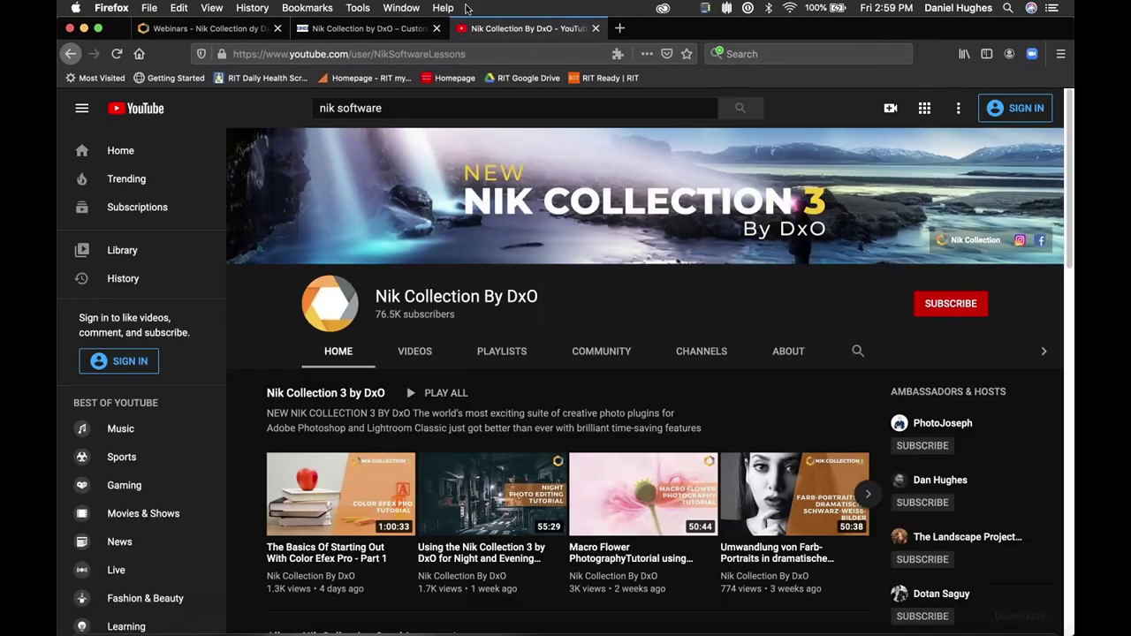
click(266, 31)
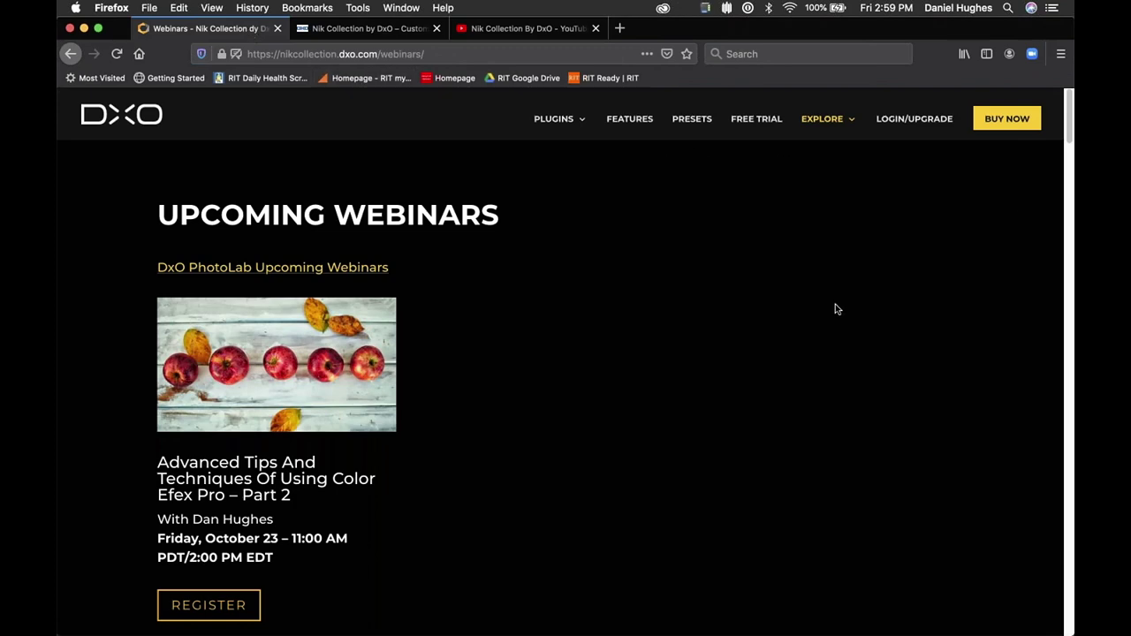
scroll(835, 309, down, 10)
scroll(878, 362, down, 2)
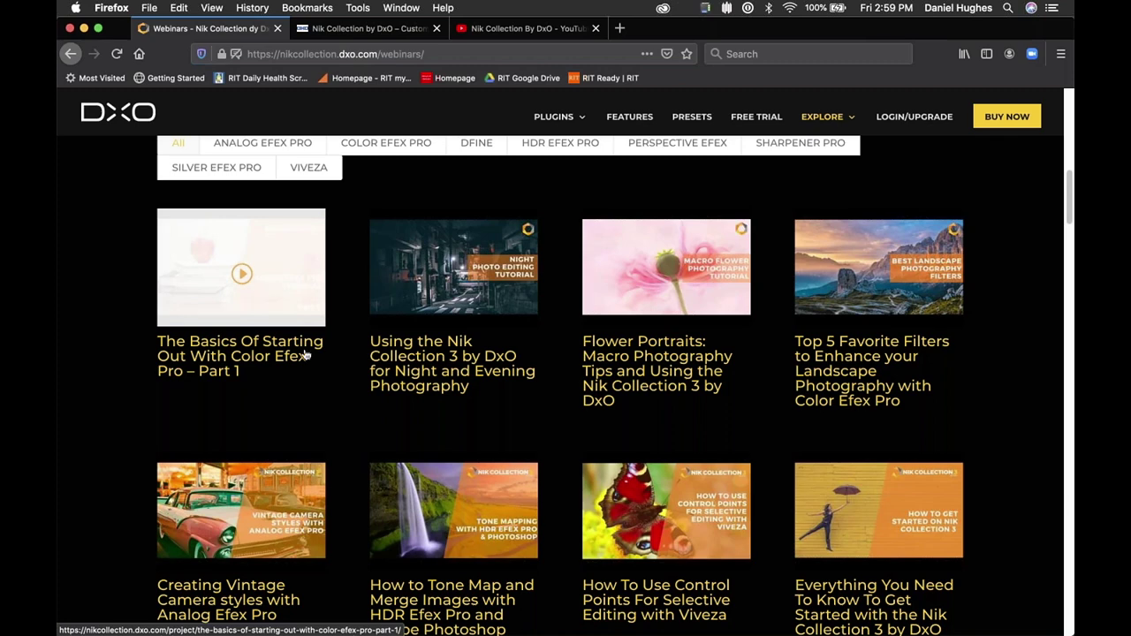
scroll(318, 346, up, 5)
scroll(330, 339, down, 1)
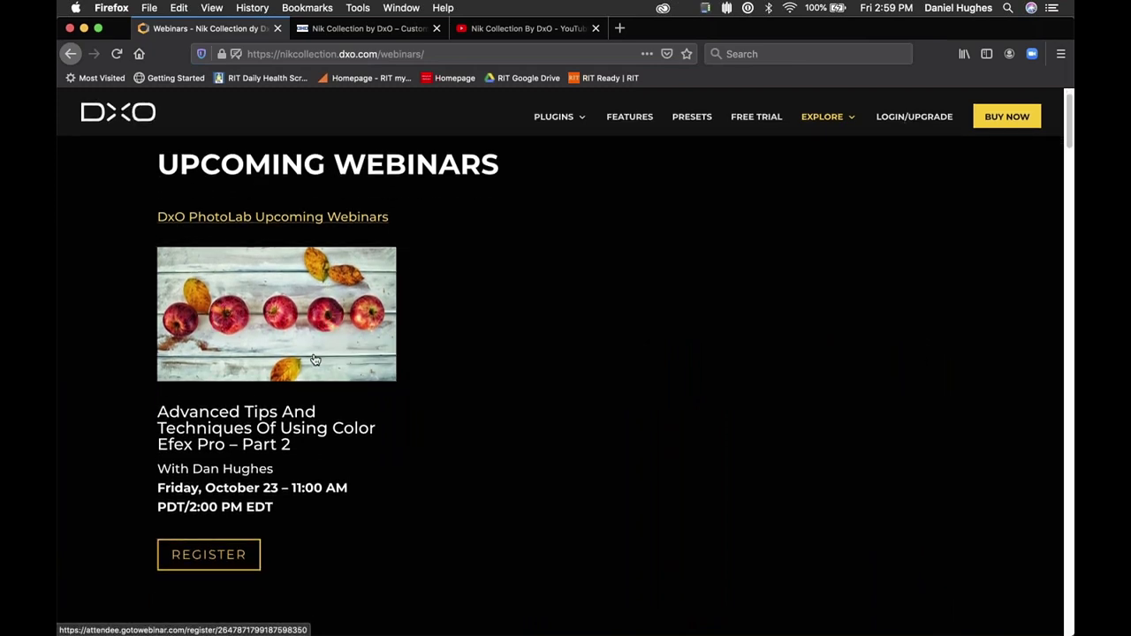
scroll(314, 361, down, 8)
scroll(314, 354, down, 4)
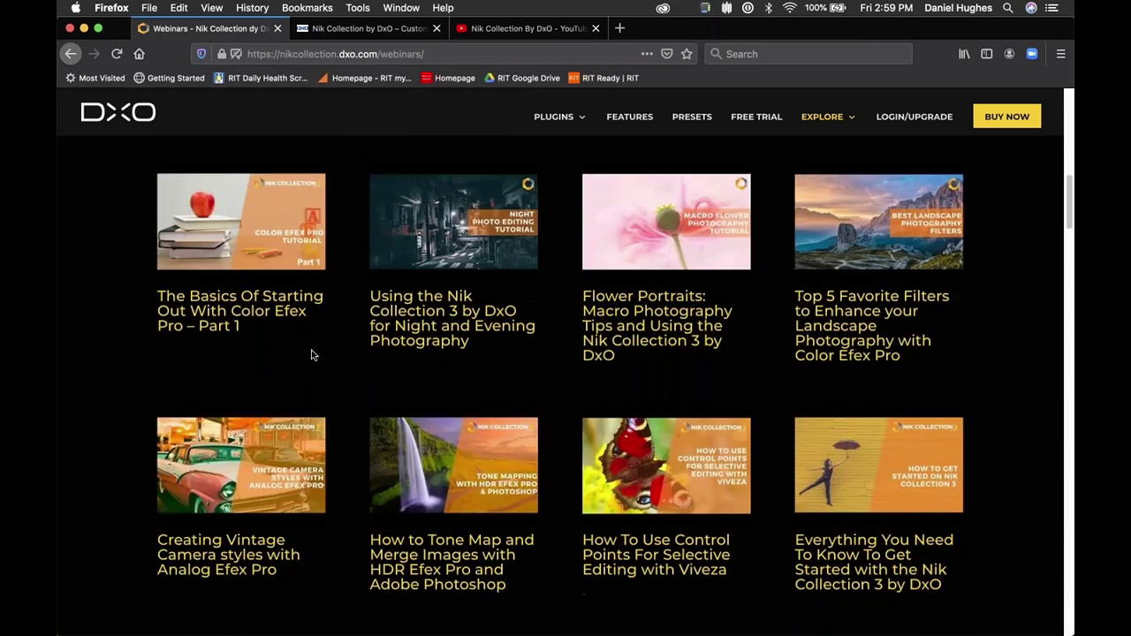
scroll(315, 353, up, 2)
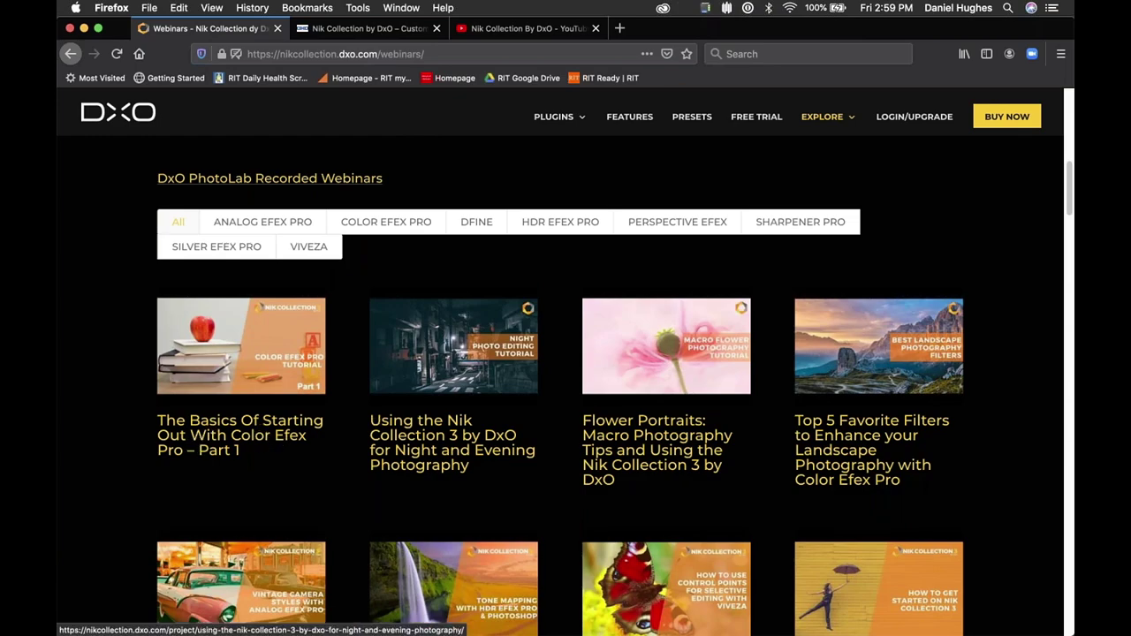
scroll(362, 423, down, 3)
scroll(354, 422, down, 5)
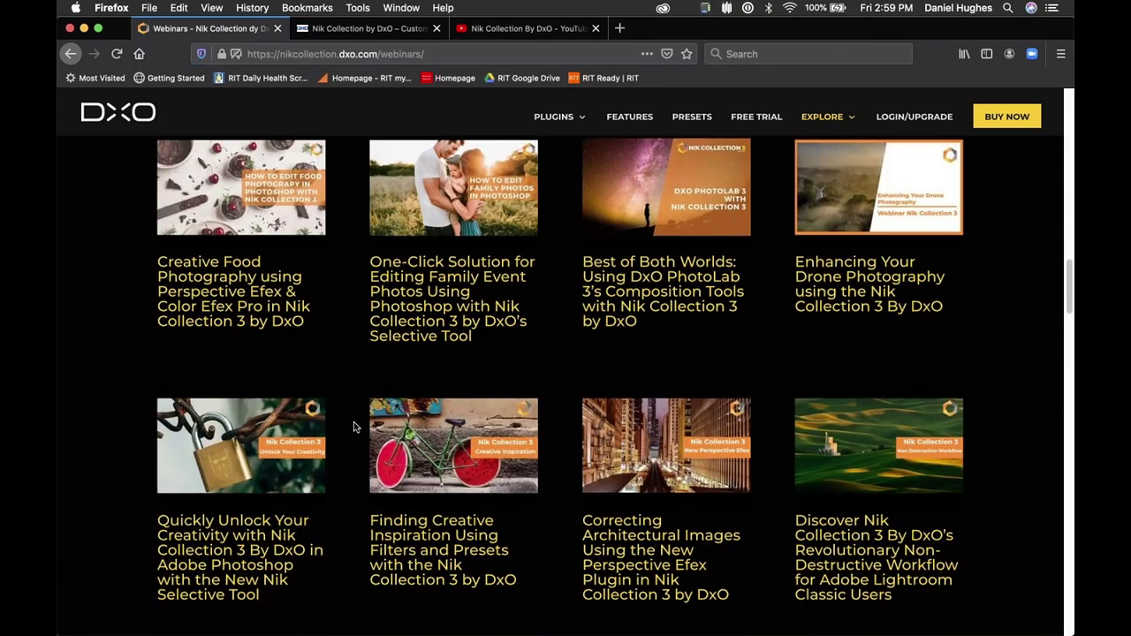
scroll(356, 426, down, 3)
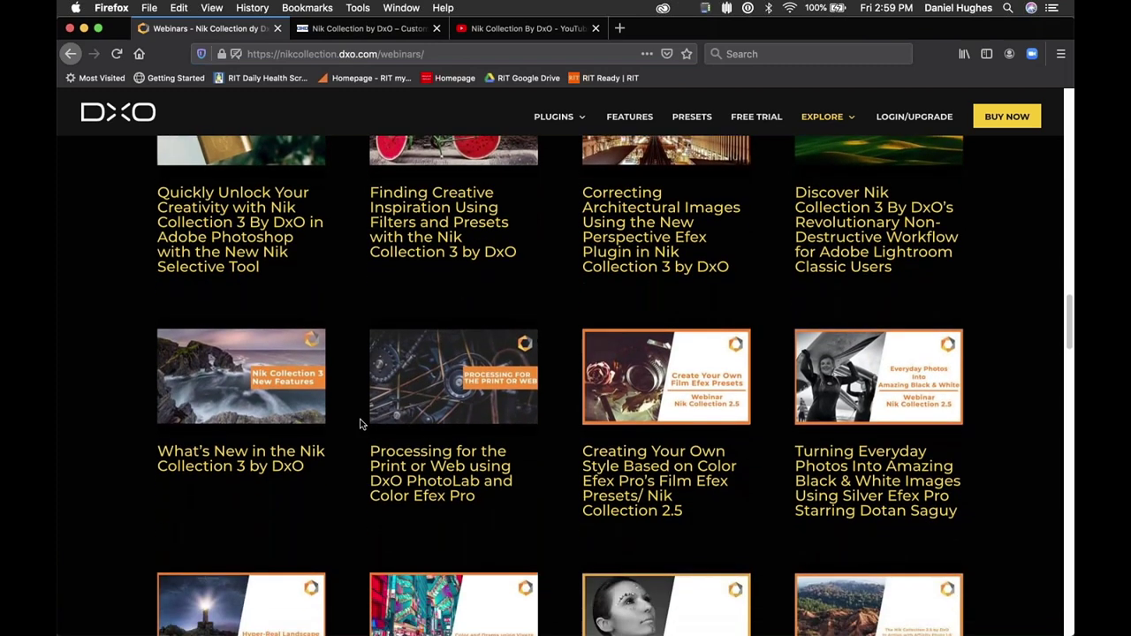
scroll(360, 424, down, 2)
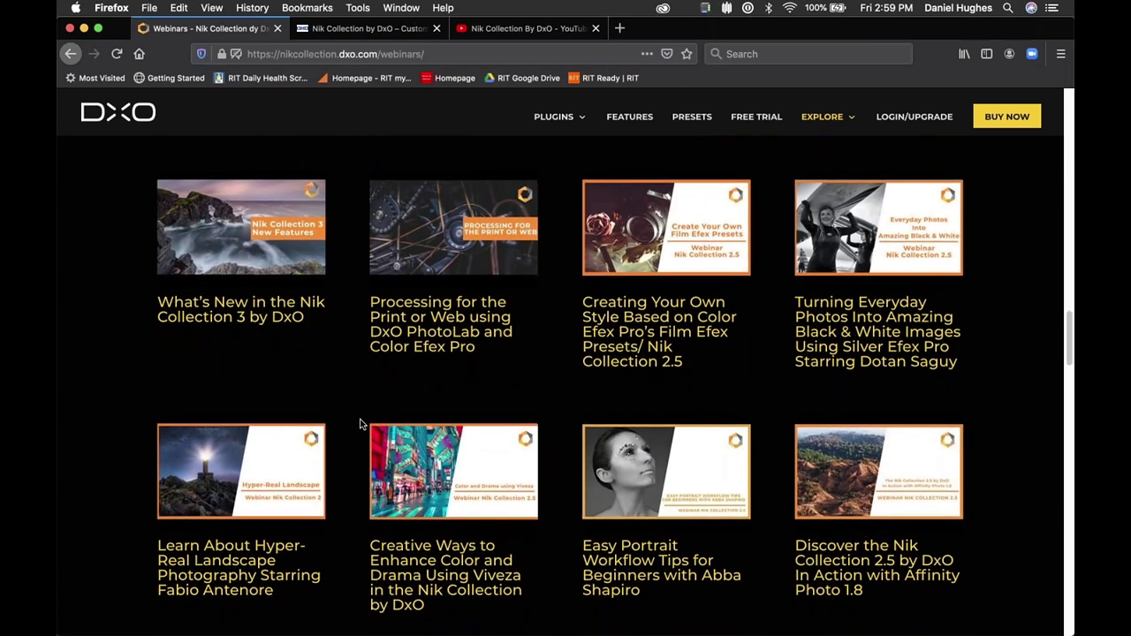
scroll(362, 420, down, 2)
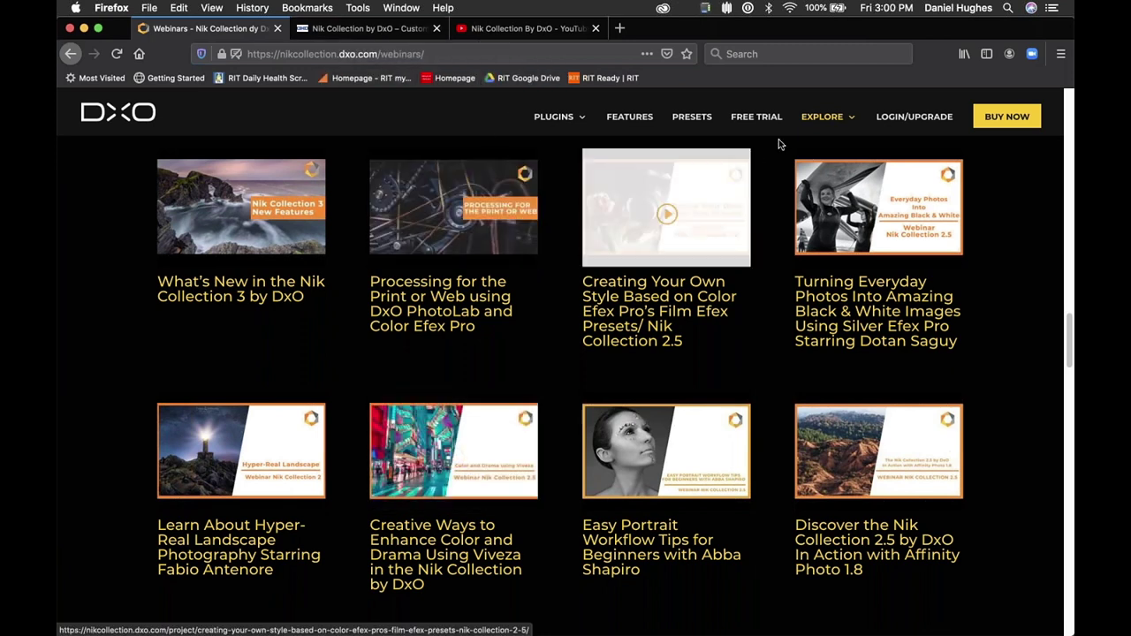
mouse_move(830, 126)
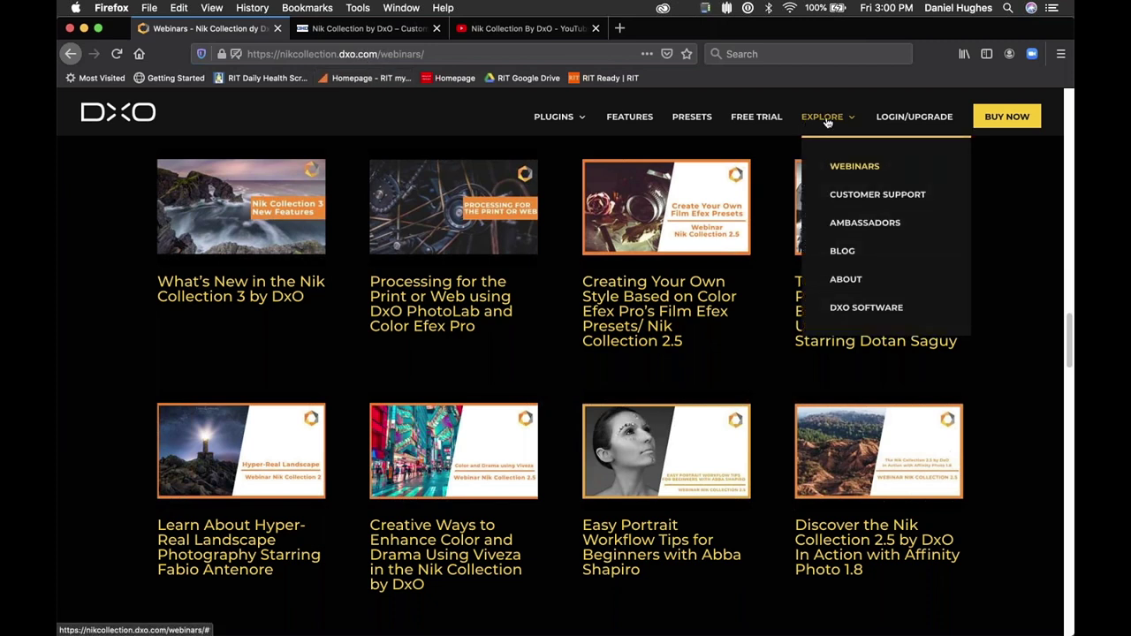
Open the Nik Collection customer support page and scroll through its FAQ and product tutorial sections.
click(851, 196)
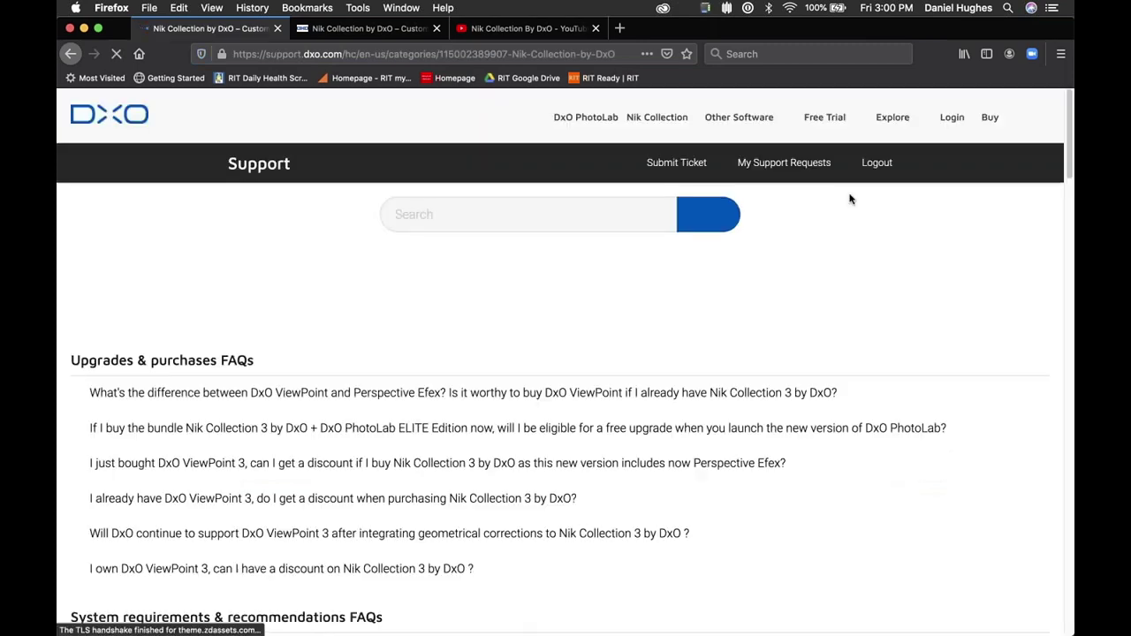
scroll(285, 399, down, 5)
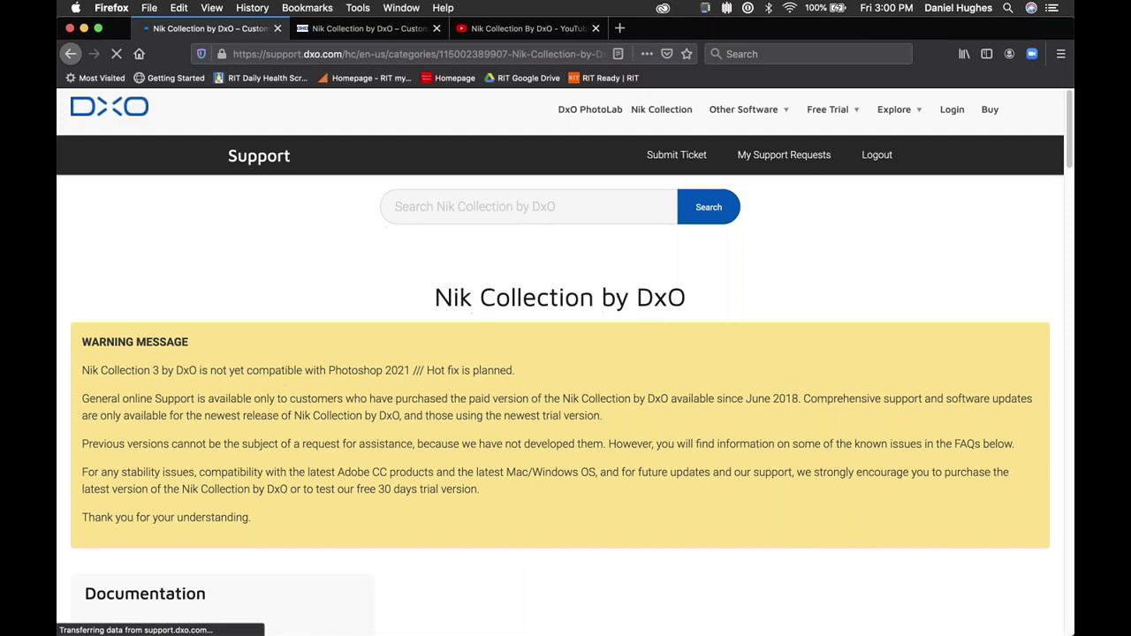
scroll(284, 401, down, 2)
scroll(284, 402, down, 10)
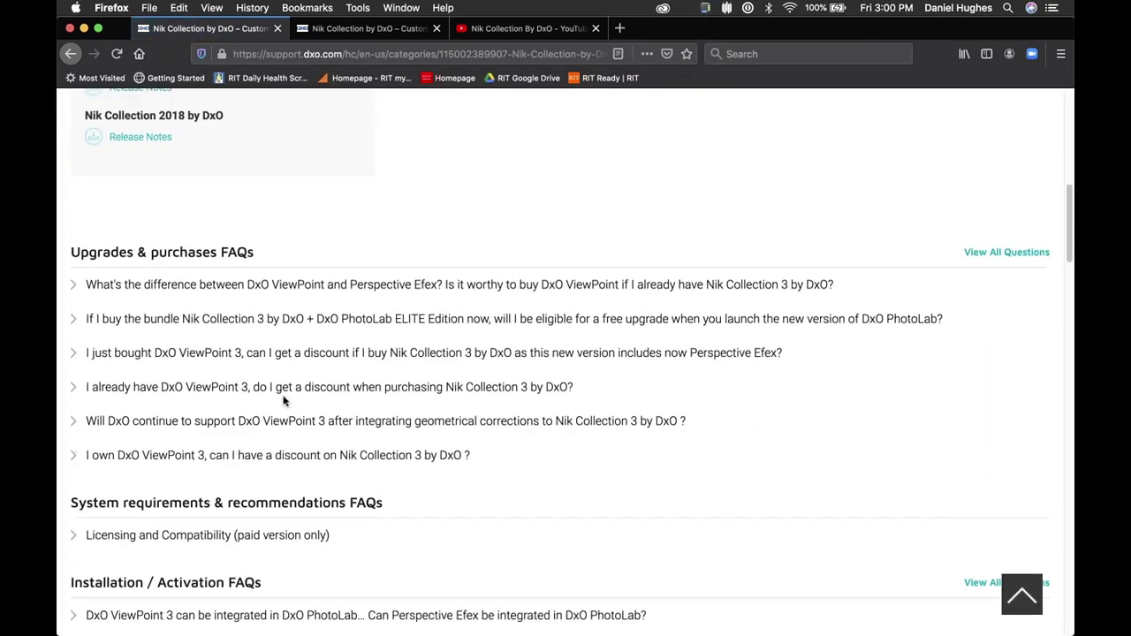
scroll(284, 402, down, 6)
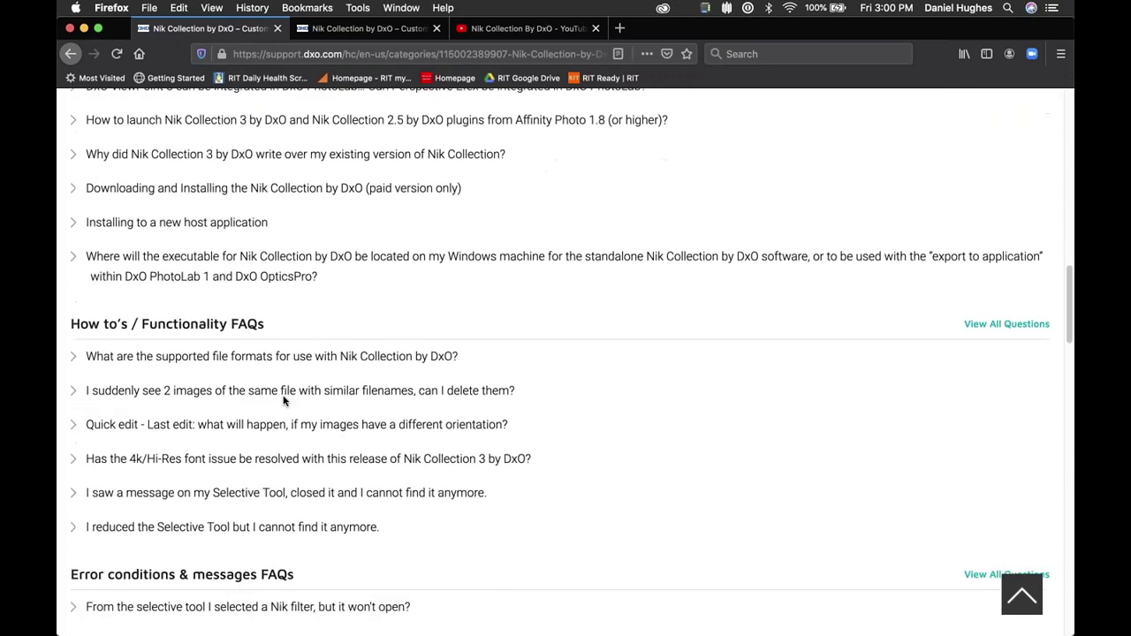
scroll(284, 403, down, 6)
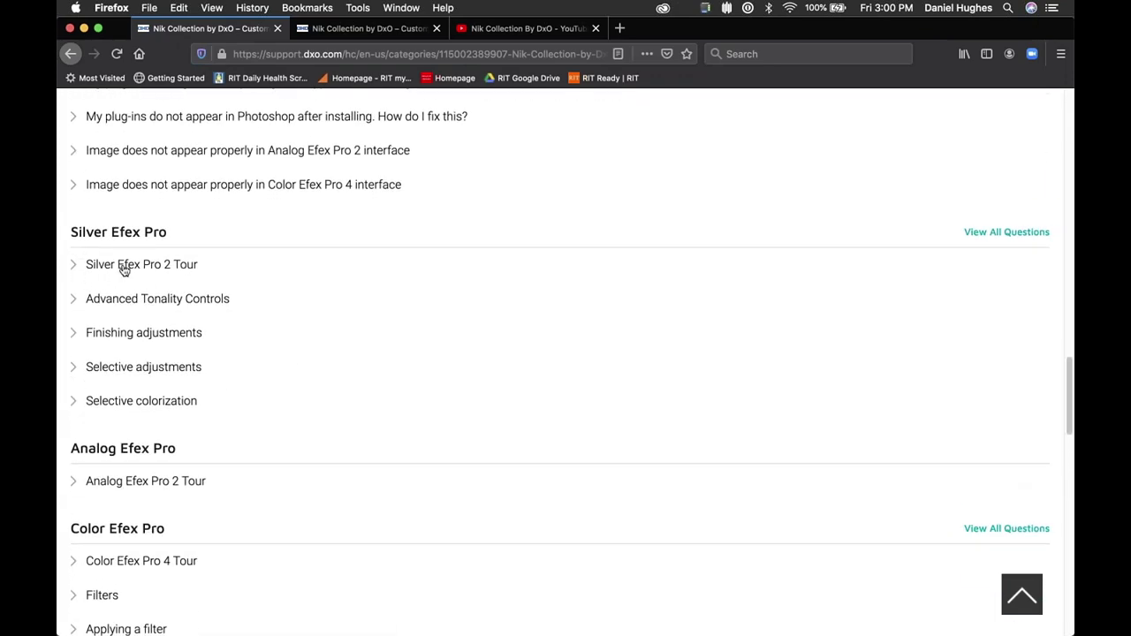
scroll(280, 485, down, 4)
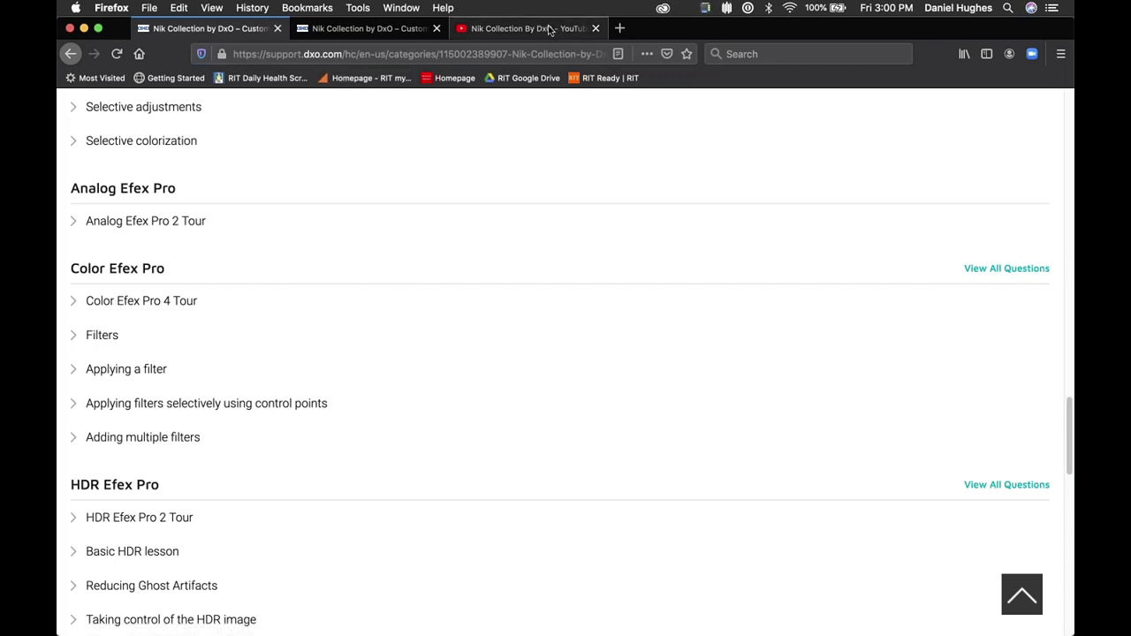
Switch to the Nik Collection By DxO YouTube channel tab and browse its webinar video rows.
click(526, 29)
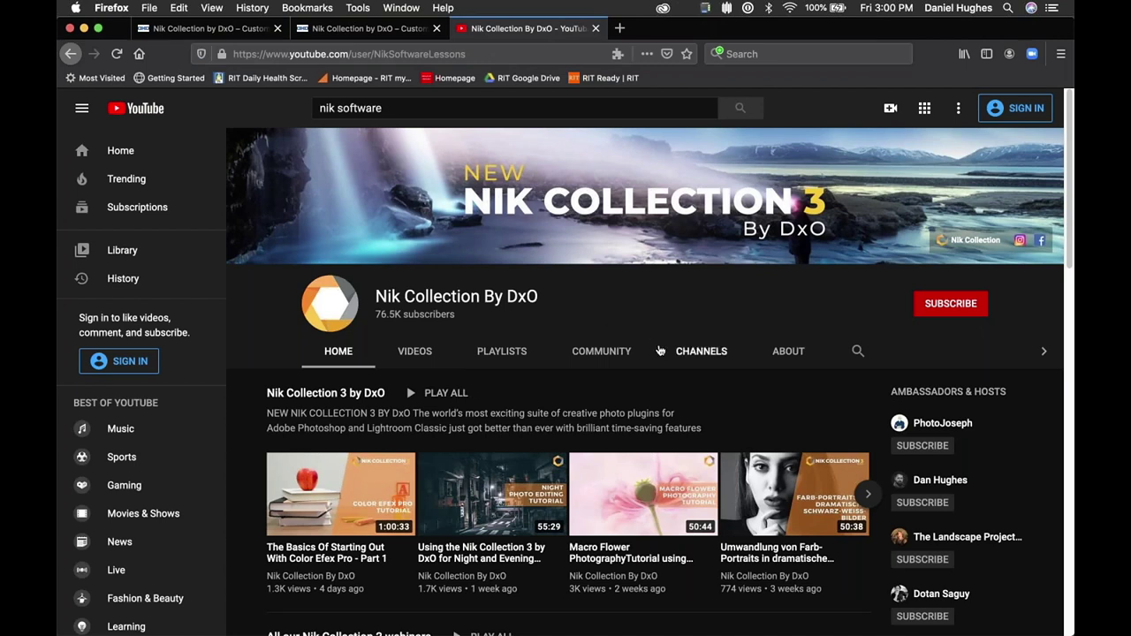
scroll(659, 351, down, 5)
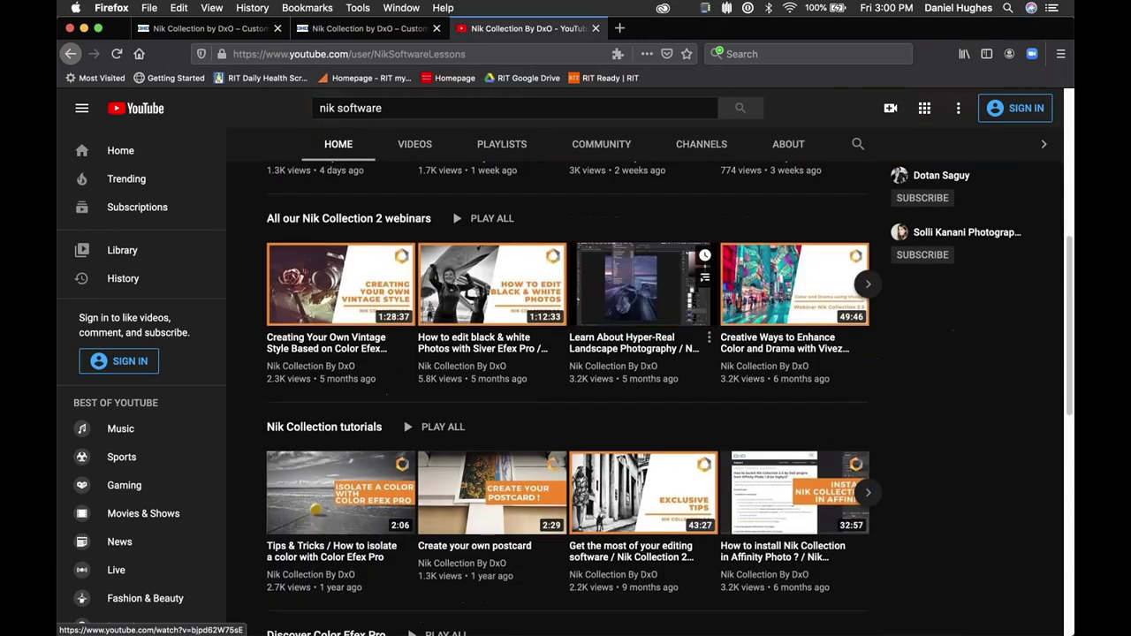
scroll(658, 351, up, 5)
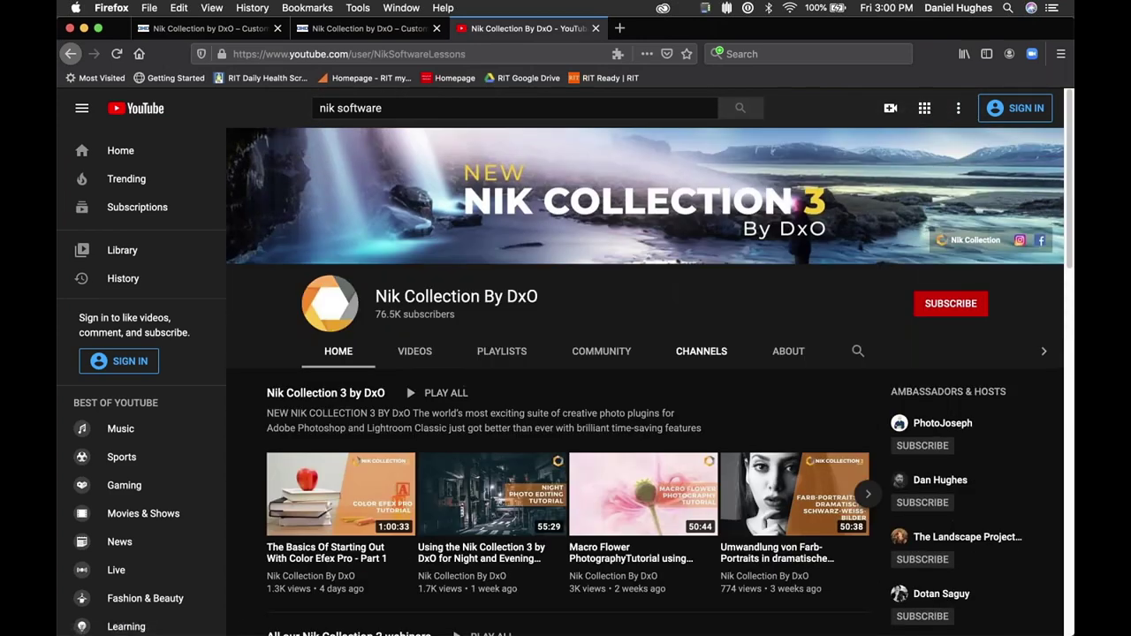